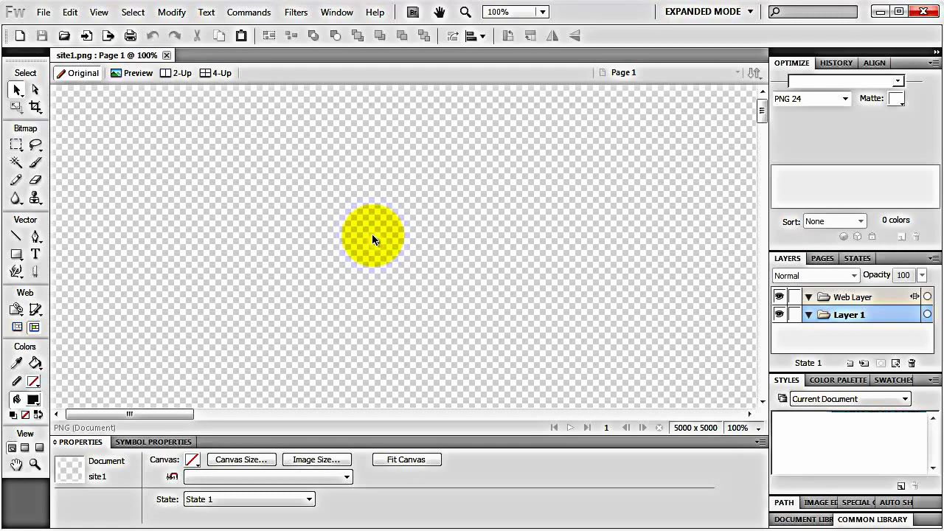
drag(373, 234, 444, 346)
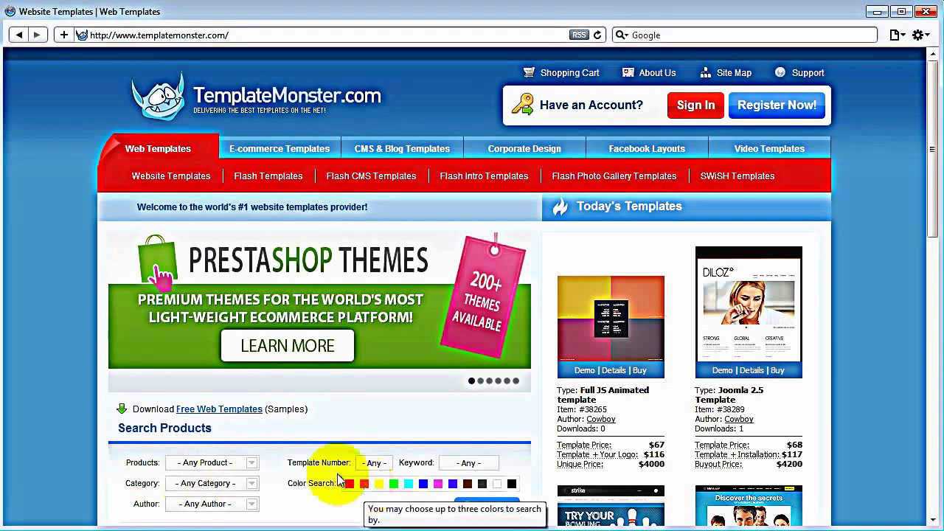
In the web browser, search the TemplateMonster products for Website Templates in the Design category
click(196, 462)
scroll(210, 450, down, 2)
scroll(210, 450, down, 3)
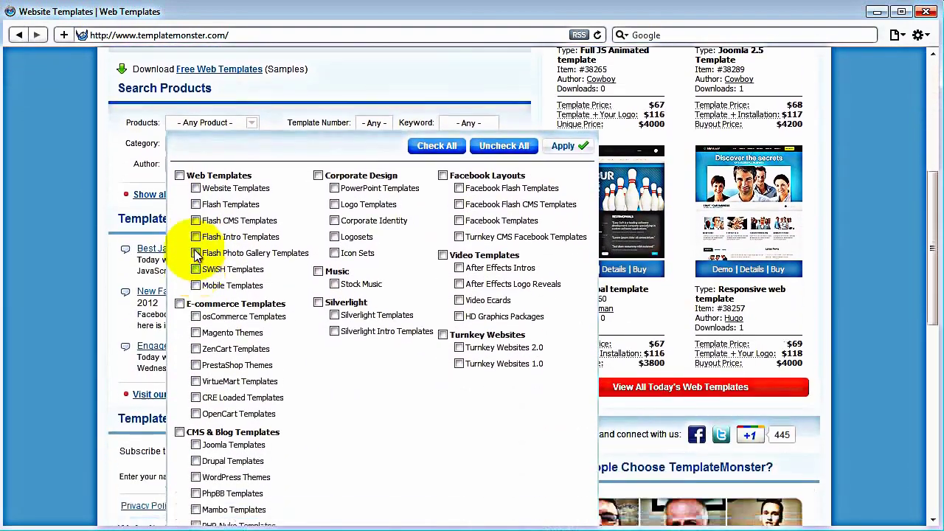
click(196, 160)
click(568, 118)
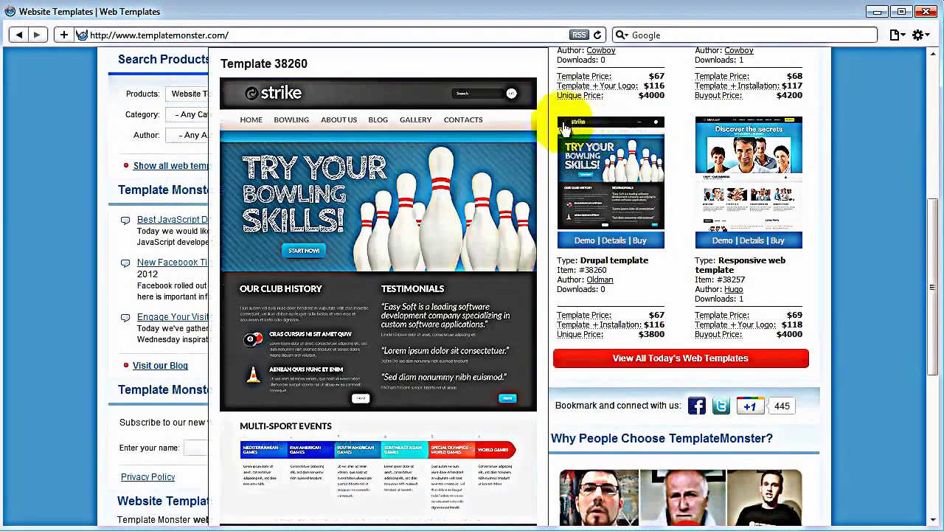
click(206, 114)
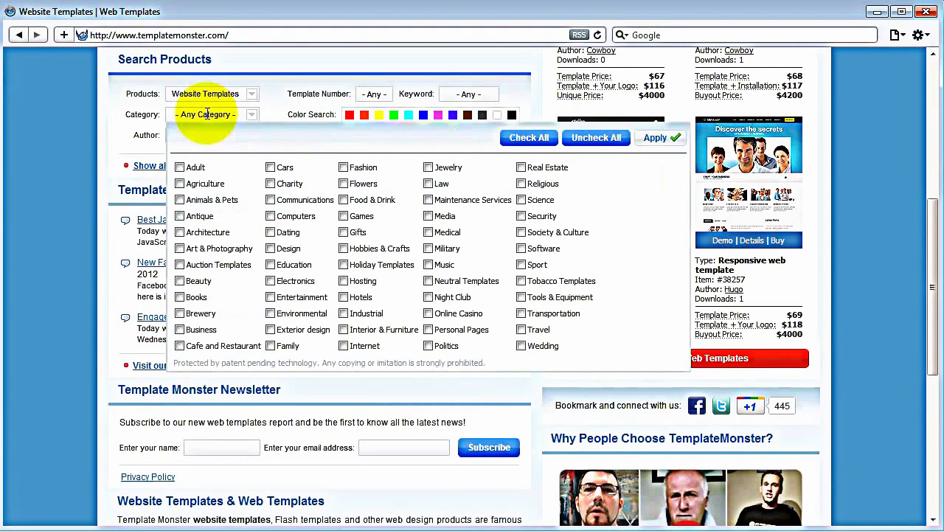
click(271, 248)
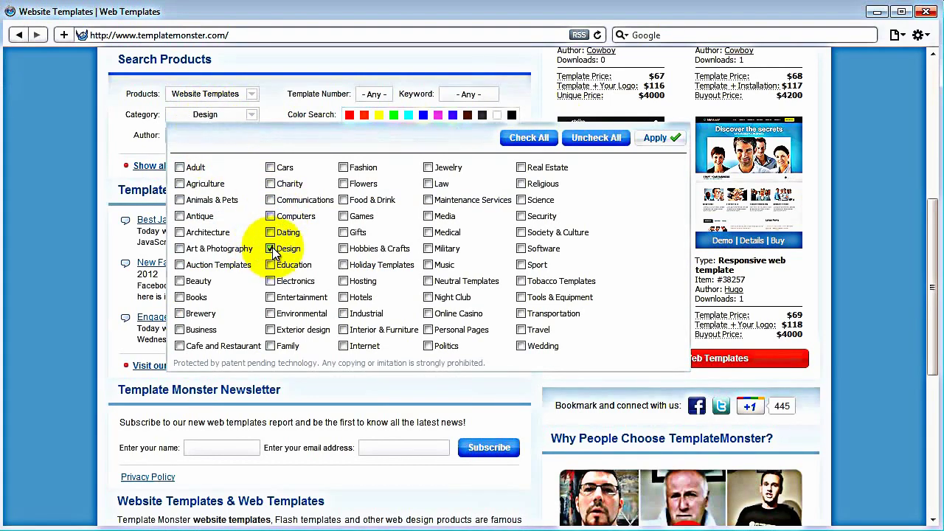
click(655, 138)
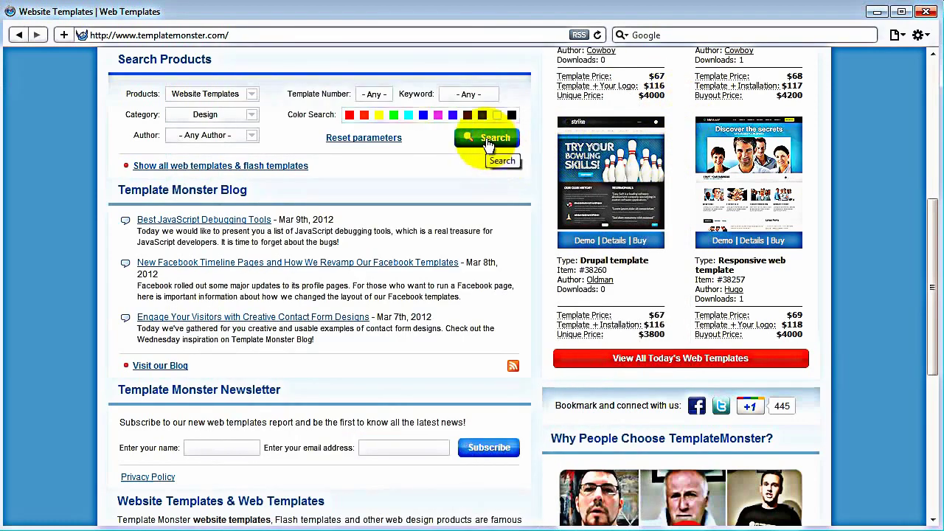
click(488, 145)
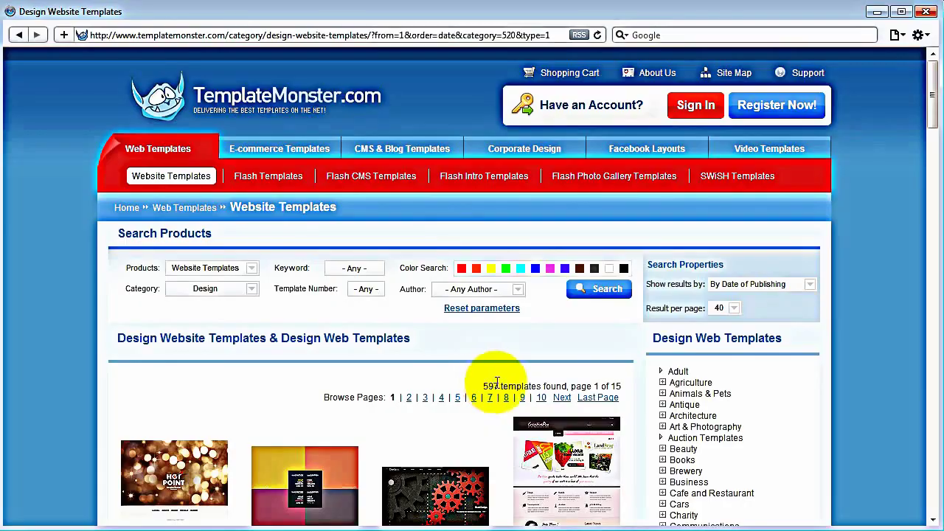
Browse to the second page of design template results and open the page of template 36209
scroll(483, 366, down, 7)
scroll(476, 355, down, 20)
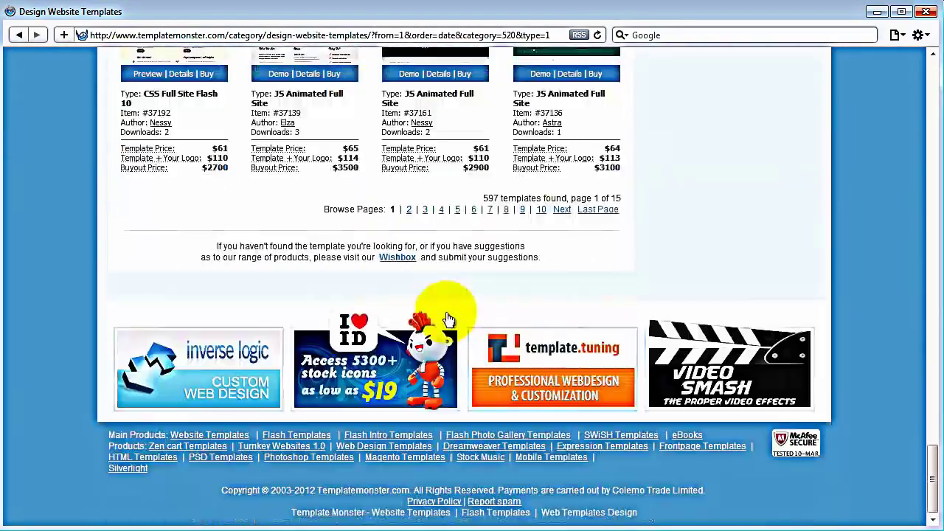
click(409, 210)
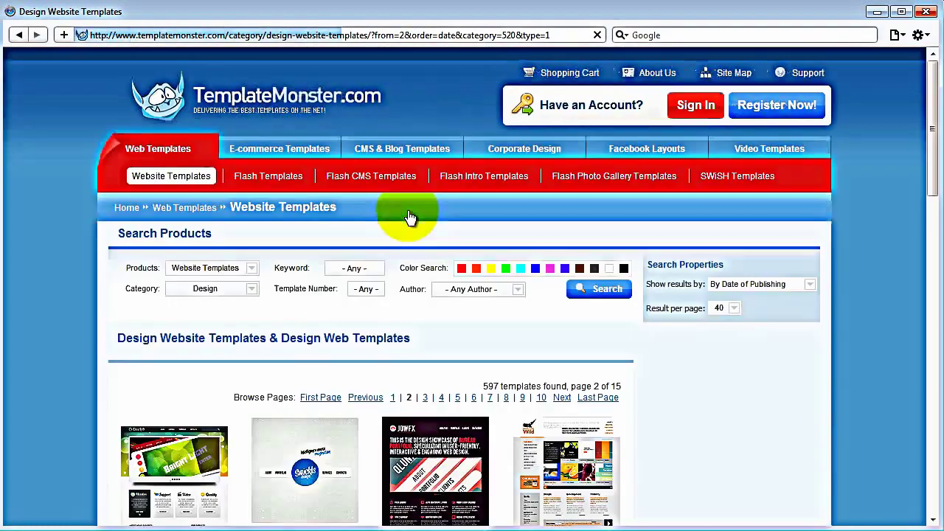
scroll(508, 281, down, 8)
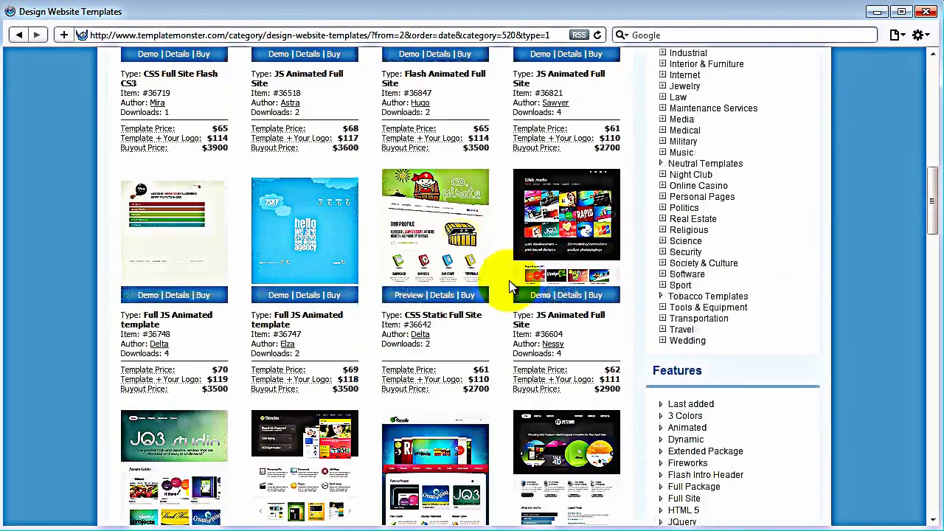
scroll(509, 280, down, 4)
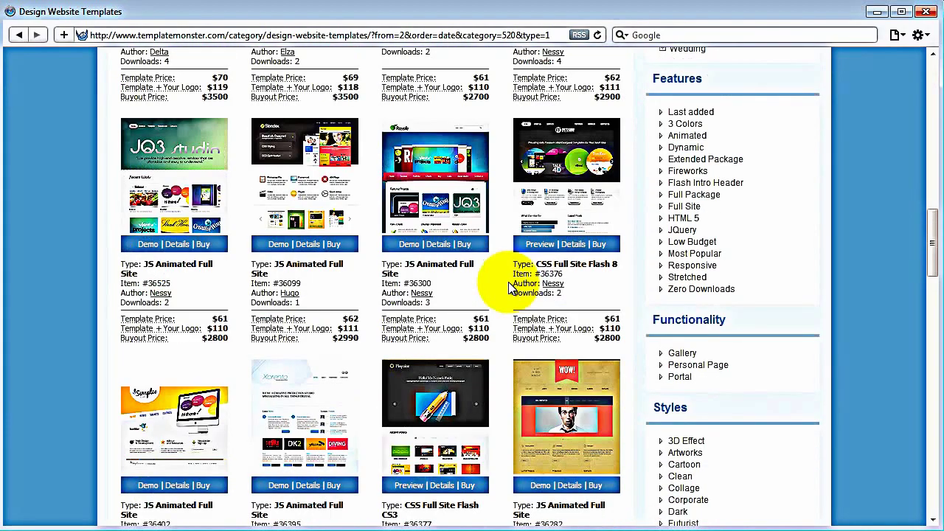
scroll(509, 288, down, 4)
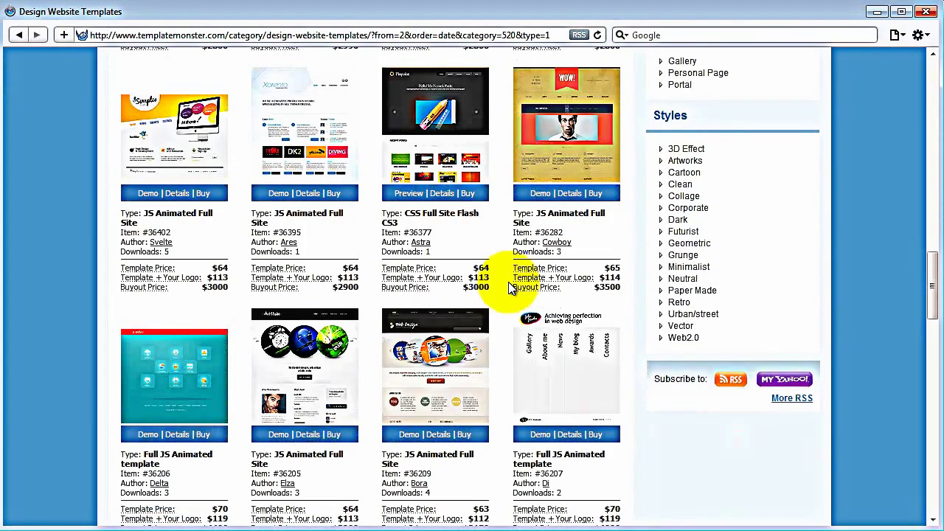
scroll(509, 288, down, 2)
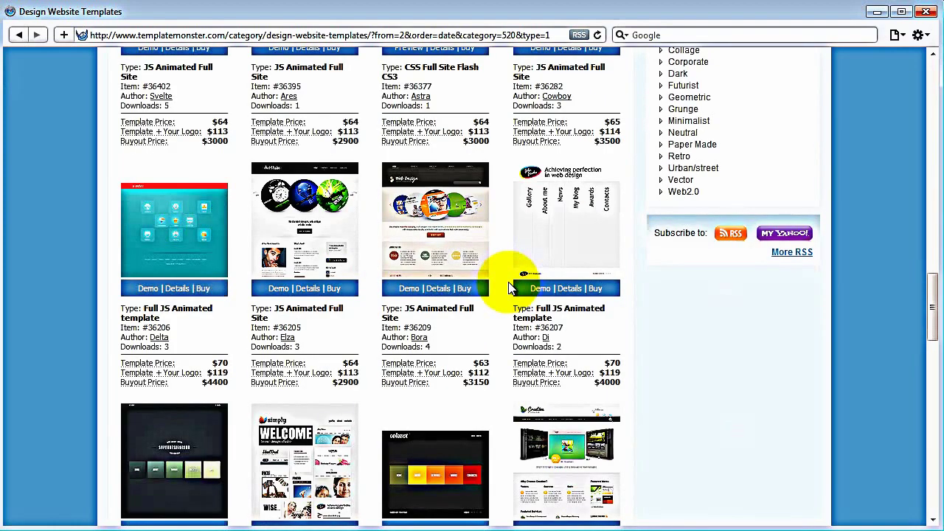
mouse_move(435, 199)
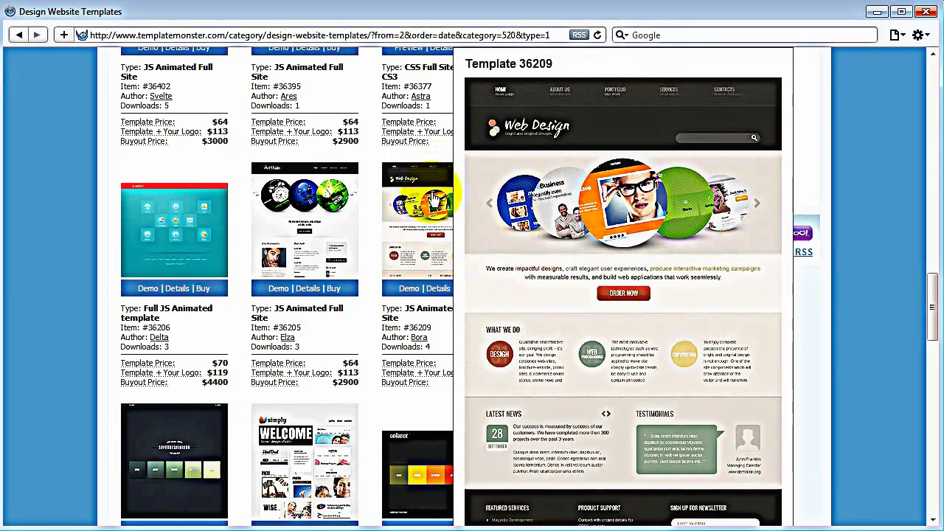
click(435, 198)
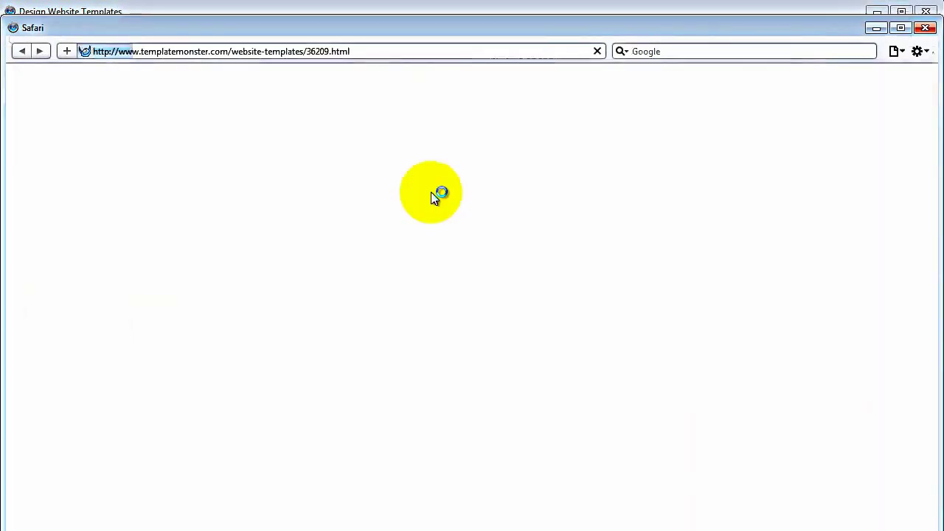
Copy template 36209's real-size screenshot from its page and paste it into the site1.png document in Fireworks
scroll(431, 191, down, 4)
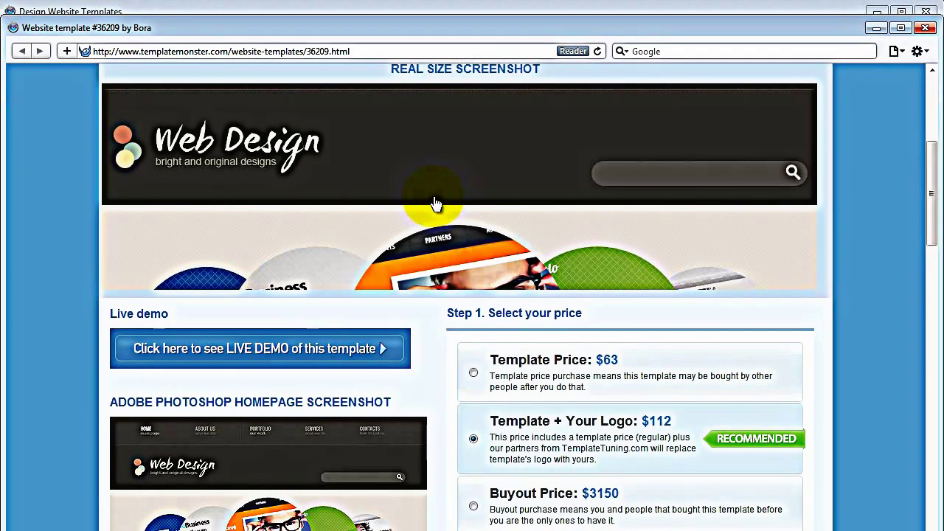
right_click(405, 169)
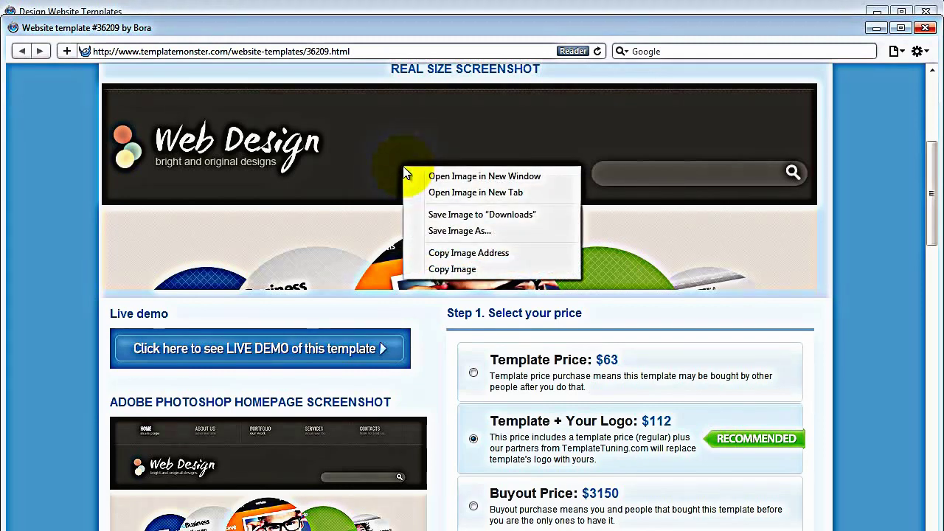
click(439, 272)
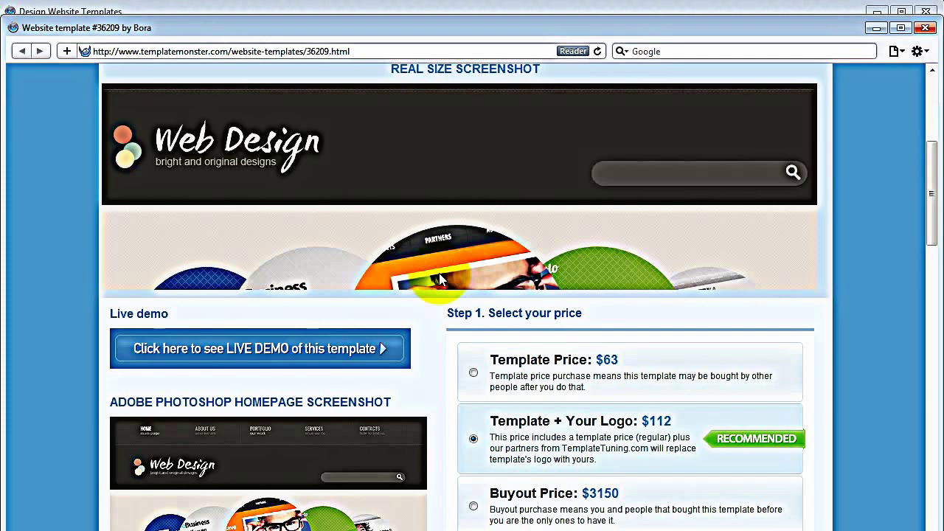
key(alt+Tab)
key(alt+Tab)
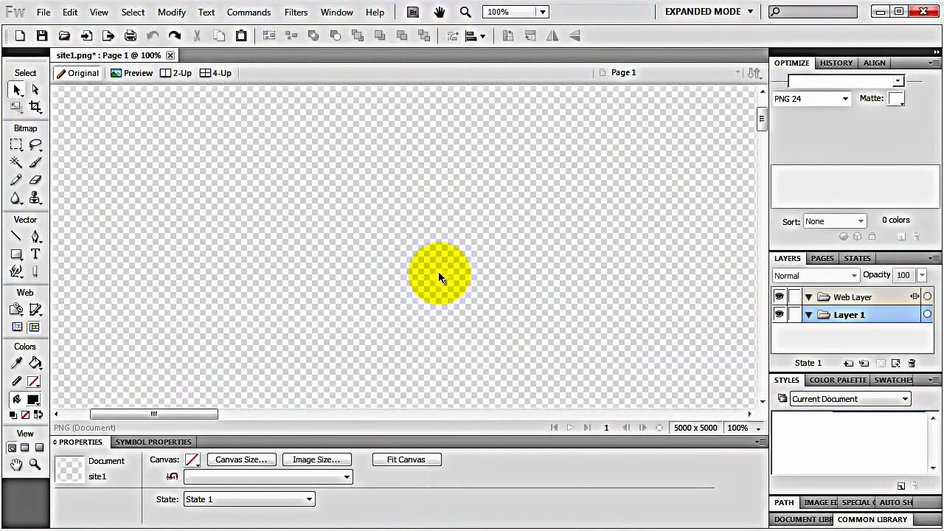
key(ctrl+v)
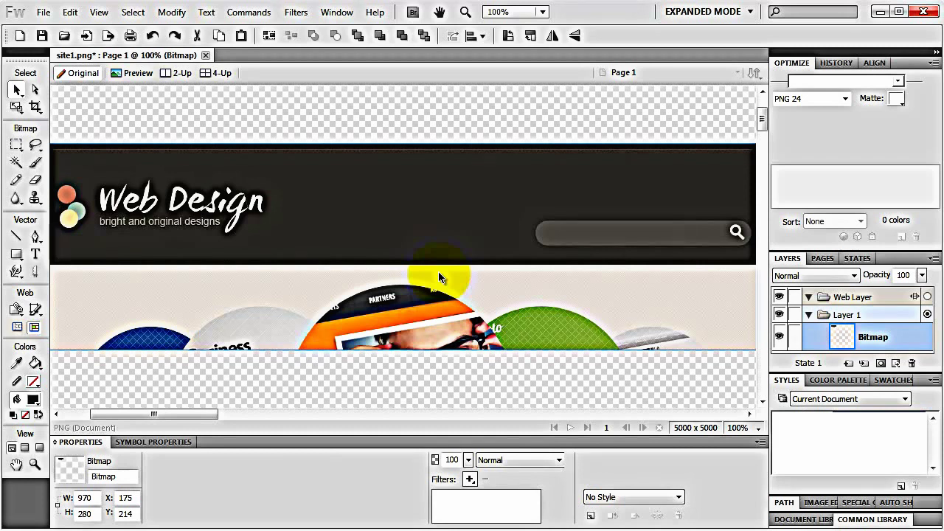
Move the pasted header bitmap on the canvas to about X 299, Y 220
click(756, 430)
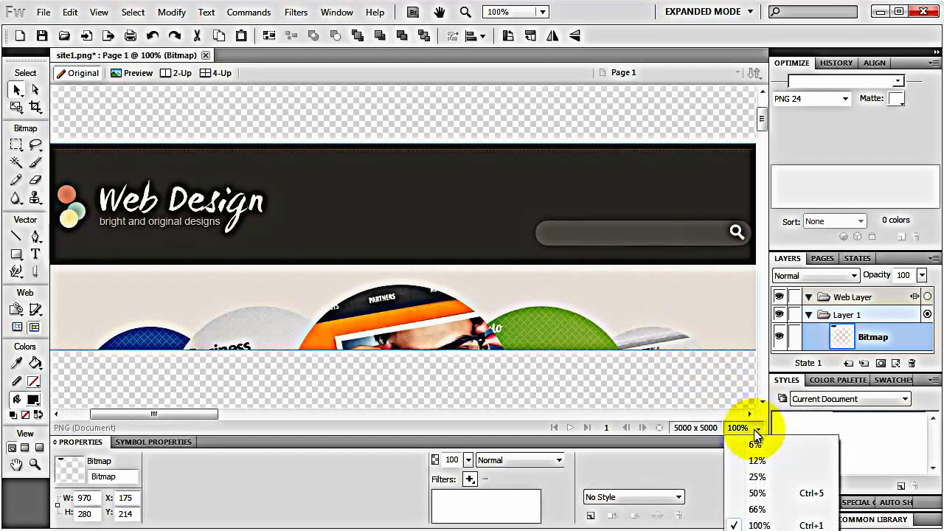
click(701, 388)
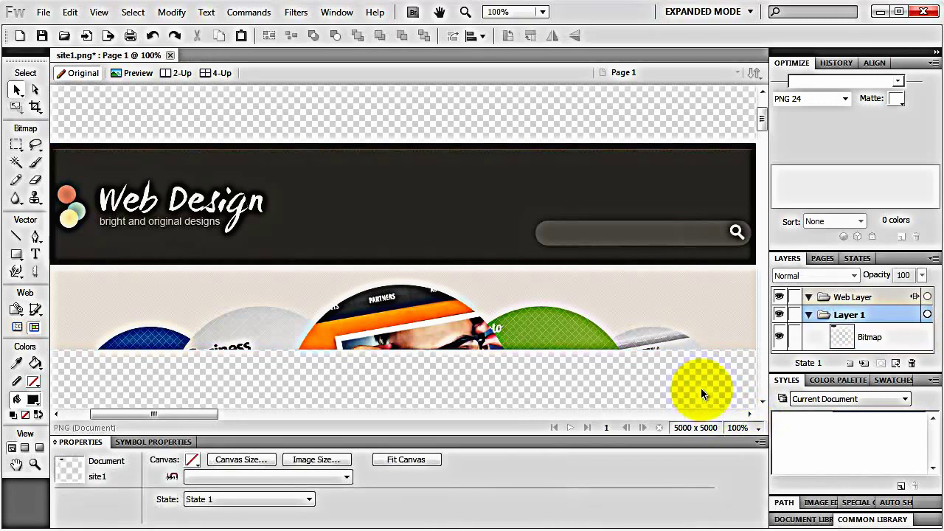
key(ctrl+equal)
key(ctrl+minus)
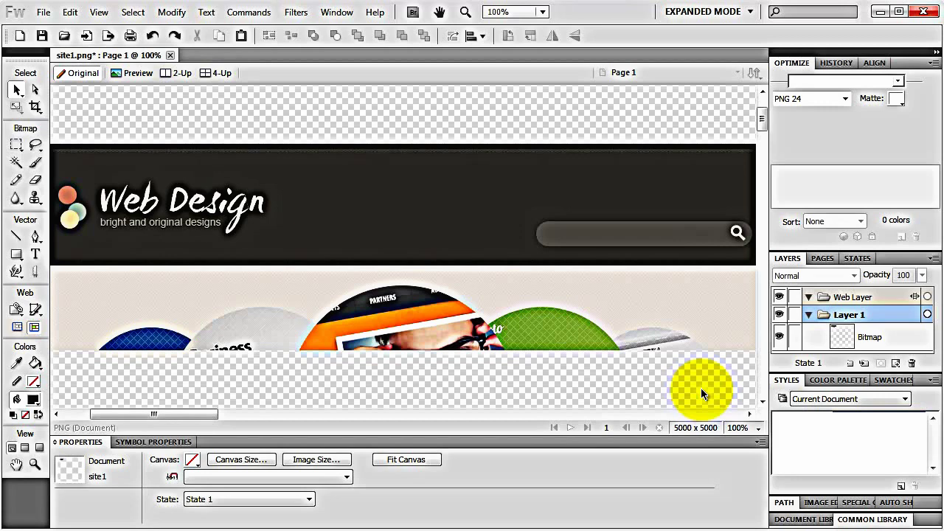
scroll(694, 375, right, 2)
key(ctrl+minus)
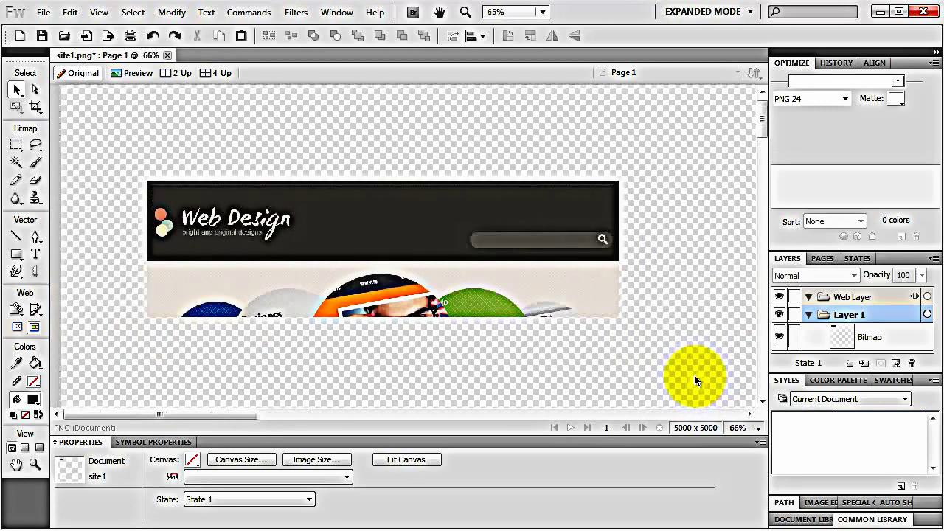
key(ctrl+minus)
key(ctrl+equal)
key(ctrl+equal)
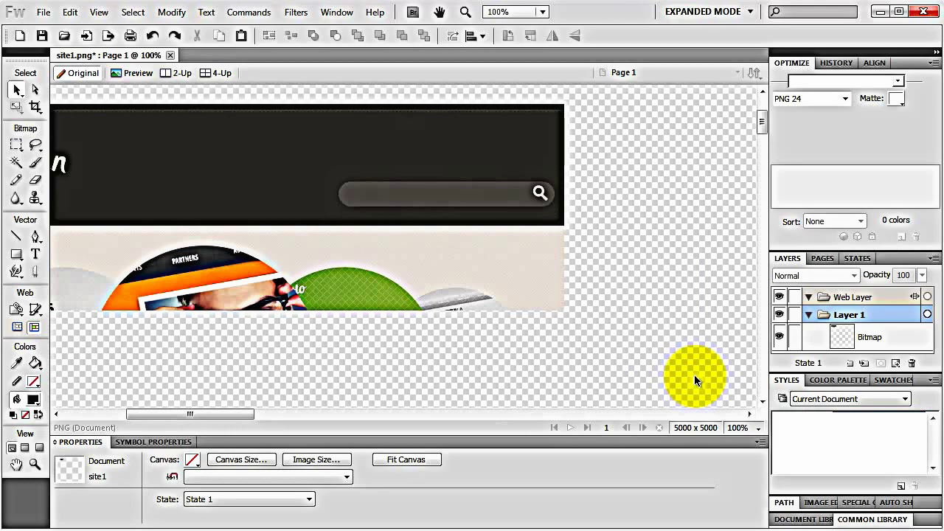
drag(249, 206, 339, 211)
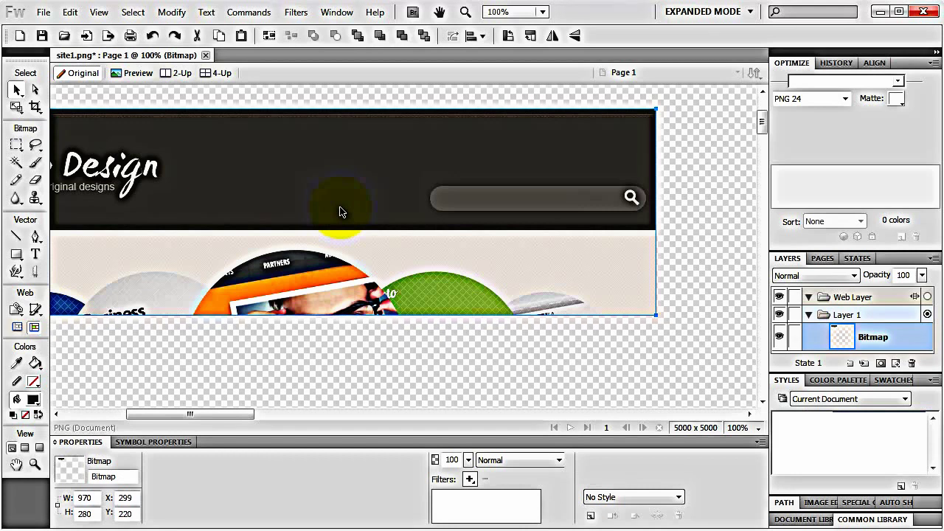
Magnify the pasted header with the Zoom tool, return to 100%, and frame the whole bitmap at 82%
click(466, 12)
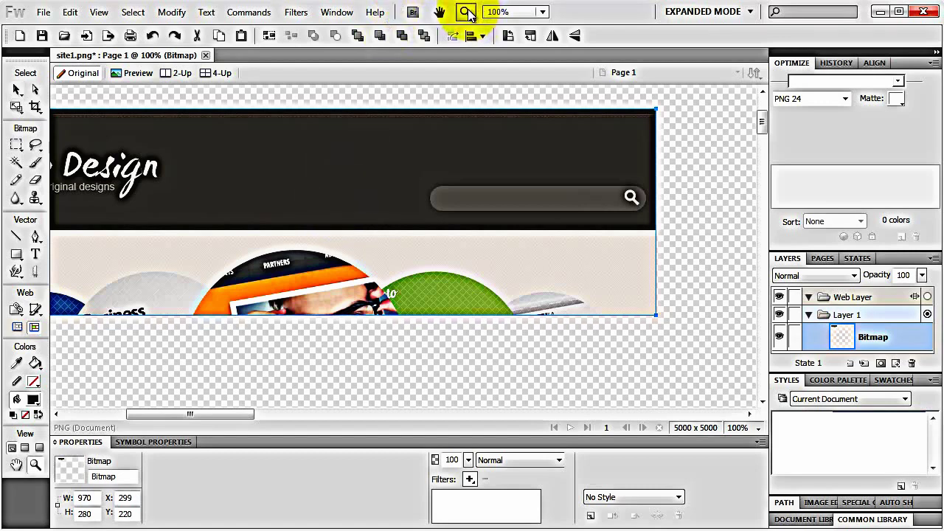
drag(71, 125, 693, 353)
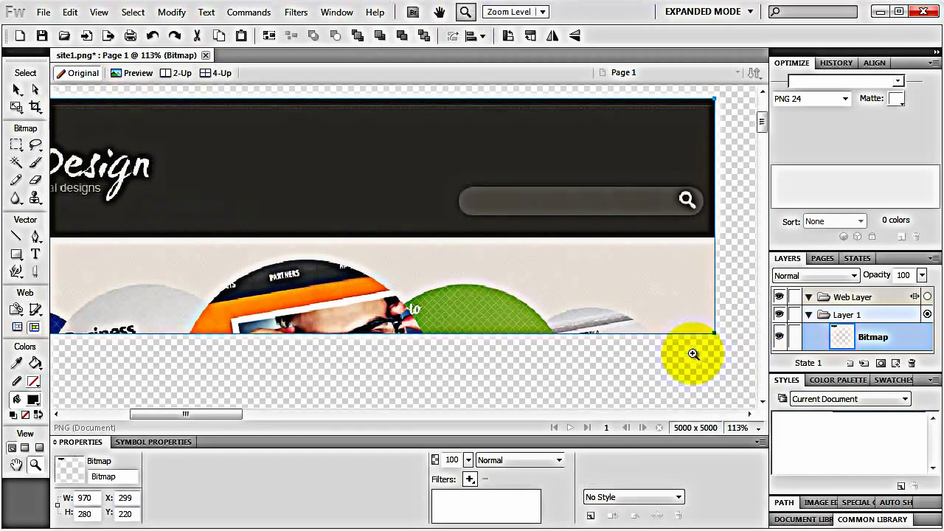
key(v)
key(ctrl+1)
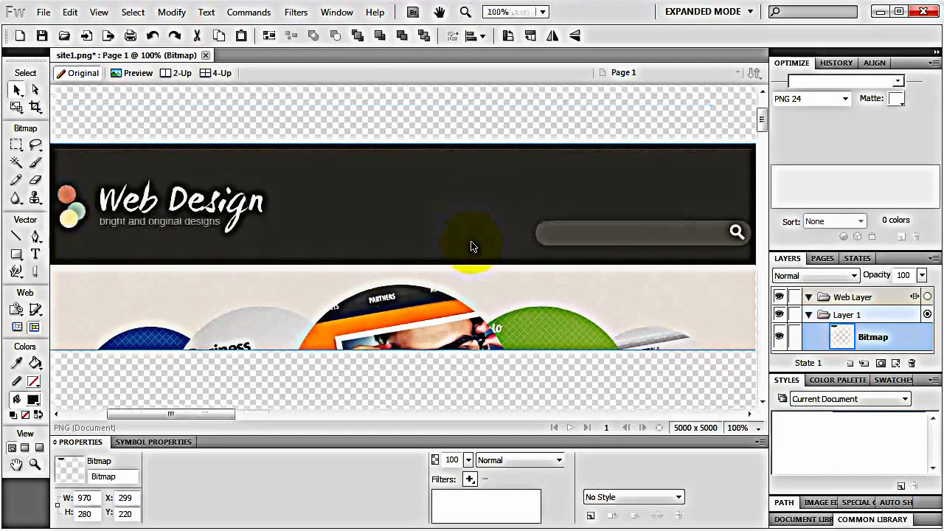
key(ctrl+minus)
key(z)
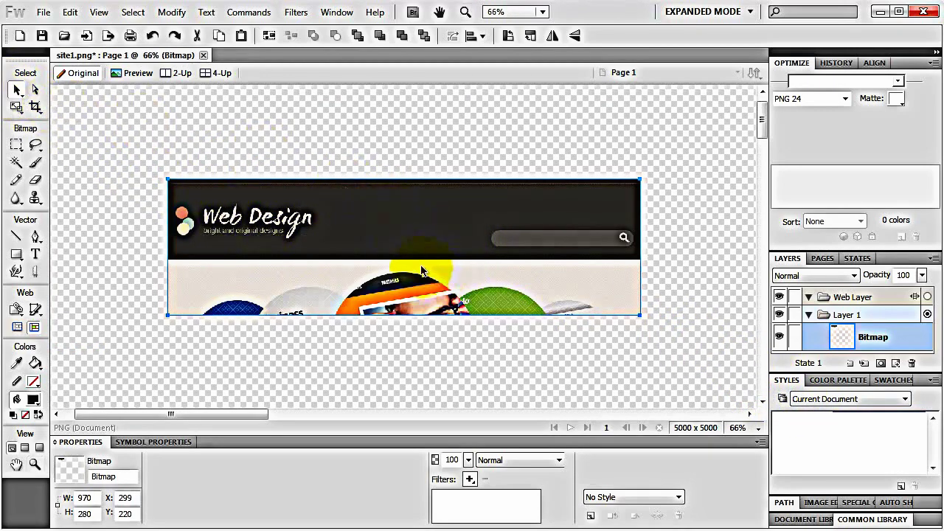
scroll(410, 287, up, 1)
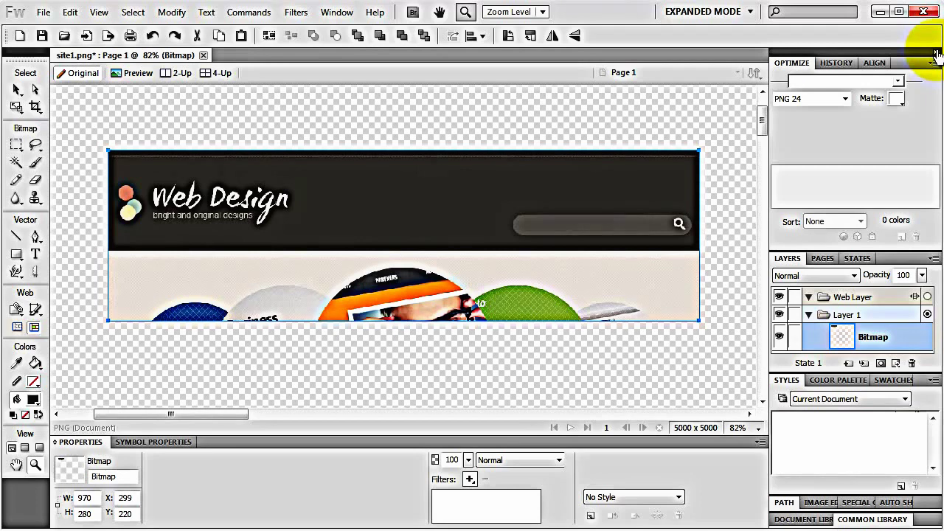
Collapse the panel dock to icons and expand it again, and hide and restore all workspace panels
click(935, 55)
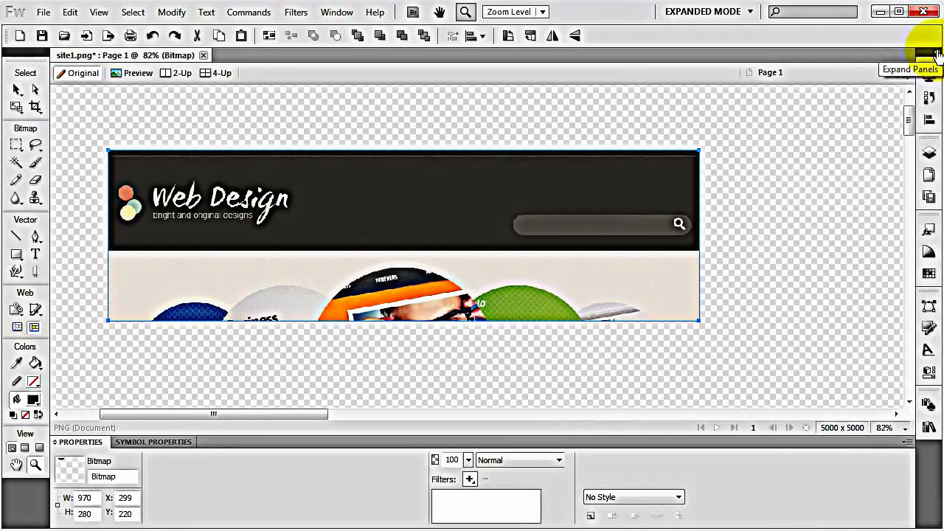
click(936, 54)
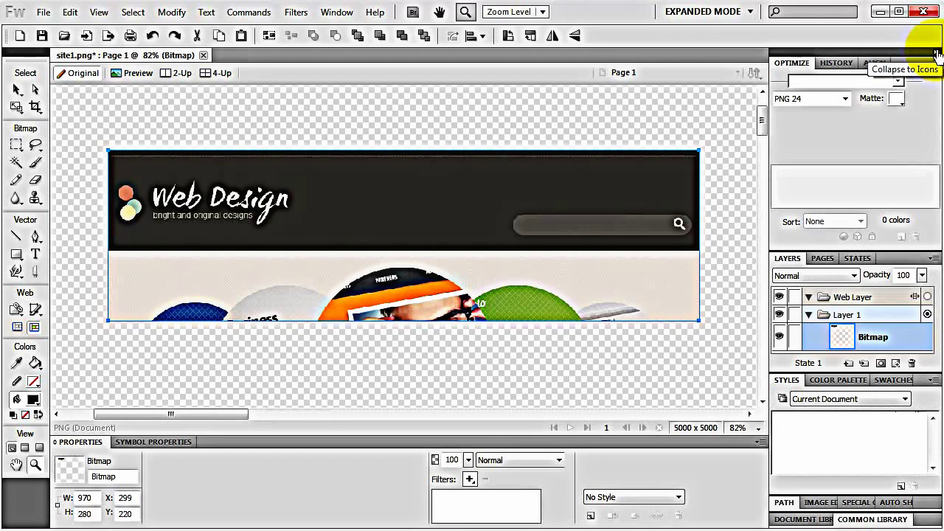
key(F4)
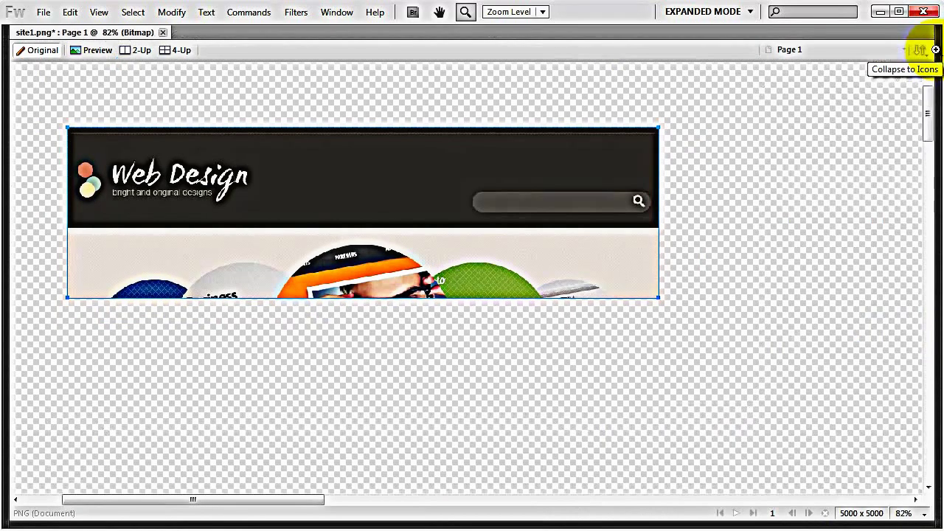
mouse_move(936, 50)
key(F4)
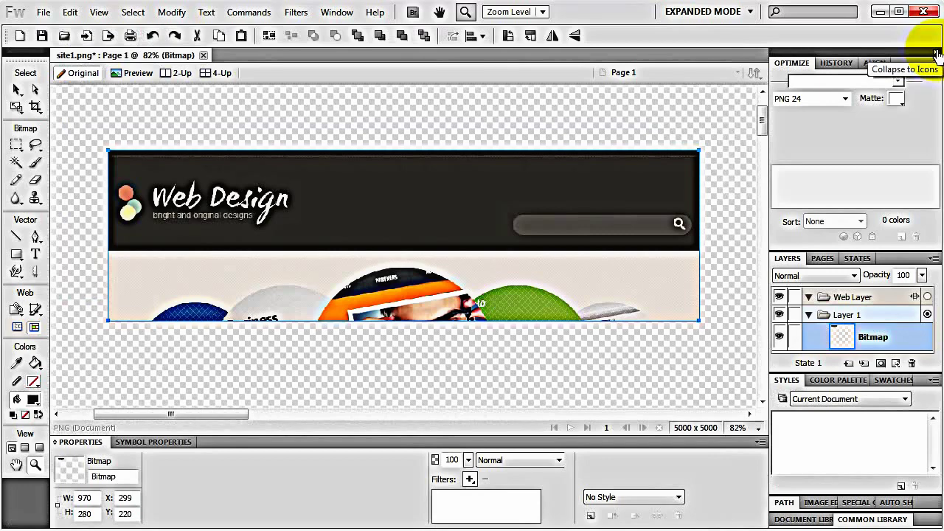
Switch to full-screen view with all panels hidden, and return to the standard window with the panels showing
key(f)
key(F4)
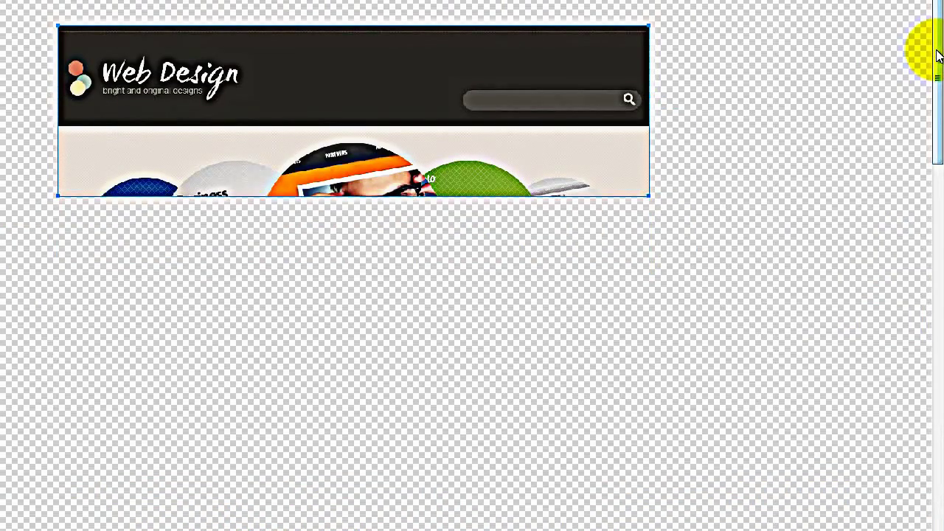
key(F4)
key(f)
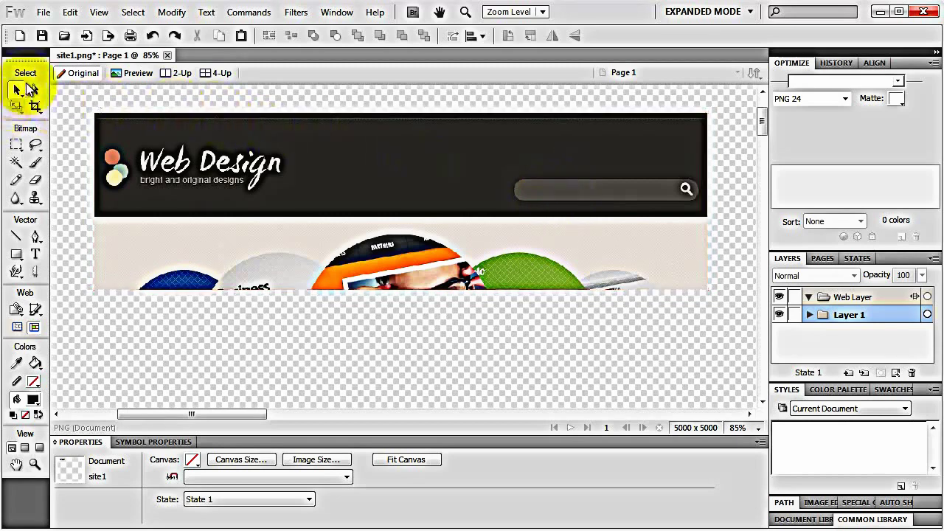
Draw a rectangular marquee about 1053 x 209 px around the beige image area beneath the bitmap's dark header band
click(253, 188)
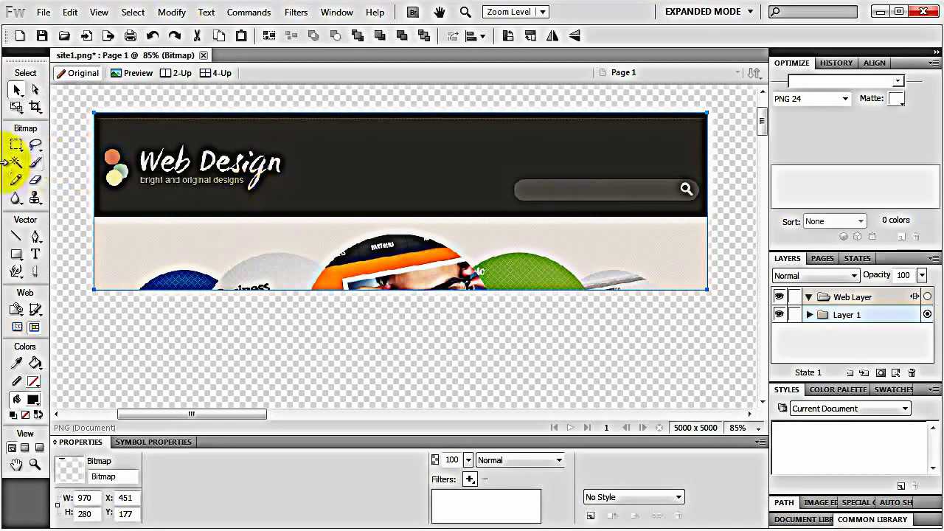
click(16, 145)
click(70, 159)
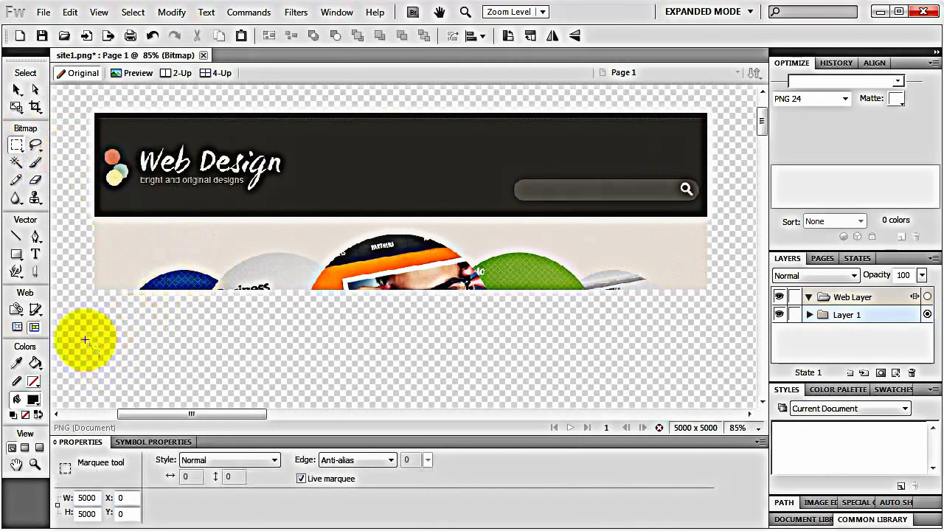
drag(78, 348, 743, 217)
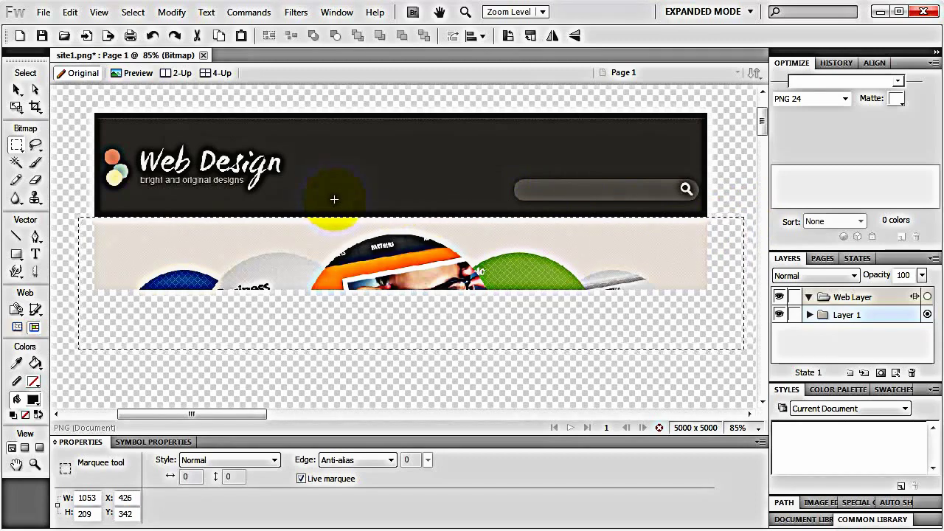
Zoom in on the marquee and nudge it down and up in 1- and 10-pixel increments, ending at Y 342
key(ctrl+equal)
key(ctrl+equal)
key(ctrl+equal)
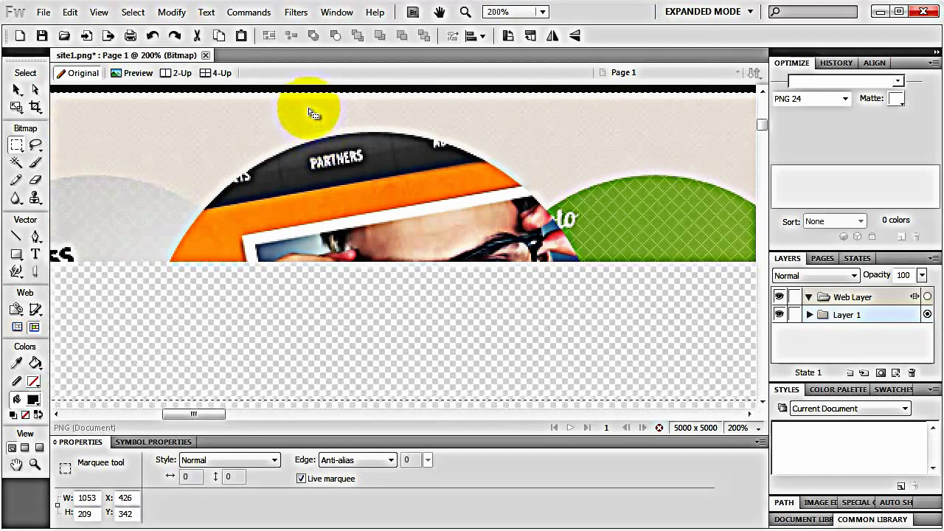
key(ctrl+minus)
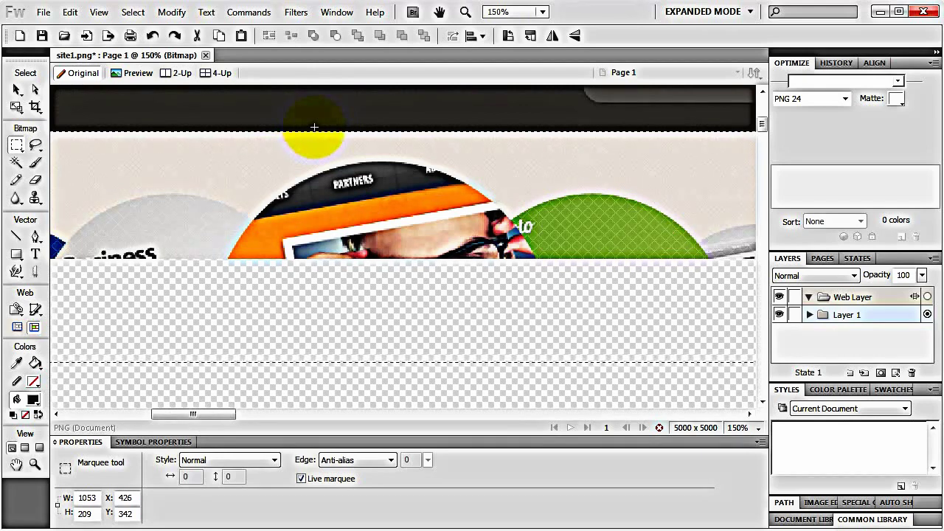
key(Down)
key(Down)
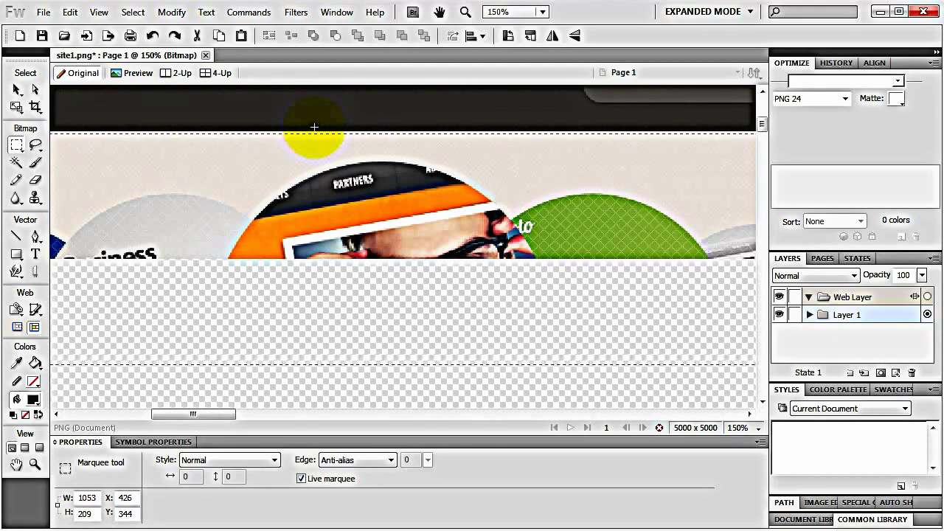
key(shift+Down)
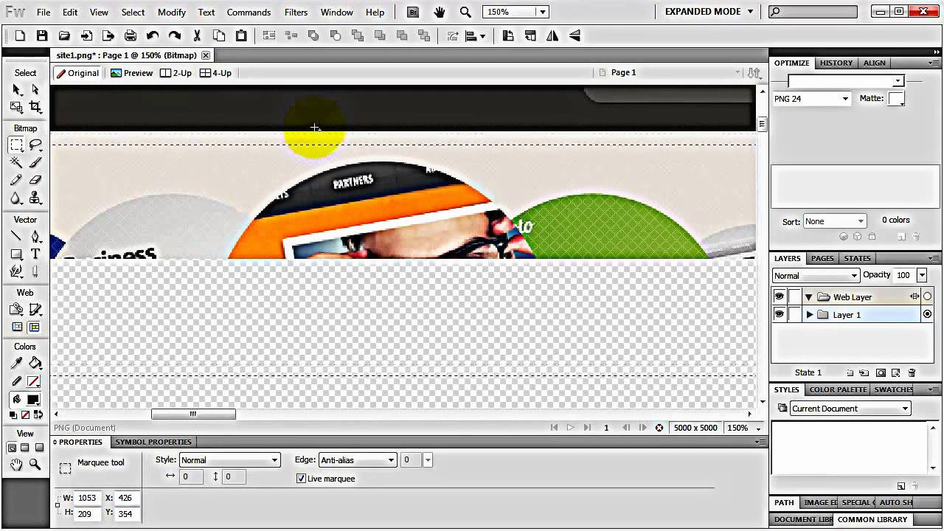
key(shift+Up)
key(Up)
key(Up)
key(Up)
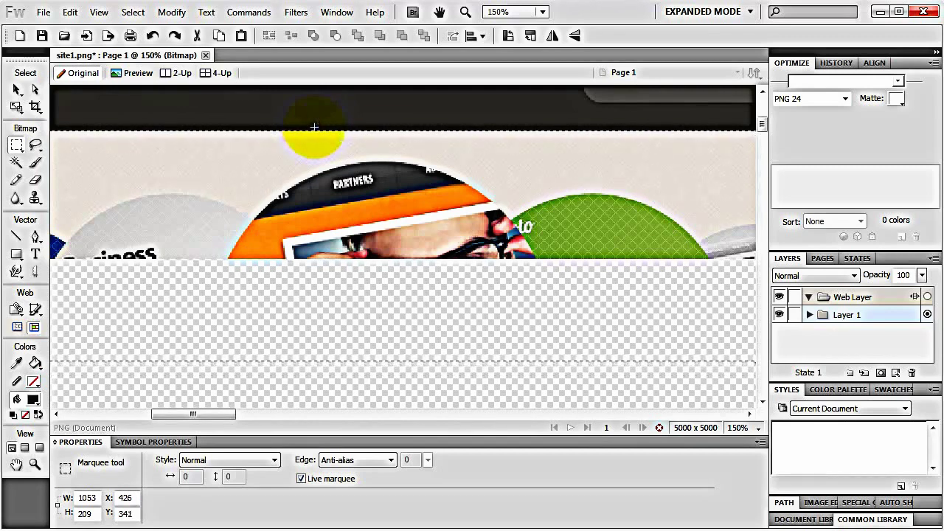
key(Down)
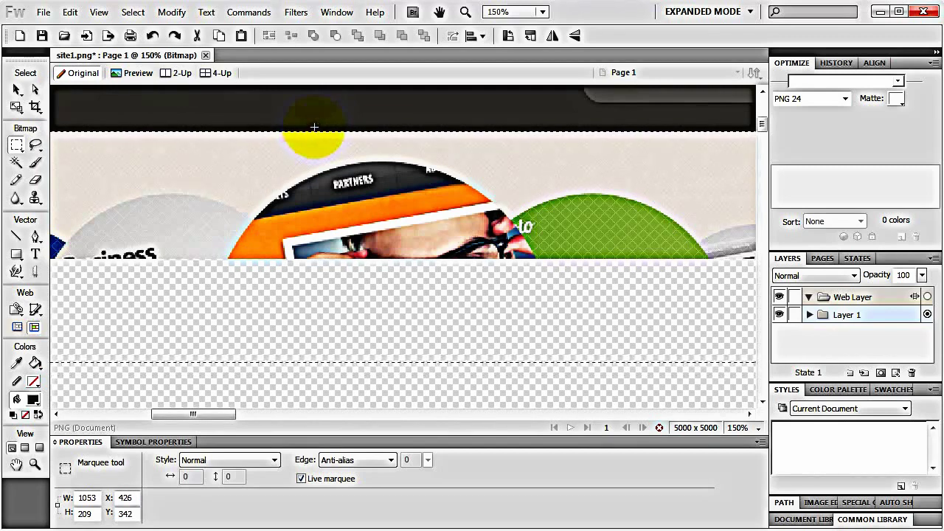
Add a small rectangle to the marquee's lower edge, and subtract another small rectangle beside it
key(space)
drag(290, 158, 350, 181)
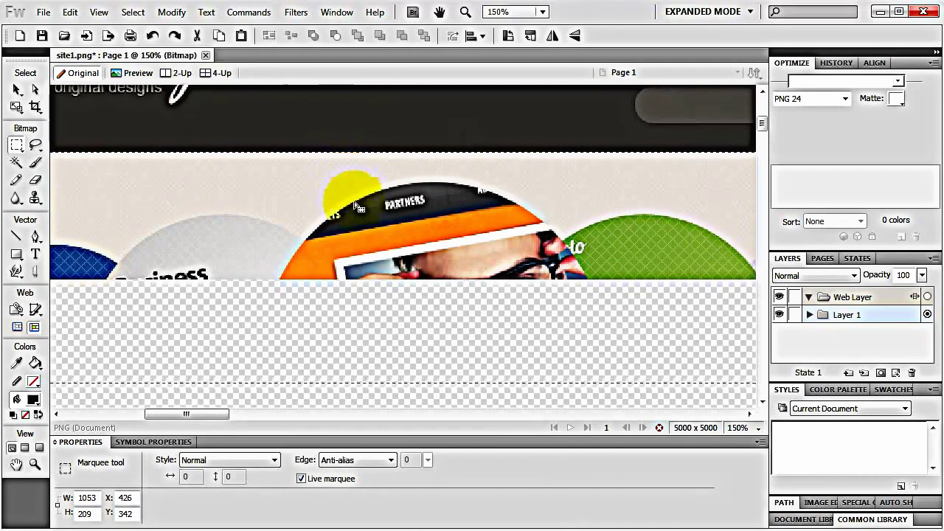
drag(313, 345, 352, 401)
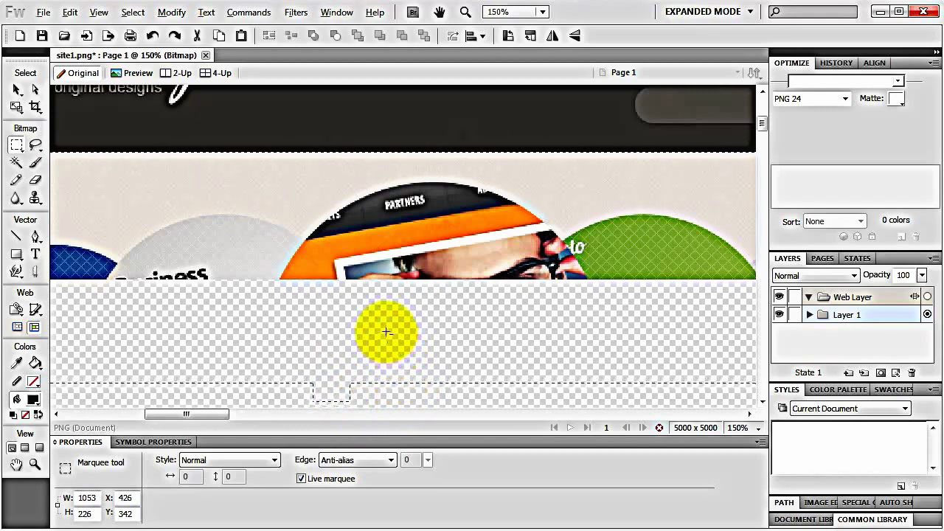
drag(386, 331, 431, 398)
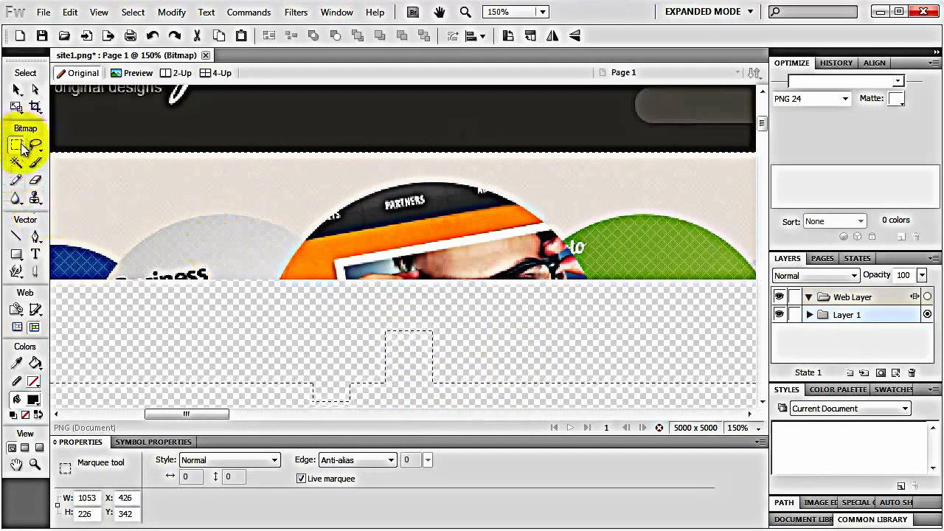
Delete the bitmap pixels inside the marquee beneath the dark header band, and clear the selection
mouse_move(16, 144)
mouse_down()
mouse_move(55, 163)
mouse_move(44, 176)
mouse_move(16, 146)
mouse_move(82, 174)
mouse_move(33, 153)
mouse_up()
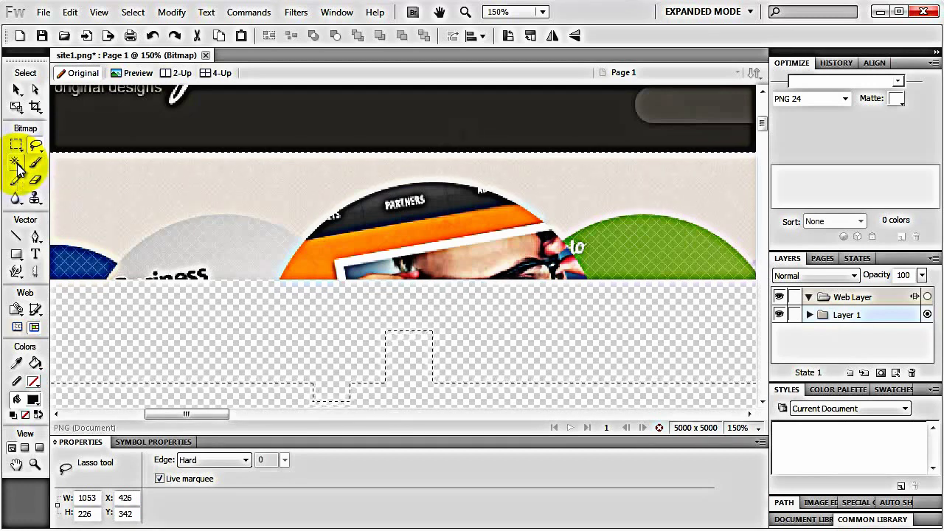
key(Delete)
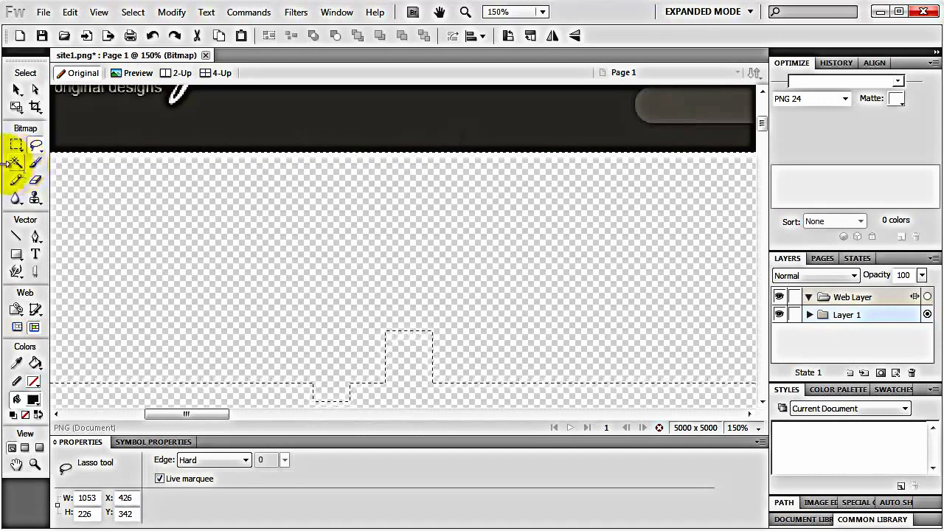
right_click(273, 254)
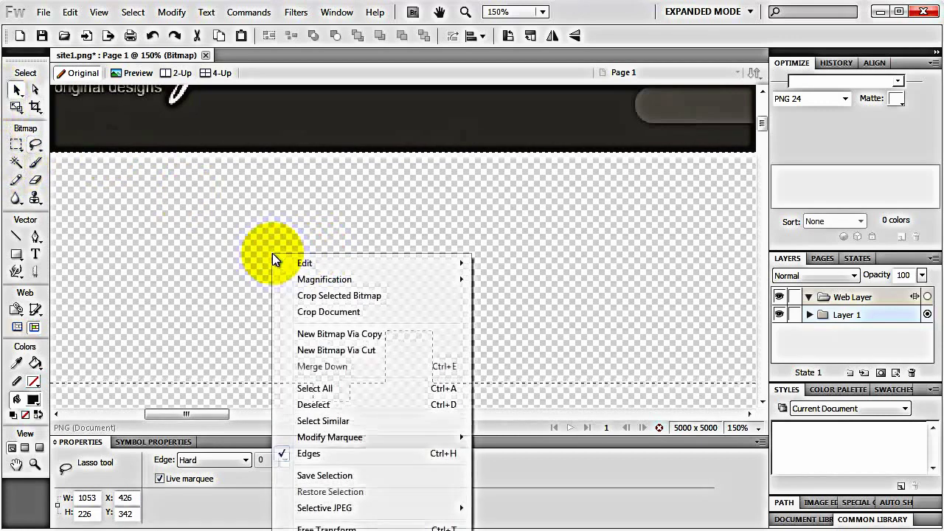
click(315, 390)
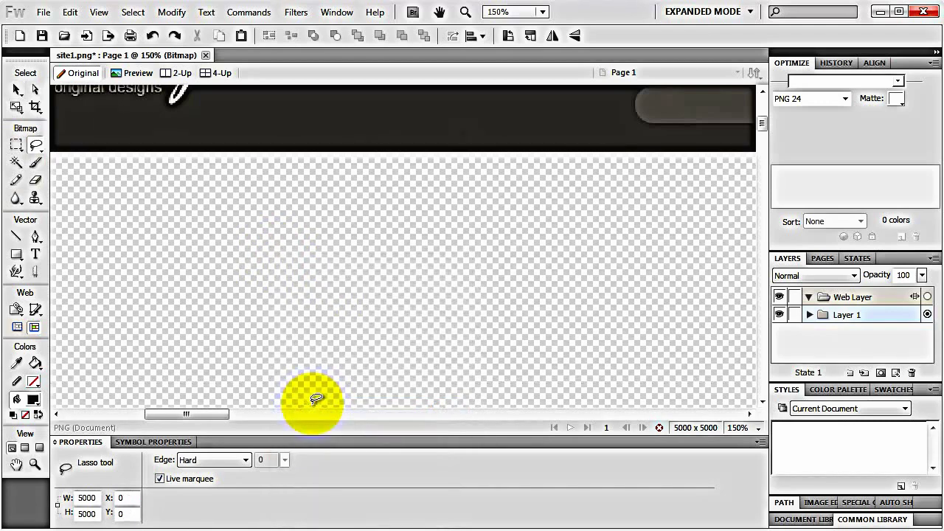
click(316, 399)
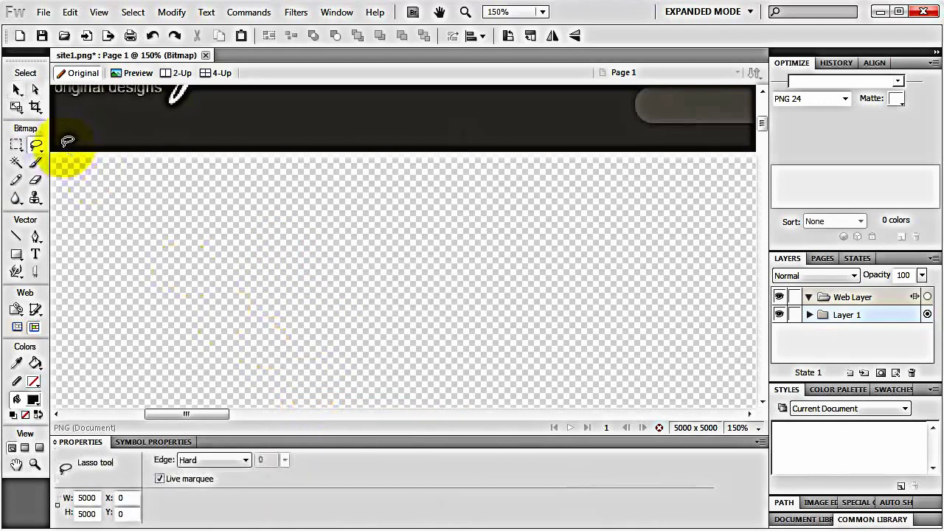
Duplicate the trimmed header bitmap, placing the copy below the original at about X 452, Y 396
click(17, 90)
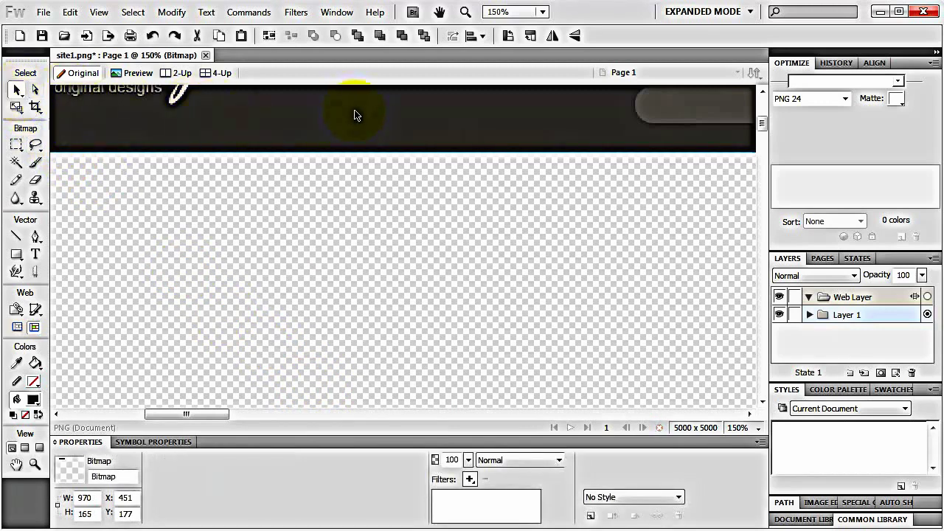
click(318, 327)
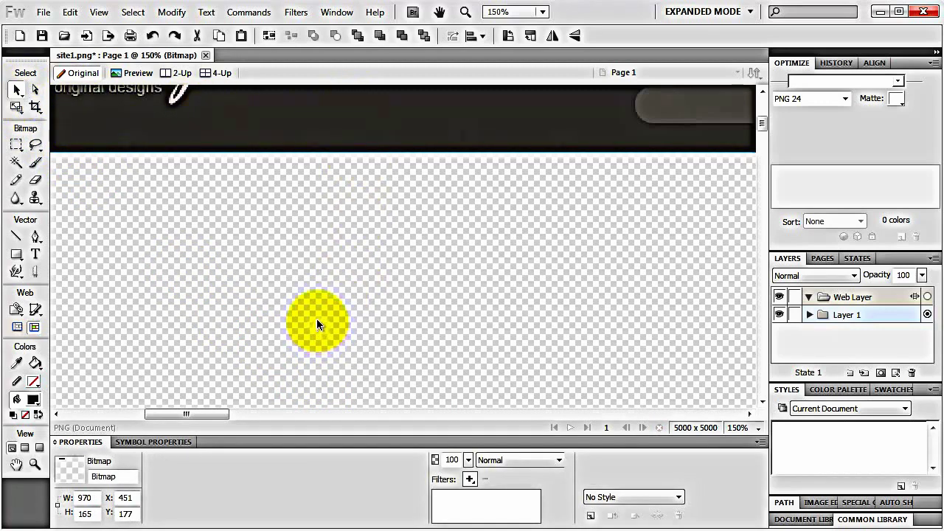
key(ctrl+minus)
key(ctrl+minus)
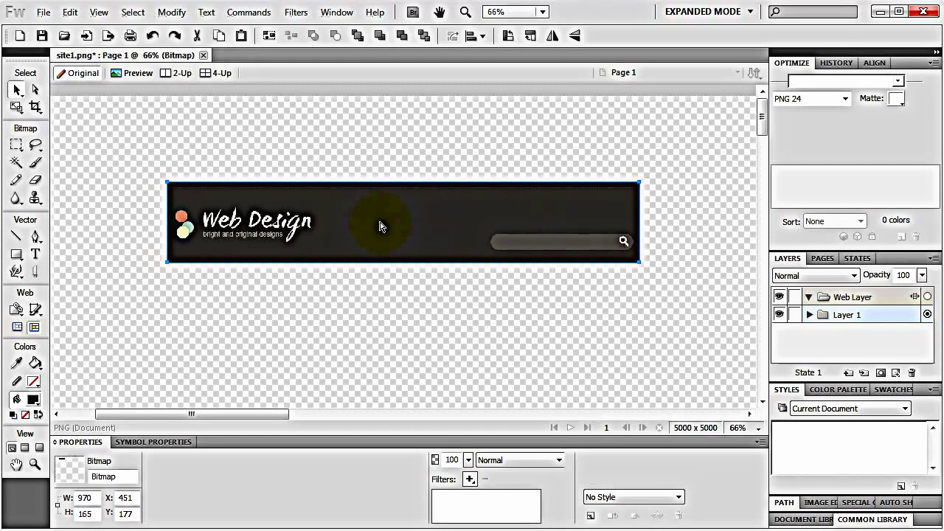
drag(379, 226, 384, 335)
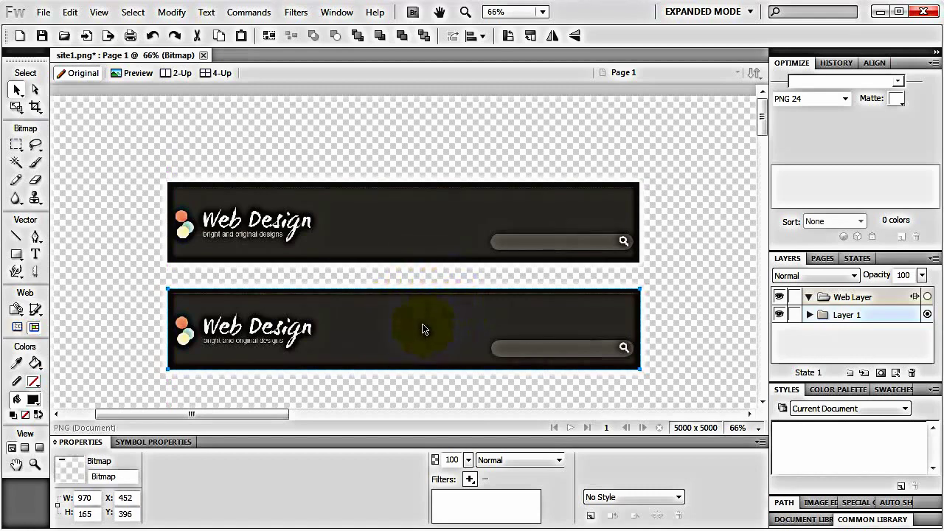
At 100% zoom, sample the copied header's dark background with the Rubber Stamp tool and clone it over the end of the logo text
key(ctrl+1)
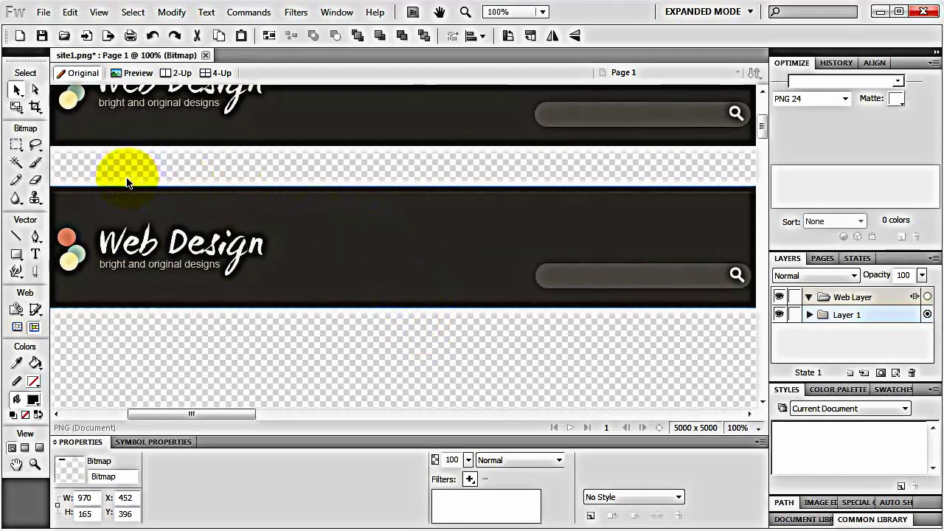
click(35, 198)
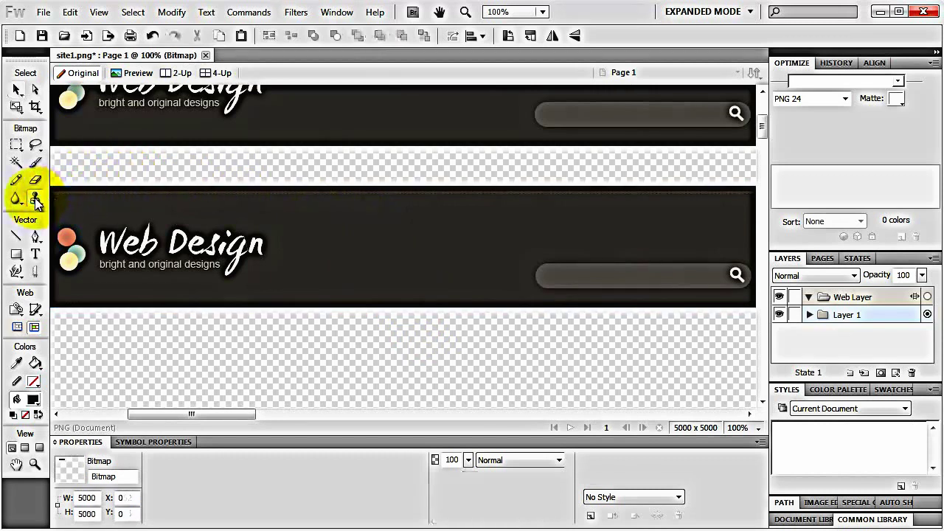
click(103, 212)
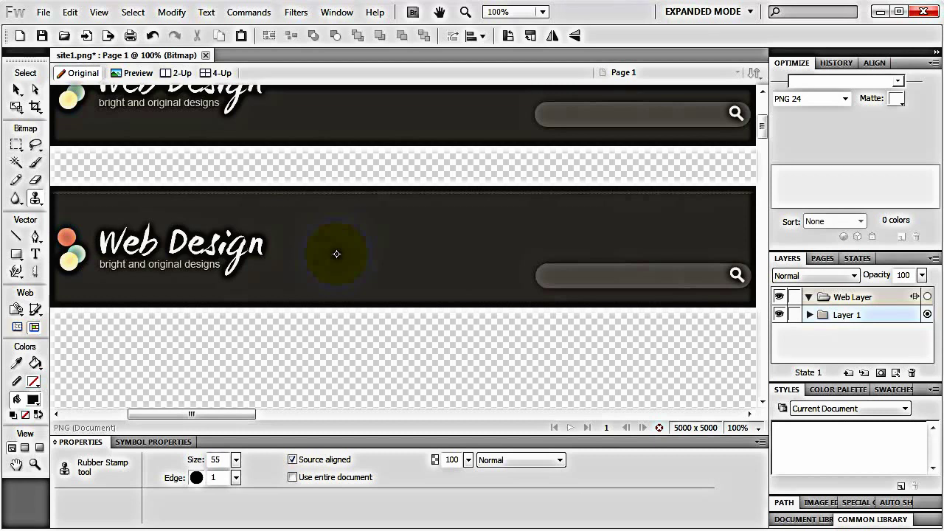
alt+click(337, 253)
click(252, 245)
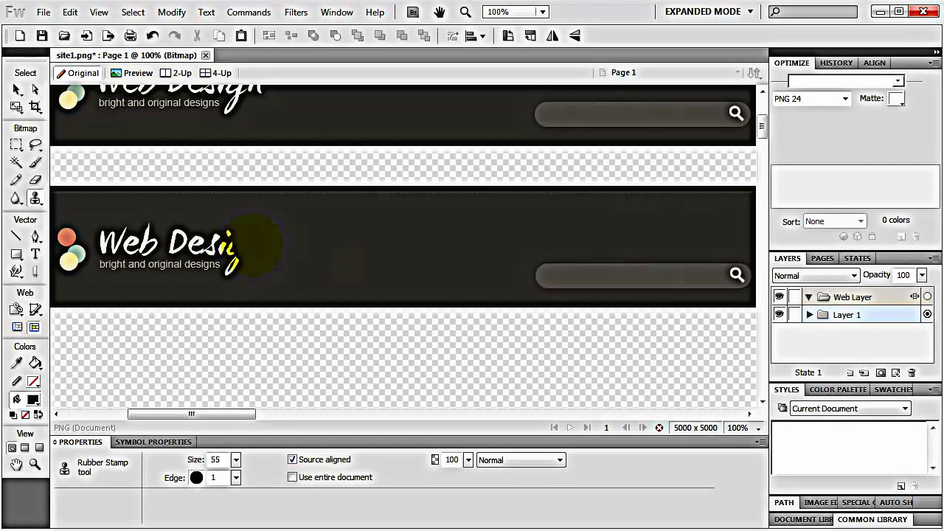
mouse_move(252, 245)
mouse_down()
mouse_move(232, 256)
mouse_move(302, 223)
mouse_up()
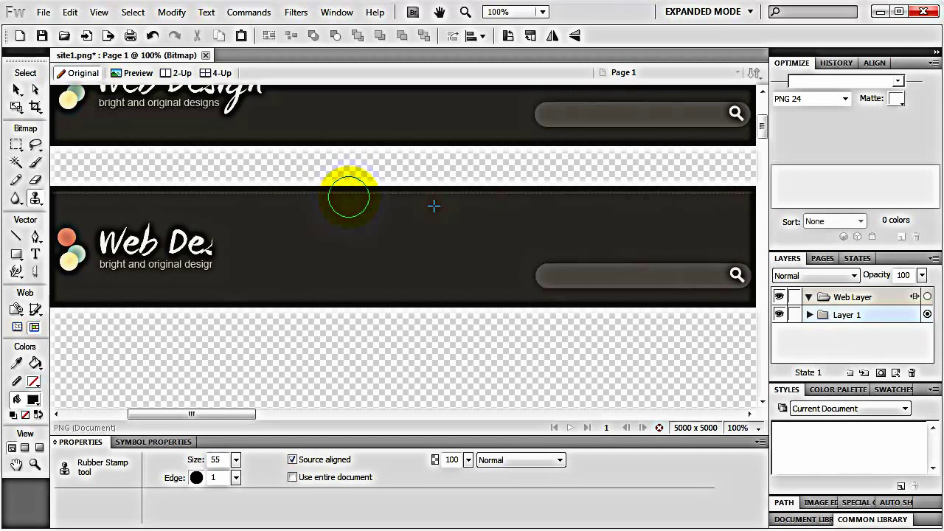
Set the Rubber Stamp tool's size to 50 and its edge to 1
click(237, 463)
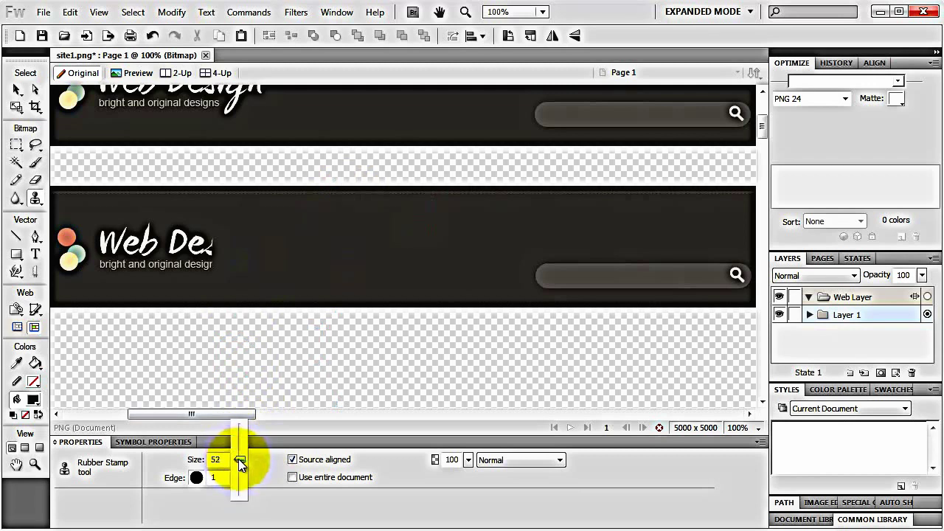
drag(238, 459, 240, 465)
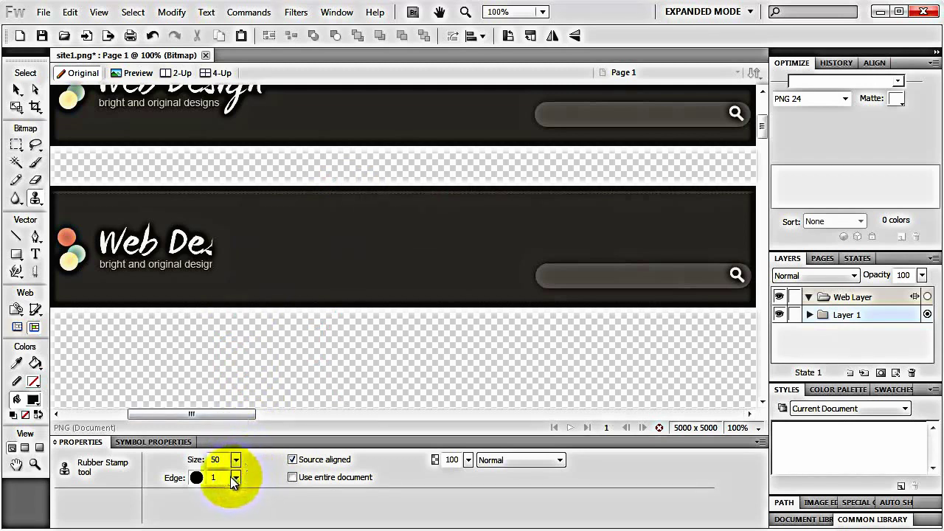
click(238, 478)
mouse_move(237, 478)
mouse_down()
mouse_move(241, 461)
mouse_move(236, 478)
mouse_up()
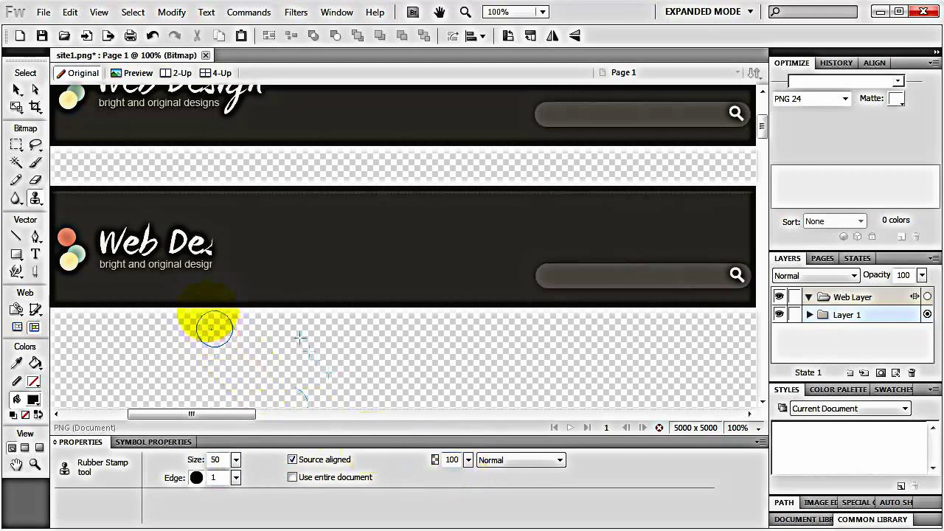
Clone the dark background over the remaining logo text, coloured circles and search box in the lower header copy
mouse_move(222, 232)
mouse_down()
mouse_move(211, 259)
mouse_move(192, 242)
mouse_move(193, 259)
mouse_move(180, 224)
mouse_move(179, 266)
mouse_move(156, 229)
mouse_move(155, 264)
mouse_move(138, 230)
mouse_move(131, 258)
mouse_move(109, 227)
mouse_move(109, 260)
mouse_move(67, 226)
mouse_move(74, 264)
mouse_move(225, 243)
mouse_move(397, 245)
mouse_move(481, 232)
mouse_move(451, 240)
mouse_move(487, 239)
mouse_up()
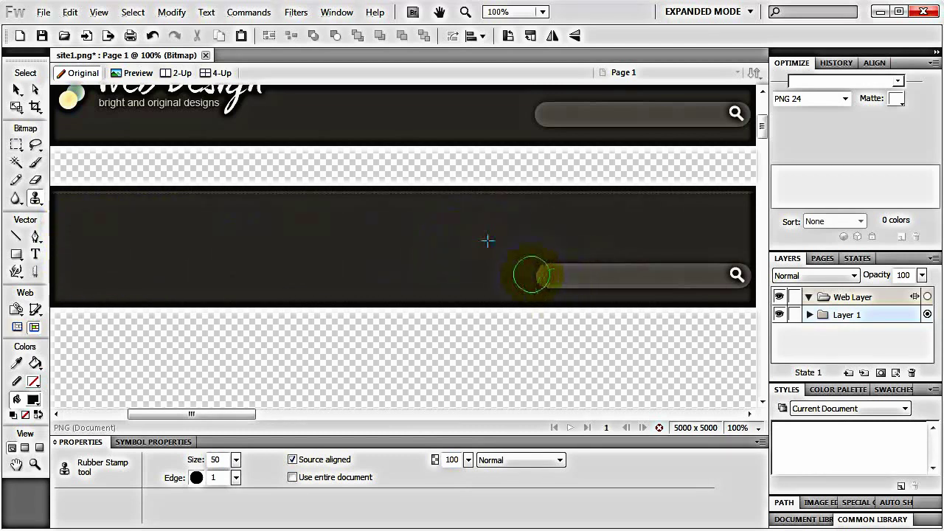
mouse_move(531, 274)
mouse_down()
mouse_move(731, 274)
mouse_move(569, 264)
mouse_up()
scroll(506, 238, down, 1)
key(ctrl+z)
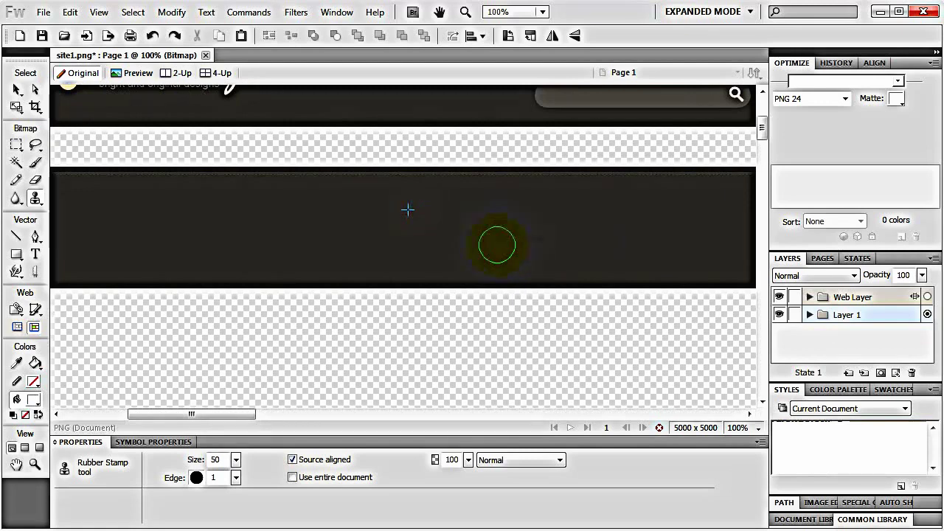
Select the lower header copy and set its width to 950 with proportions constrained
click(16, 89)
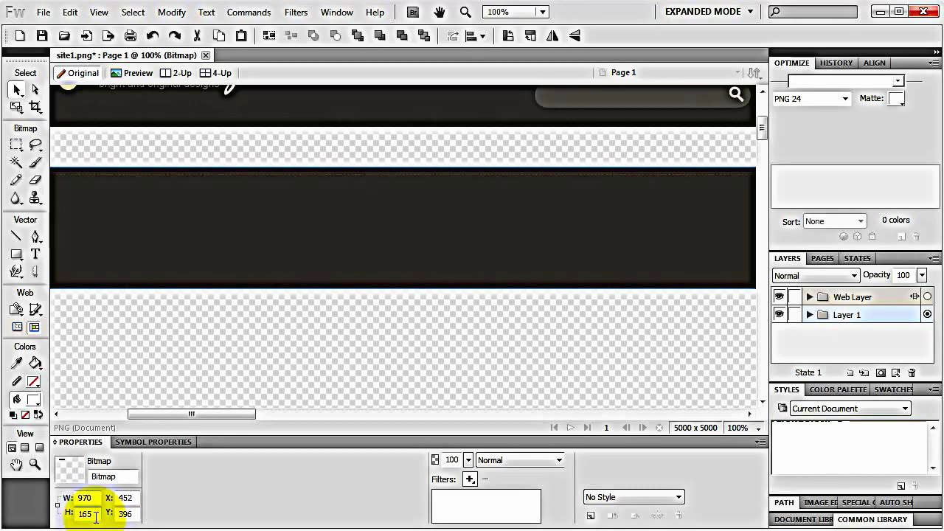
click(62, 504)
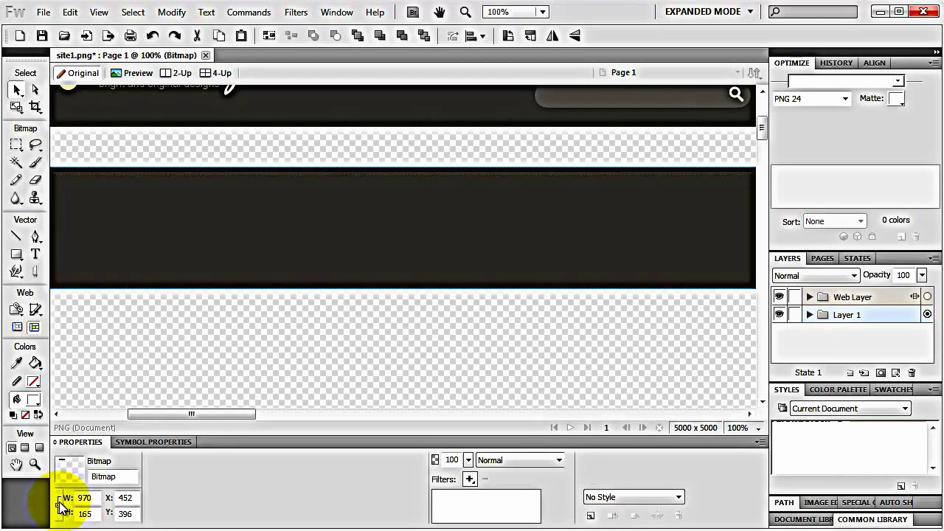
click(83, 497)
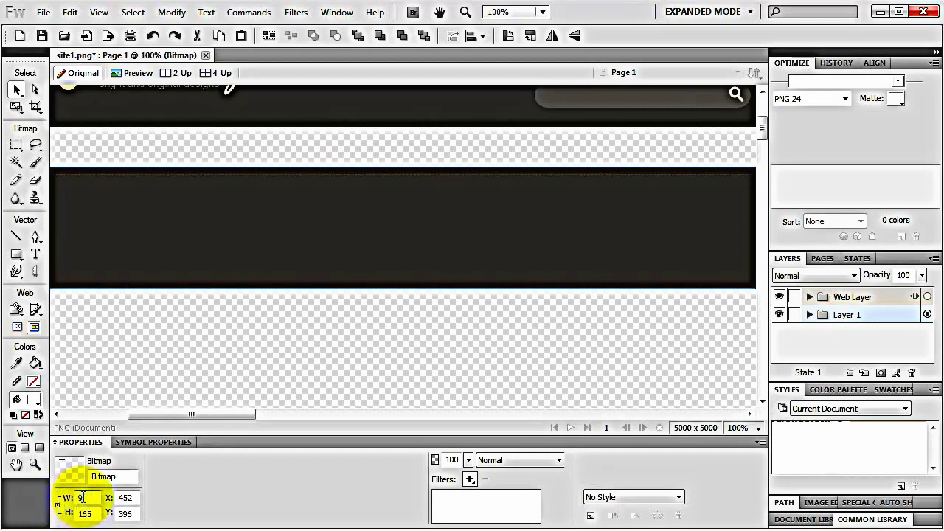
text(60)
key(Return)
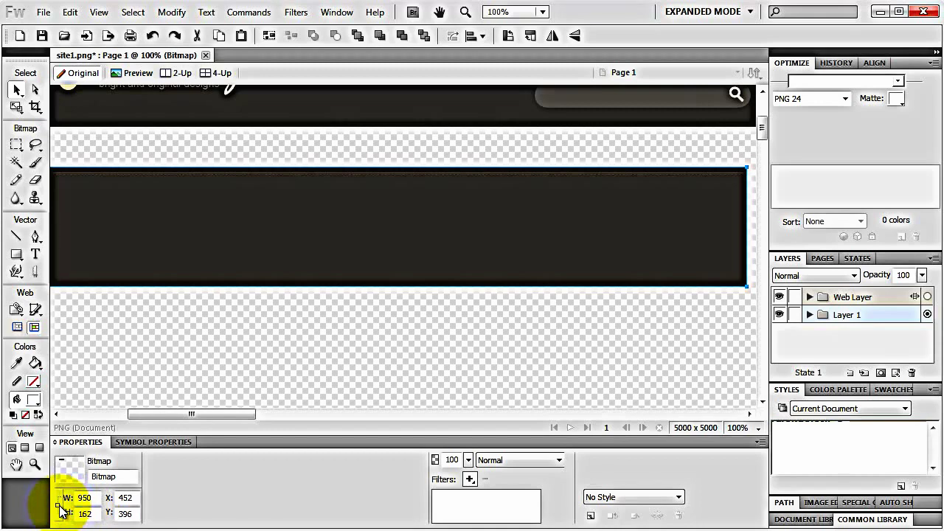
Set the lower header copy's height to 150 without constraining its proportions
click(87, 514)
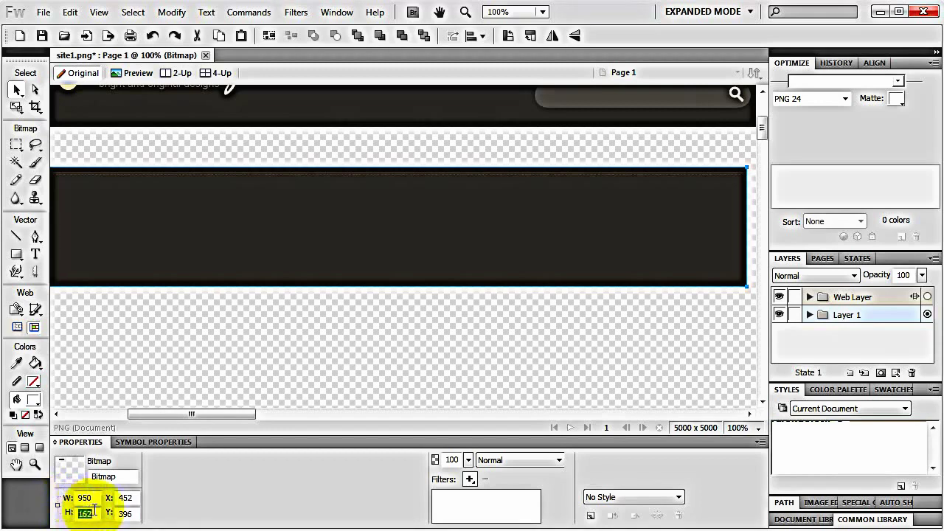
text(150)
key(Return)
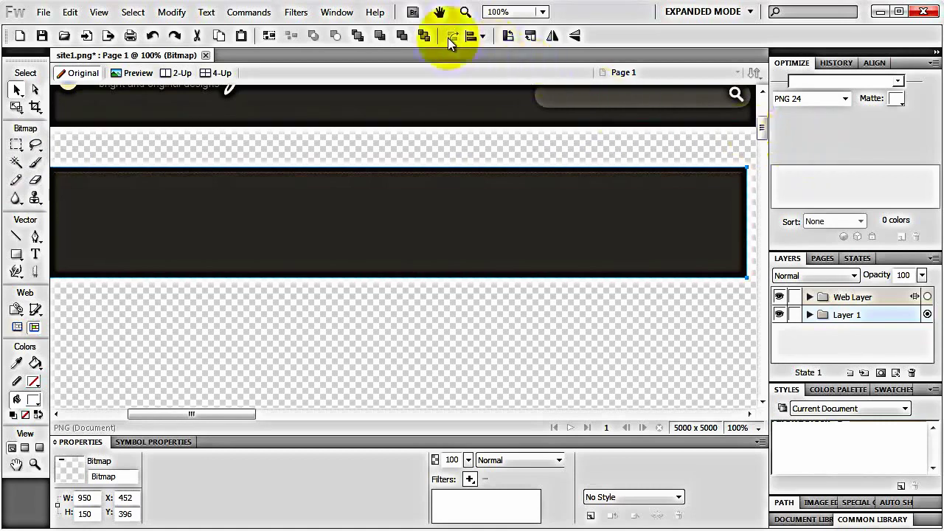
Review the list of available panels, and float the Optimize panel over the canvas and dock it back in its group
click(336, 12)
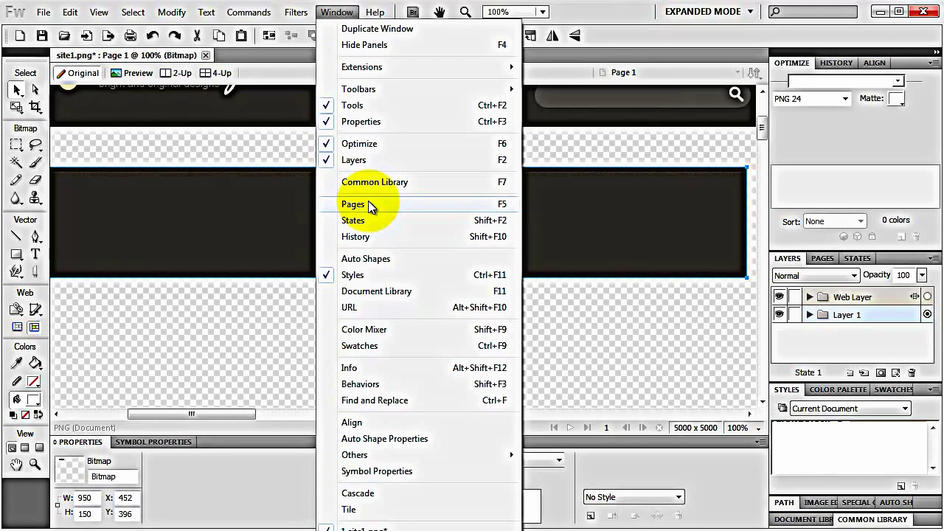
click(289, 295)
click(289, 295)
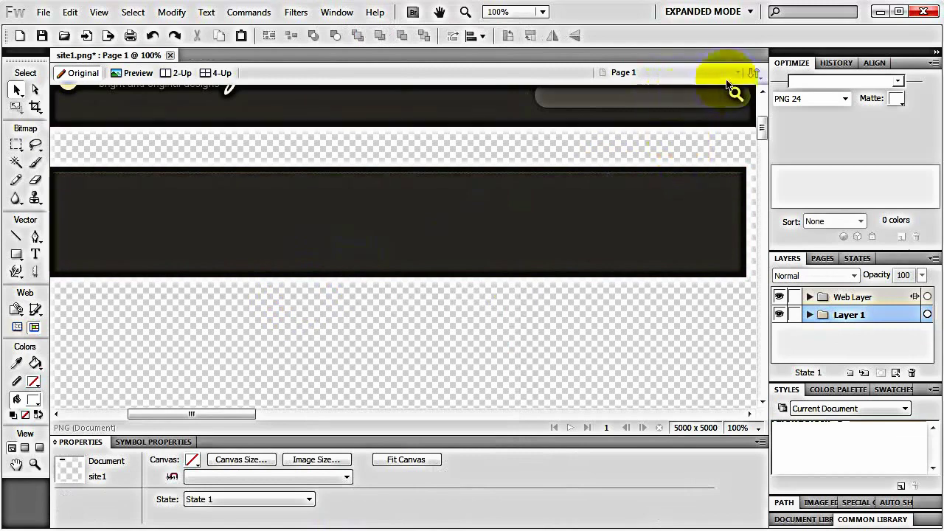
drag(788, 64, 482, 189)
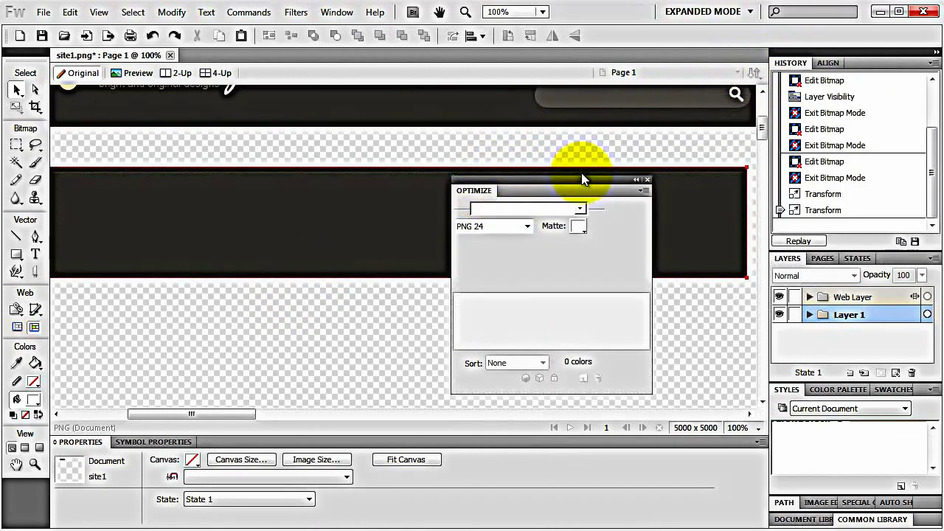
drag(581, 174, 784, 61)
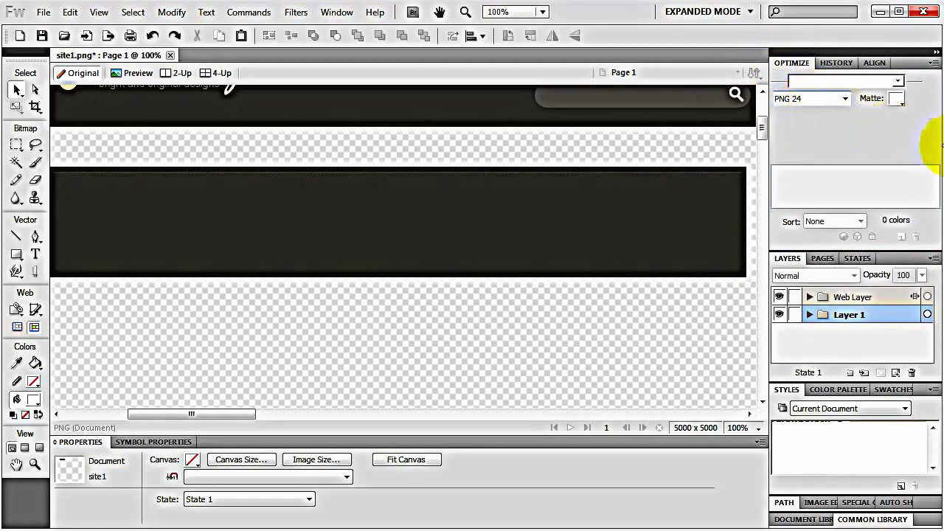
Expand Layer 1 to show its bitmaps and rename the layer as header
click(789, 257)
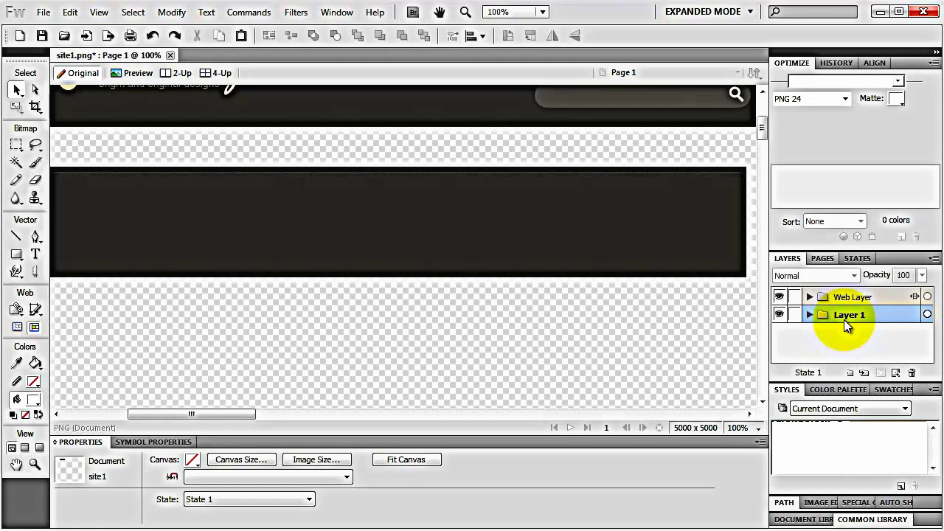
click(809, 315)
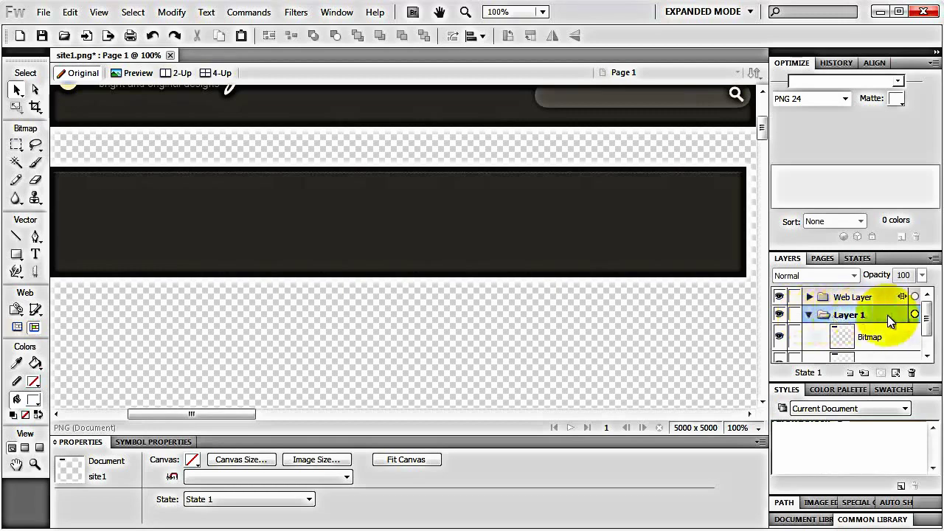
double_click(852, 315)
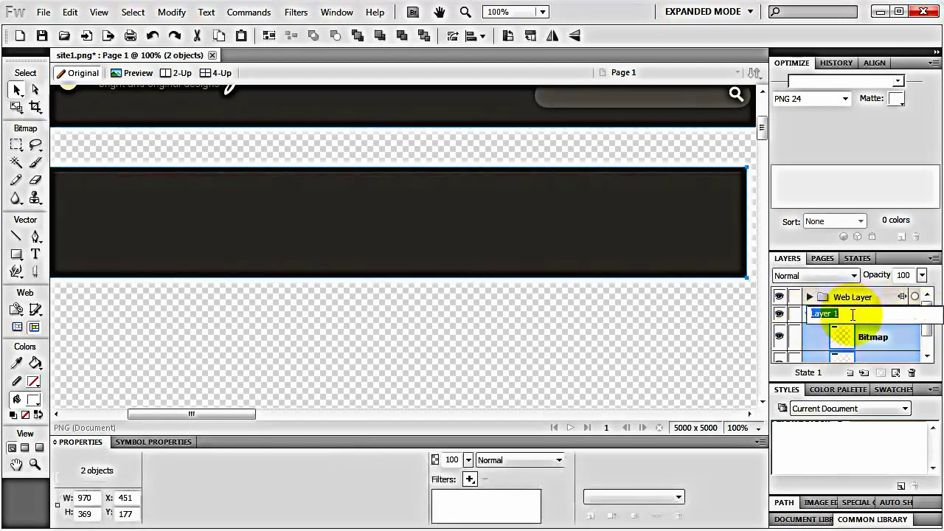
text(header)
key(Return)
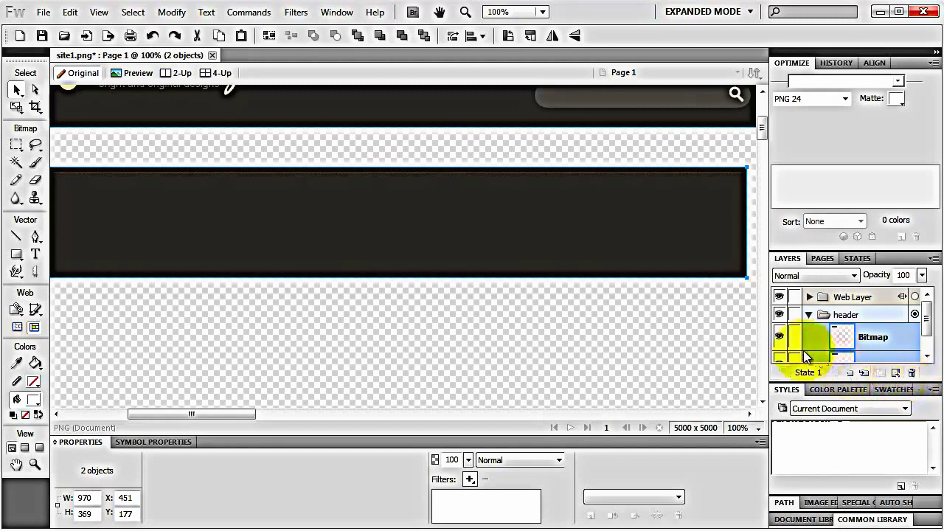
Toggle the upper-listed bitmap's visibility off and on, and lock both bitmaps in the header layer
click(780, 337)
click(780, 338)
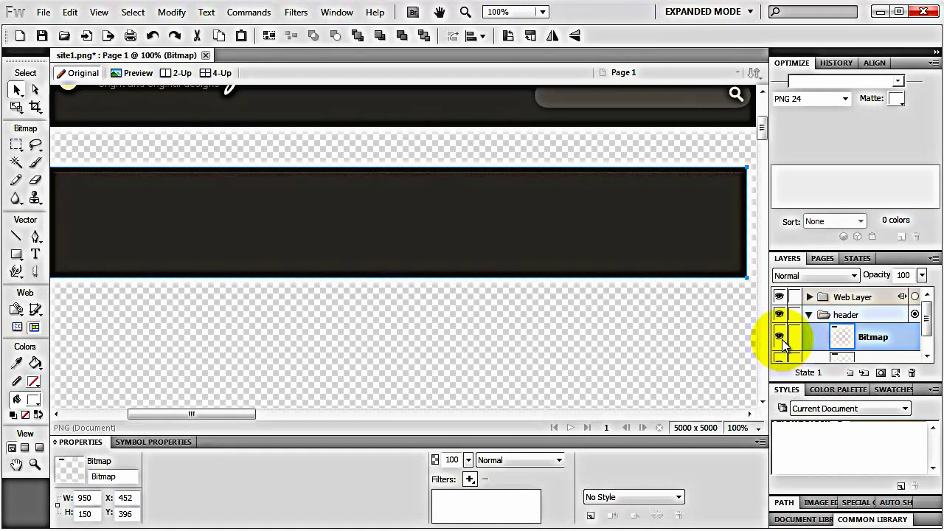
click(794, 338)
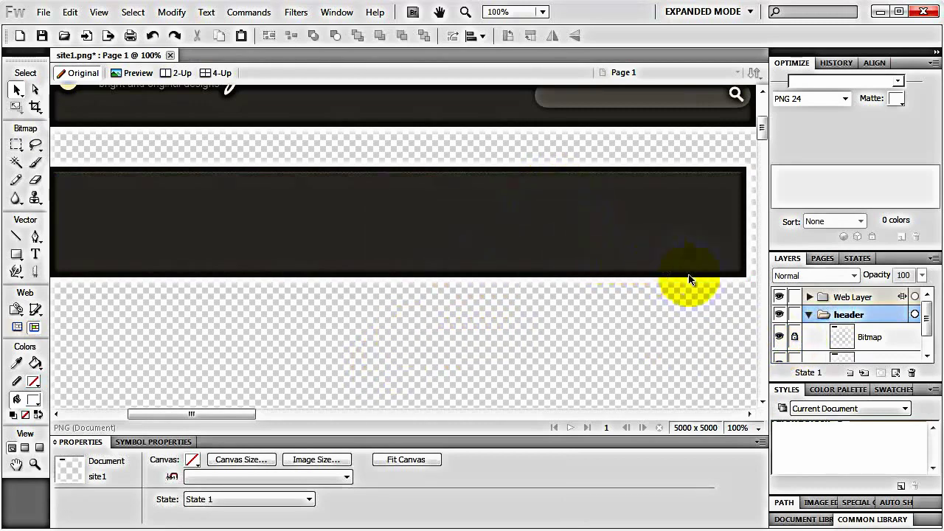
scroll(837, 322, down, 1)
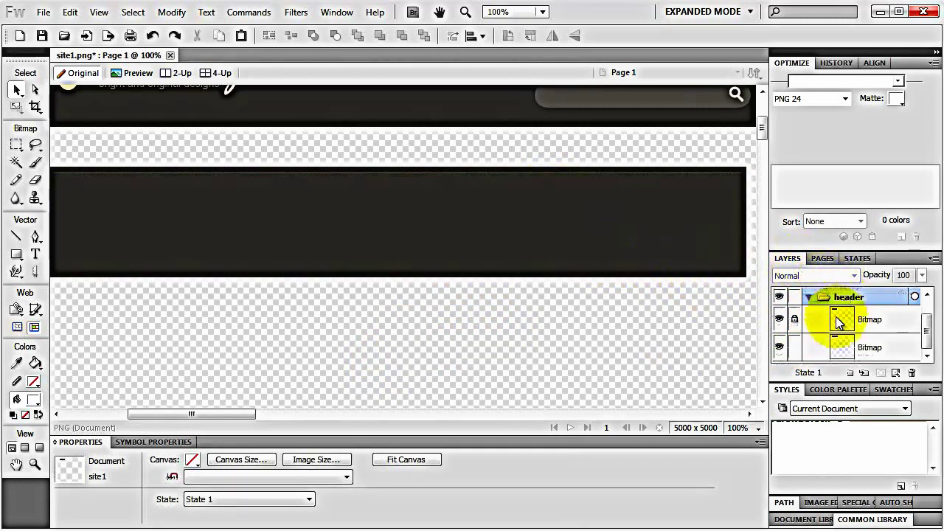
click(794, 347)
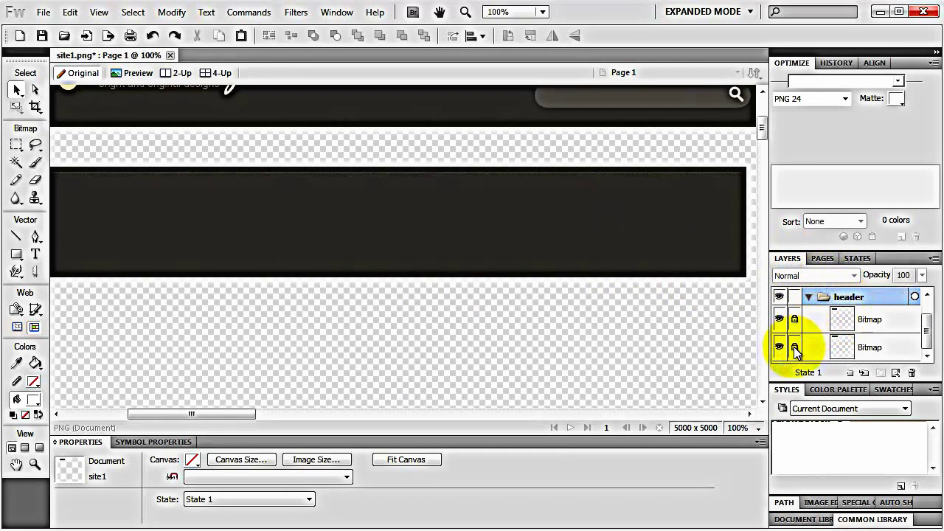
Add a text block about 872 px wide across the upper part of the blank strip, reading "Professional Web Design Made Easy"
click(35, 254)
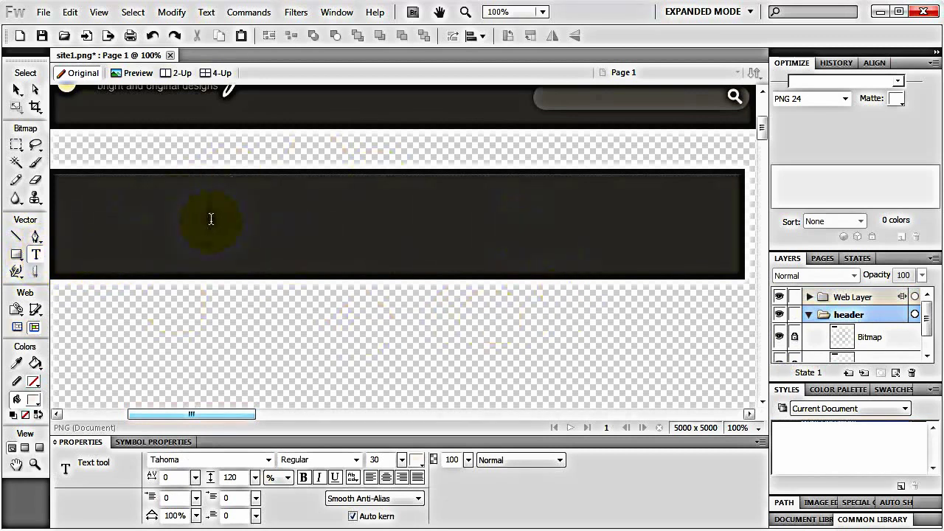
drag(77, 264, 717, 186)
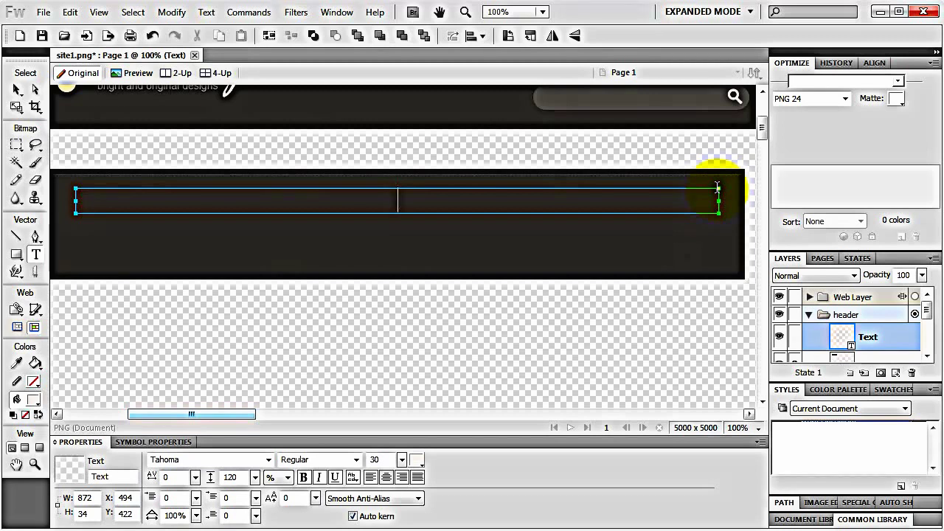
text(P)
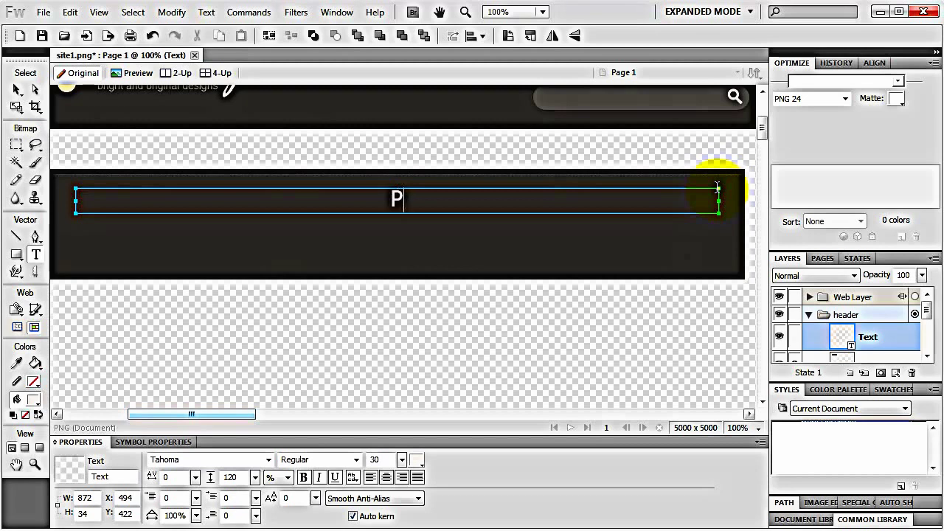
text(rofes)
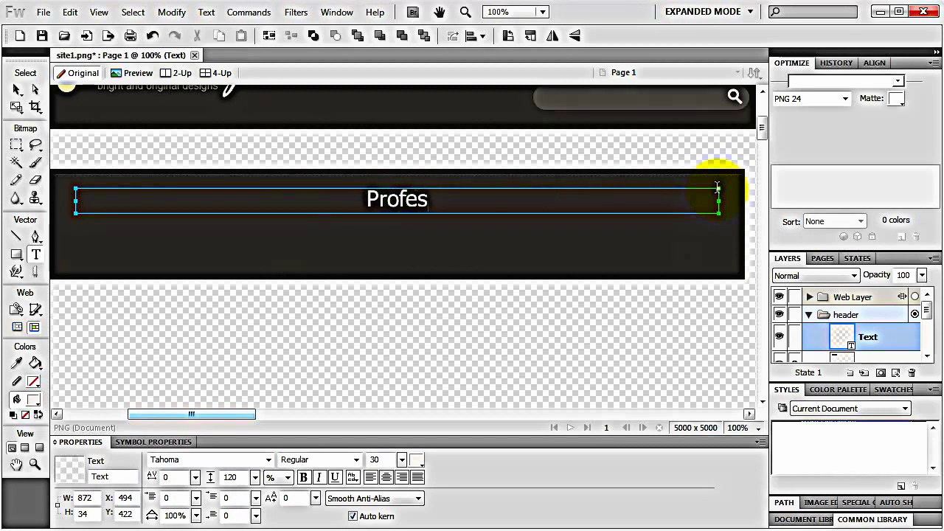
text(sional)
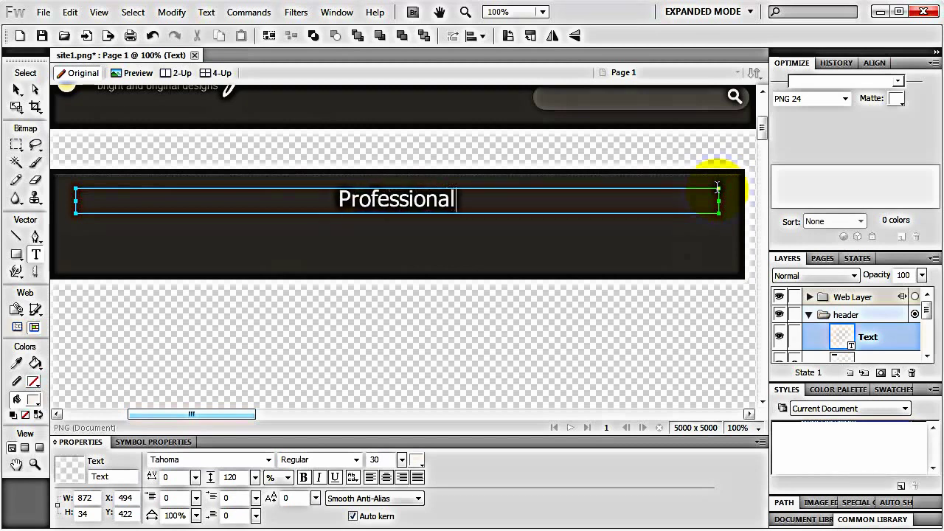
text( Web D)
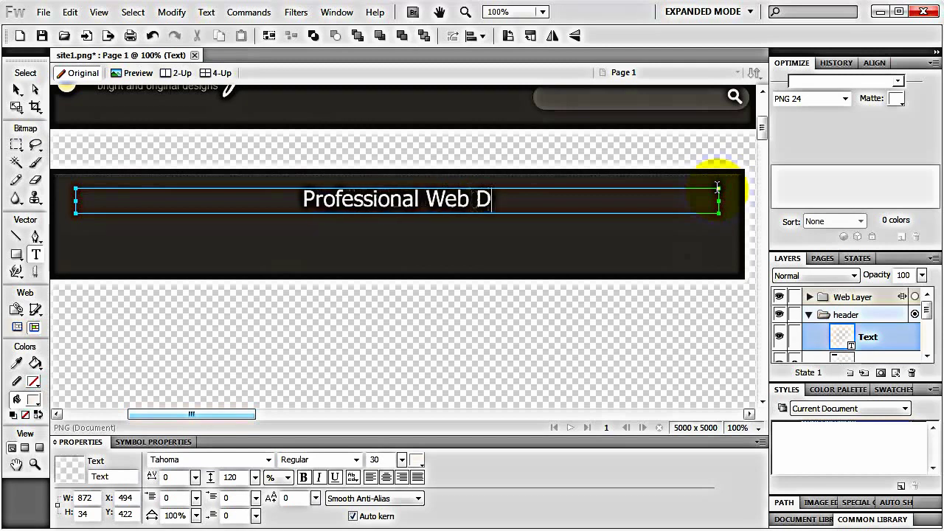
text(esign )
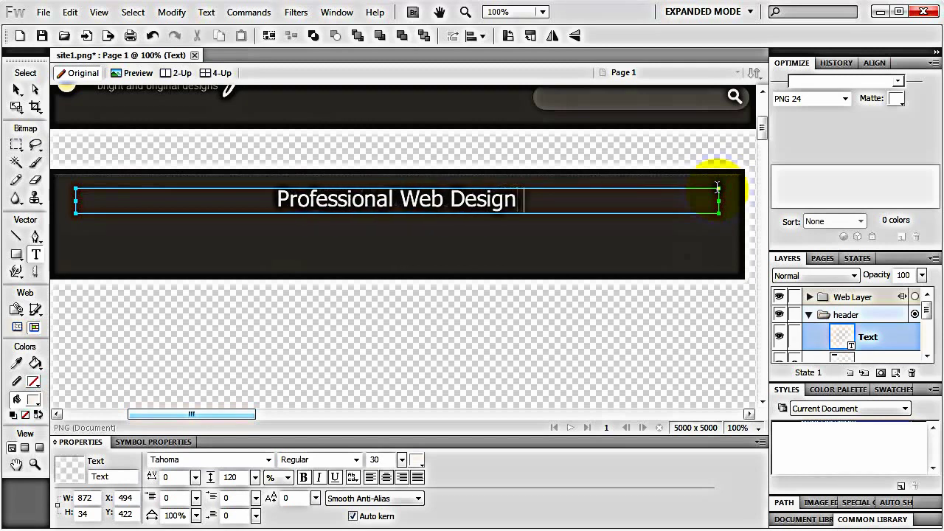
text(Made E)
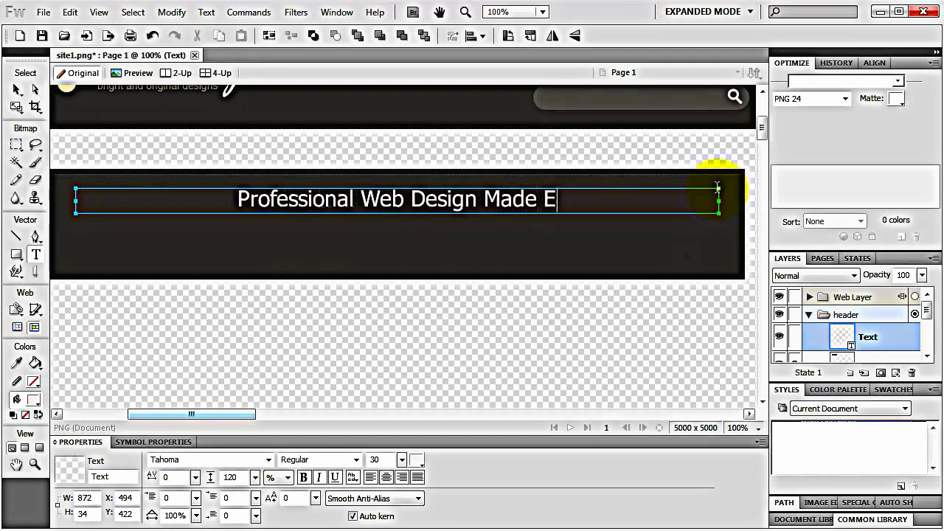
text(asy)
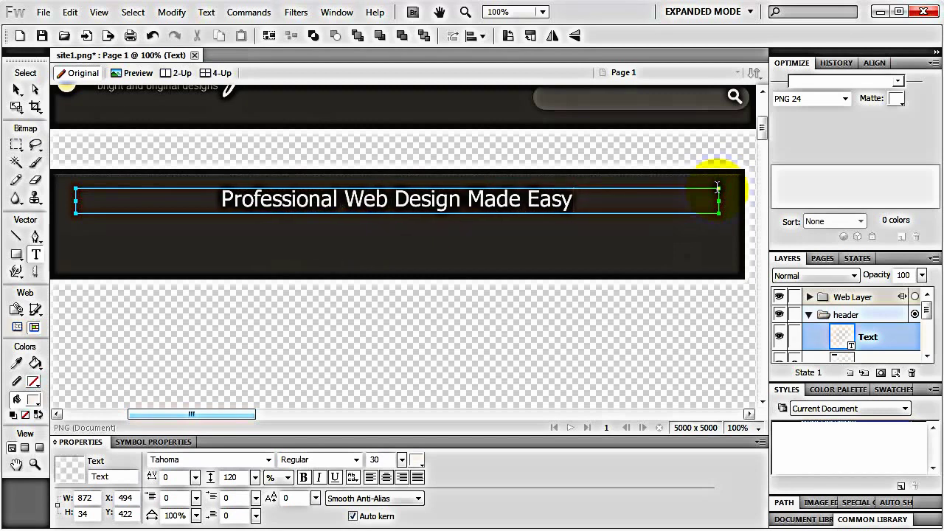
click(17, 88)
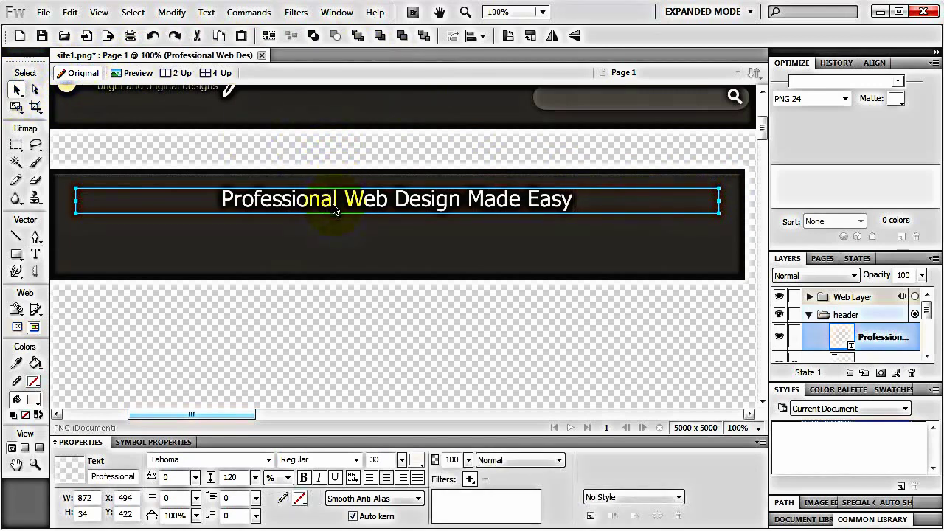
Set the strip heading's font to Impact and its size to 35
key(ctrl+minus)
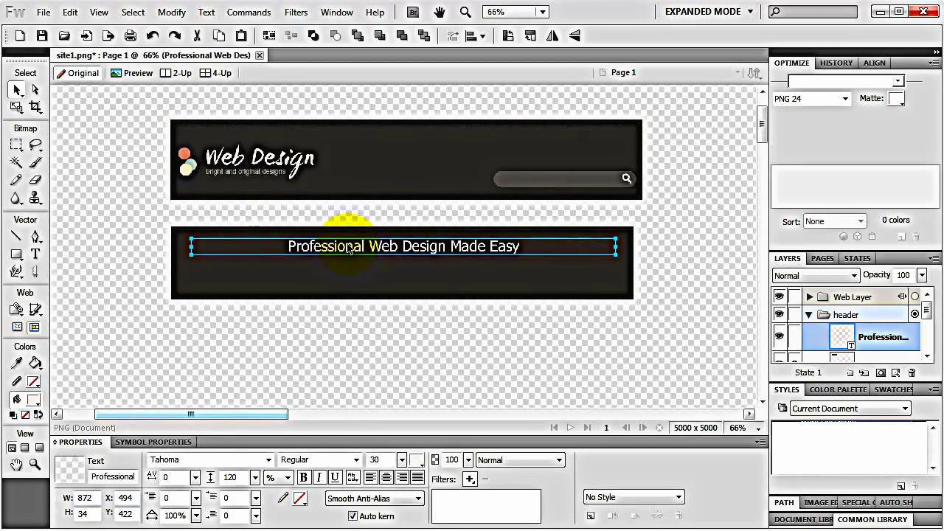
click(189, 459)
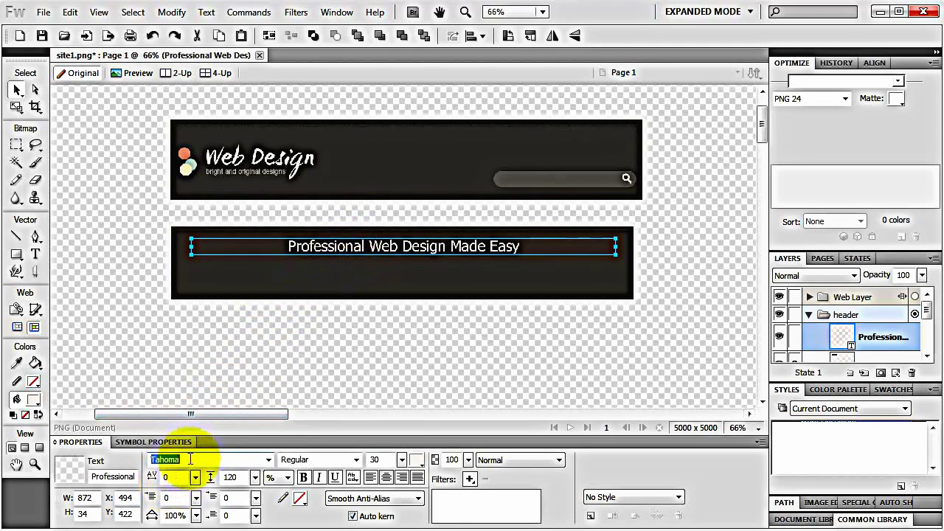
text(Impact)
key(Return)
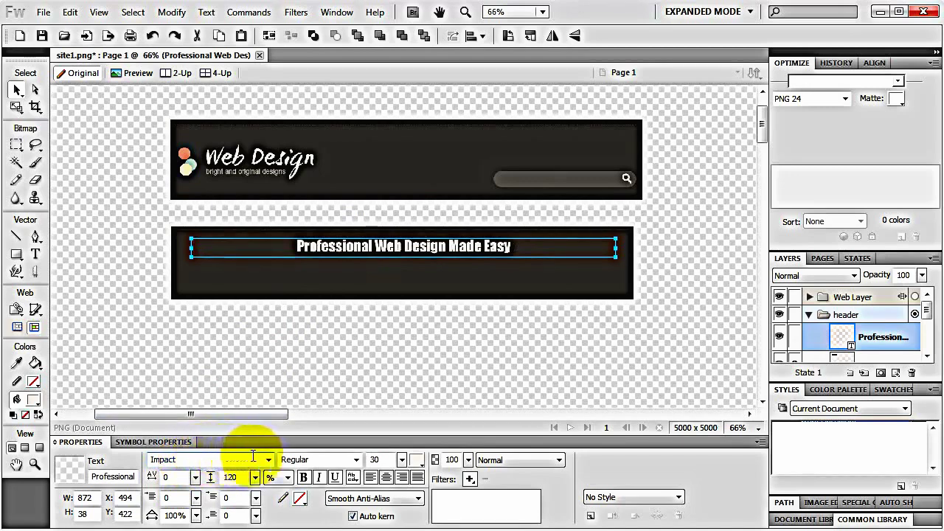
click(402, 460)
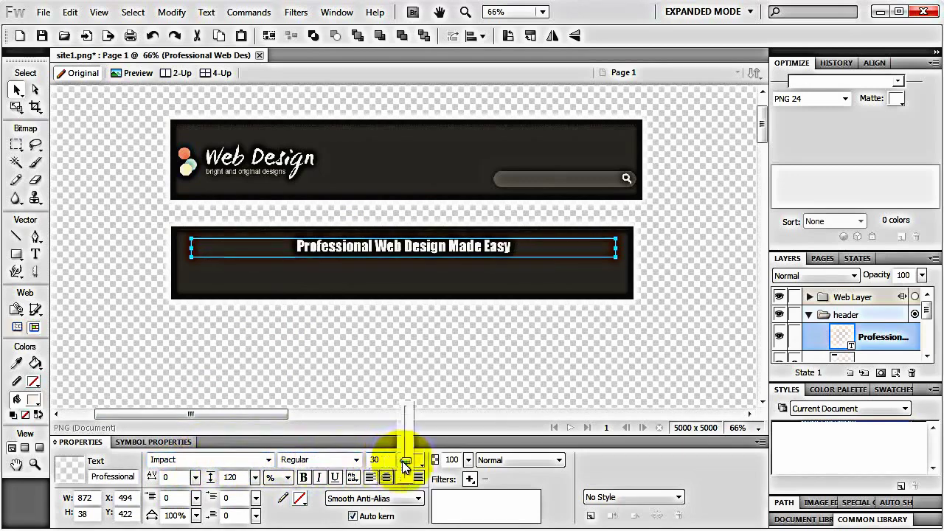
drag(405, 467, 402, 462)
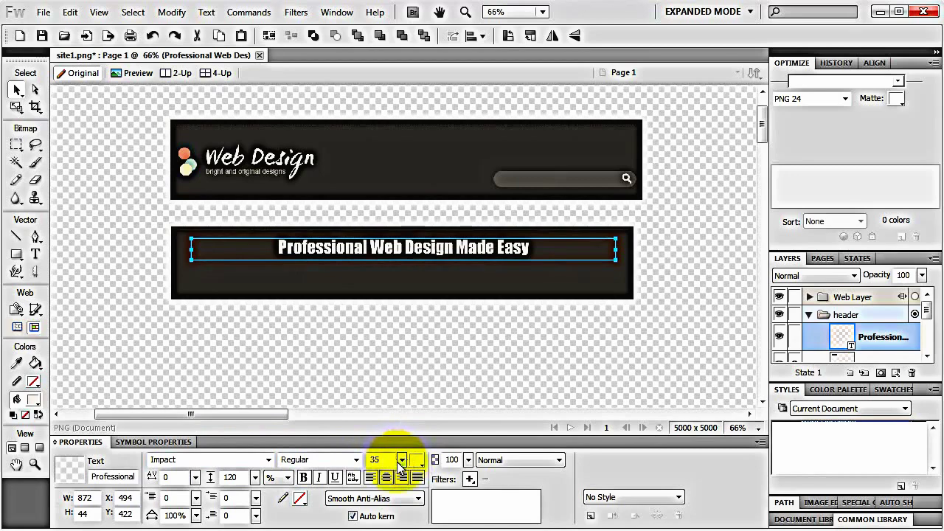
Sample the off-white #ECE5DB from the Web Design logo text as the strip heading's fill colour
click(418, 460)
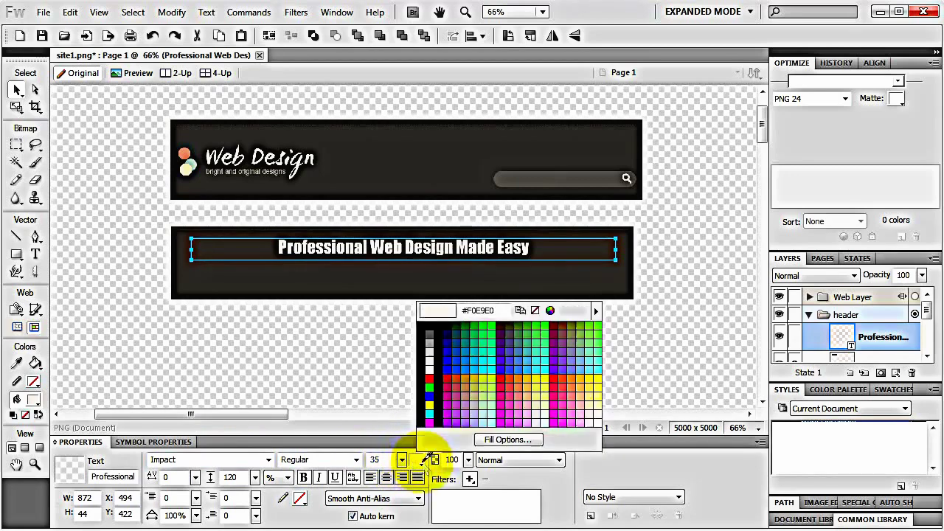
click(551, 310)
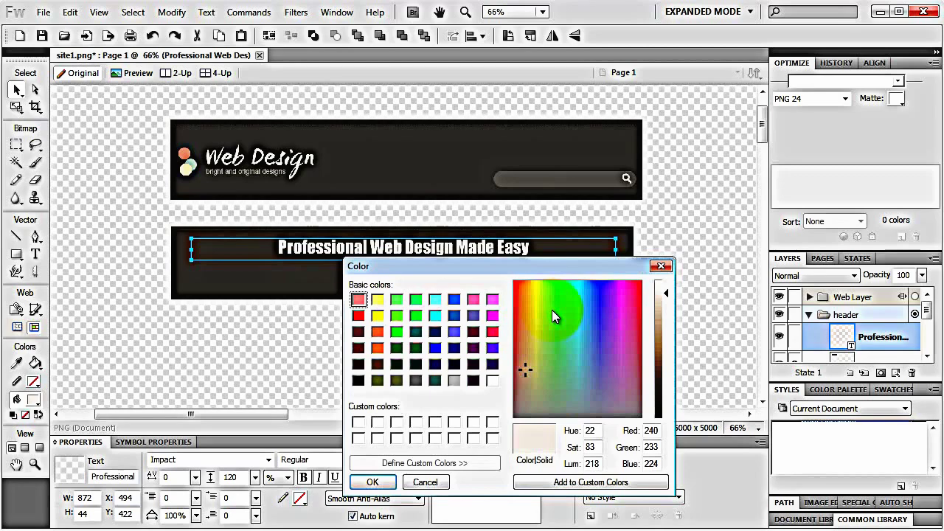
click(426, 483)
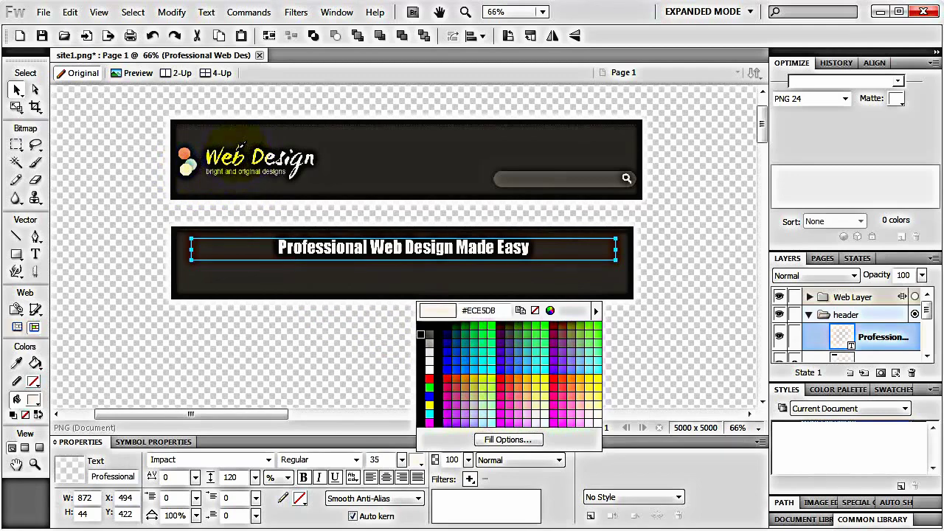
click(239, 154)
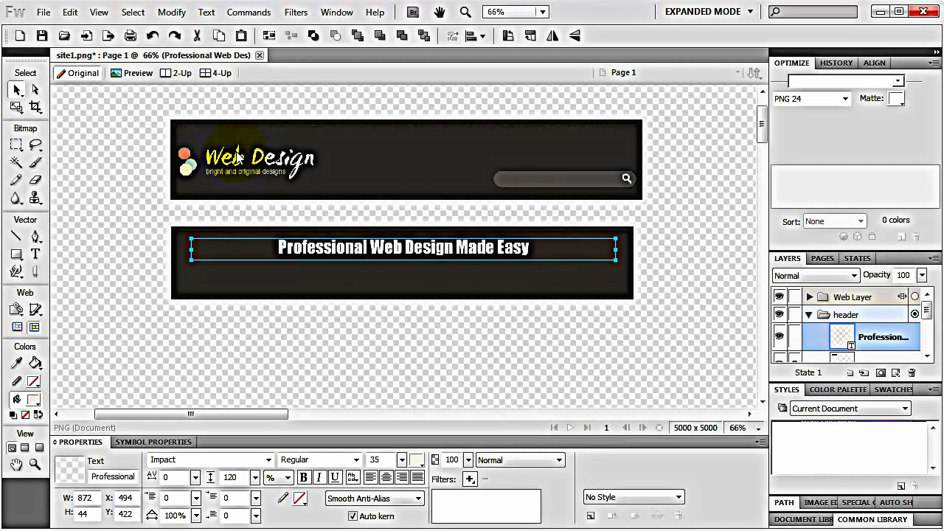
Lighten the strip heading's fill colour to Red 242, Green 237, Blue 230 (#F2EDE6) in the colour mixer
click(417, 460)
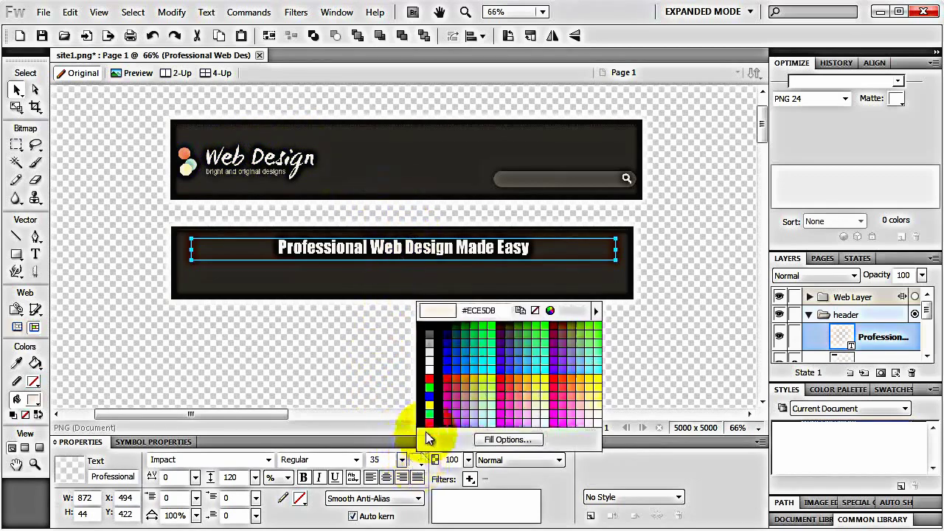
click(551, 310)
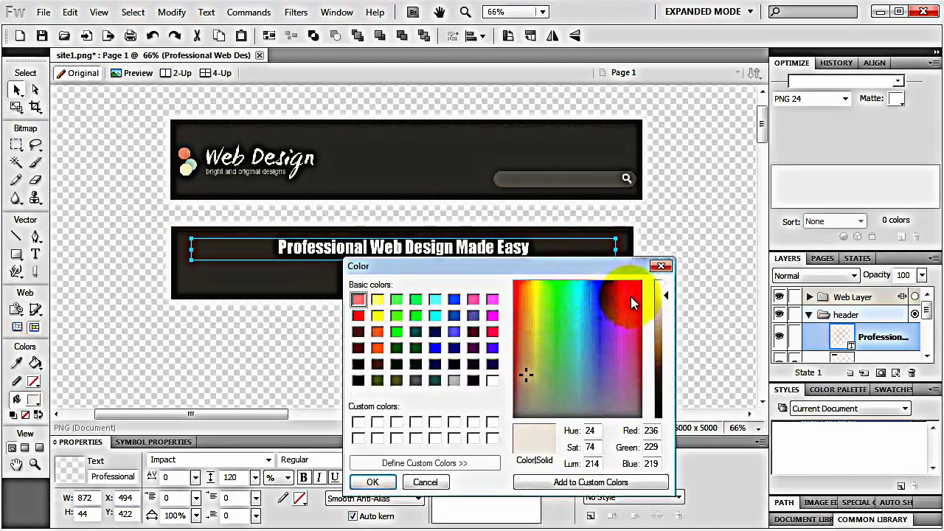
drag(660, 298, 661, 292)
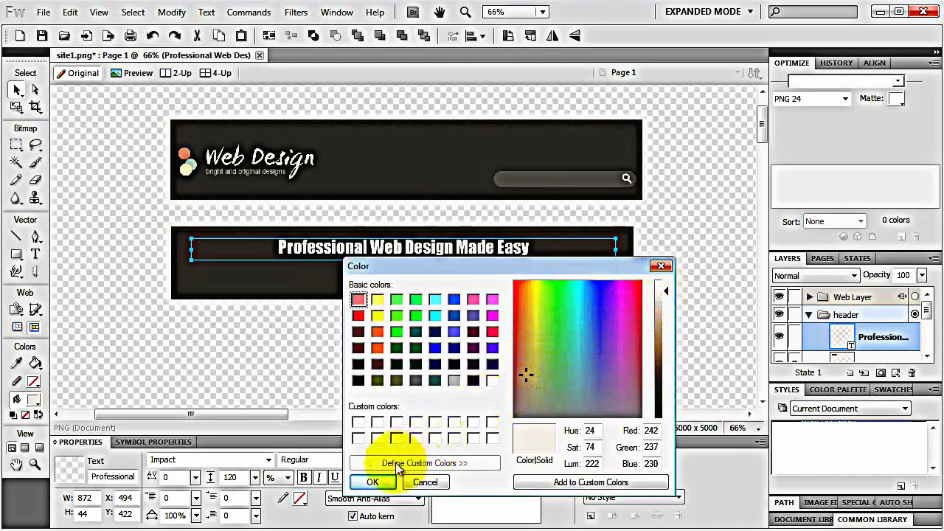
click(372, 482)
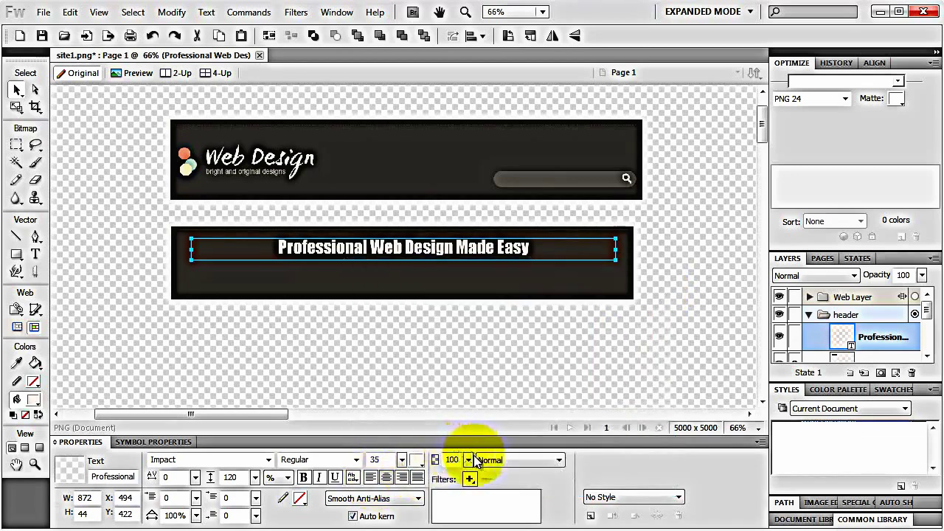
click(417, 462)
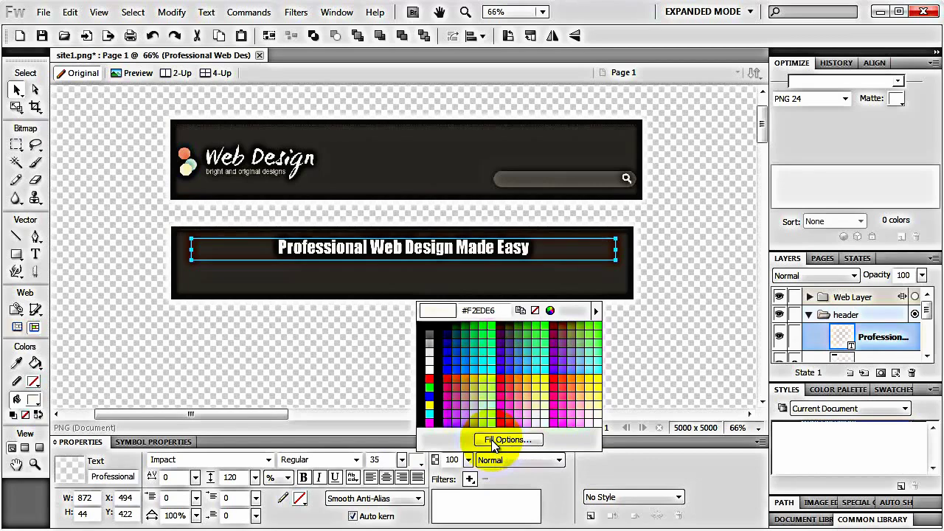
click(418, 460)
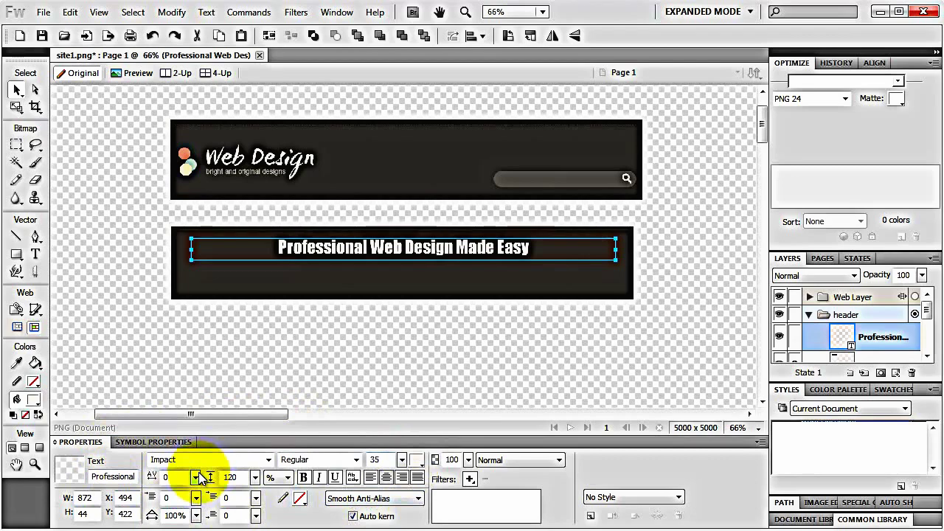
Try a red stroke around the strip heading's letters and set the stroke back to transparent
click(300, 499)
click(313, 402)
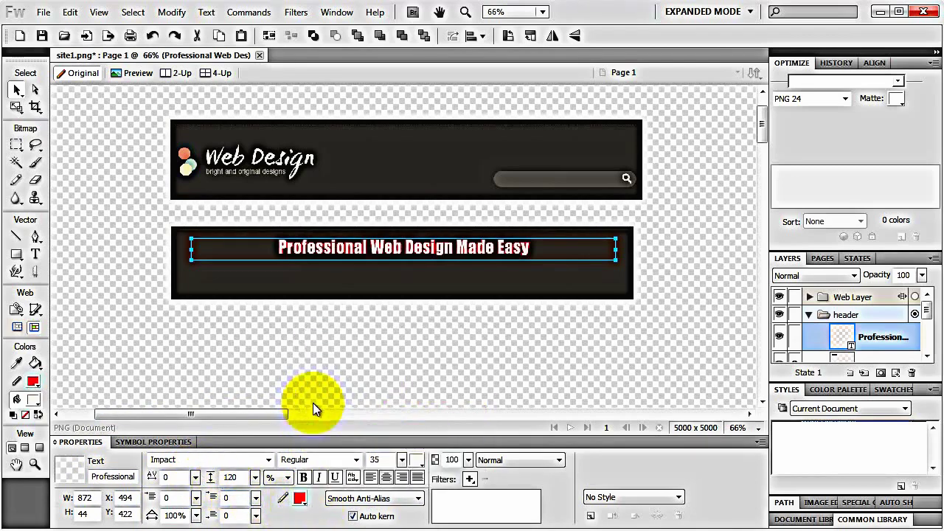
click(300, 499)
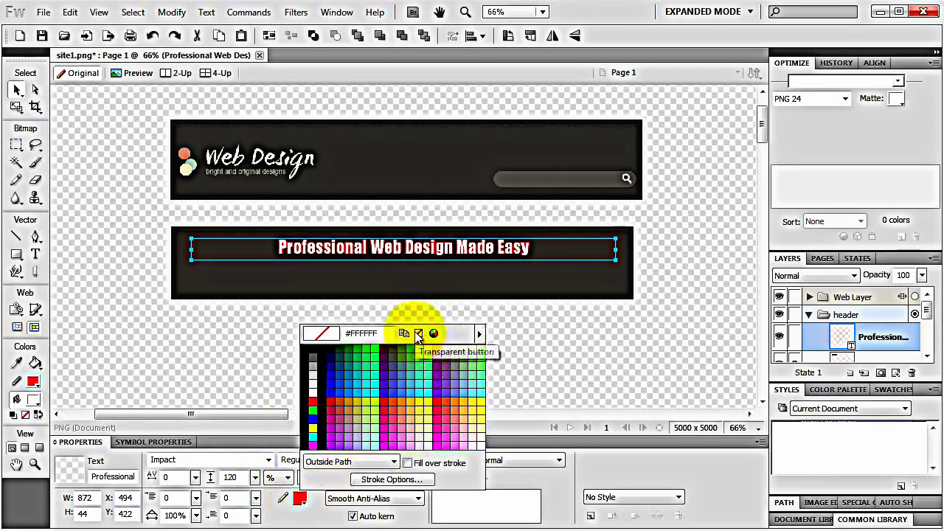
click(418, 334)
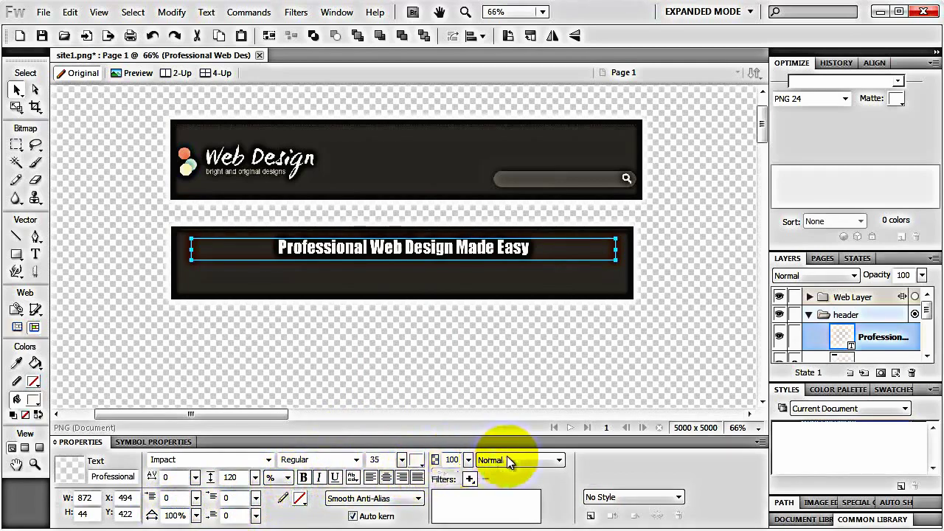
Try a Drop Shadow filter on the strip heading, reopen its settings, and delete the filter
click(469, 480)
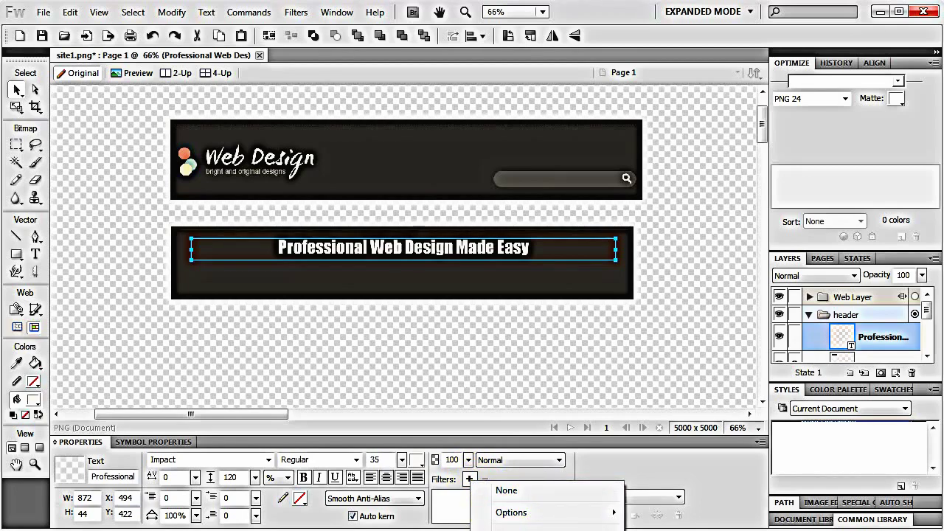
click(561, 530)
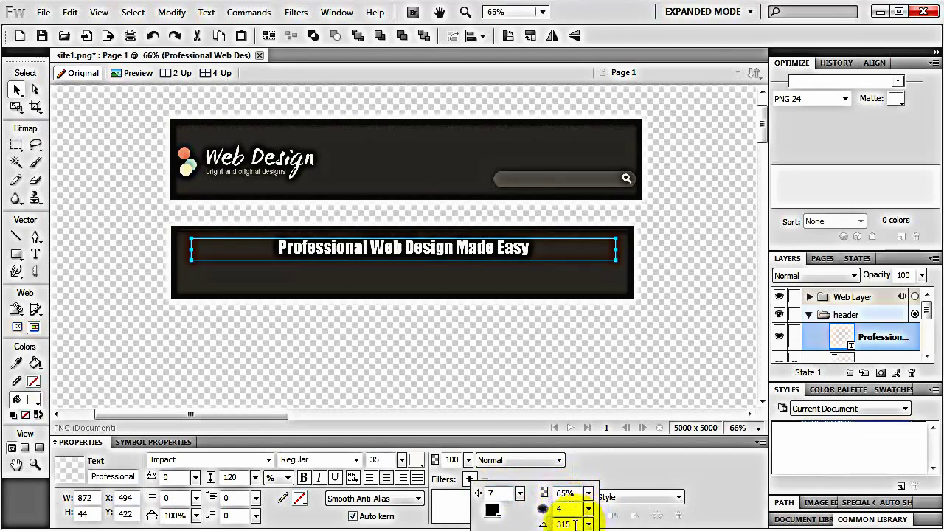
click(434, 500)
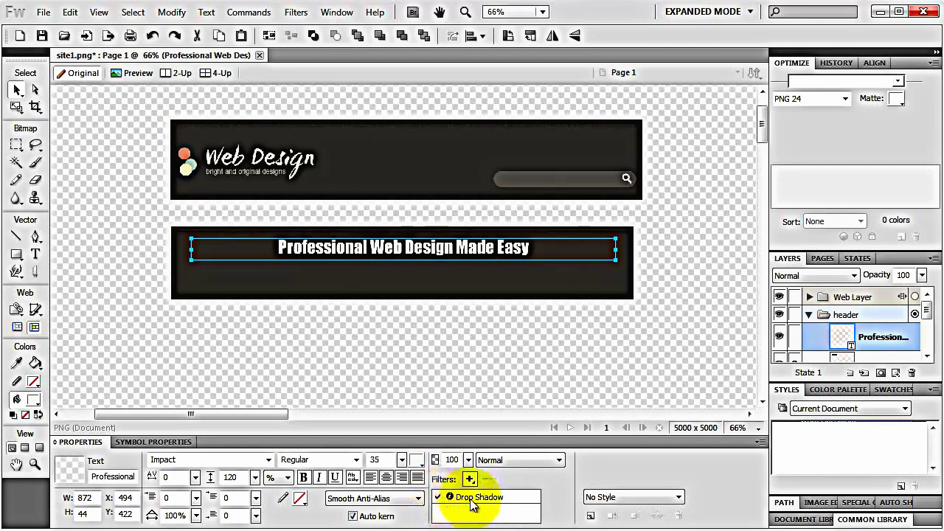
double_click(473, 499)
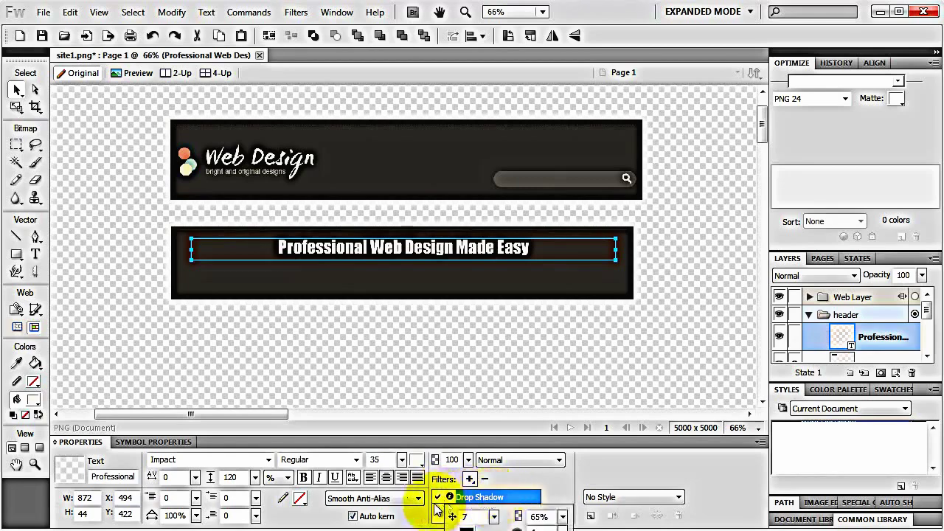
click(467, 509)
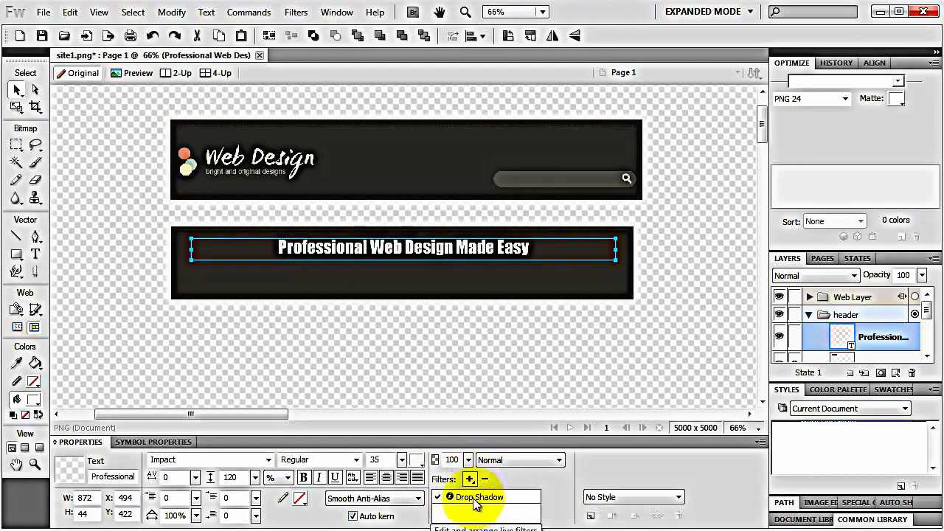
click(481, 497)
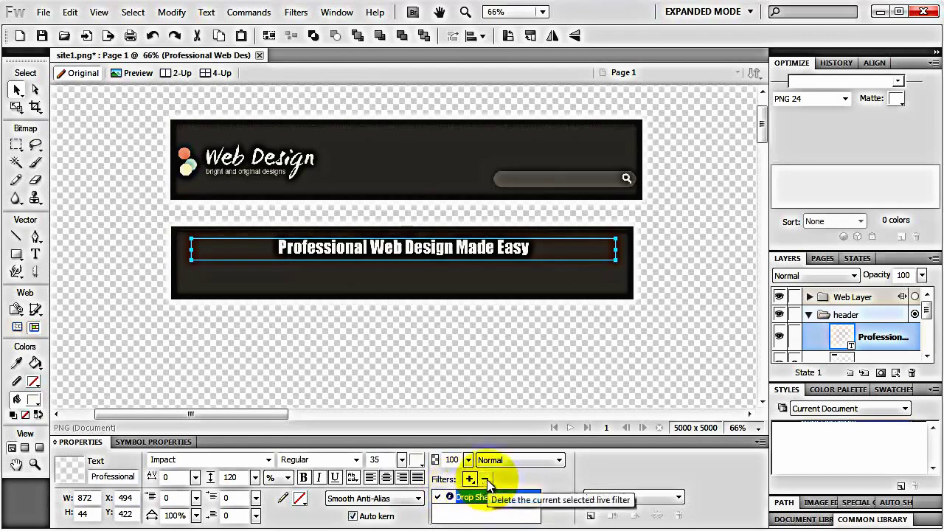
click(487, 480)
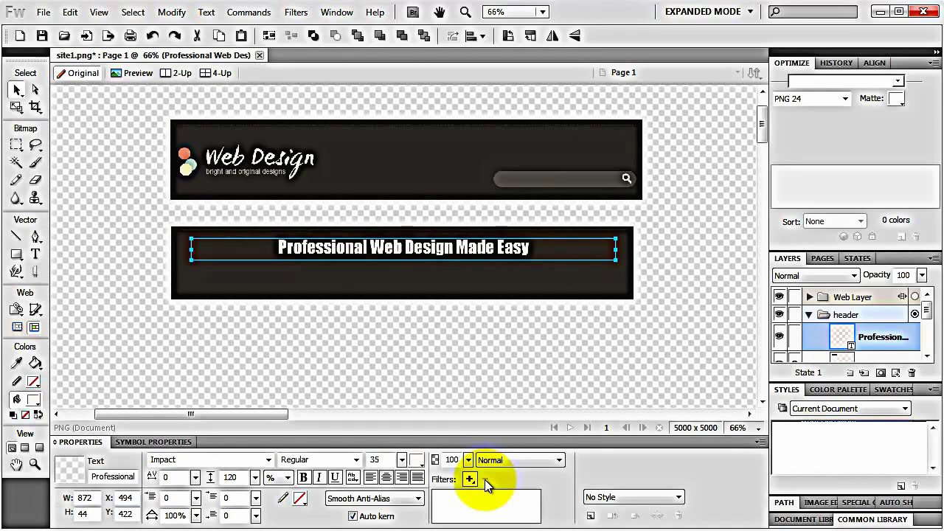
Duplicate the strip heading just below the original and apply the Wood 003 style from Wood Styles to the copy
alt+drag(379, 251, 378, 277)
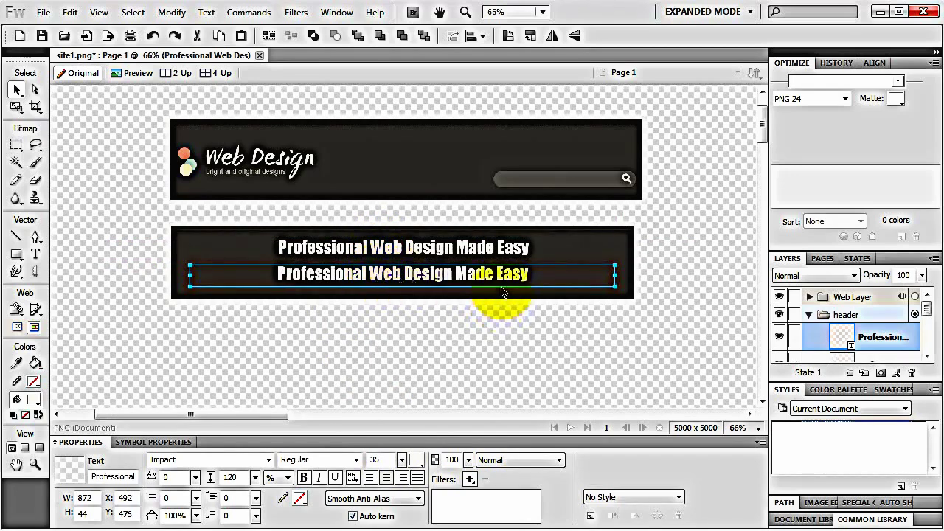
click(837, 412)
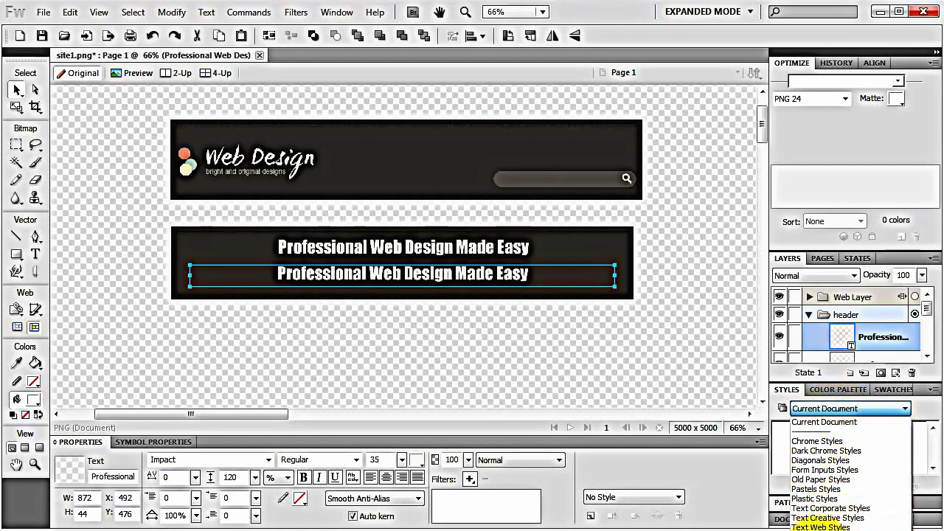
click(820, 524)
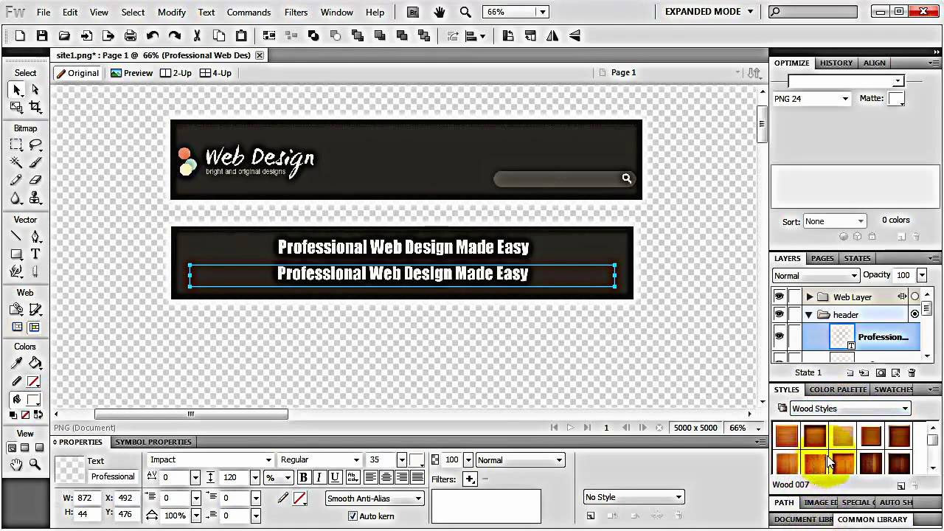
click(845, 441)
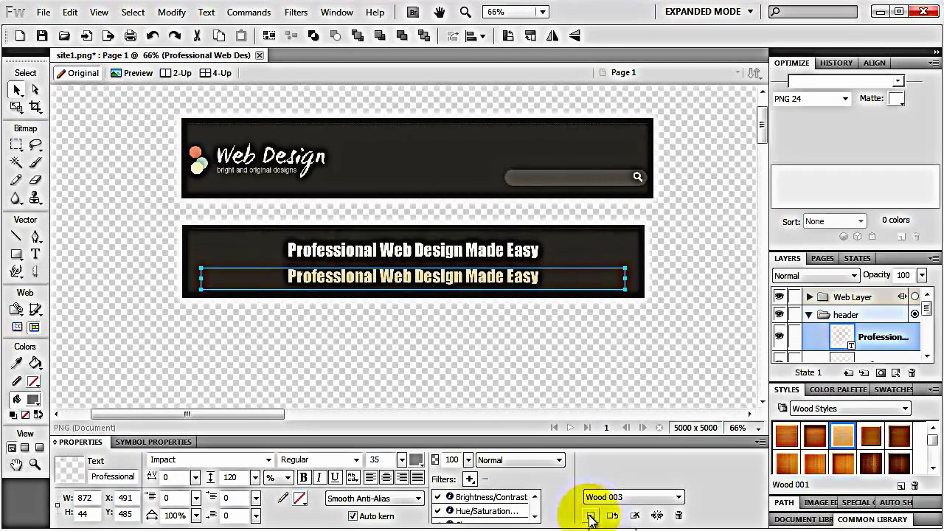
Delete the plain upper heading and move the wood-styled copy up the strip to about Y 450
click(459, 254)
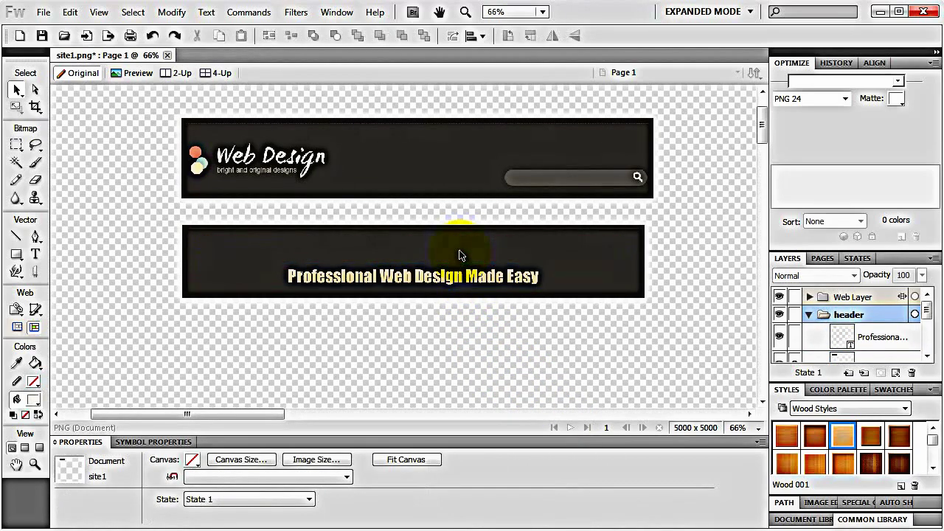
drag(411, 274, 407, 266)
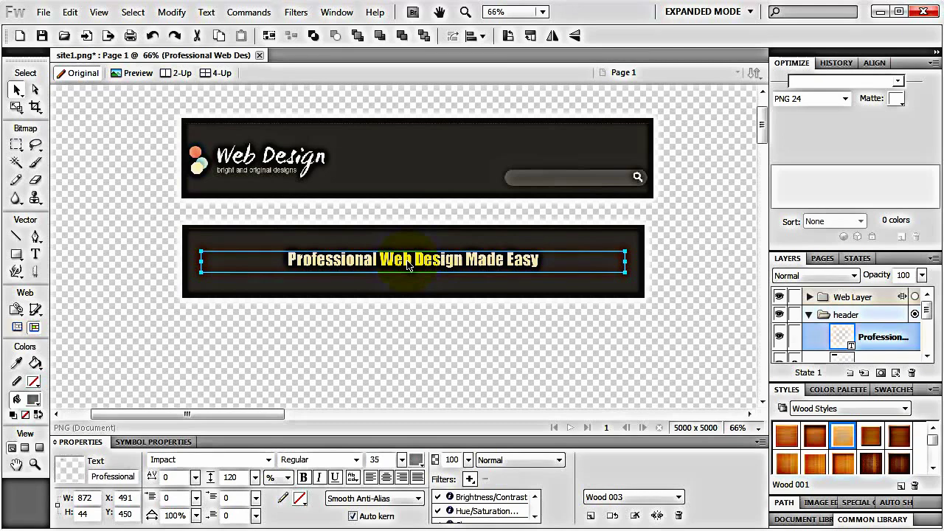
Draw a rectangle about 950 by 489 px from the strip's upper-left corner and move it to the bottom of the header layer
click(16, 254)
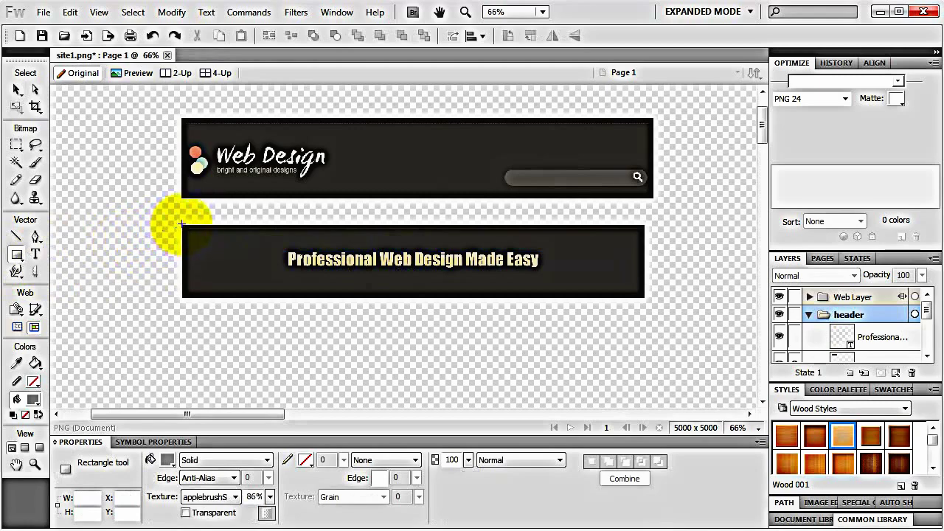
drag(182, 224, 649, 348)
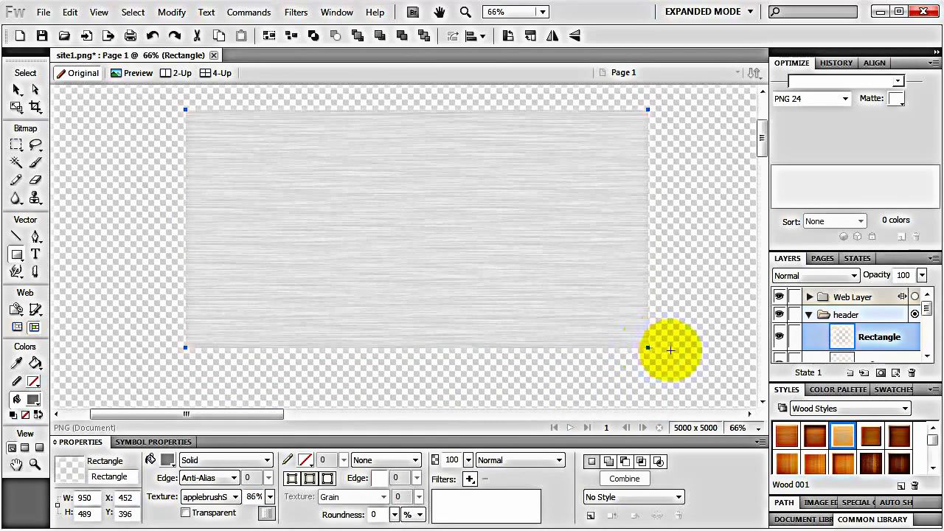
drag(899, 338, 878, 323)
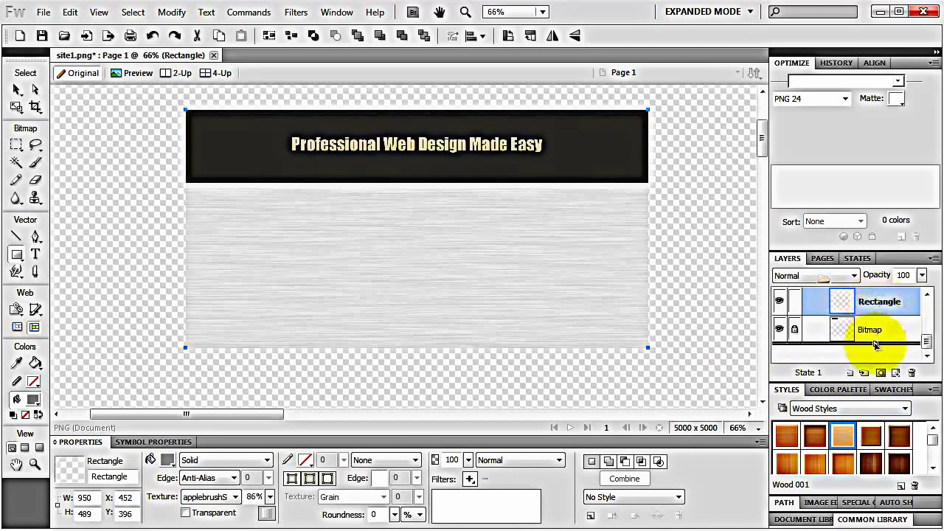
double_click(873, 305)
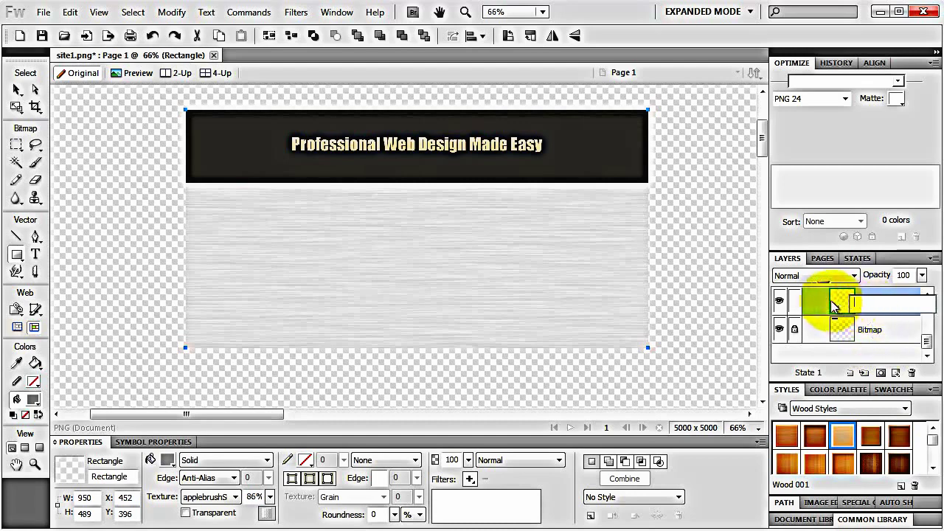
drag(830, 299, 874, 347)
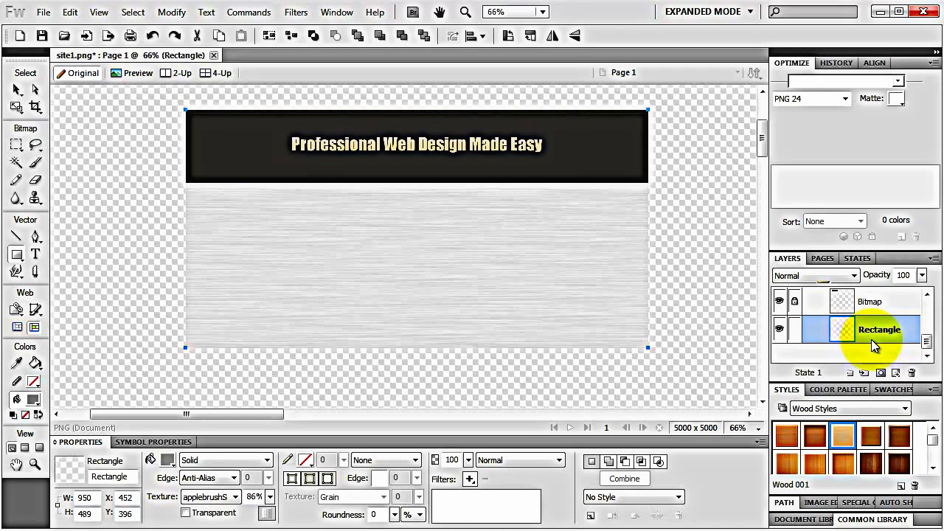
Collapse the header layer, add a new layer above it, and name the new layer background
drag(927, 341, 923, 308)
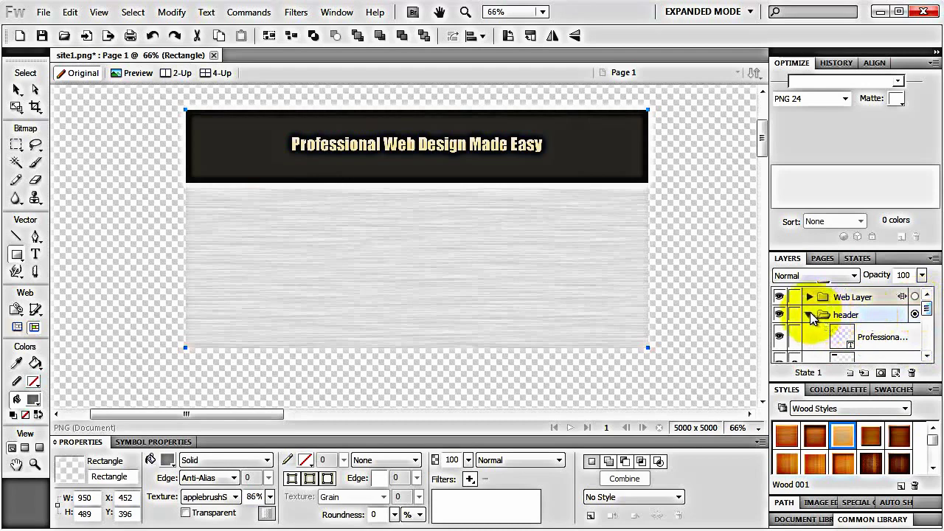
click(809, 316)
click(850, 373)
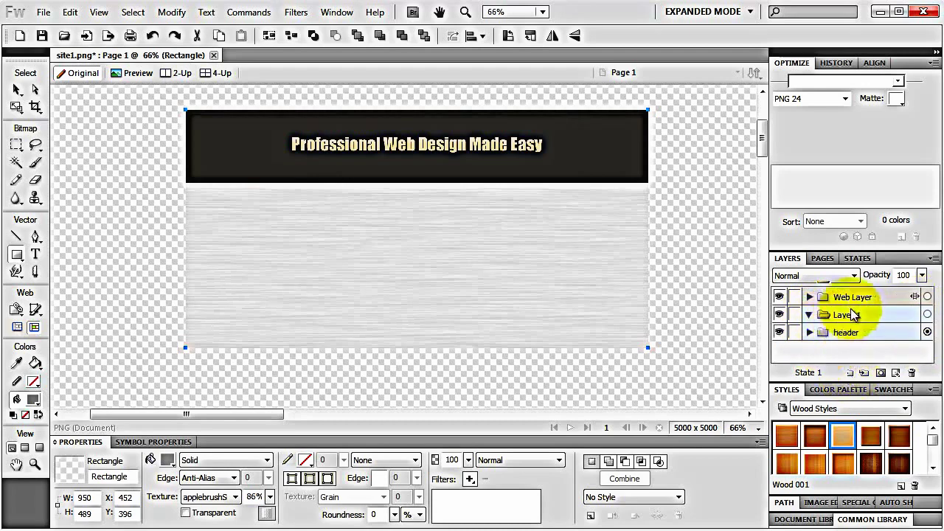
double_click(849, 315)
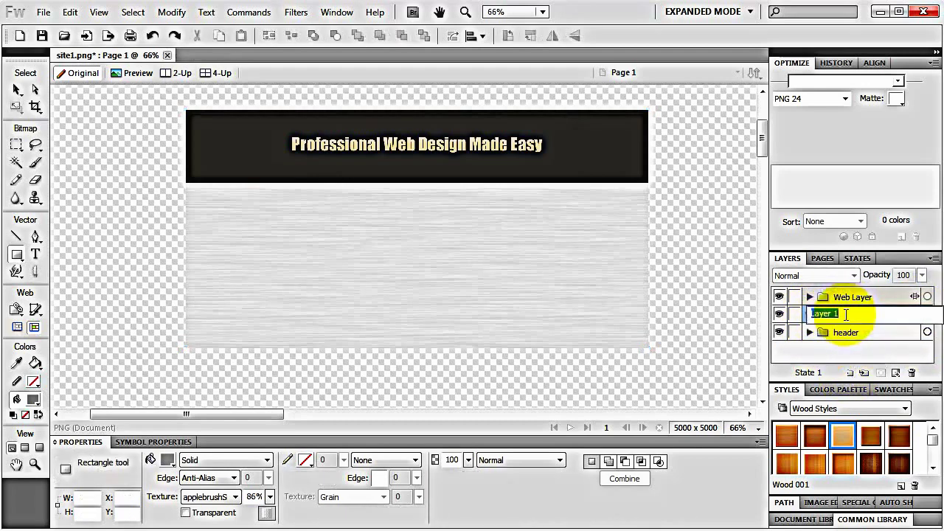
text(background)
key(Return)
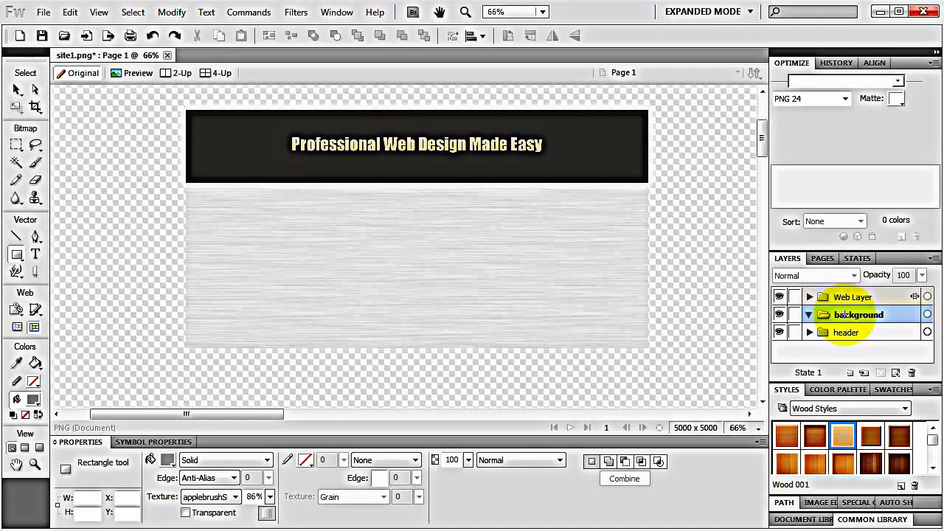
Expand the header layer and move the rectangle out of it into the background layer
click(809, 332)
drag(927, 314, 887, 292)
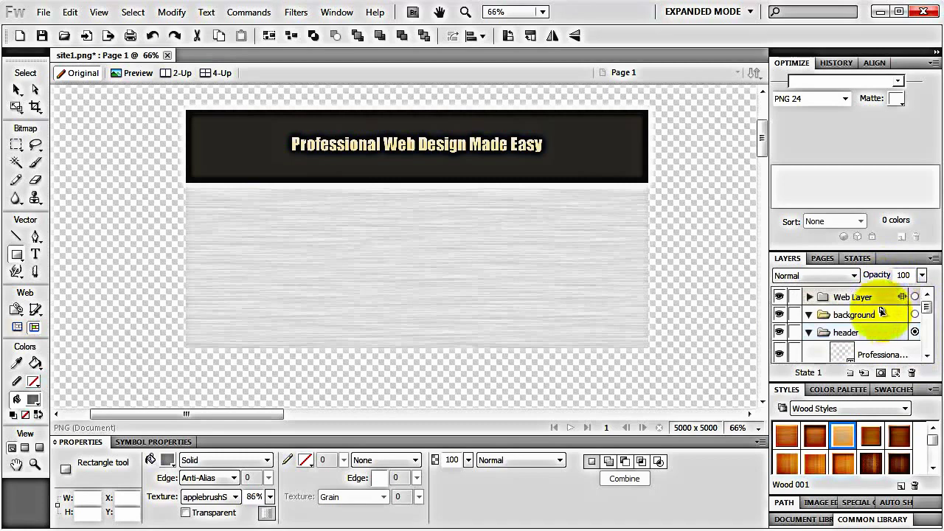
click(881, 313)
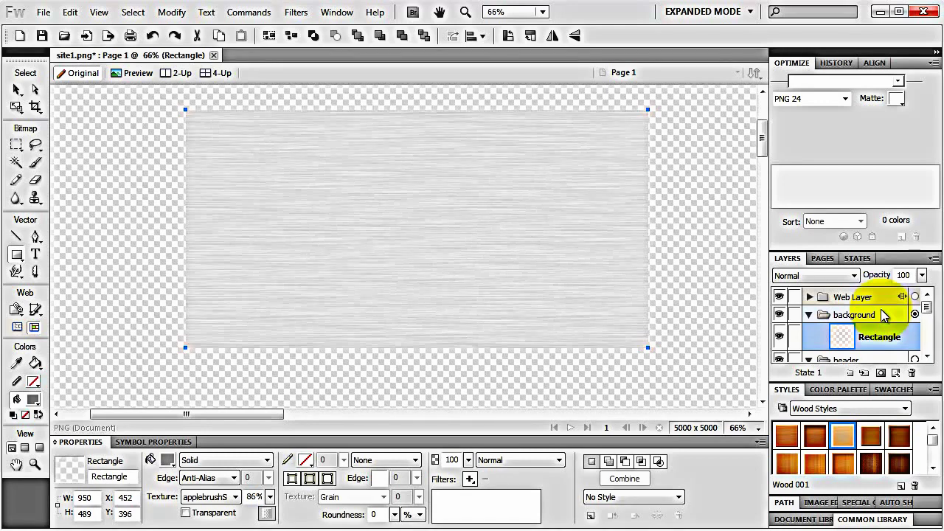
Collapse the background and header layers and move the header layer above the background layer
click(808, 316)
click(809, 333)
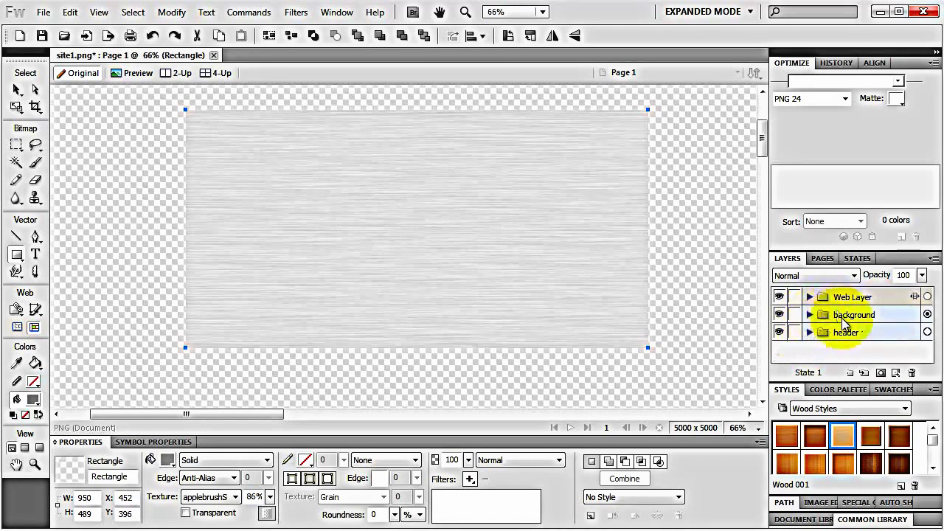
drag(830, 333, 828, 307)
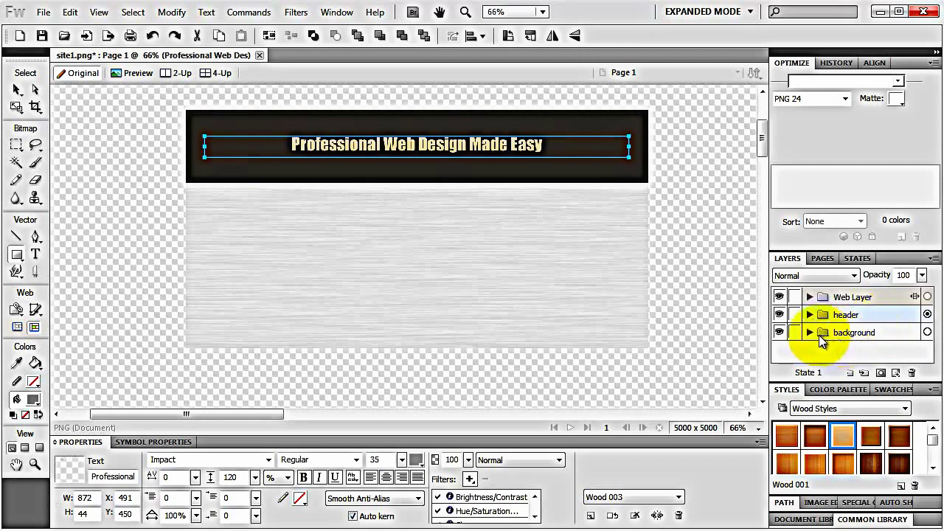
Select the rectangle in the background layer and set its width to 920 and height to 1500
click(810, 333)
click(876, 358)
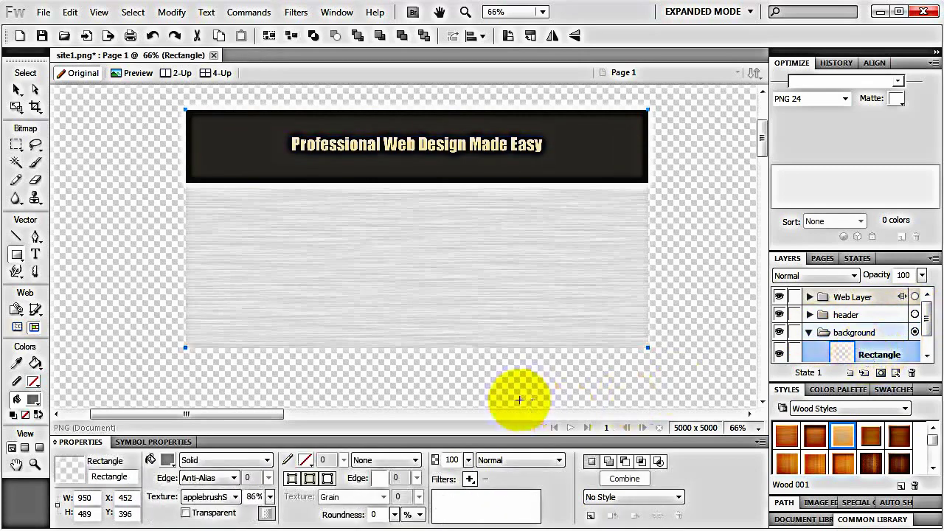
double_click(96, 499)
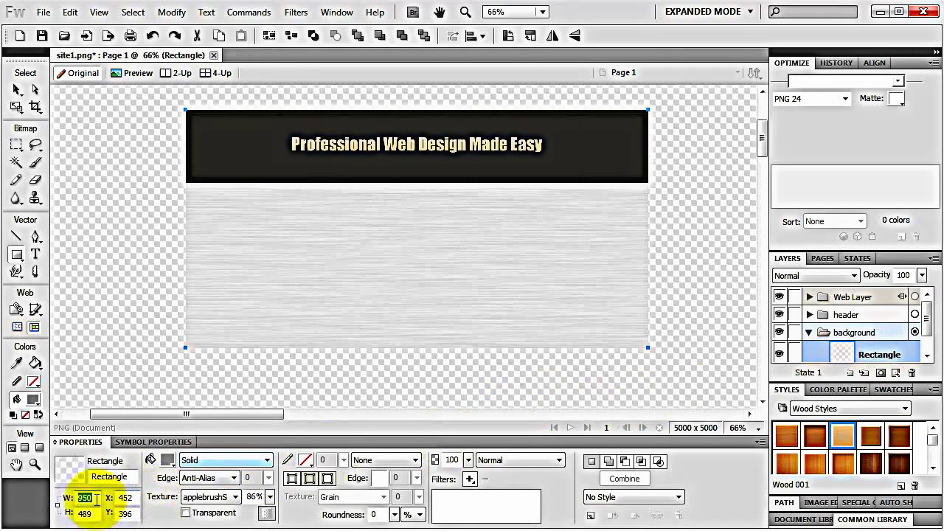
text(920)
key(Return)
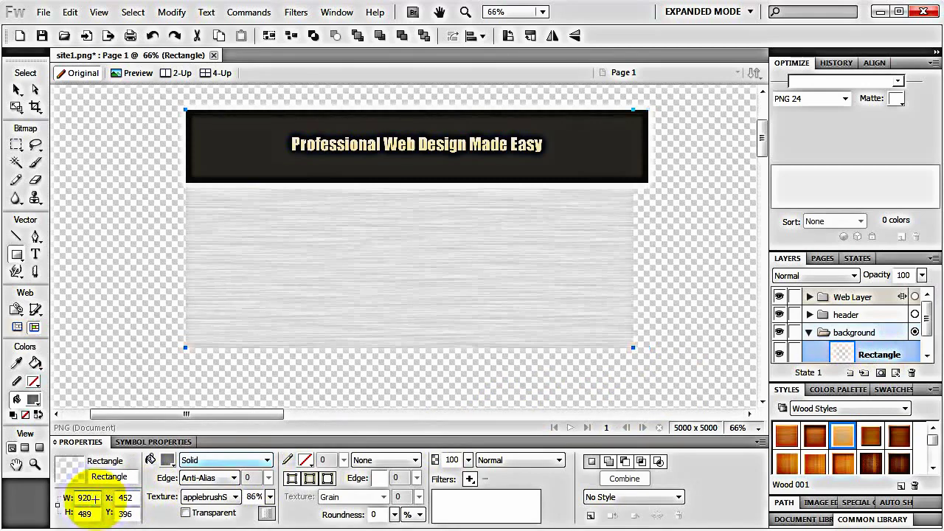
double_click(85, 515)
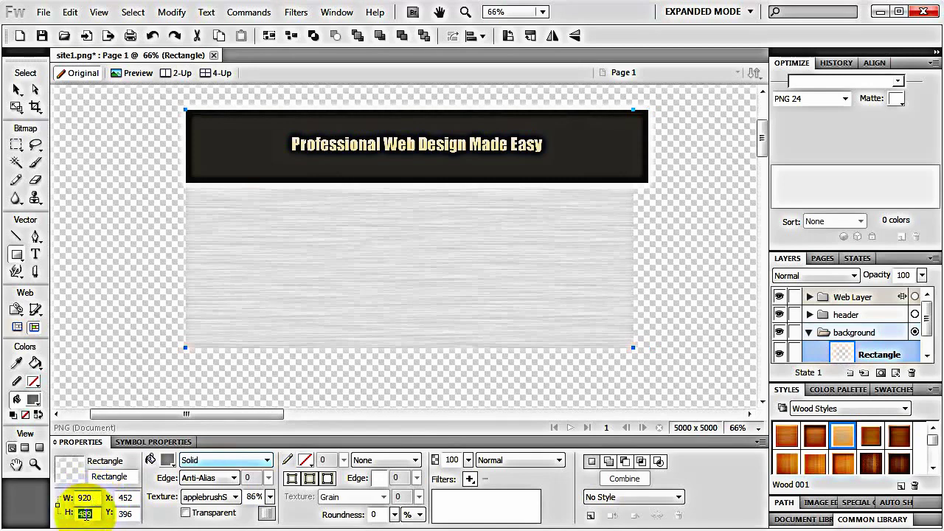
text(1500)
key(Return)
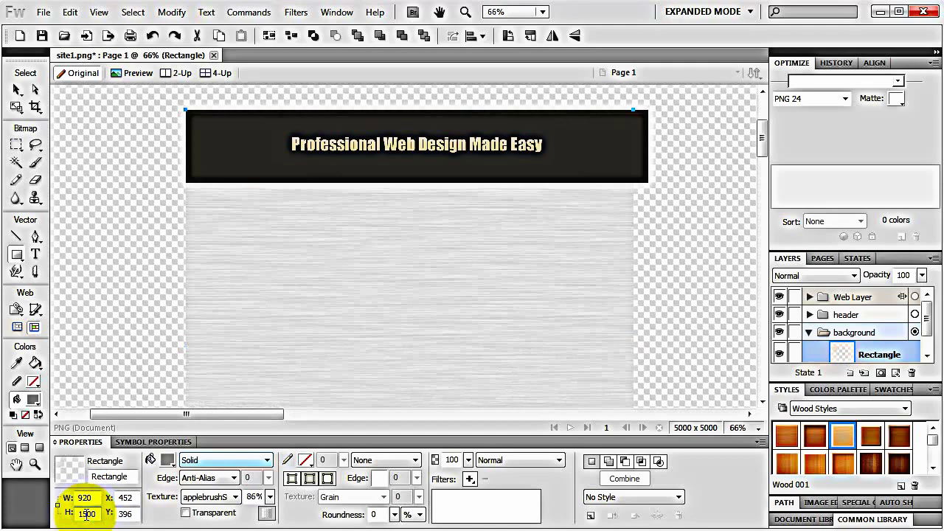
Fill the background rectangle with white #FFFFFF and reduce its texture amount to 0
click(168, 460)
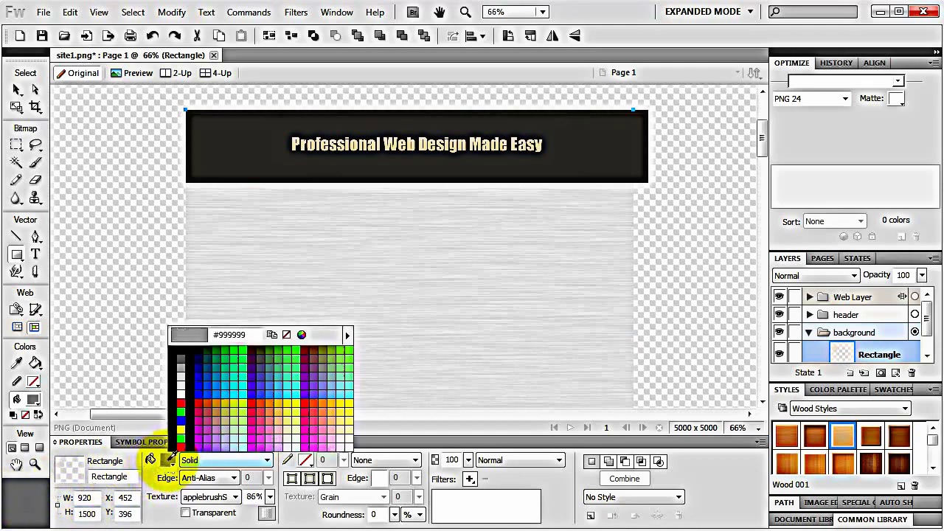
click(185, 390)
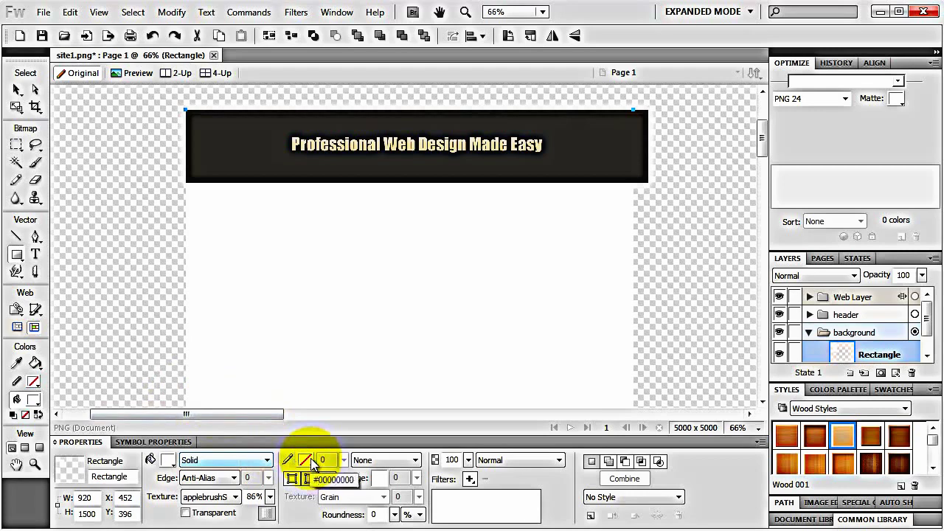
drag(270, 497, 268, 530)
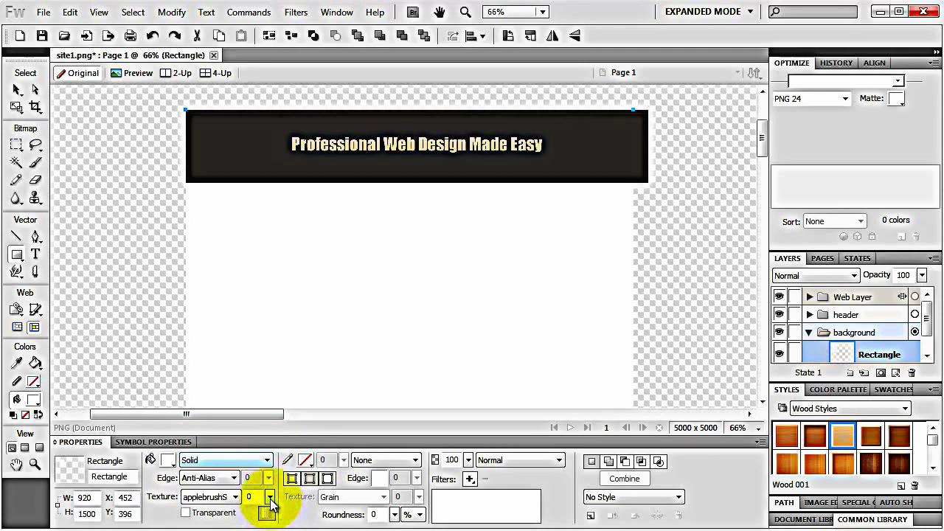
Add a dark grey Glow filter to the background rectangle with width 2, opacity 75%, softness 10 and offset 0
click(470, 479)
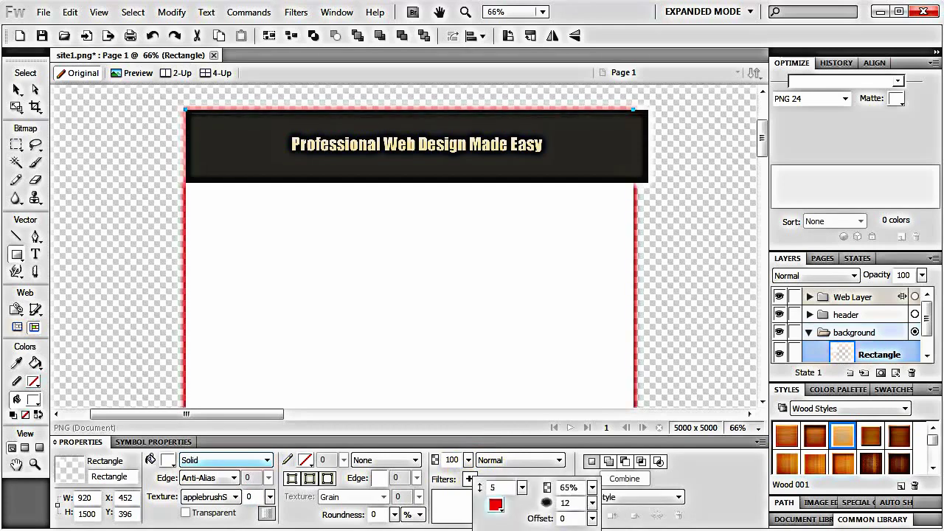
click(495, 505)
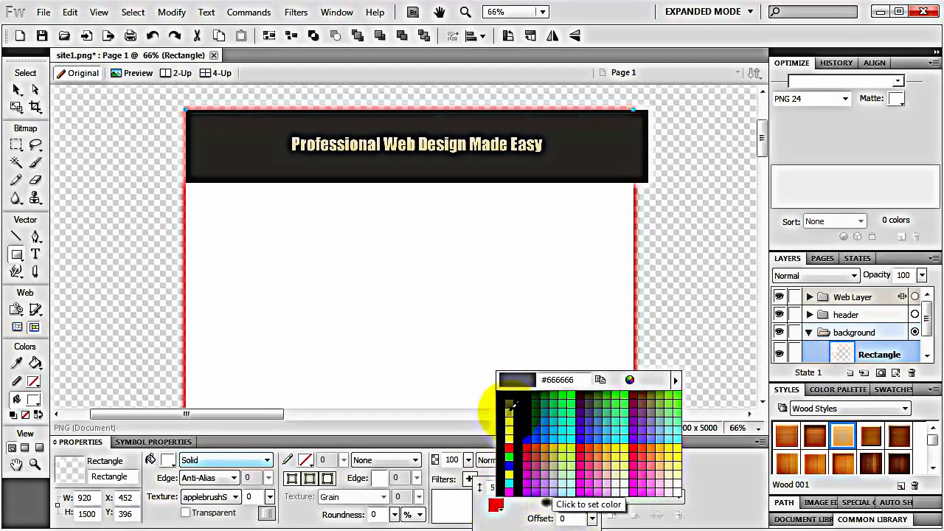
click(509, 405)
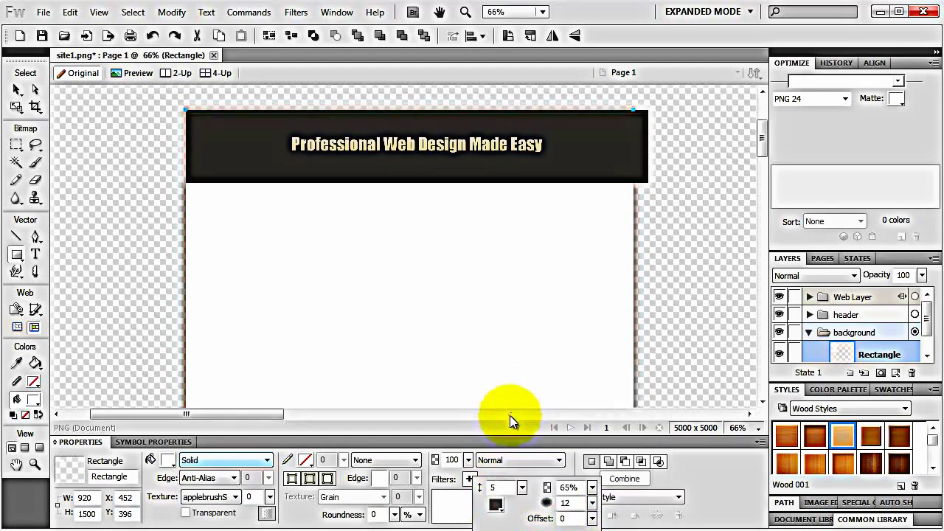
click(526, 488)
drag(524, 487, 526, 496)
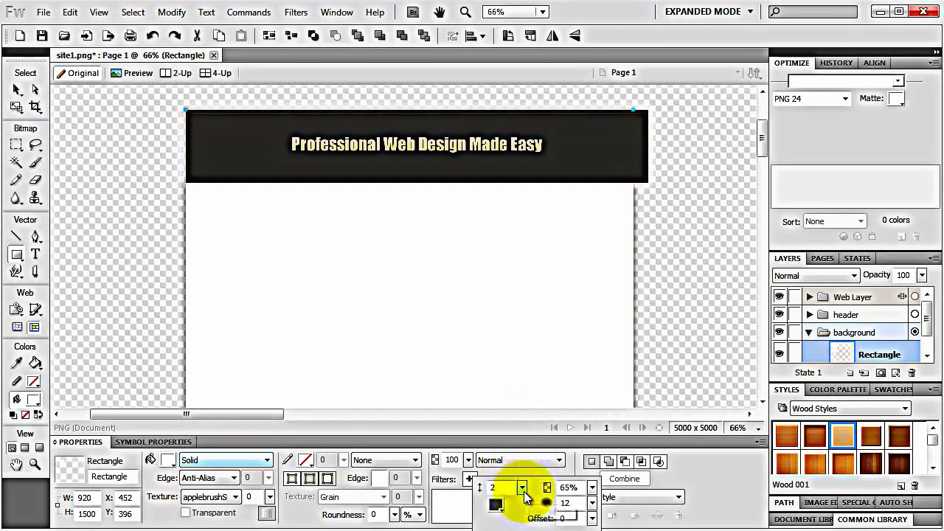
drag(591, 492, 595, 509)
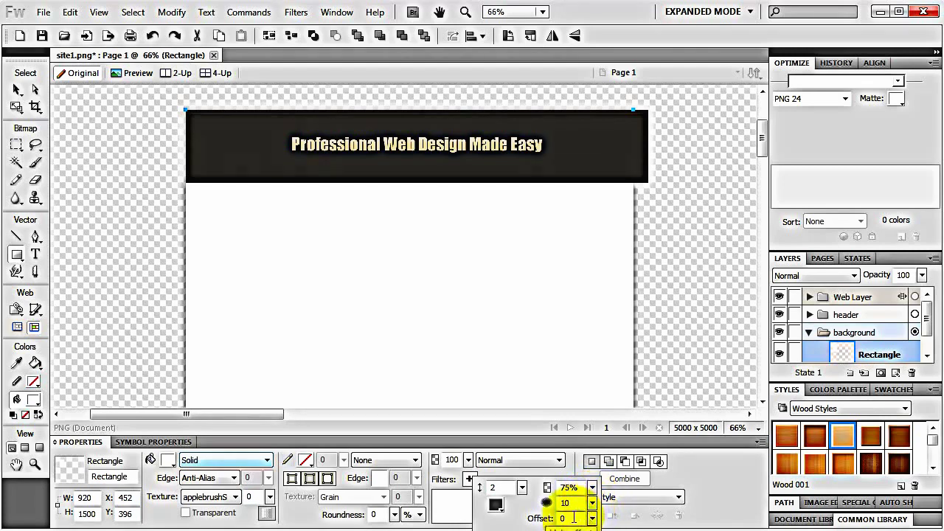
click(450, 504)
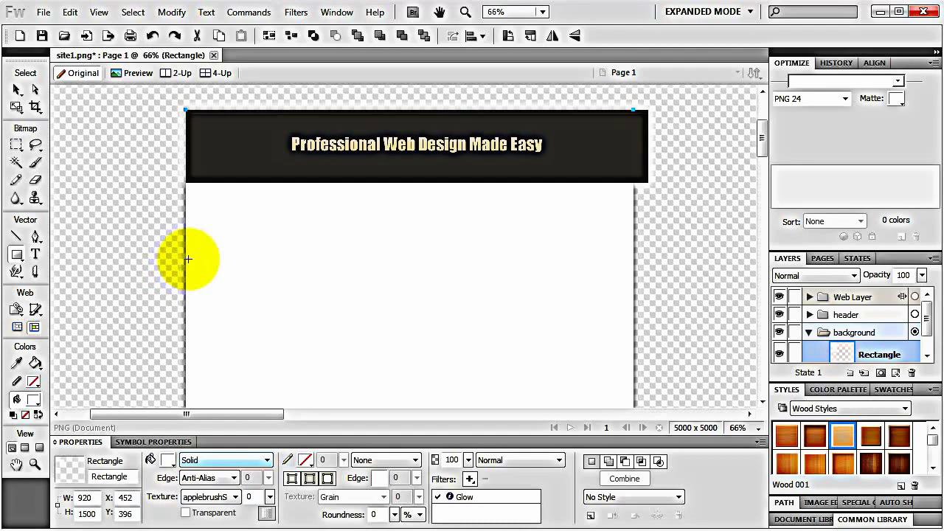
Set the background rectangle's corner roundness to 5% and check its lower-right corner
click(377, 515)
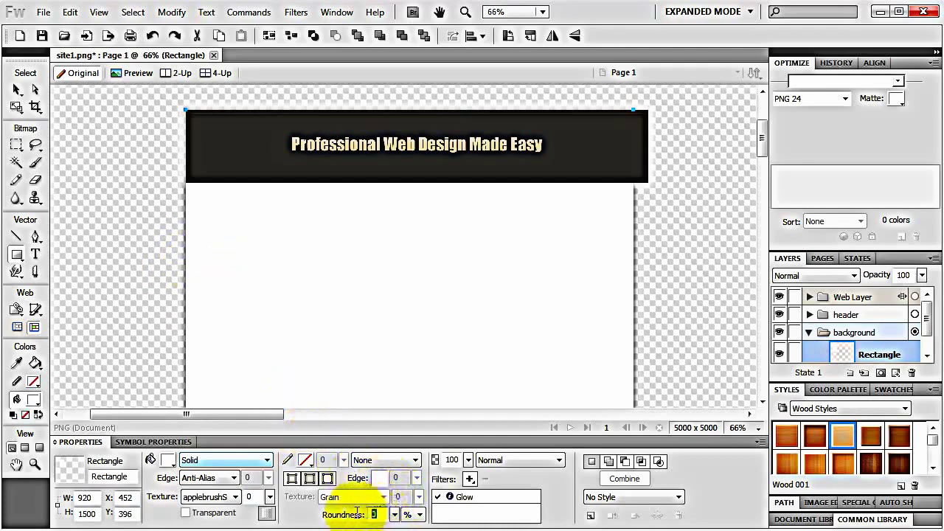
text(5)
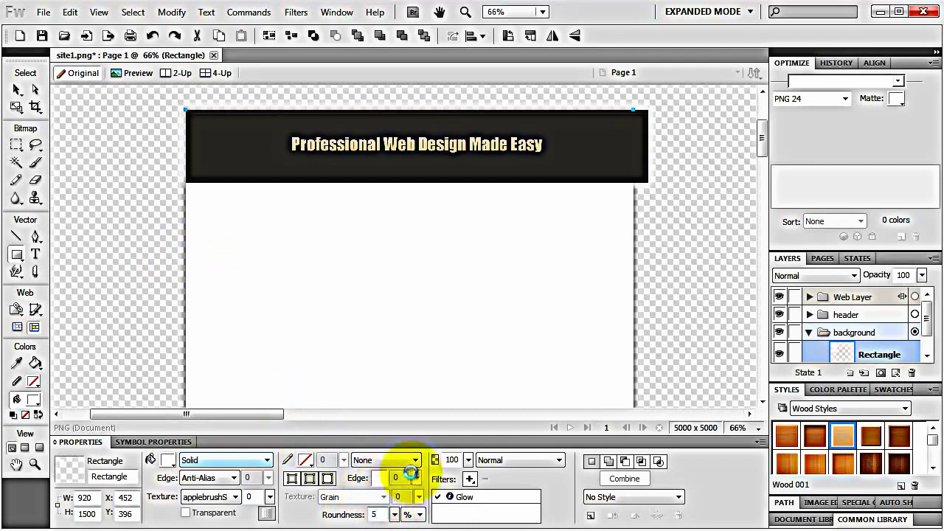
scroll(518, 299, down, 10)
scroll(411, 120, right, 5)
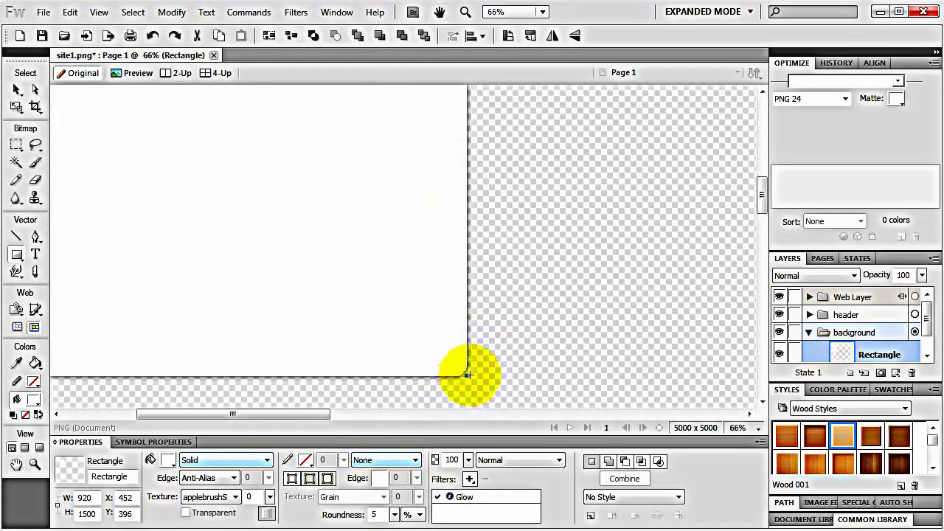
key(h)
drag(391, 173, 481, 244)
key(u)
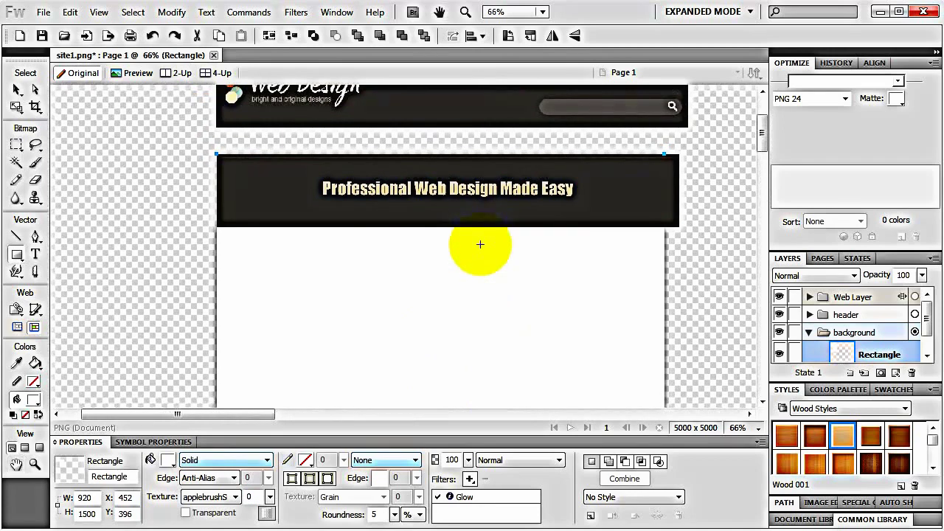
Centre the background rectangle horizontally beneath the heading strip at about X 467, Y 437, and lock it
click(16, 89)
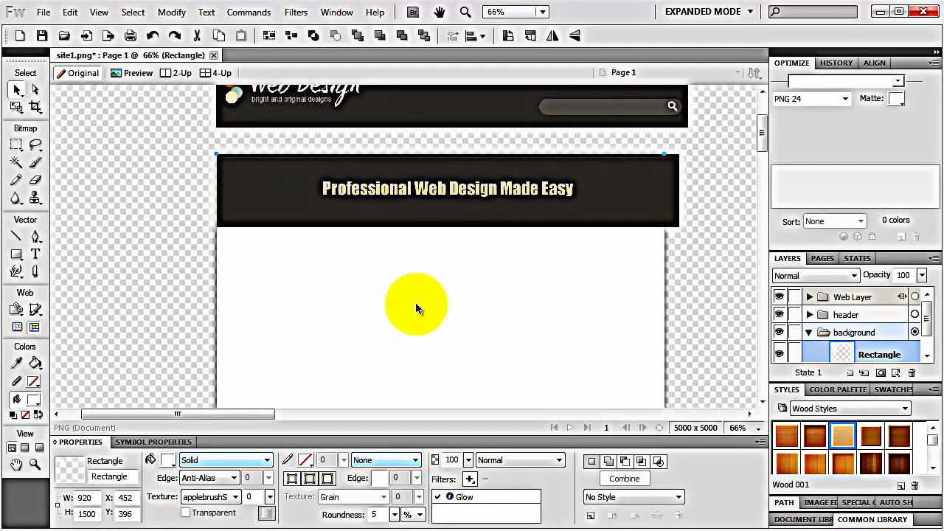
mouse_move(417, 309)
mouse_down()
mouse_move(429, 311)
mouse_move(422, 305)
mouse_move(423, 316)
mouse_up()
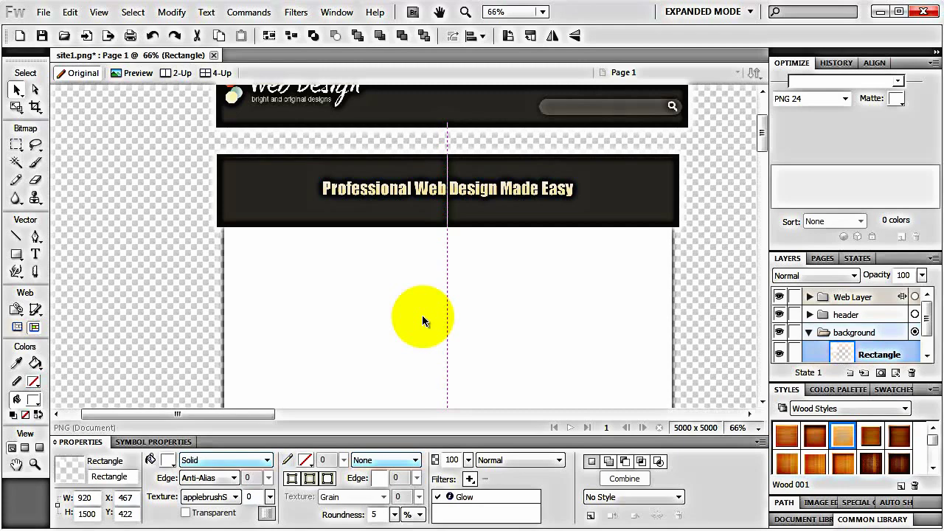
drag(424, 321, 420, 329)
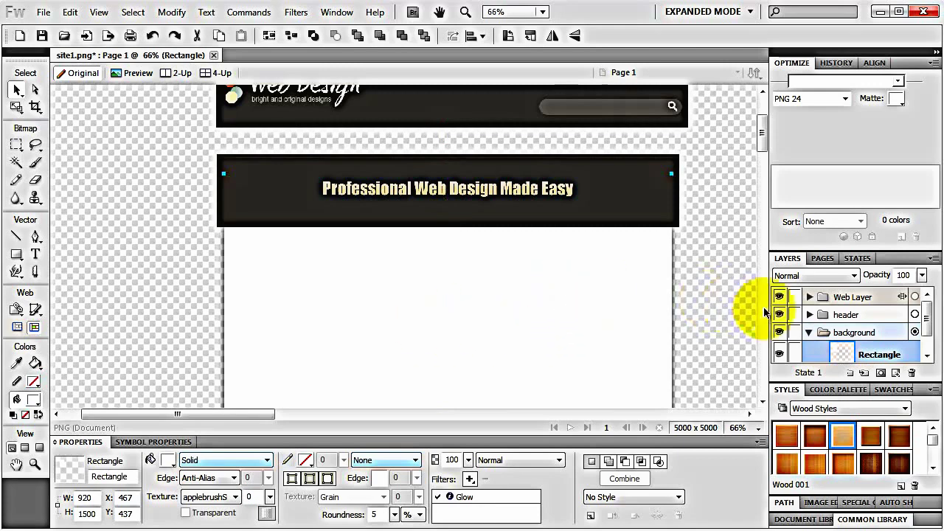
click(795, 354)
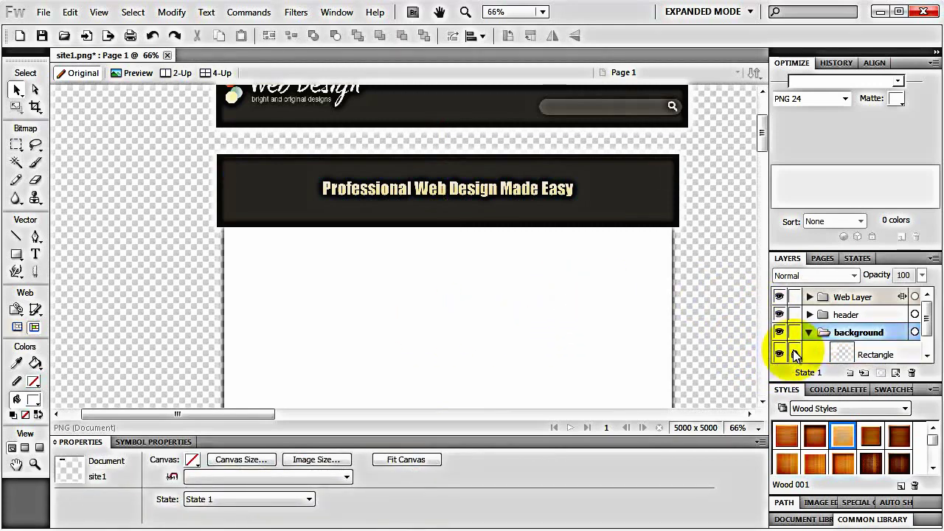
Draw an Arrow shape about 125 by 75 px near the white rectangle's upper-right corner and fill it dark grey
click(465, 12)
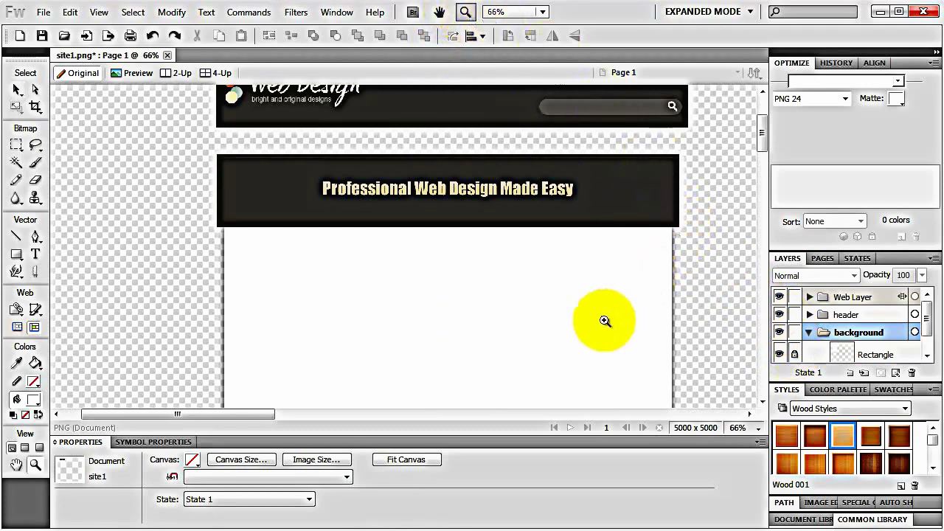
drag(605, 321, 737, 188)
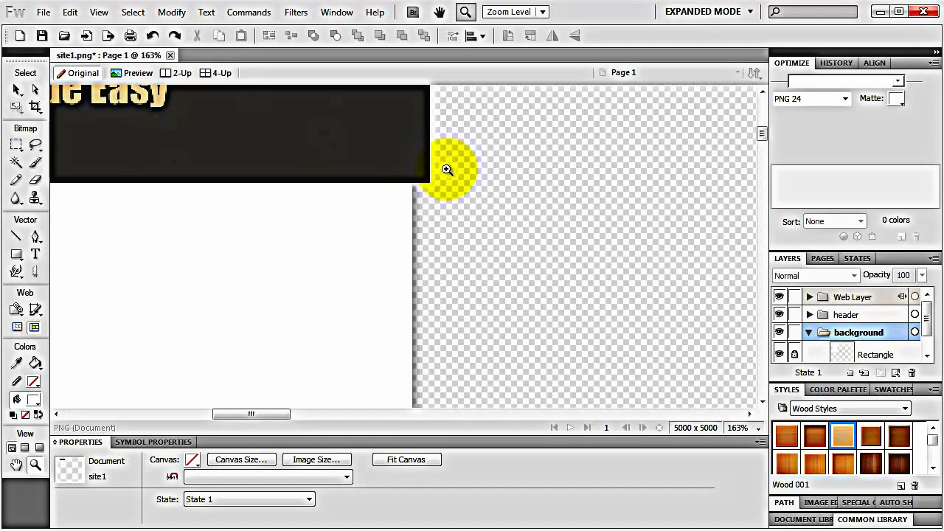
click(16, 254)
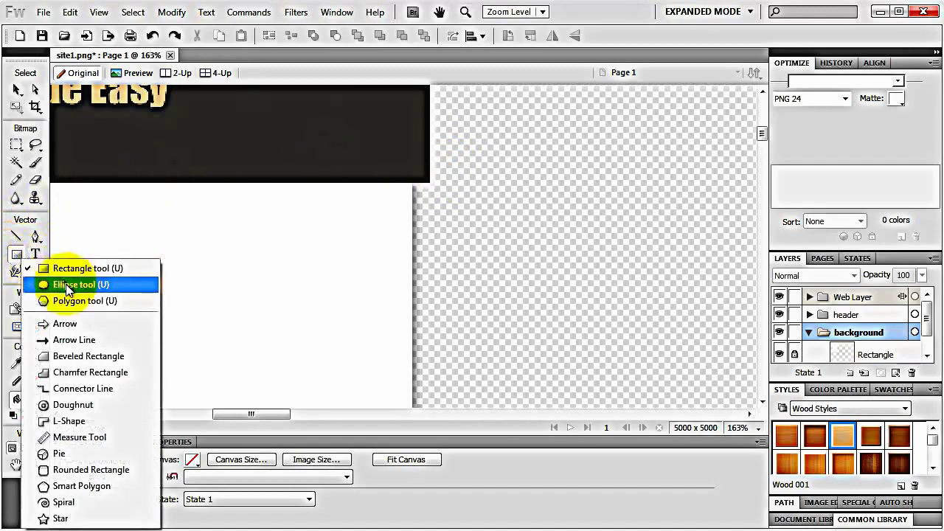
click(65, 324)
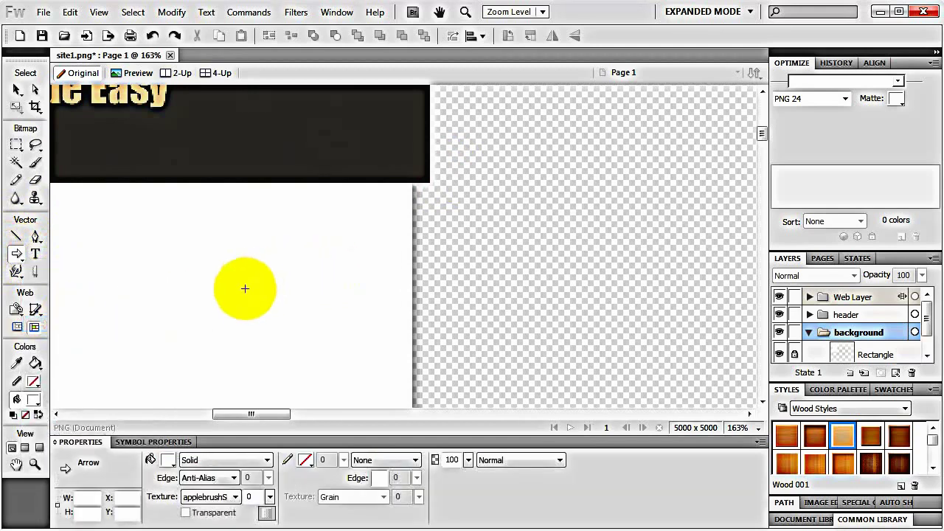
mouse_move(200, 291)
mouse_down()
mouse_move(344, 236)
mouse_move(351, 201)
mouse_up()
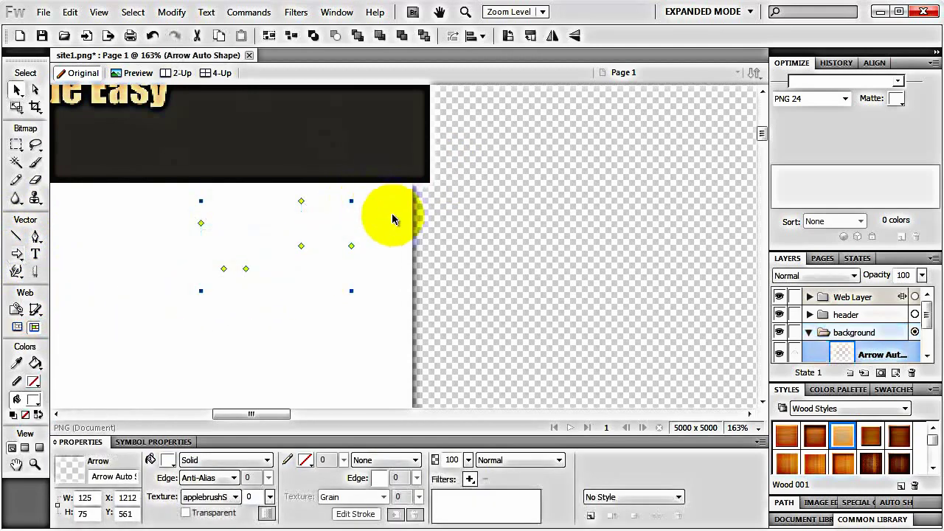
click(167, 460)
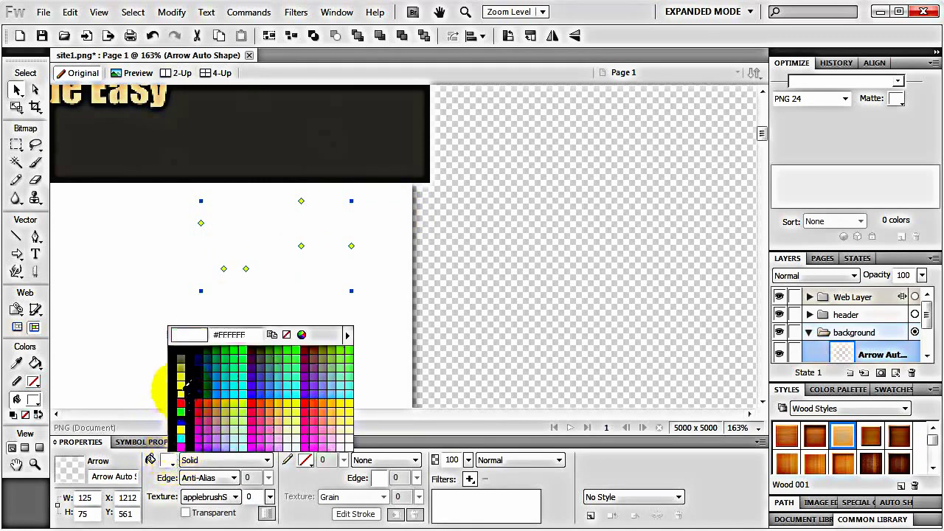
click(184, 354)
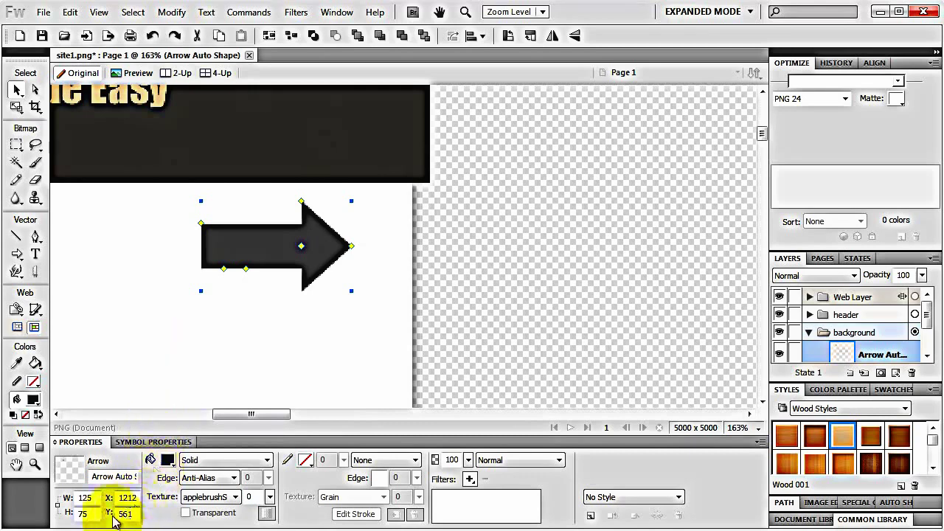
Set the arrow's width to 100 and its height to 50
double_click(86, 498)
text(100)
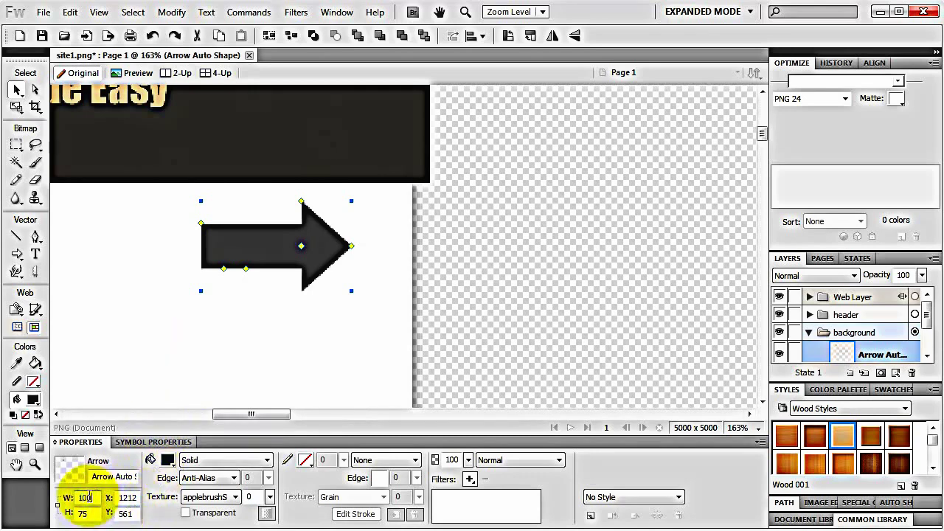
key(Return)
double_click(84, 514)
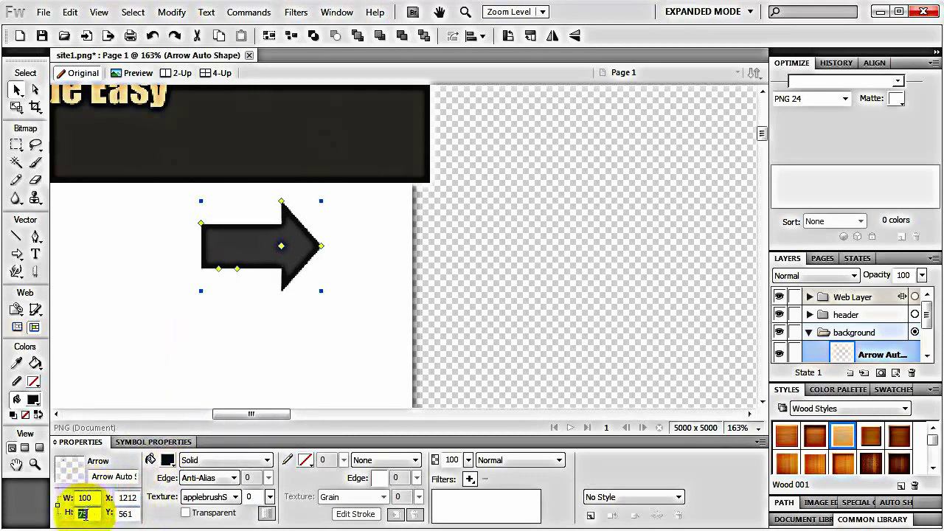
text(50)
key(Return)
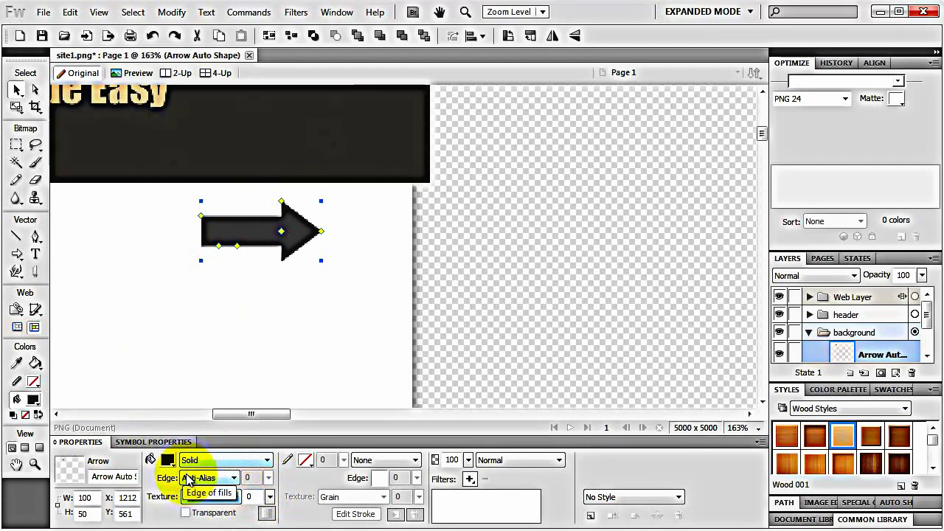
click(171, 12)
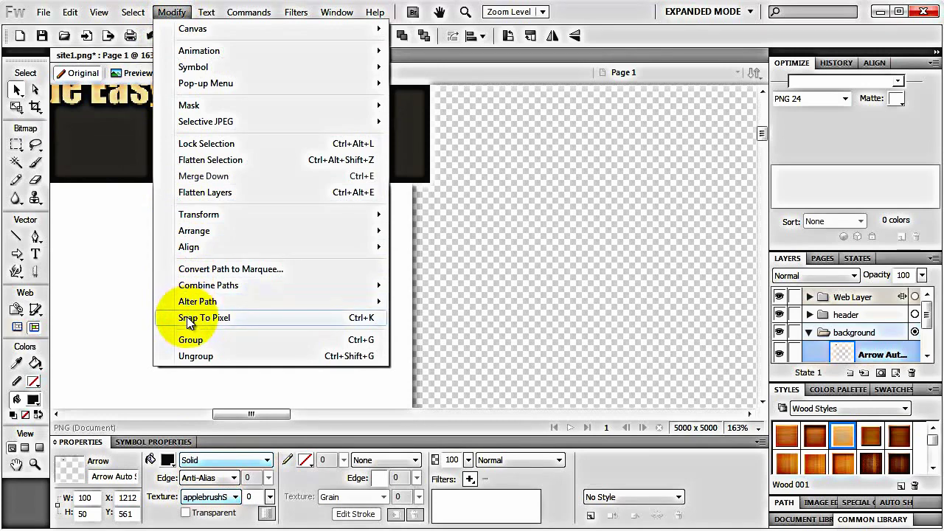
click(94, 307)
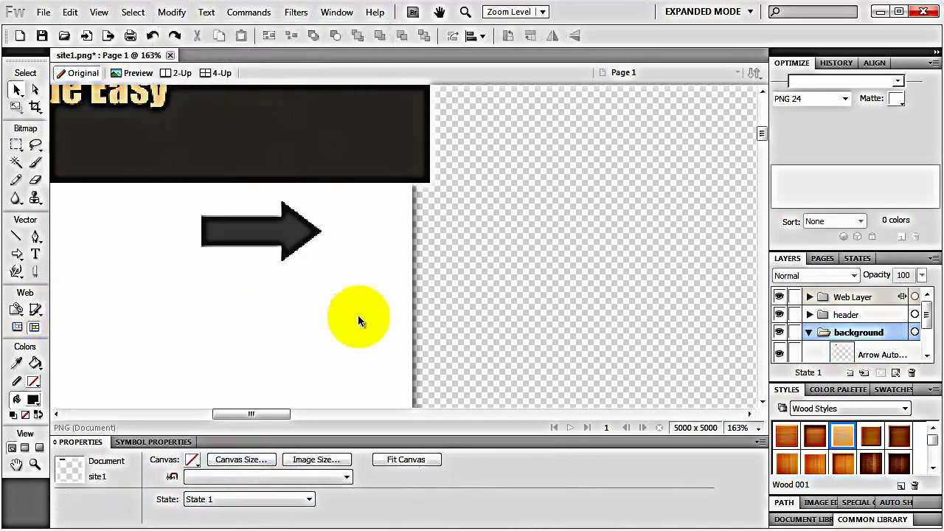
Move the arrow until its tip meets the heading strip's lower-right corner, at about X 1302, Y 519
click(287, 237)
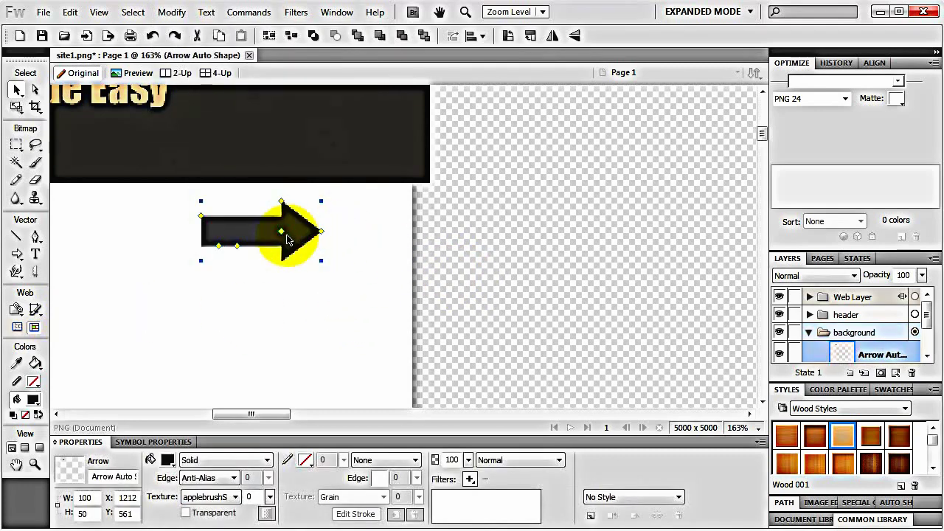
key(Right)
key(Right)
key(Up)
key(Up)
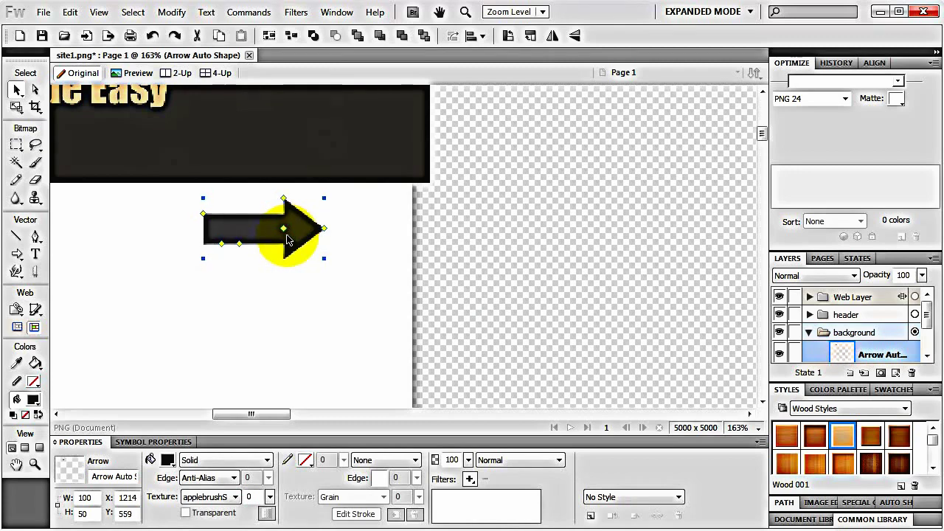
key(Right)
key(Right)
key(Right)
key(Right)
key(Right)
key(Right)
key(Right)
key(Right)
key(Right)
key(Right)
key(Right)
key(Right)
key(Right)
key(Right)
key(Right)
key(Right)
key(Right)
key(Right)
key(Right)
key(Right)
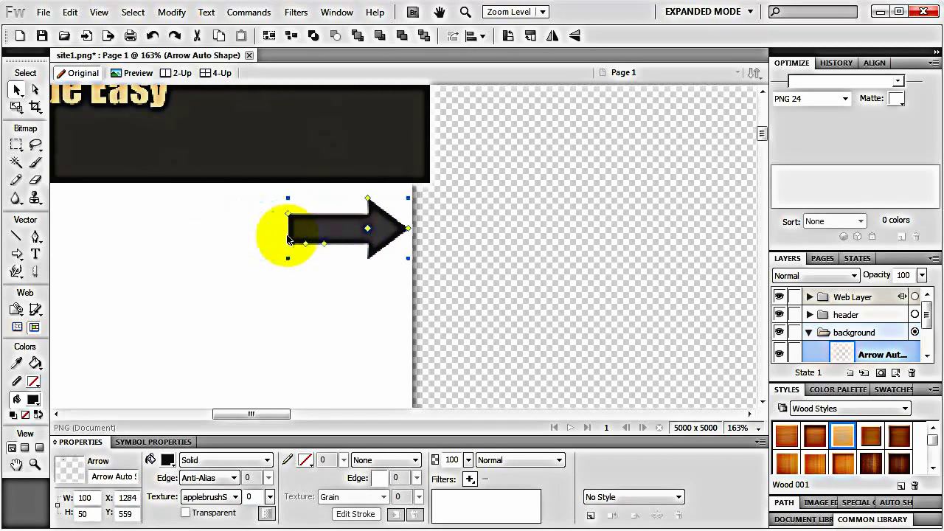
key(shift+Up)
key(shift+Up)
key(shift+Right)
key(shift+Right)
key(shift+Up)
key(shift+Up)
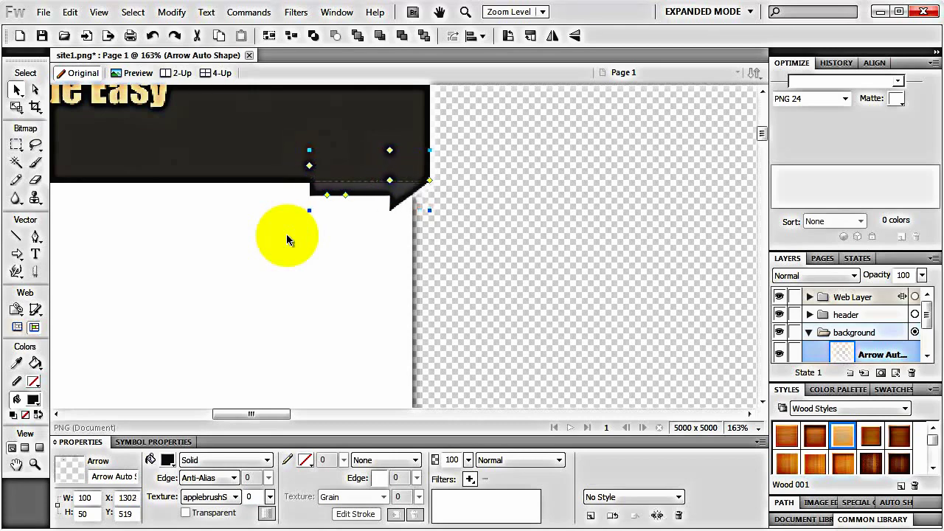
Fine-tune the arrow's position to X 1302, Y 521 so its tip lines up exactly with the heading strip's corner
key(Left)
key(Left)
key(Down)
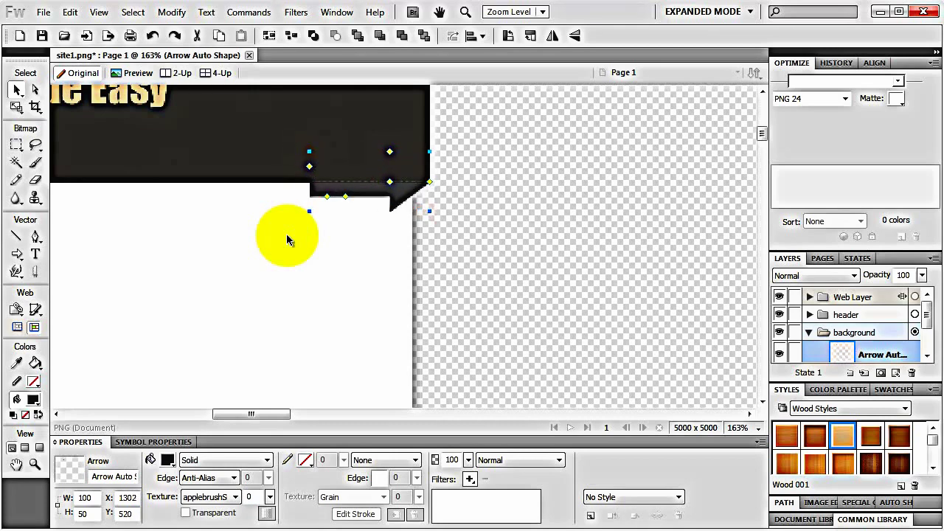
scroll(317, 230, up, 2)
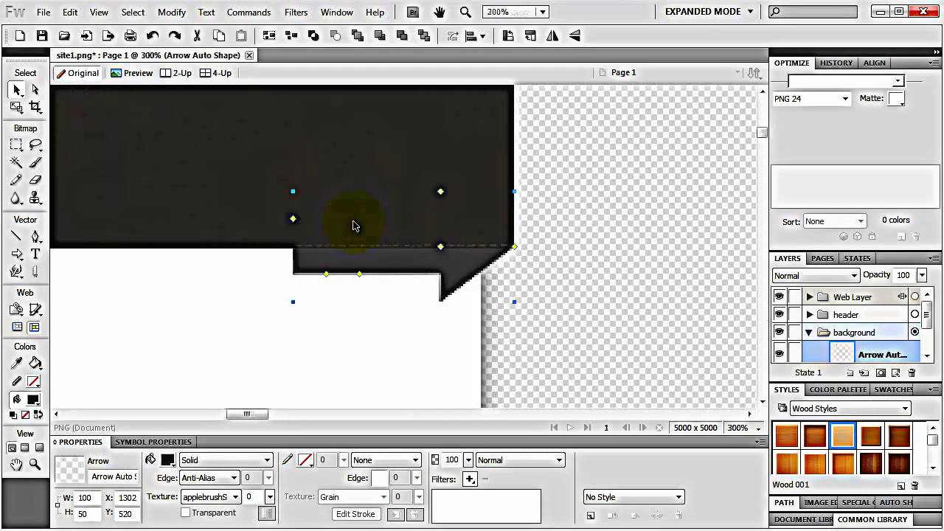
key(Left)
key(Left)
key(Left)
key(Down)
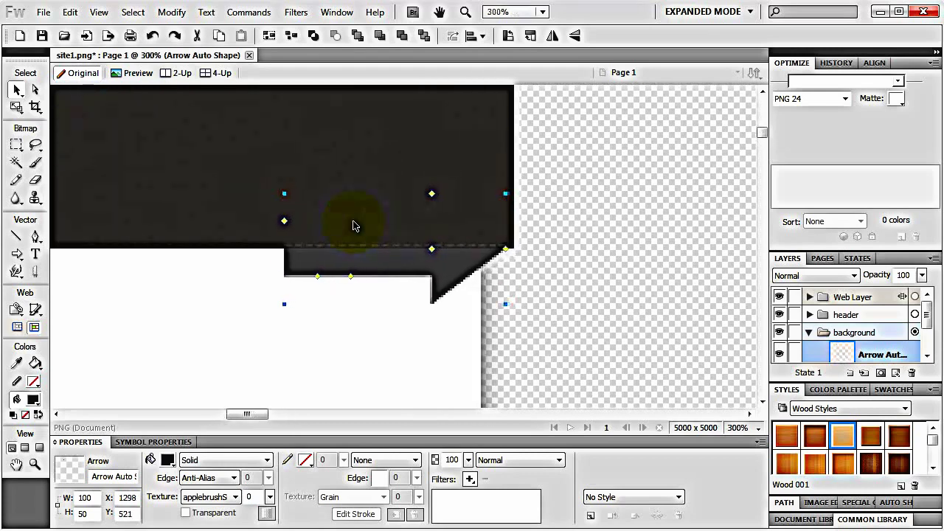
key(Right)
key(Right)
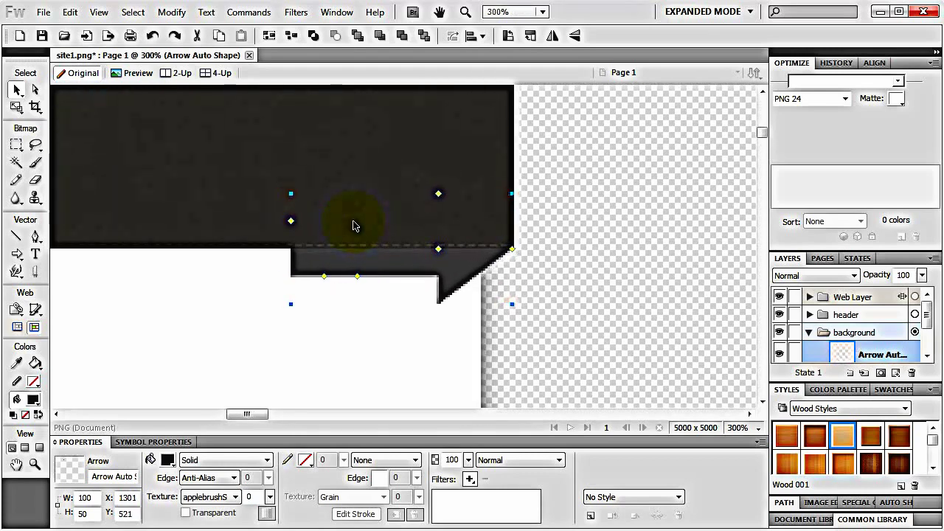
click(619, 286)
click(464, 262)
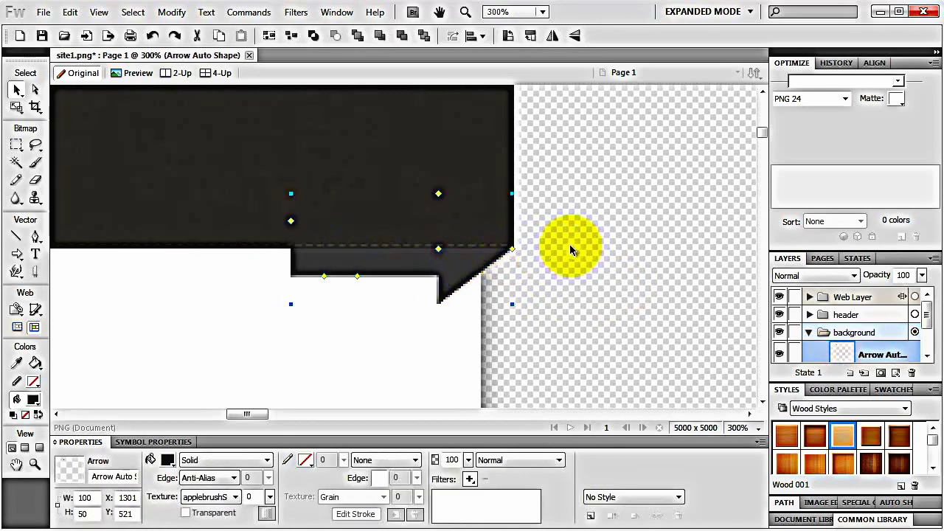
click(569, 250)
click(499, 264)
click(602, 256)
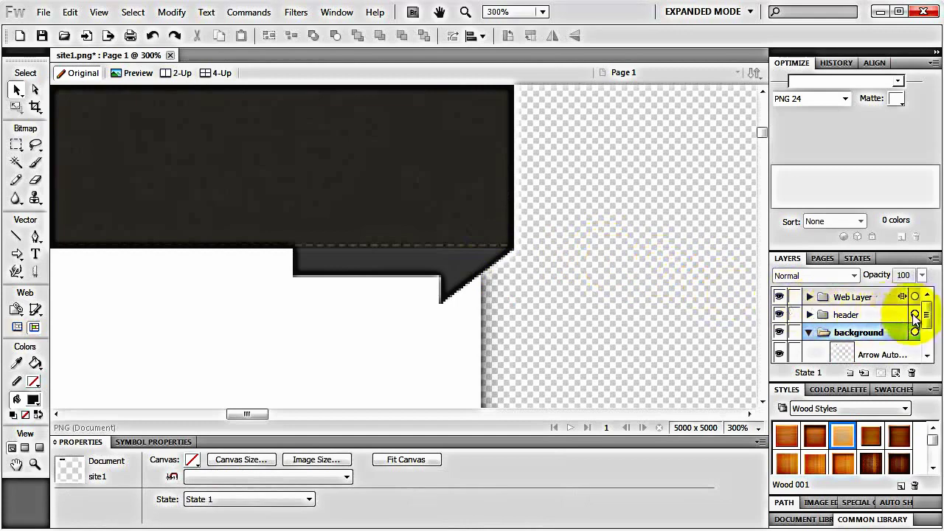
Place the arrow behind the white rectangle in the background layer and duplicate it
drag(927, 317, 885, 360)
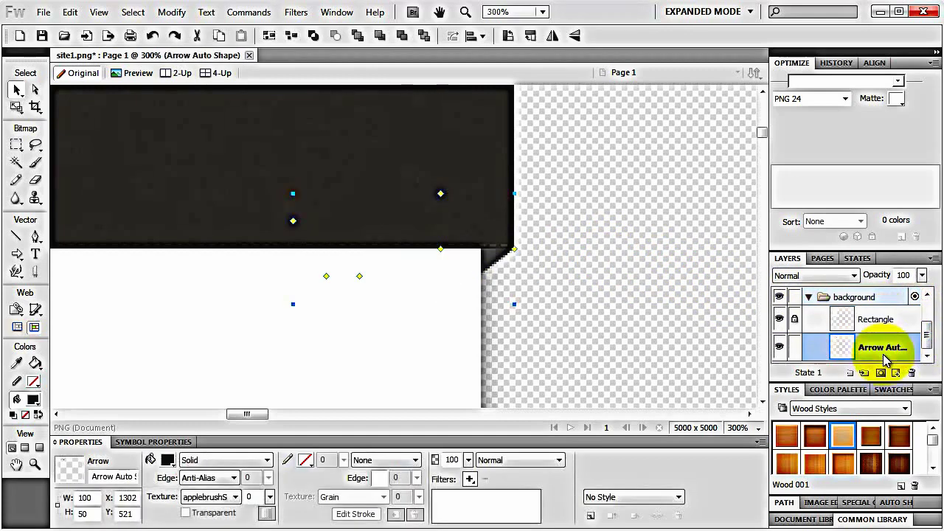
click(588, 235)
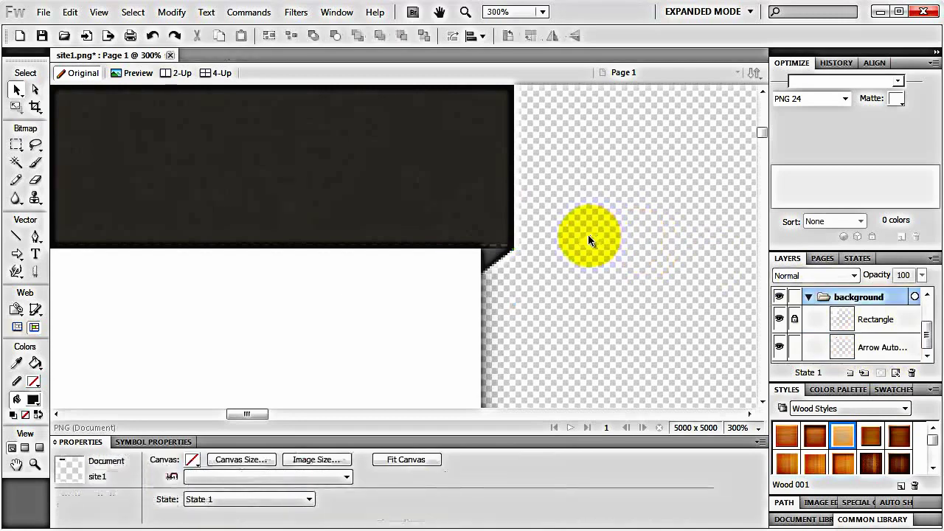
click(500, 257)
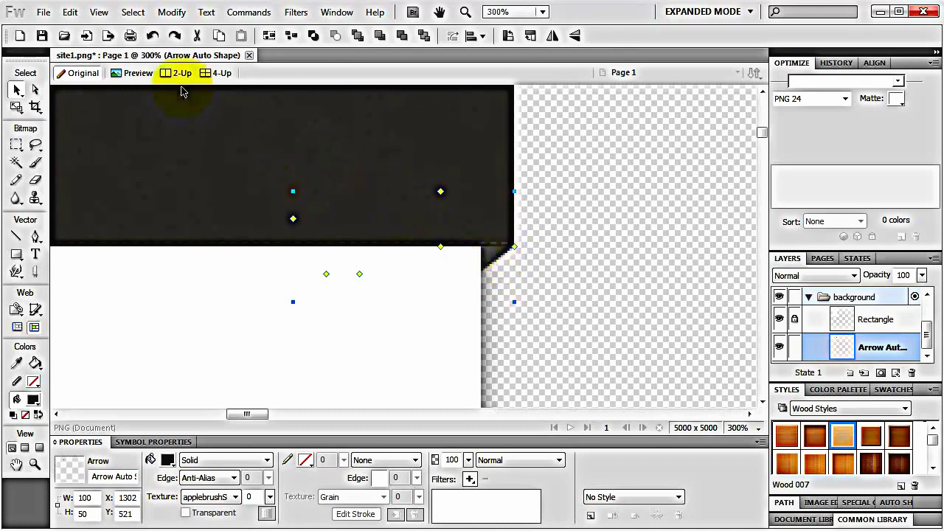
click(70, 13)
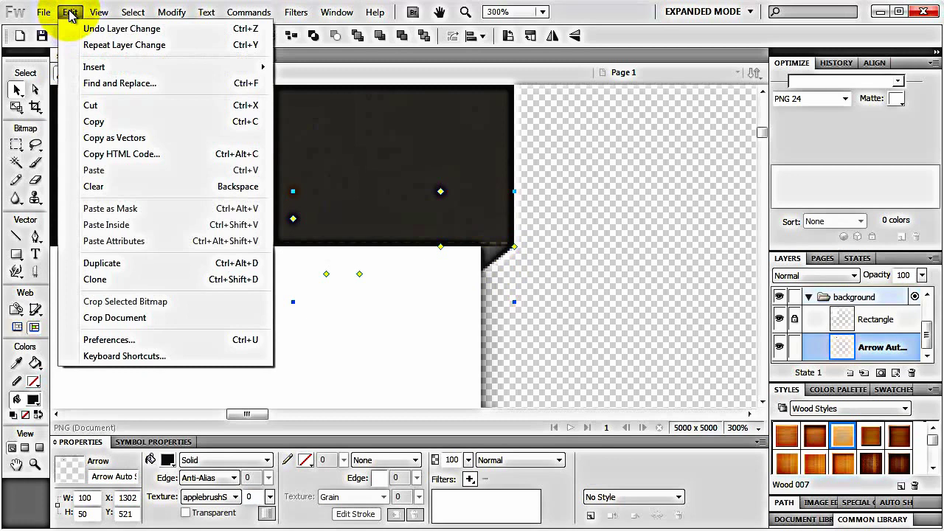
click(111, 265)
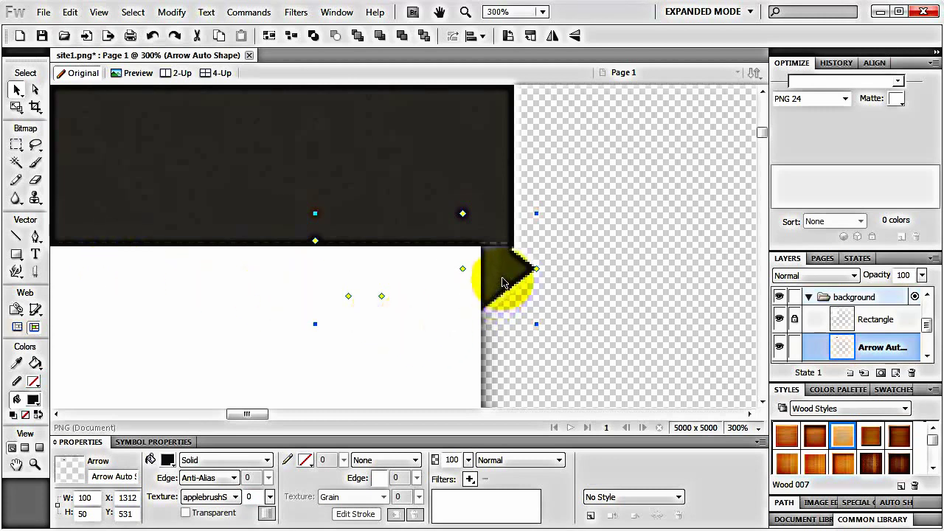
Move the duplicate arrow to the empty canvas left of the white rectangle, at about X 337, Y 546
drag(506, 280, 567, 152)
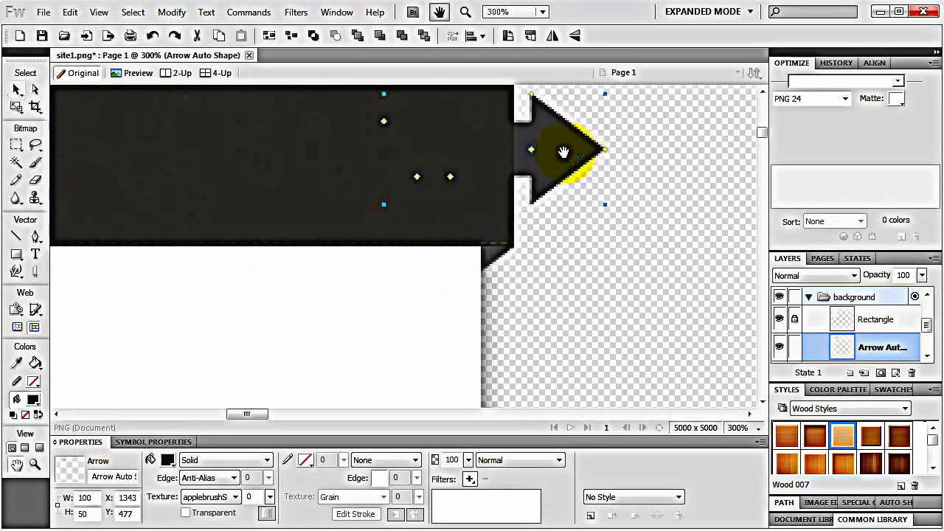
scroll(657, 280, down, 2)
scroll(417, 246, down, 1)
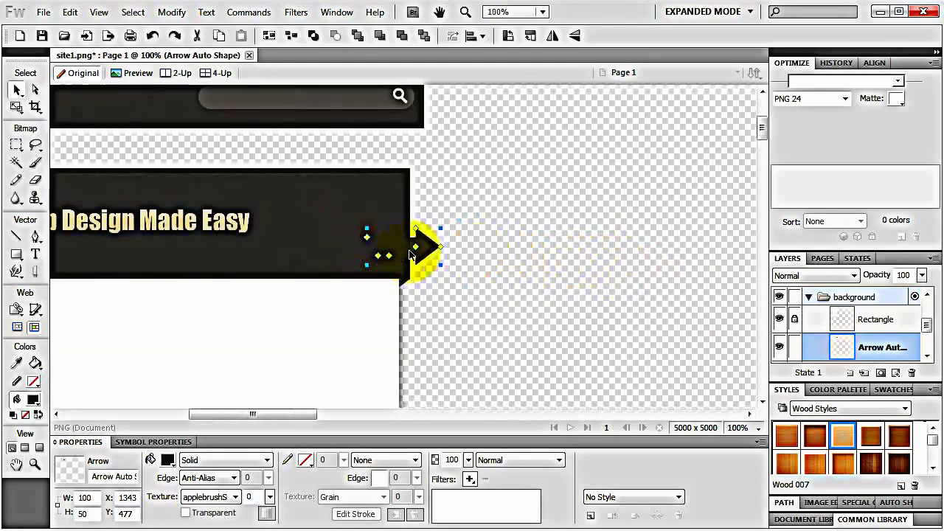
drag(418, 247, 249, 270)
scroll(249, 270, down, 3)
scroll(246, 241, up, 2)
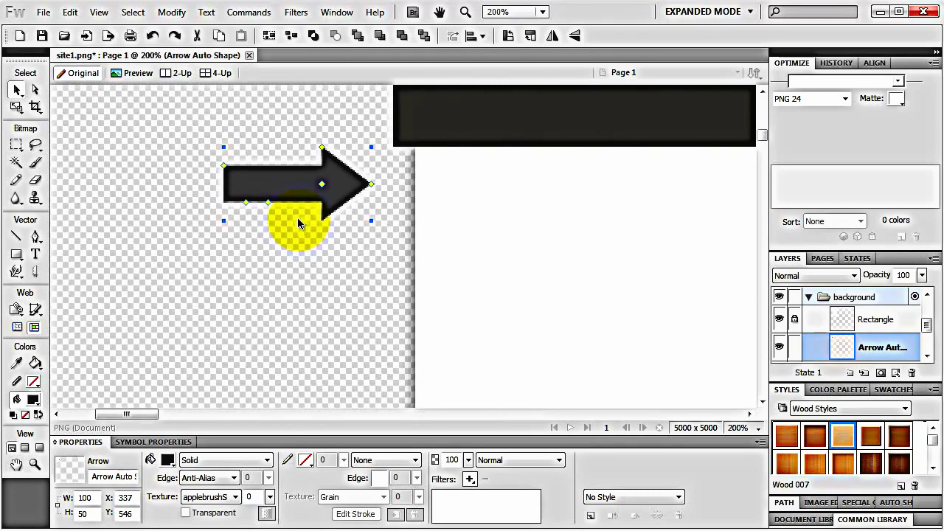
drag(16, 107, 74, 120)
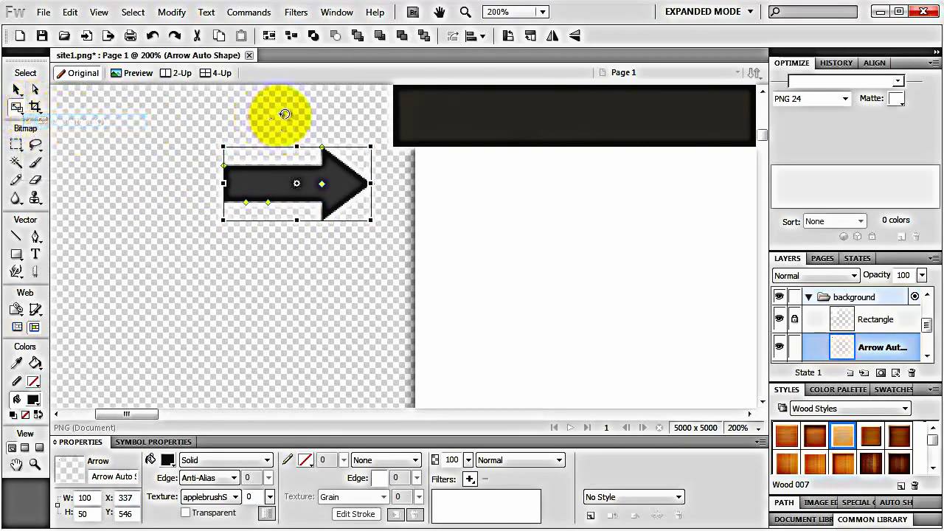
drag(285, 115, 314, 255)
key(Escape)
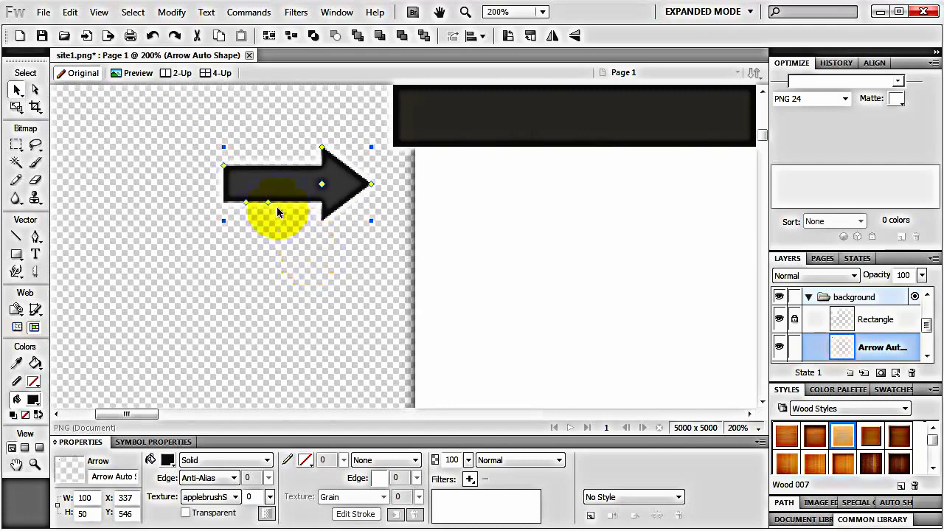
Flip the duplicate arrow horizontally and move it to the heading strip's lower-left corner, at about X 445, Y 528
click(172, 13)
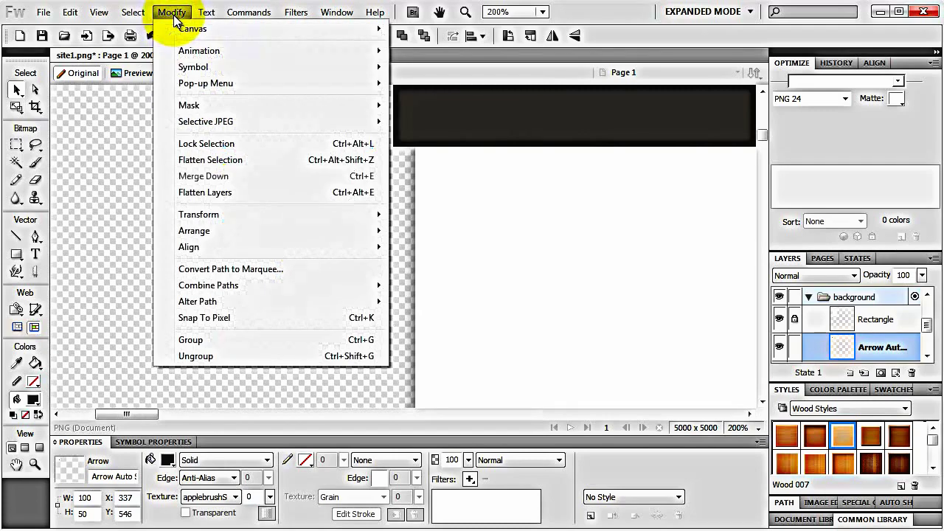
mouse_move(194, 215)
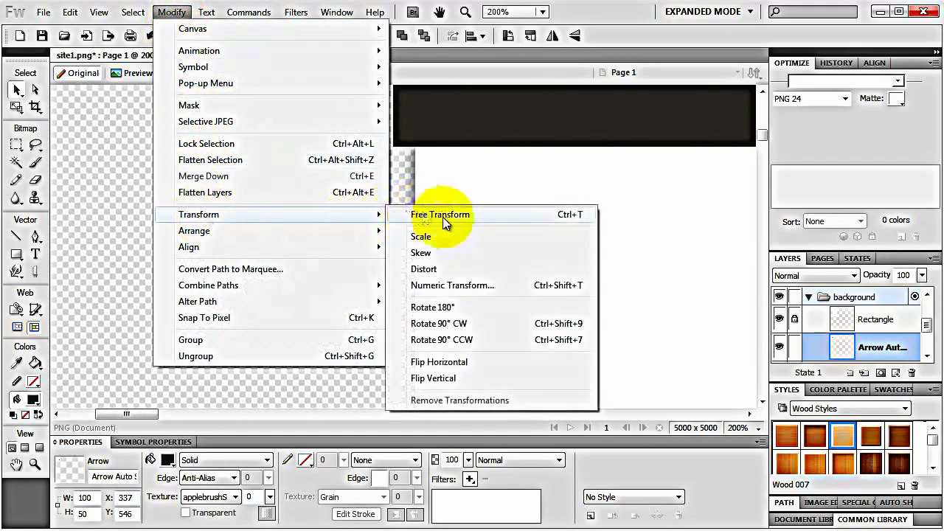
click(447, 364)
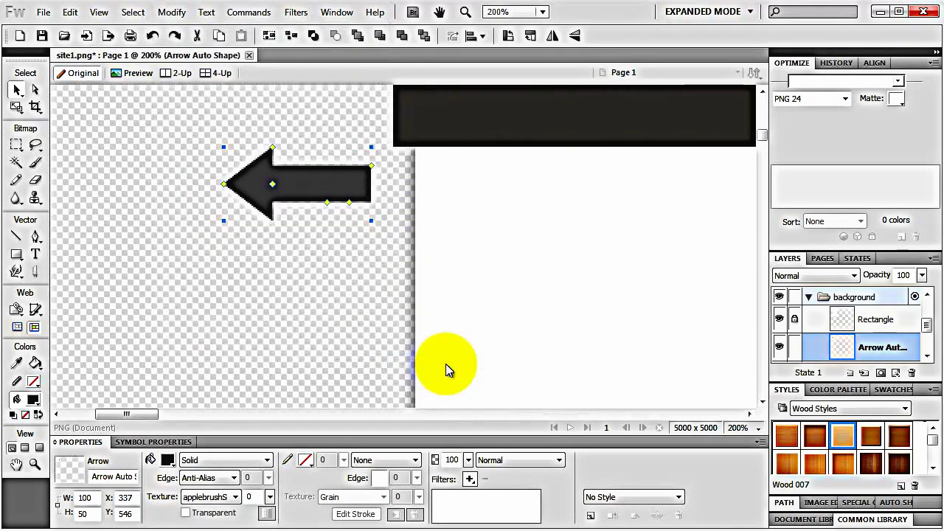
drag(299, 196, 458, 169)
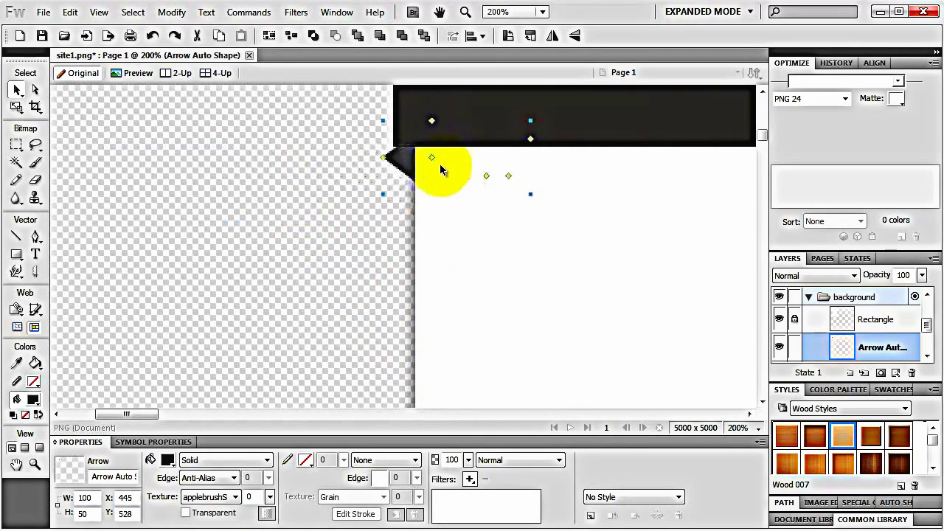
Nudge the flipped arrow to X 452, Y 521 so its tip lines up with the heading strip's lower-left corner
key(ctrl+=)
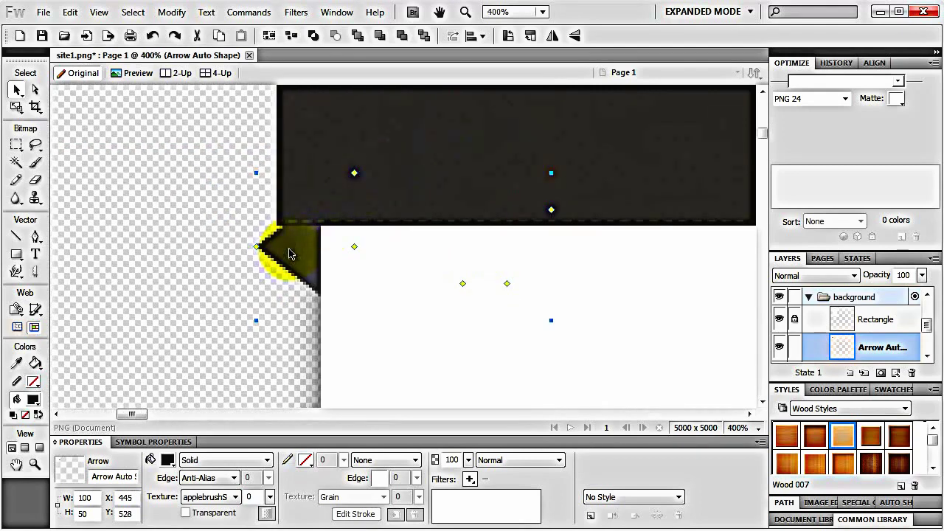
key(Up)
key(Up)
key(Up)
key(Right)
key(Right)
key(Right)
key(Right)
key(Right)
key(Right)
key(Right)
key(Right)
key(Up)
key(Up)
key(Up)
key(Up)
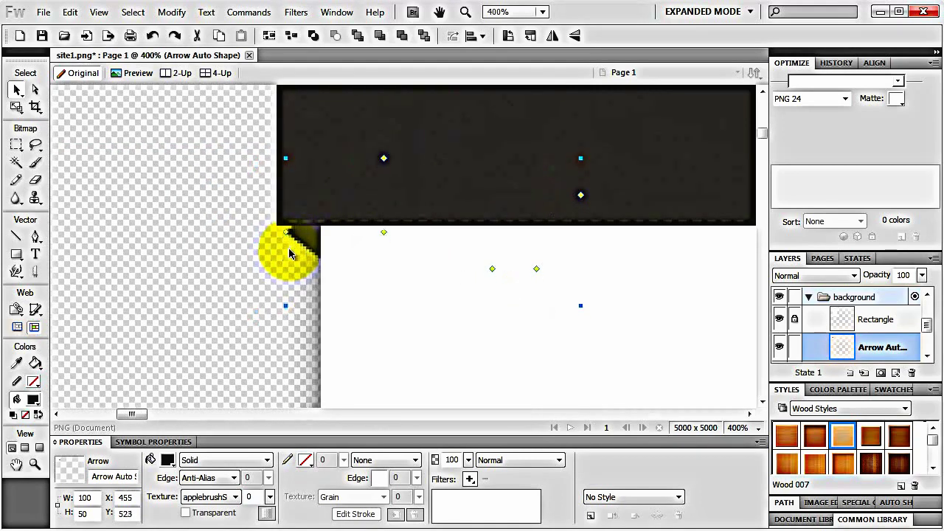
key(Left)
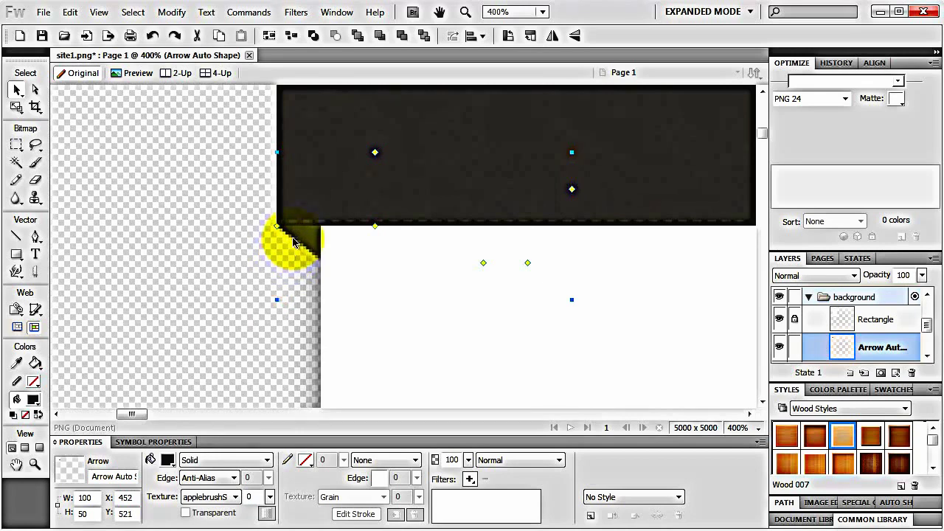
Lock both arrow objects in the background layer and check the folded corners on the whole page
click(795, 347)
scroll(816, 339, down, 1)
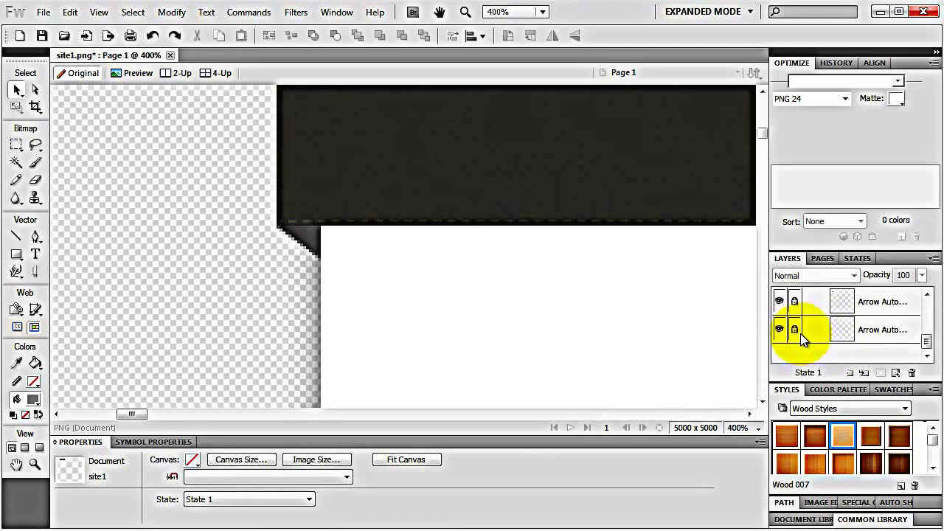
scroll(464, 225, down, 5)
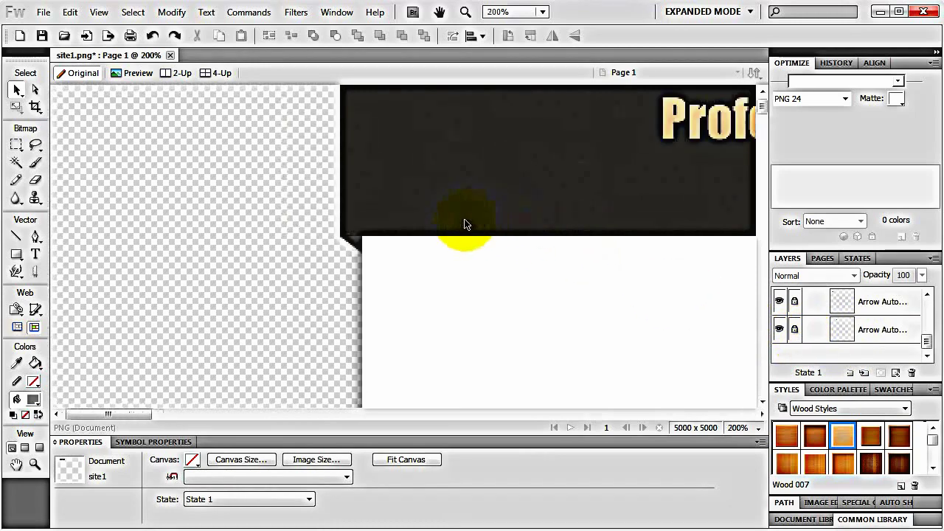
scroll(413, 218, down, 1)
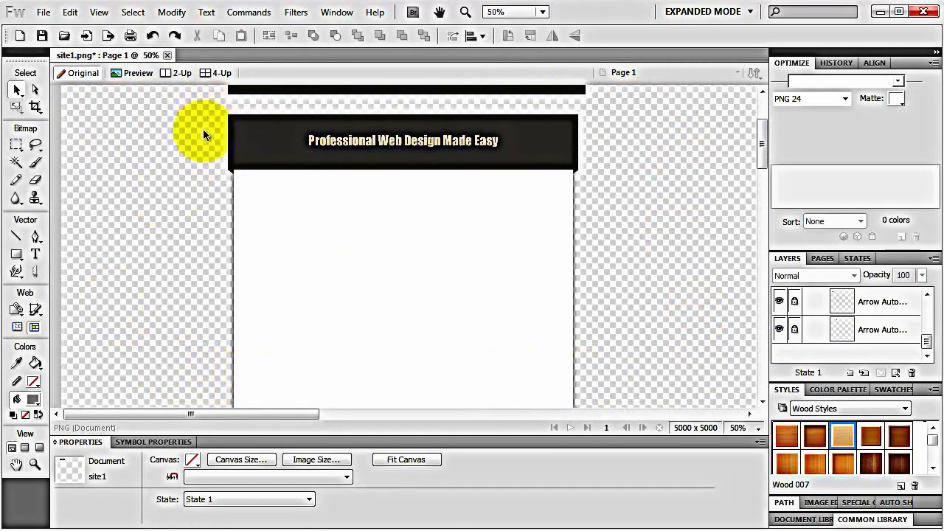
Draw a rectangle about 1568 by 708 px level with the heading strip's top edge, extending past both sides of the white panel
click(16, 254)
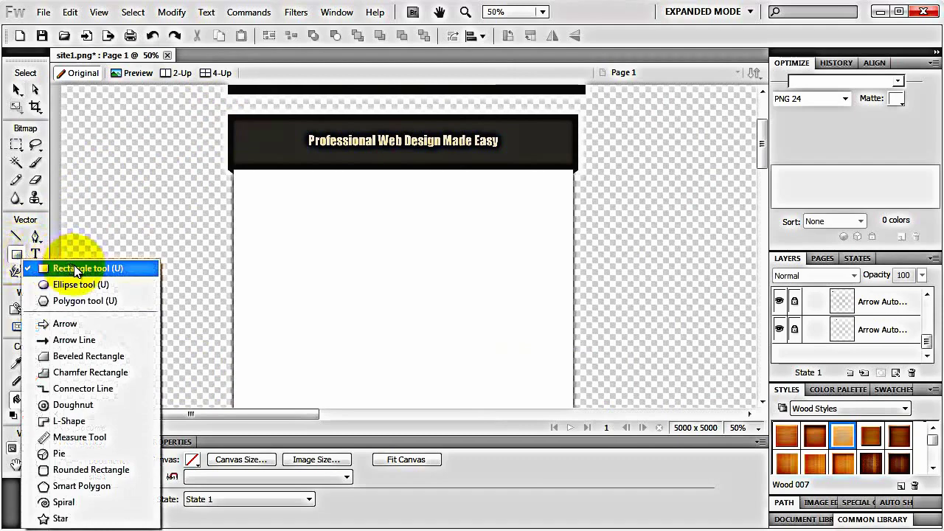
click(62, 270)
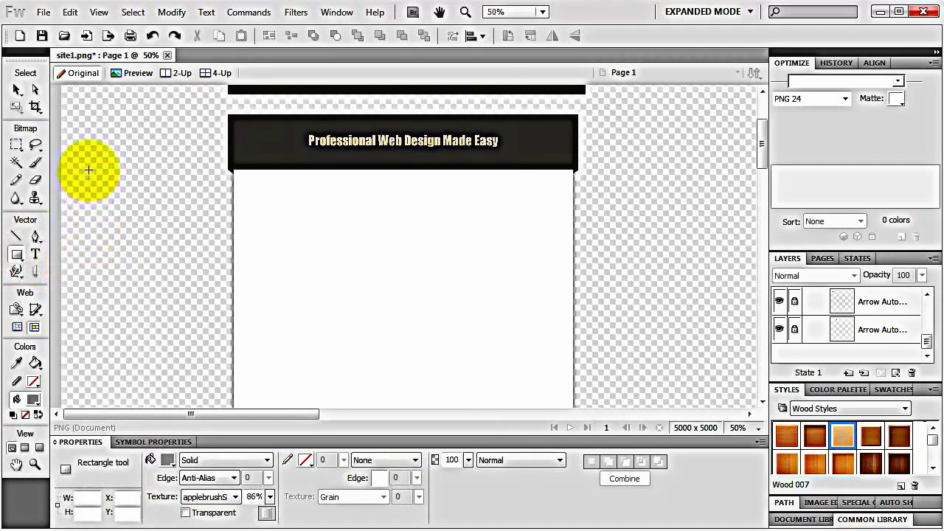
drag(127, 114, 705, 376)
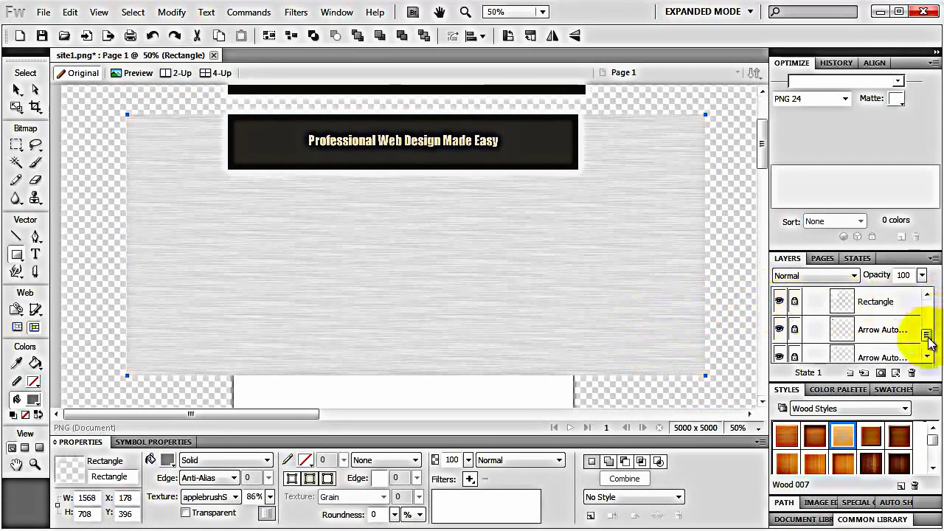
Send the new rectangle to the bottom of the background layer, beneath both arrow objects
mouse_move(928, 332)
mouse_down()
mouse_move(923, 347)
mouse_move(927, 322)
mouse_up()
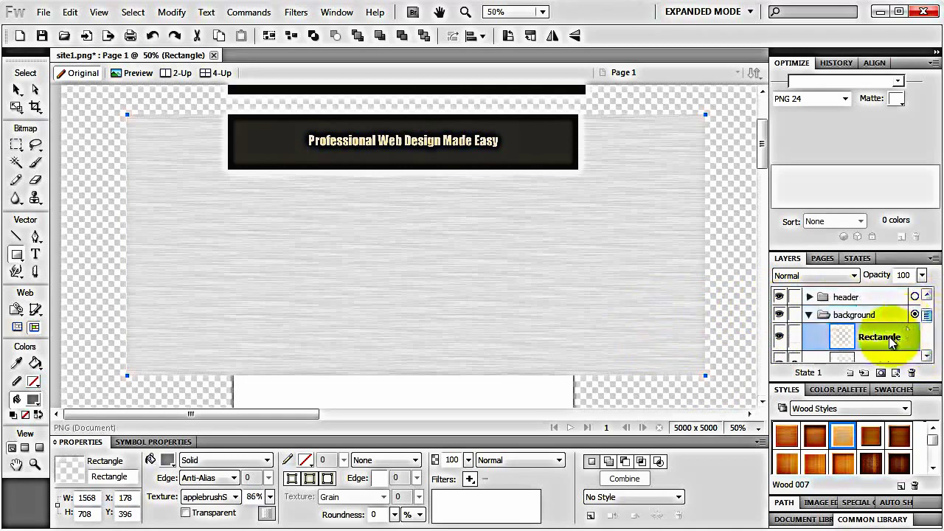
scroll(881, 337, down, 5)
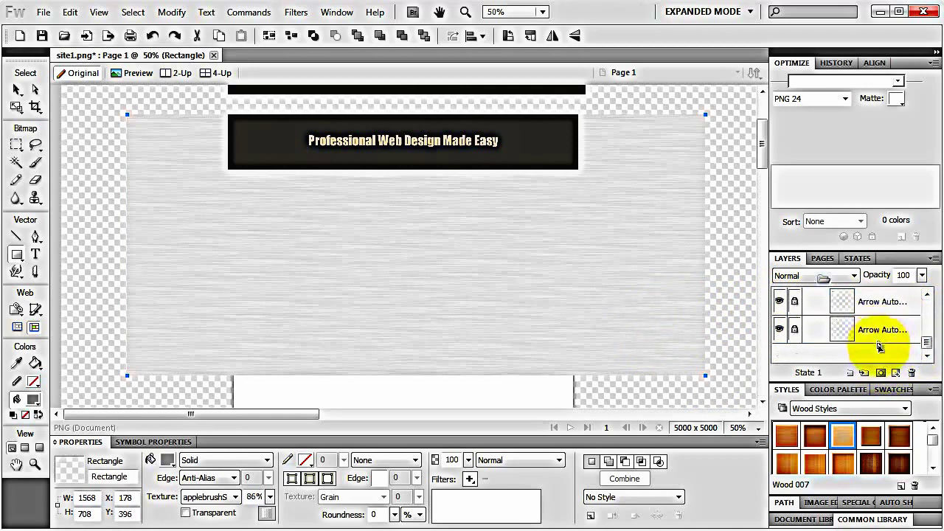
drag(879, 335, 877, 314)
mouse_move(877, 315)
mouse_down()
mouse_move(874, 302)
mouse_move(876, 342)
mouse_move(885, 331)
mouse_up()
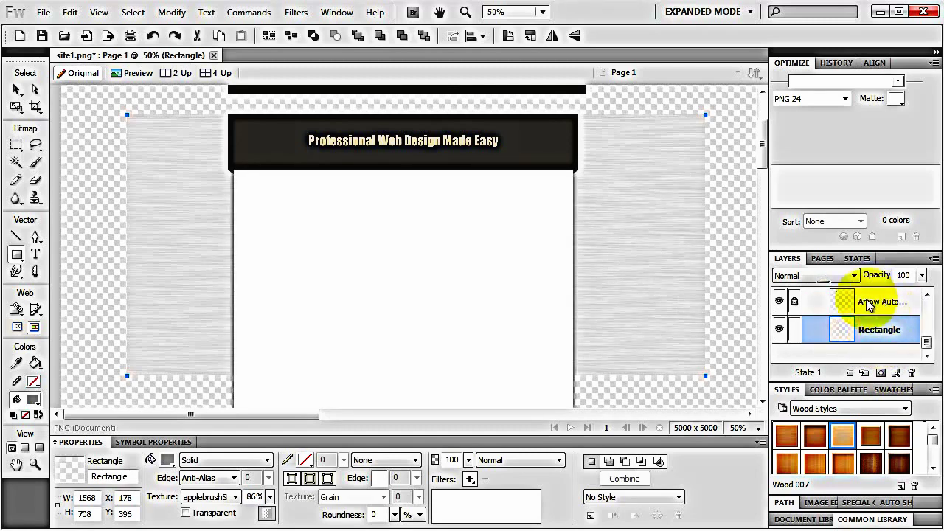
Resize the background rectangle to 1600 px wide and 600 px high
double_click(82, 499)
text(15)
key(Return)
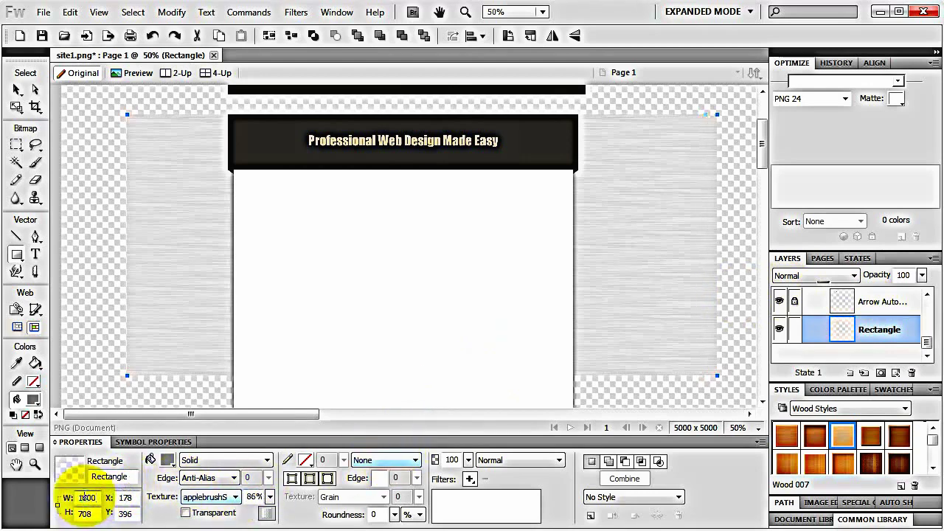
double_click(83, 512)
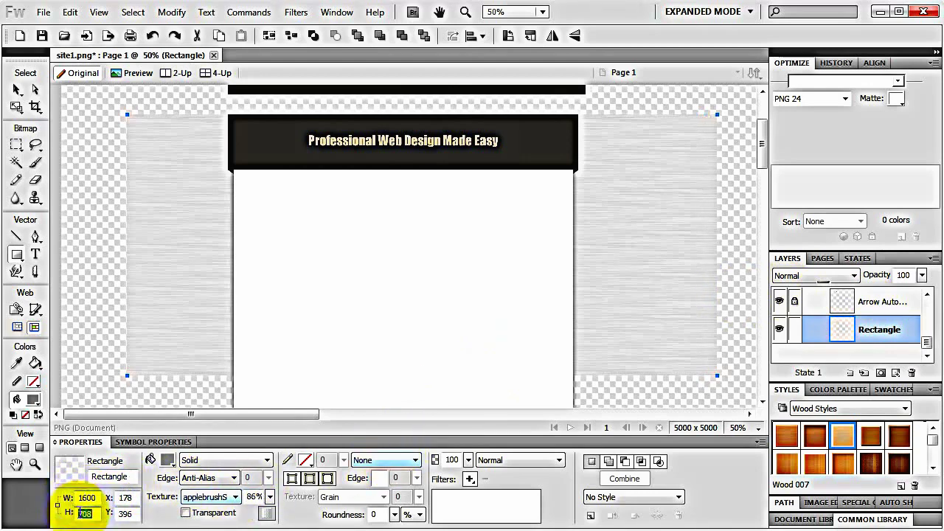
text(800)
key(Return)
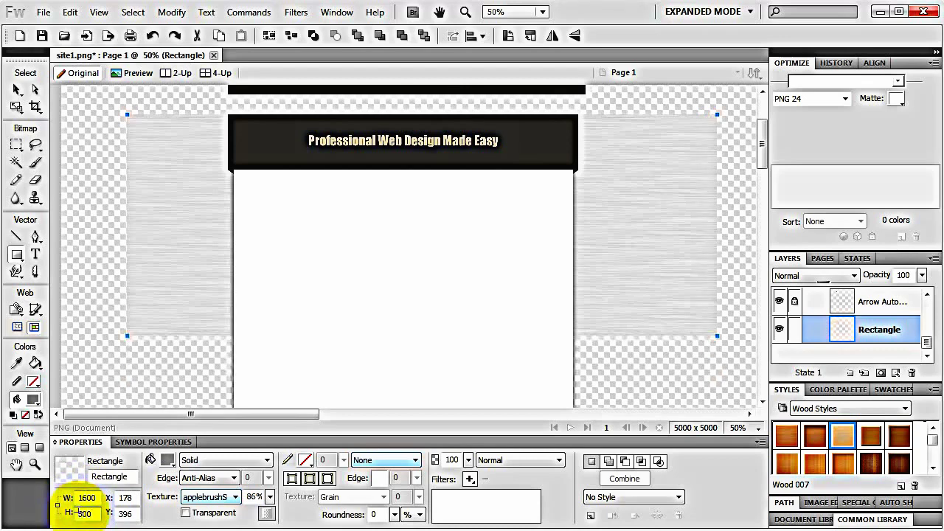
Move the background rectangle to X 160, Y 396, keeping its top aligned with the heading strip
click(16, 90)
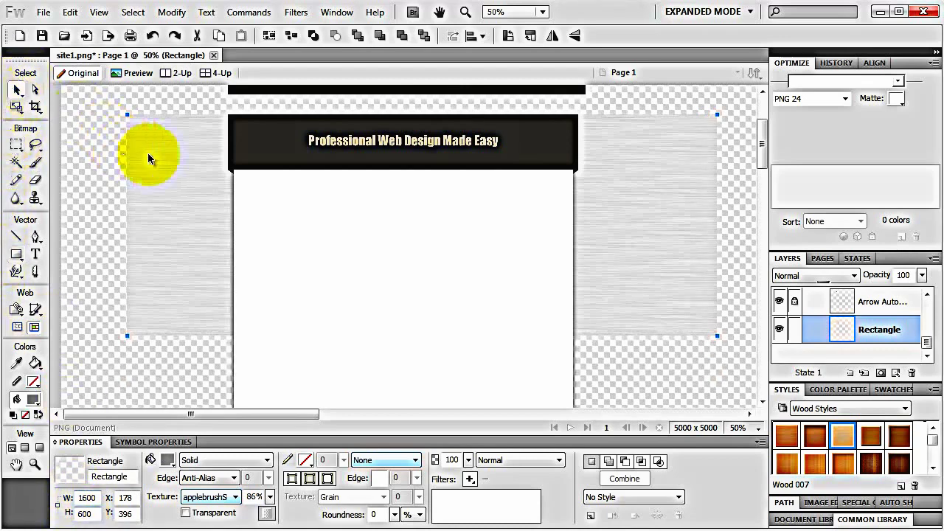
drag(164, 157, 163, 162)
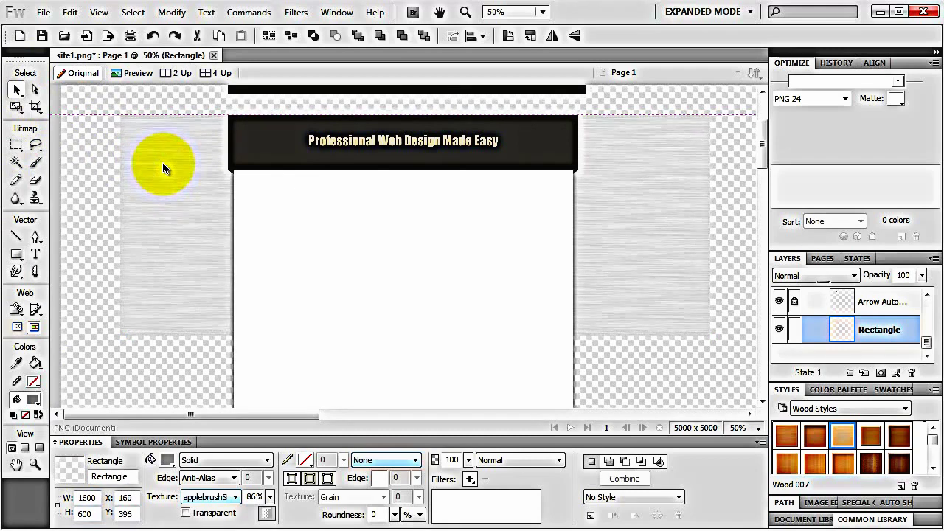
drag(163, 164, 163, 164)
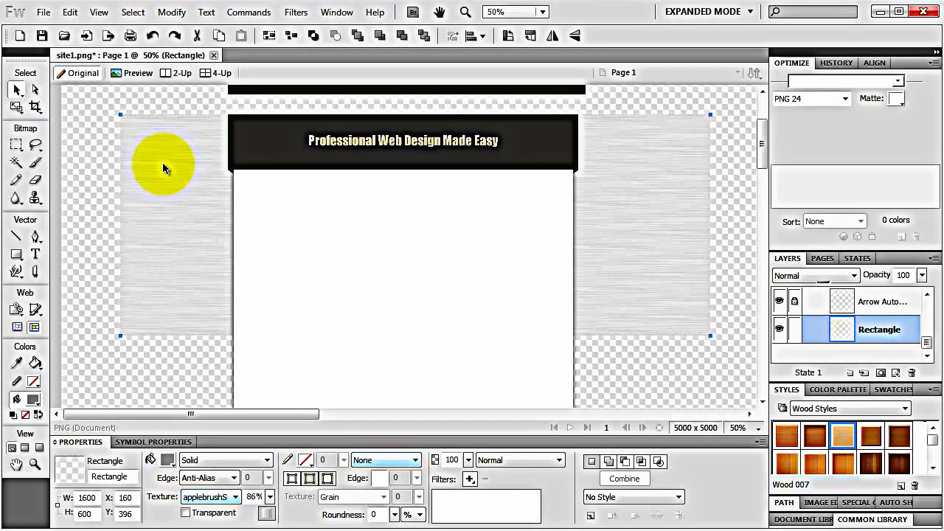
Give the background rectangle a plain grey fill by setting its texture amount to 0
click(171, 465)
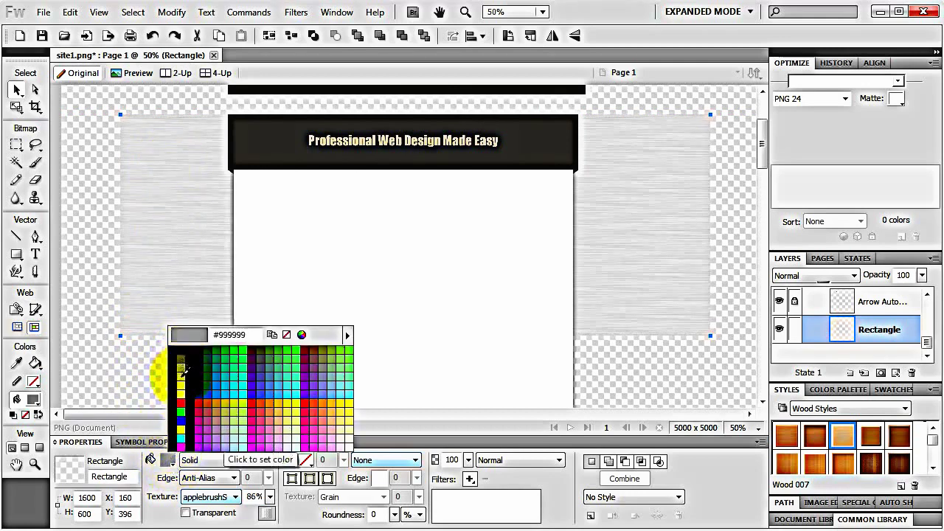
click(182, 375)
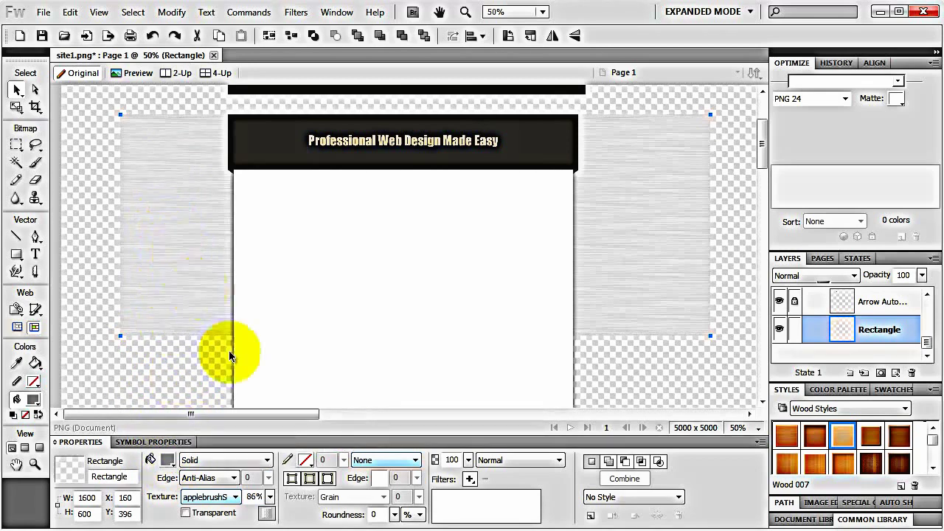
drag(270, 497, 258, 528)
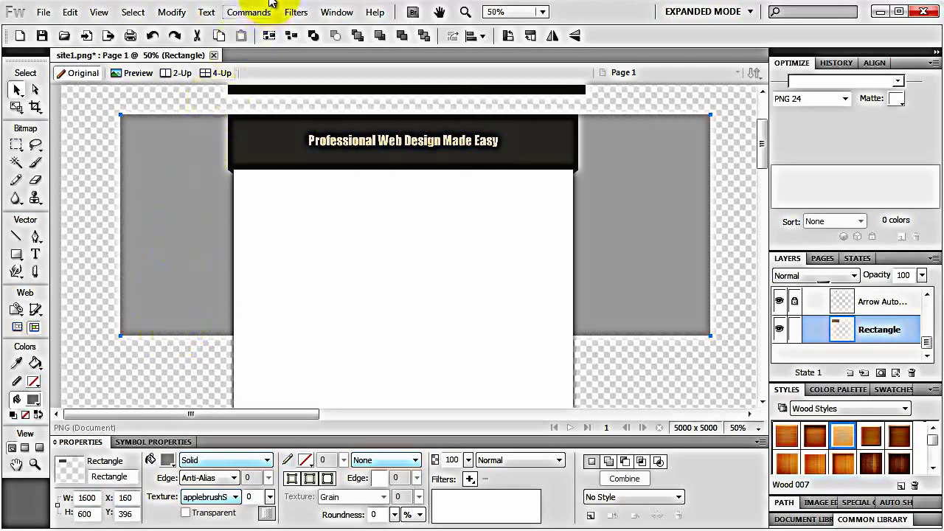
Apply an Auto Vector Mask to the grey rectangle using the linear preset that fades out towards the bottom
click(249, 12)
mouse_move(390, 166)
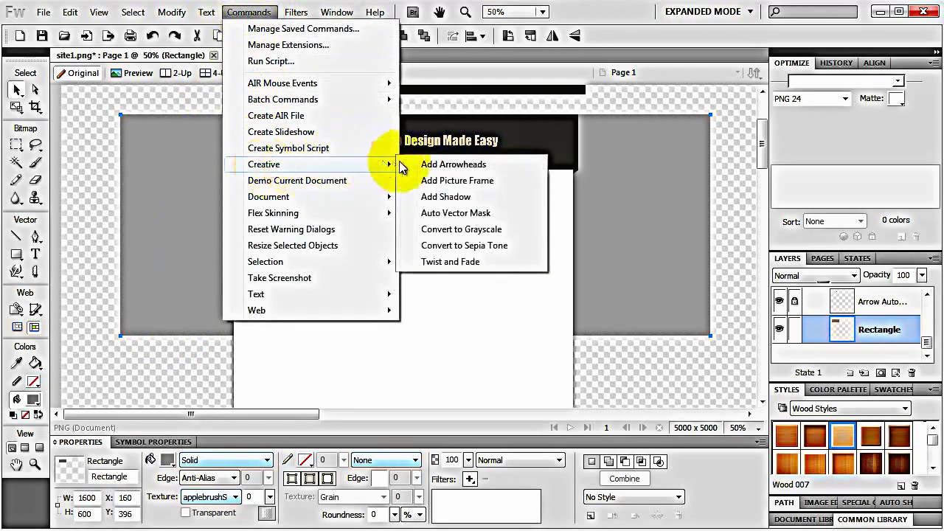
click(456, 214)
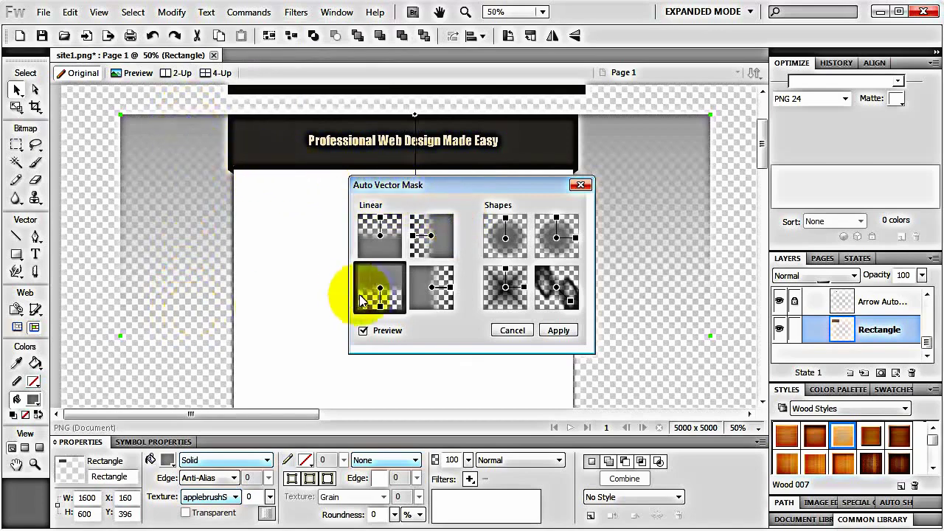
click(559, 331)
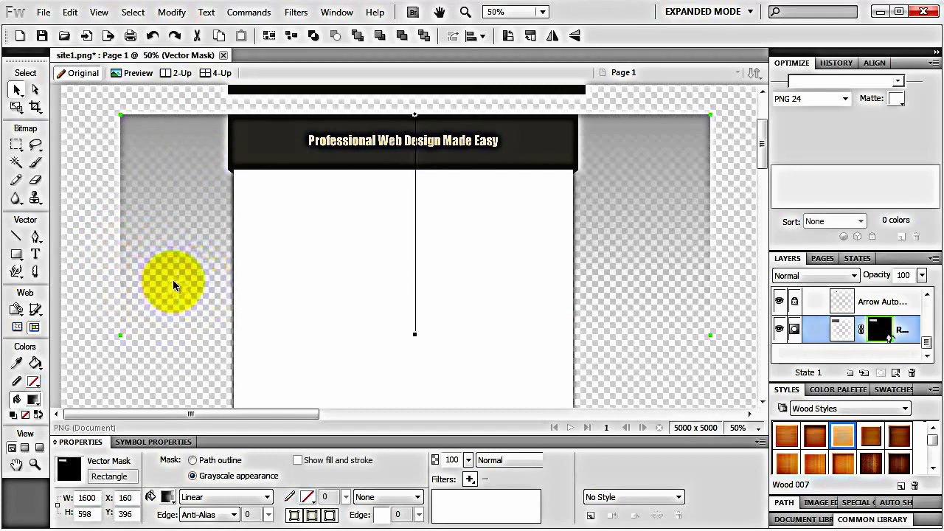
Deselect the masked rectangle and set the document's canvas colour to white
click(84, 277)
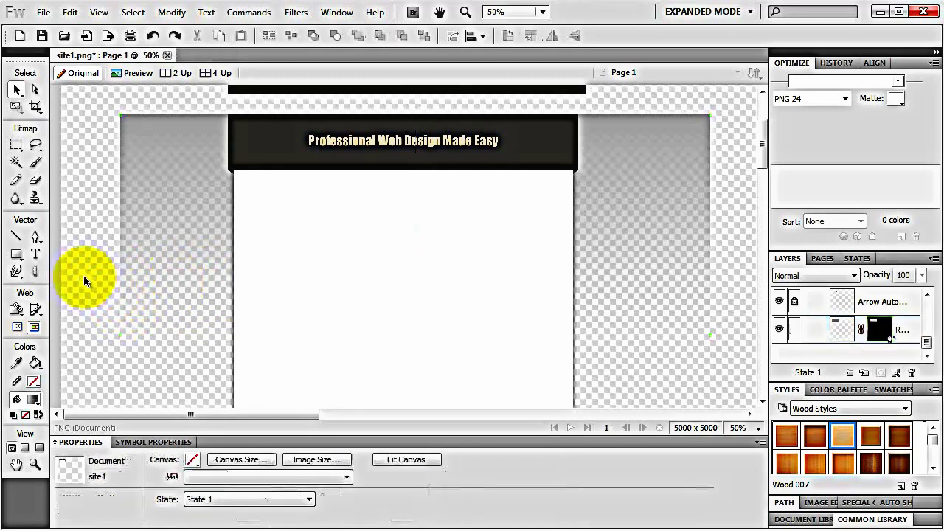
click(192, 461)
click(207, 395)
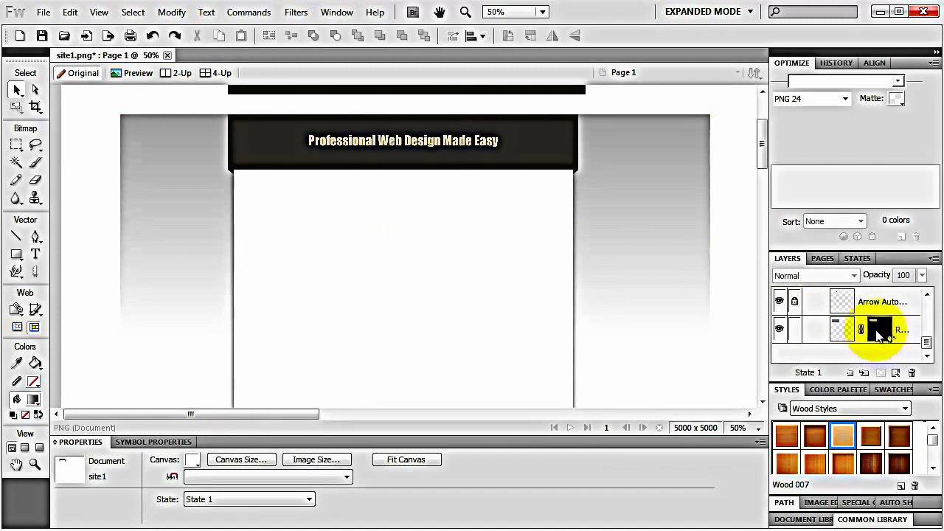
Move the mask's gradient line beside the white panel's left edge and extend its lower end below the grey rectangle
click(878, 329)
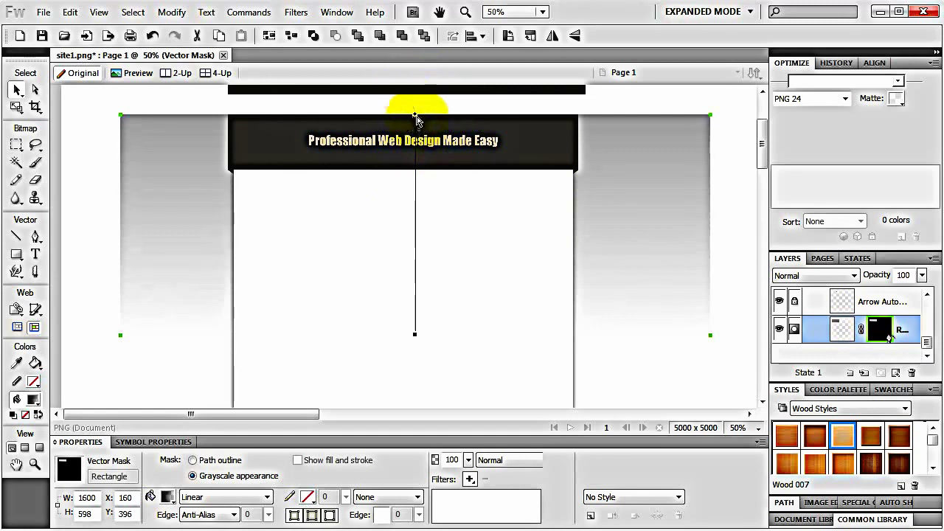
mouse_move(415, 116)
mouse_down()
mouse_move(159, 139)
mouse_move(207, 102)
mouse_up()
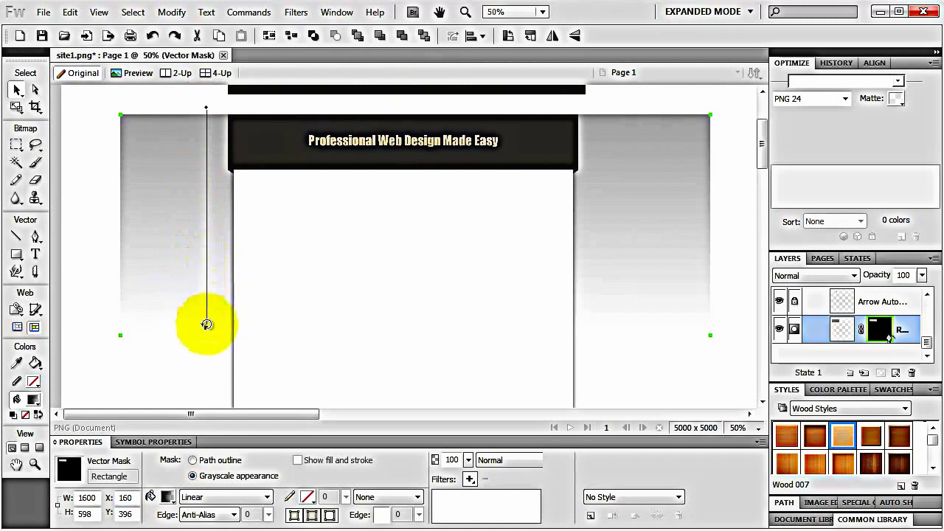
mouse_move(205, 328)
mouse_down()
mouse_move(249, 292)
mouse_move(196, 295)
mouse_move(206, 385)
mouse_up()
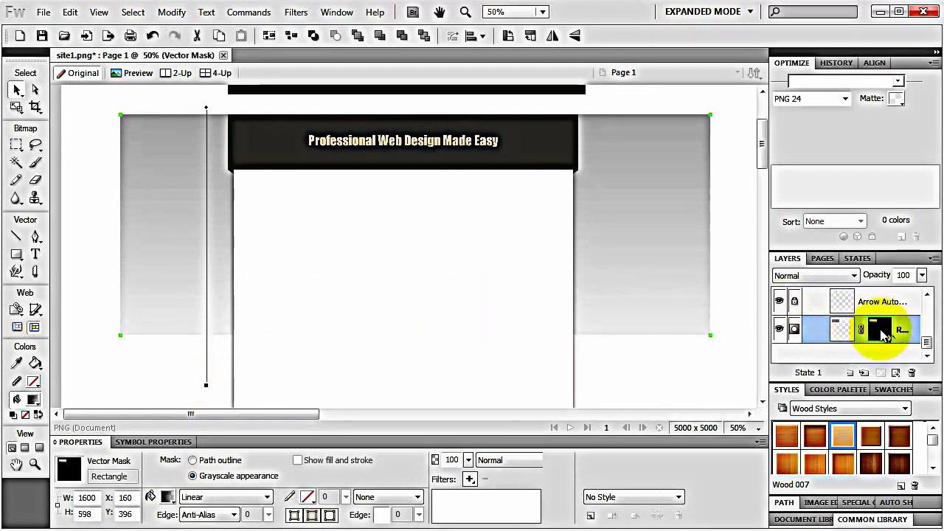
Discard the rectangle's vector mask and restore the linear top-to-bottom fade mask
key(Delete)
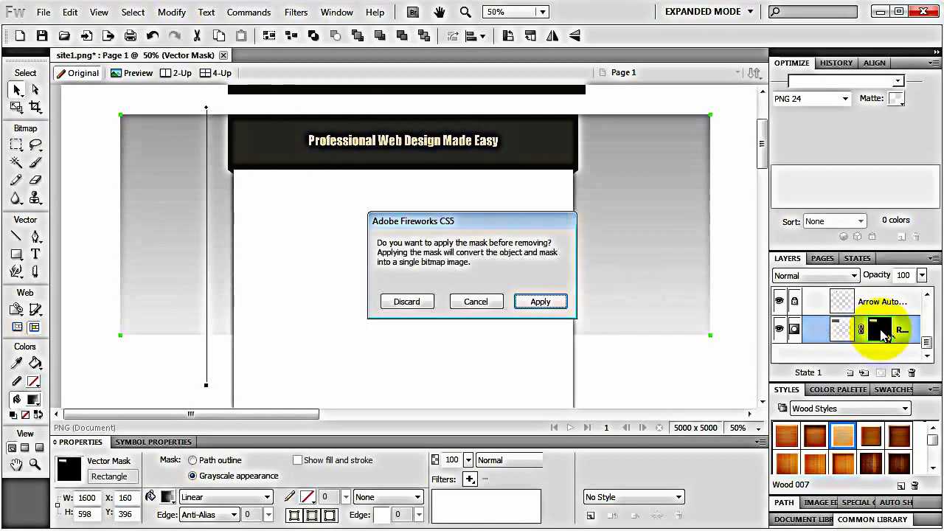
click(402, 304)
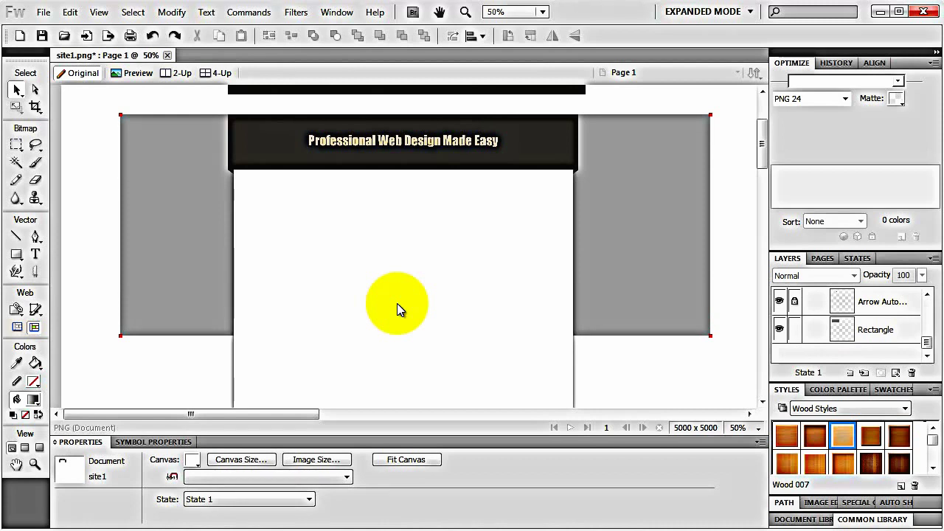
key(ctrl+shift+v)
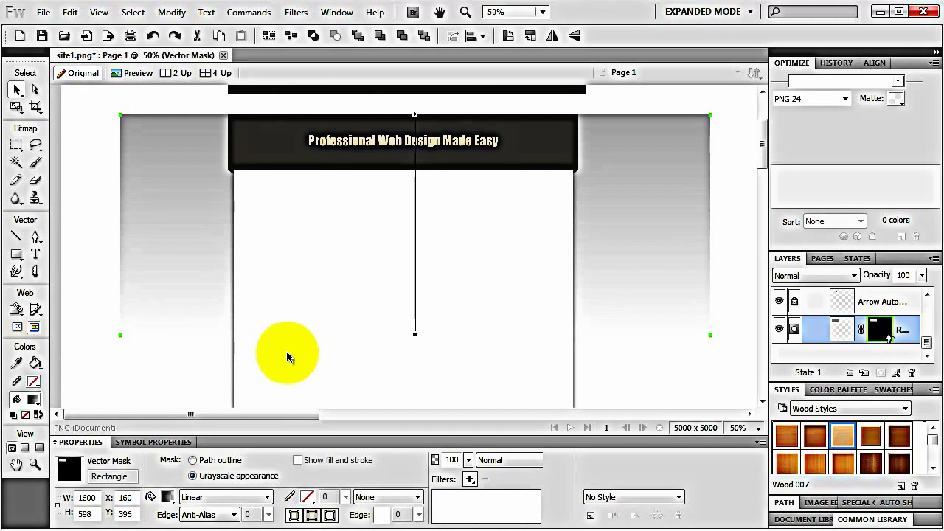
Place the masked rectangle at X 110, Y 396 and adjust its vertical gradient to fade out just above the rectangle's bottom edge
drag(415, 334, 421, 421)
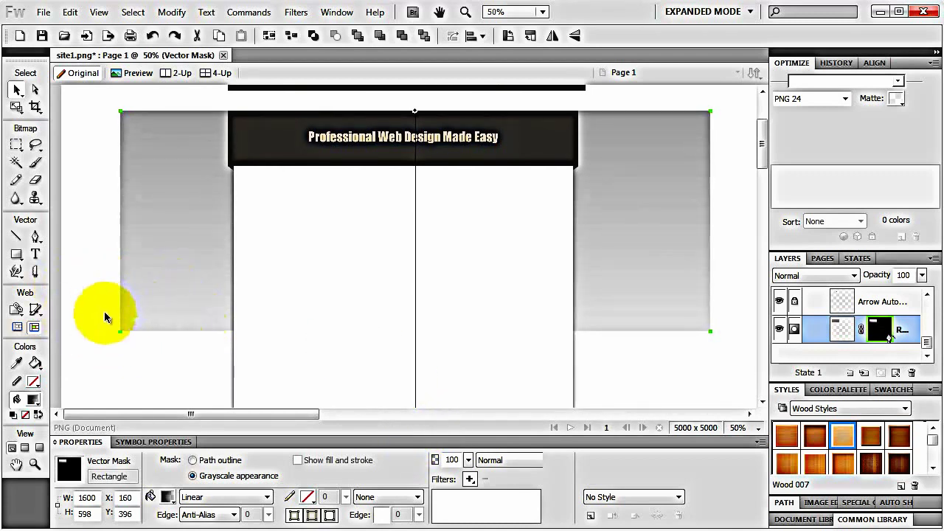
scroll(240, 305, down, 2)
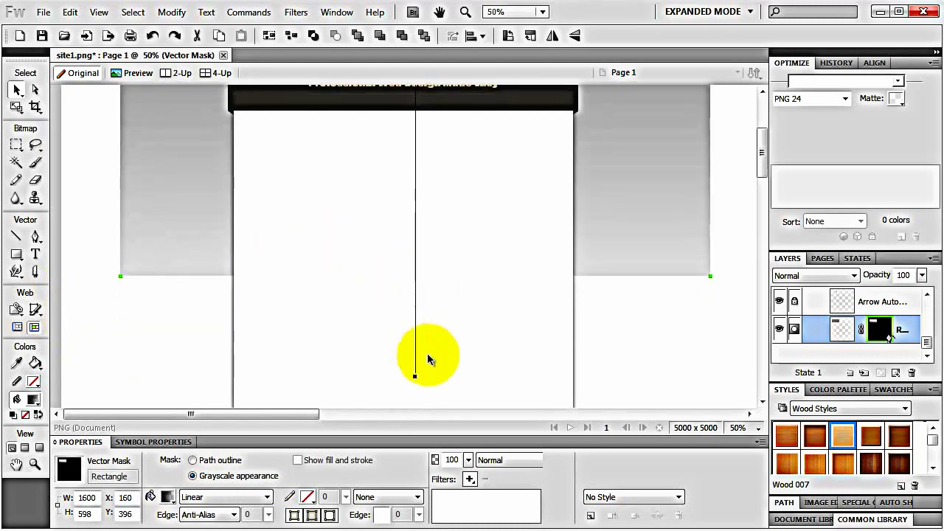
drag(415, 378, 392, 317)
scroll(392, 345, up, 2)
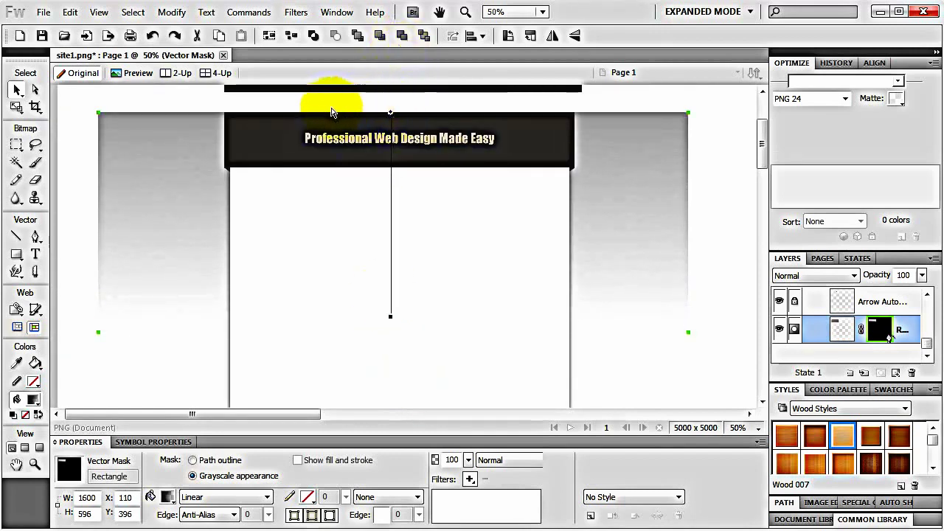
drag(390, 112, 146, 111)
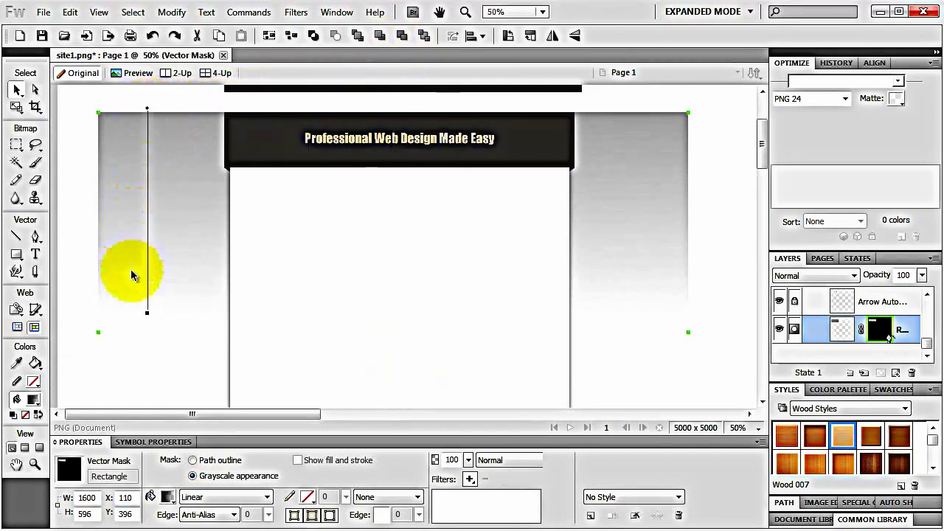
drag(147, 317, 148, 327)
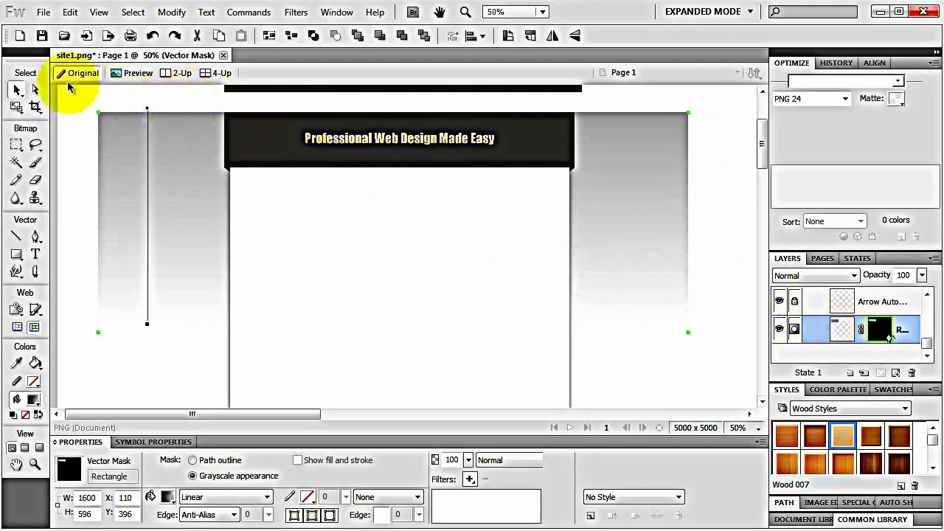
Lock the masked rectangle in the background layer and save the document
click(108, 95)
click(795, 331)
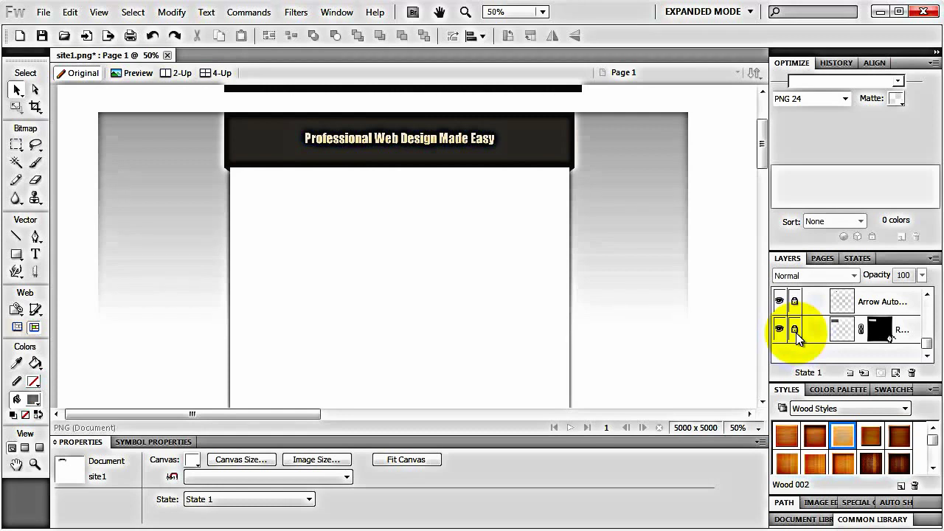
key(ctrl+s)
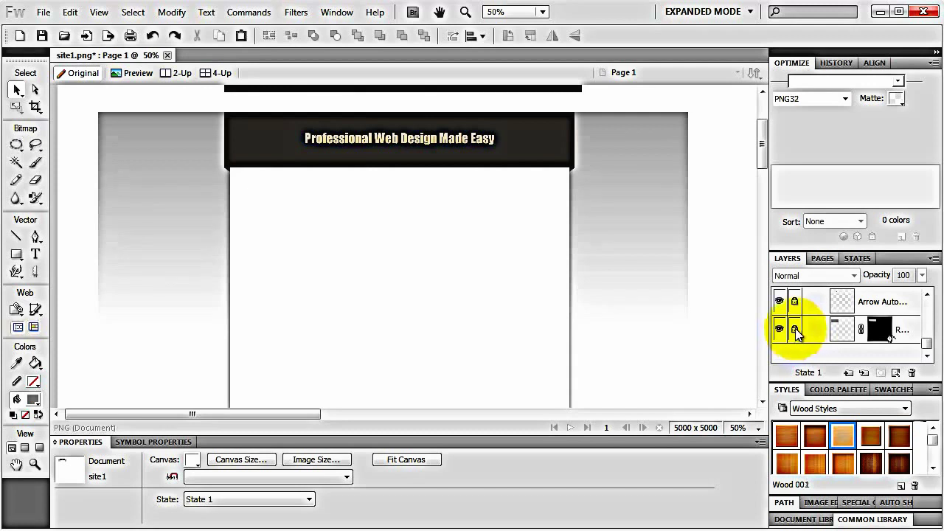
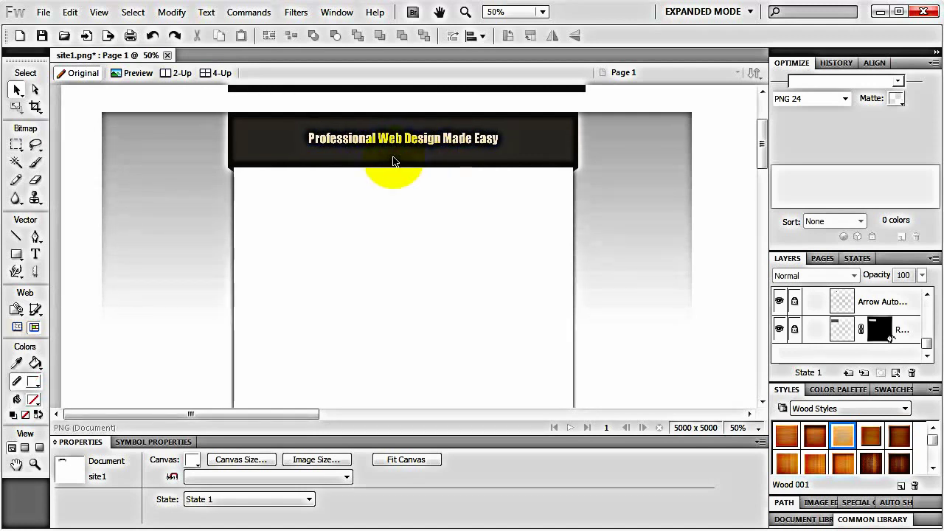
Draw a closed path about 314 × 293 px inside the white panel with the Pen tool, curving its lower-right corner
drag(35, 236, 74, 246)
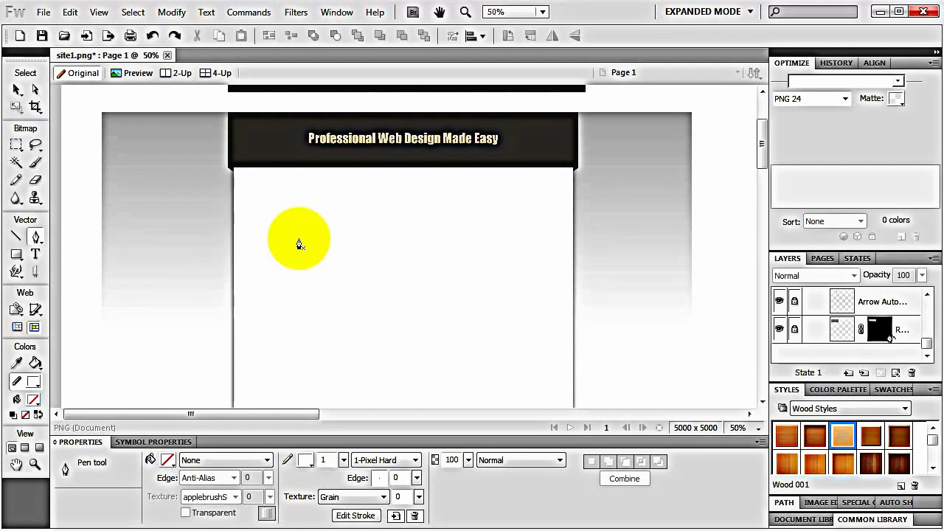
click(299, 244)
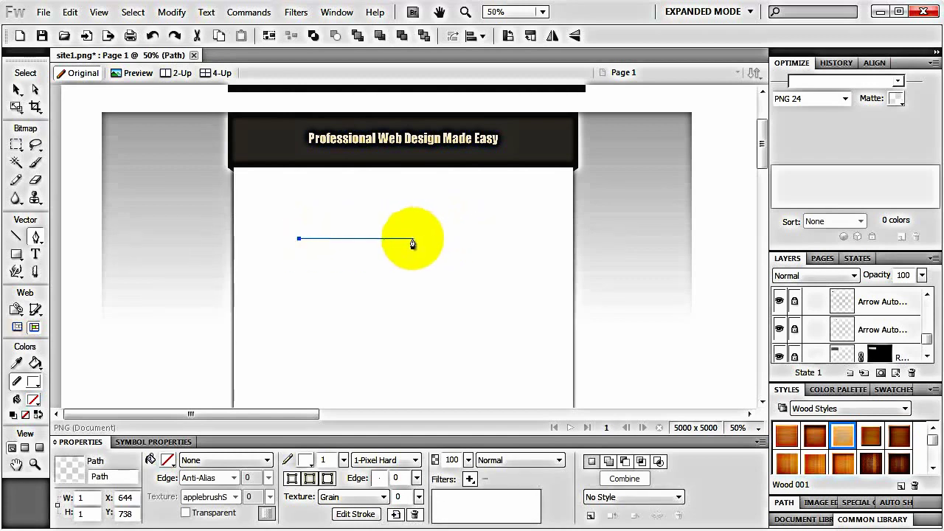
click(411, 244)
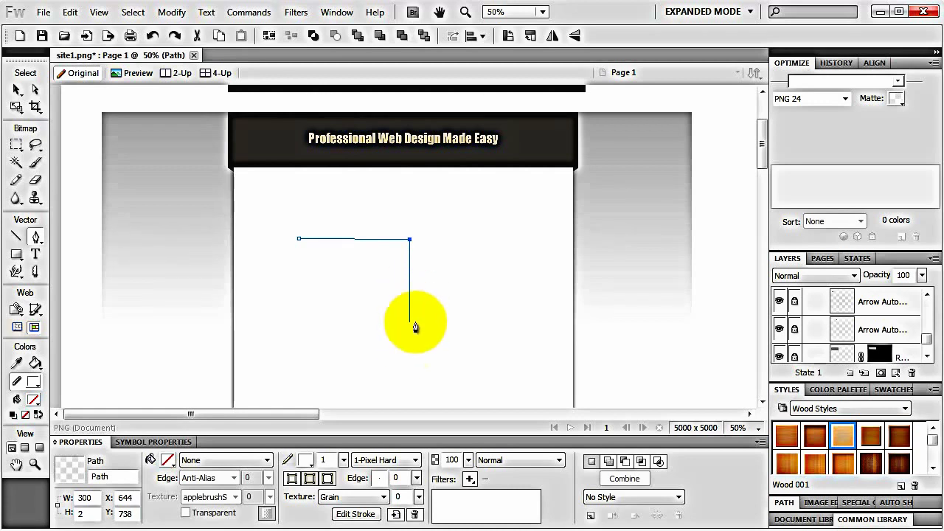
click(410, 323)
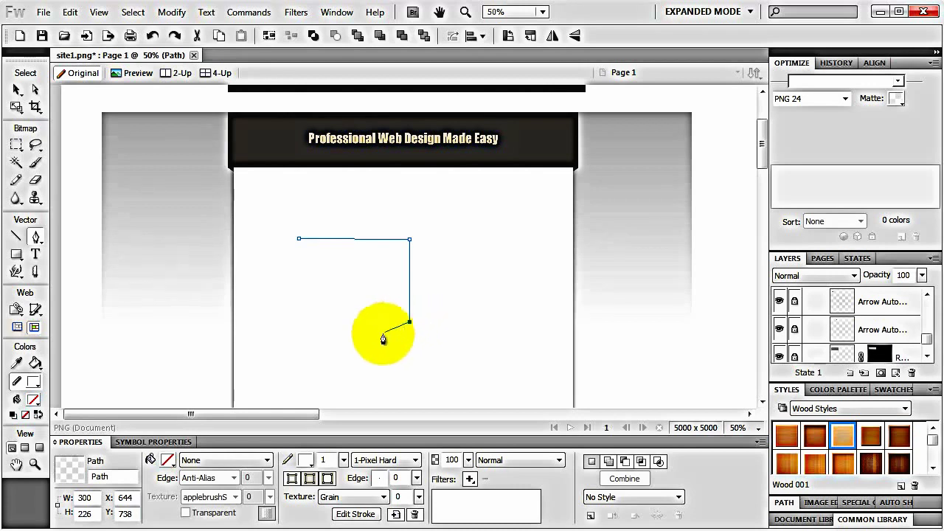
drag(373, 337, 325, 314)
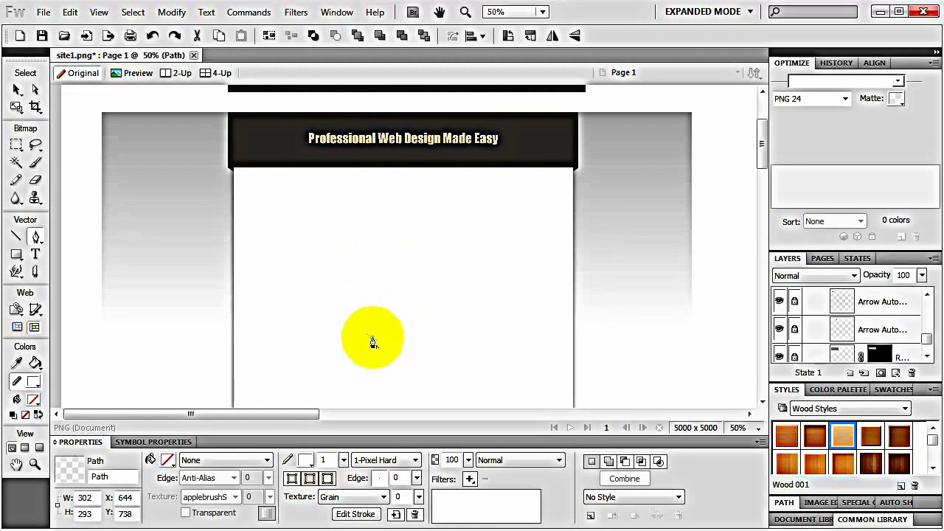
drag(372, 340, 299, 301)
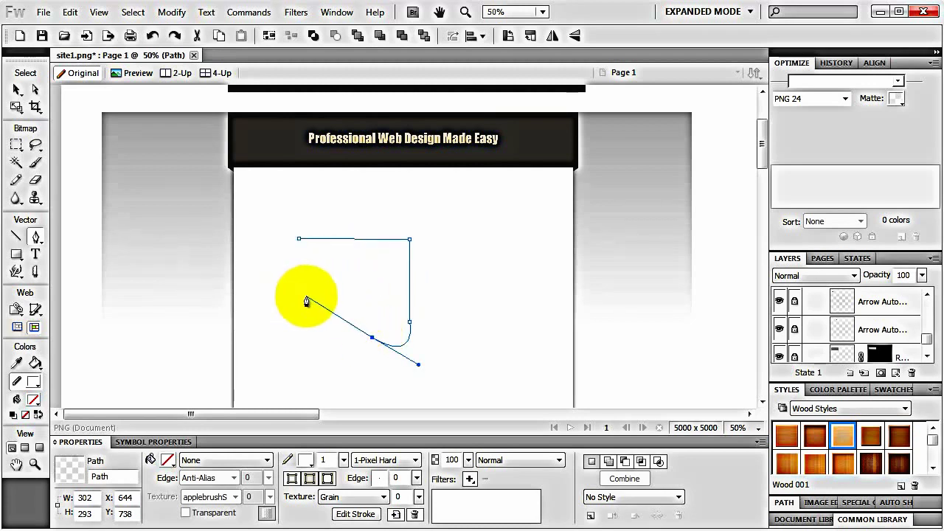
click(306, 298)
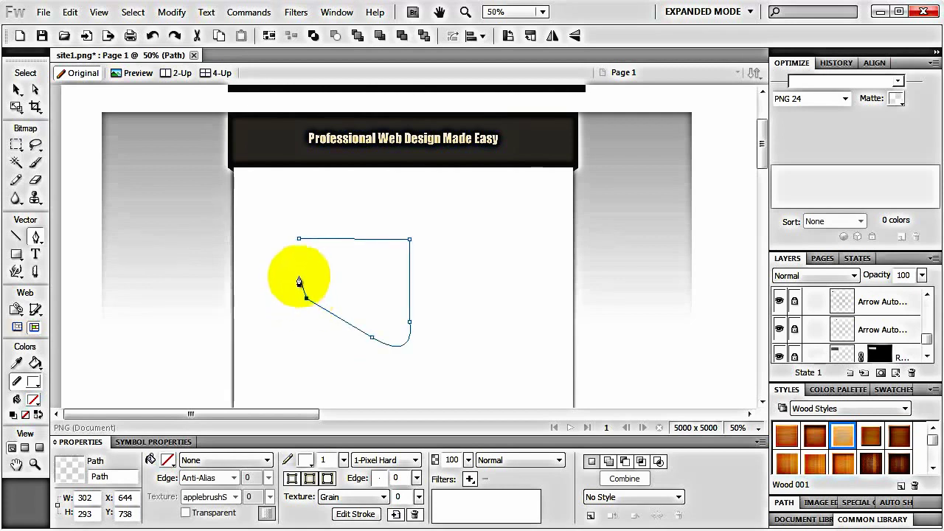
click(296, 258)
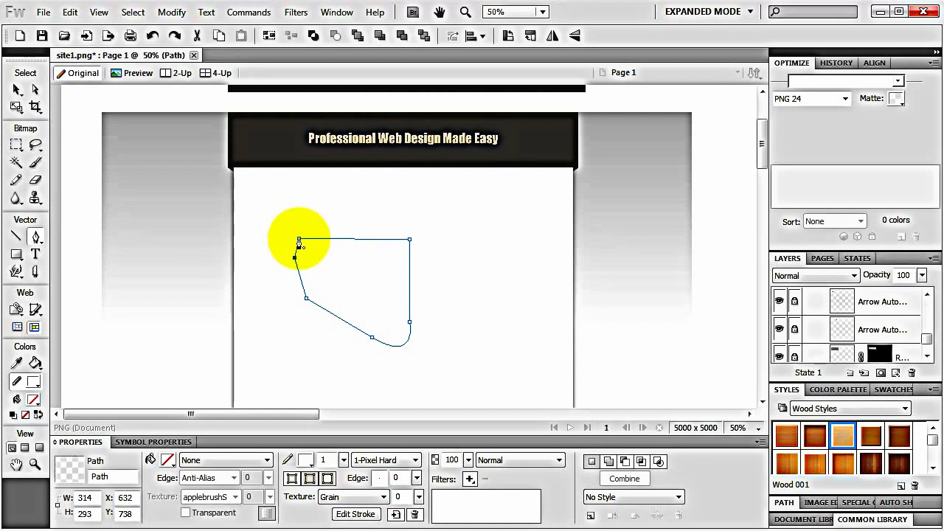
click(299, 240)
Give the closed path a black stroke of size 18 and a solid grey fill
click(305, 460)
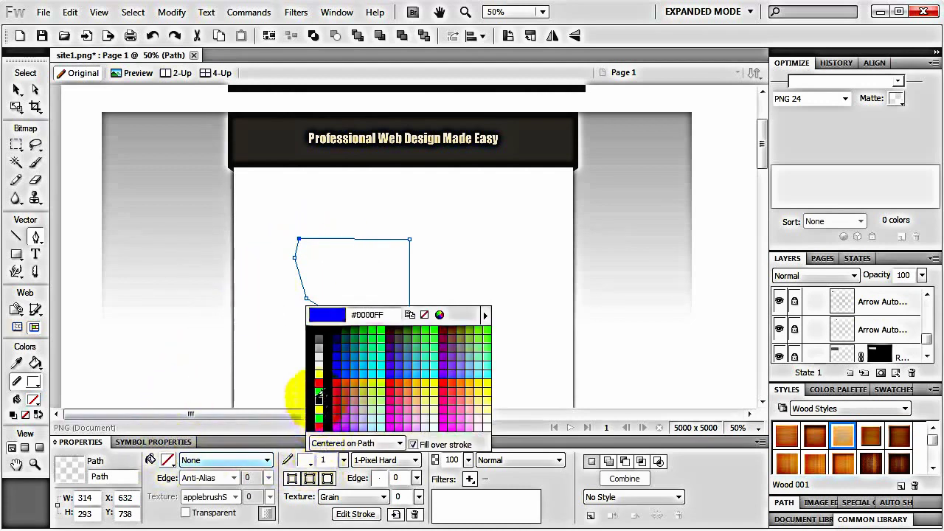
click(324, 341)
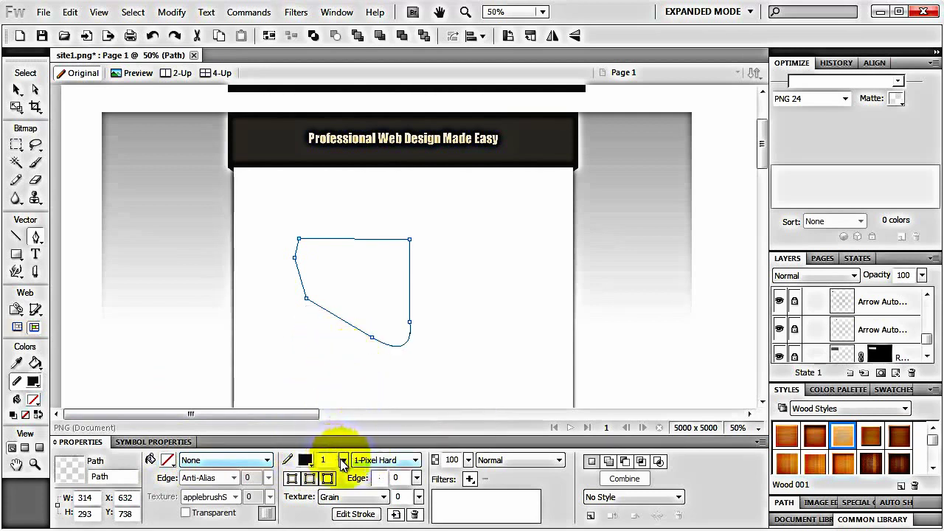
drag(343, 463, 347, 446)
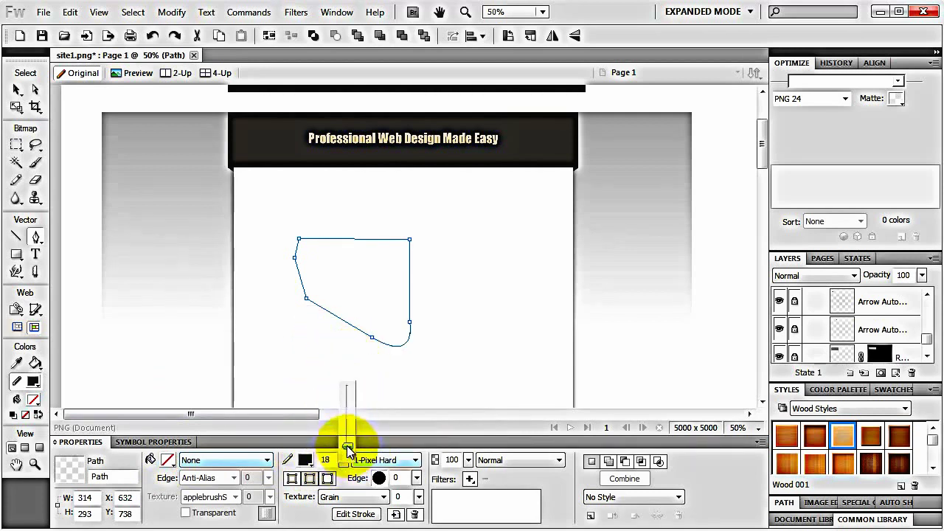
click(169, 460)
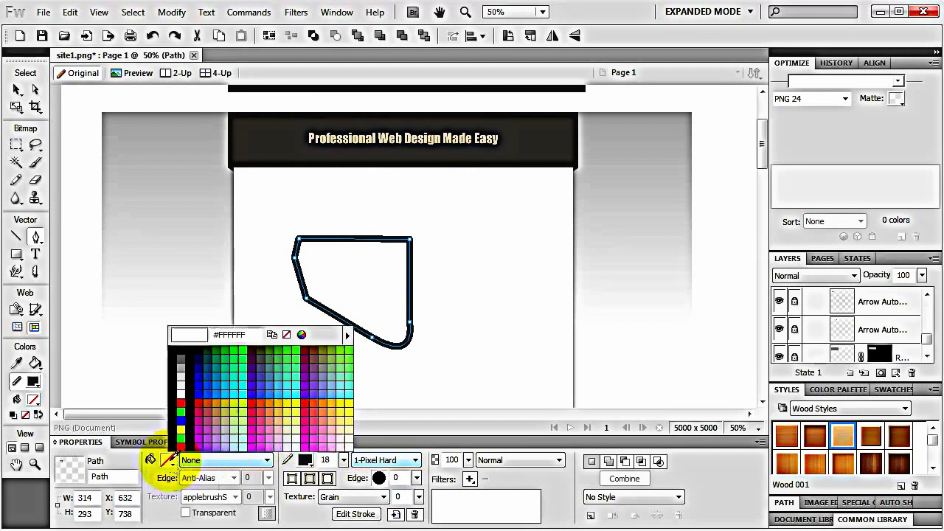
click(181, 366)
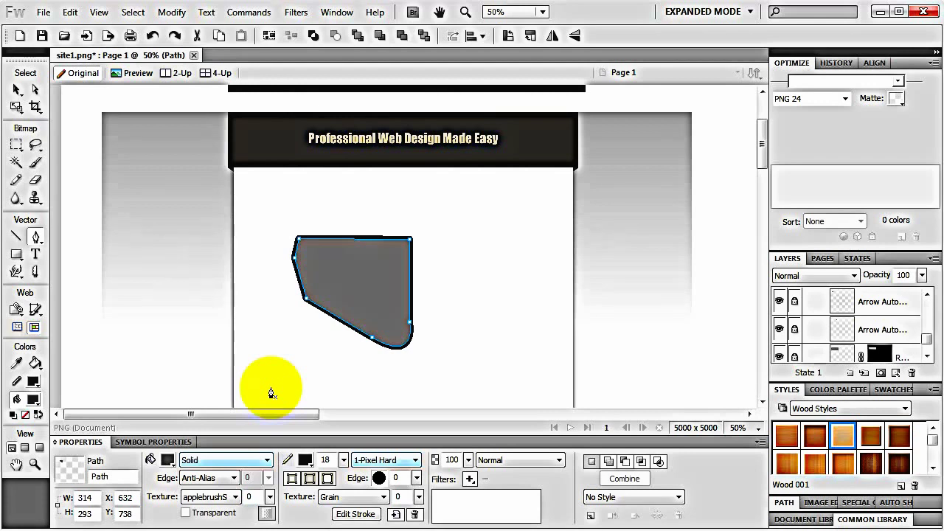
Rotate the grey shape slightly clockwise and enlarge it to about 377 × 440 px
click(16, 106)
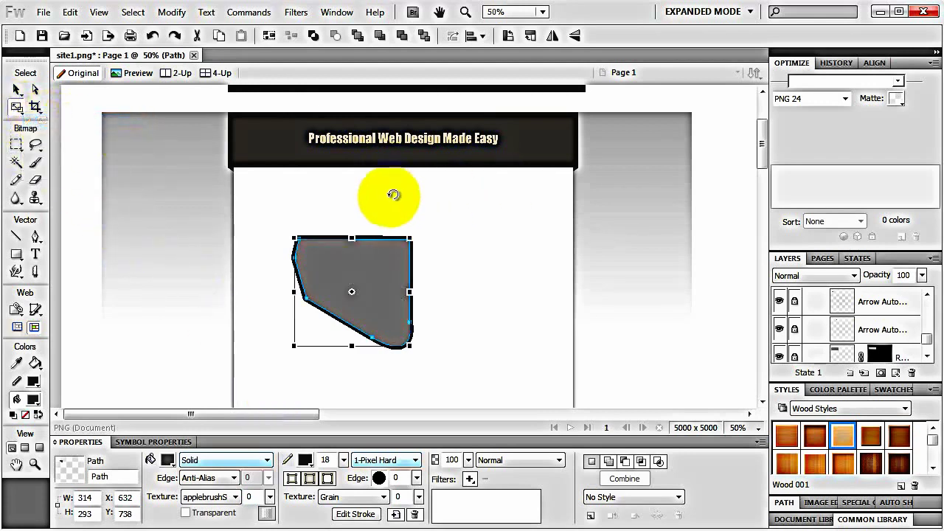
drag(393, 195, 413, 248)
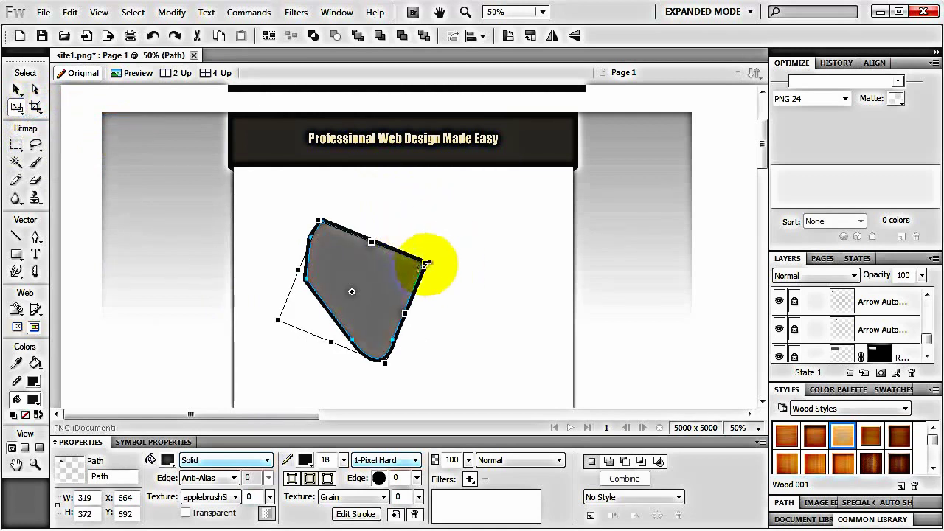
drag(427, 262, 476, 242)
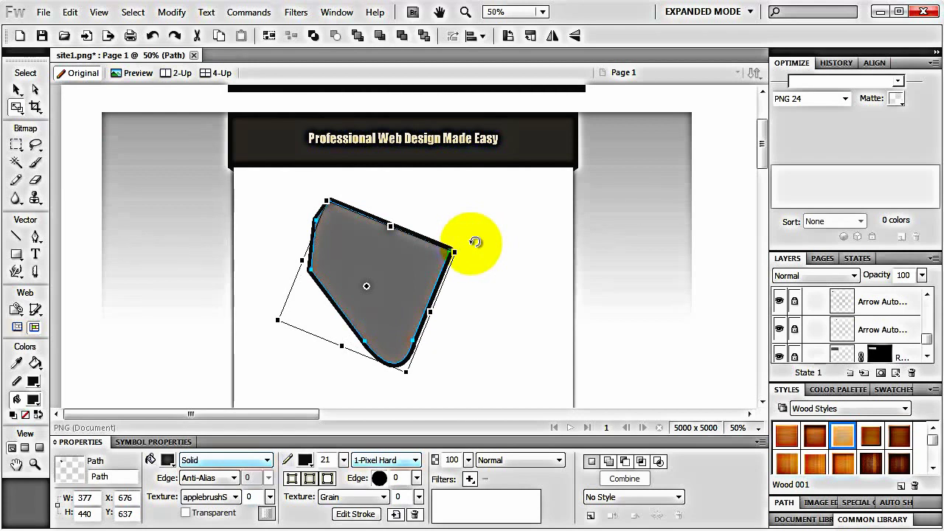
Add a rectangle to the grey shape's lower-right side using Union and cut another from its upper edge using Subtract / Punch
click(23, 255)
click(81, 269)
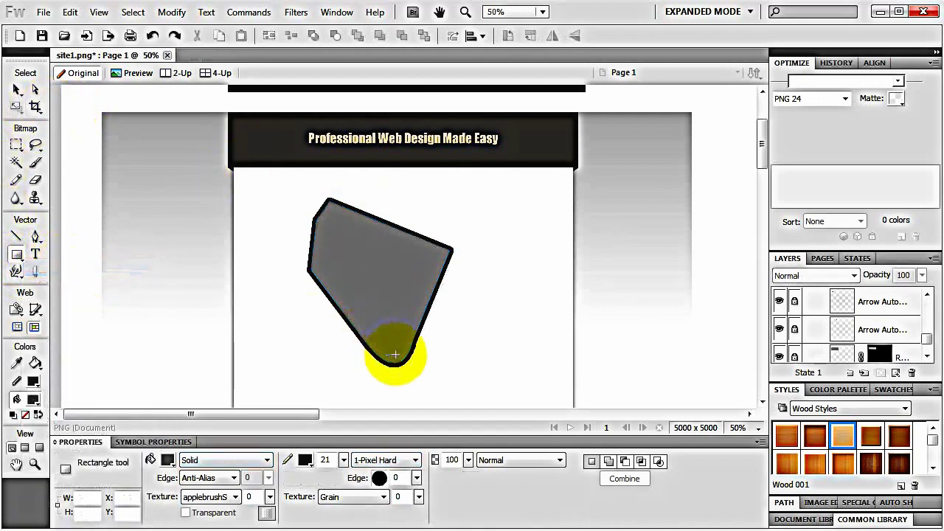
click(610, 464)
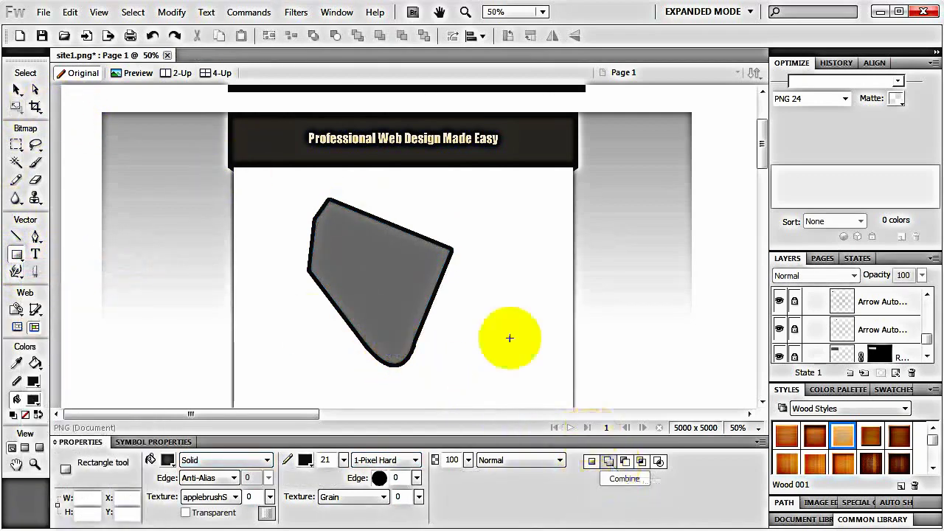
drag(397, 300, 478, 340)
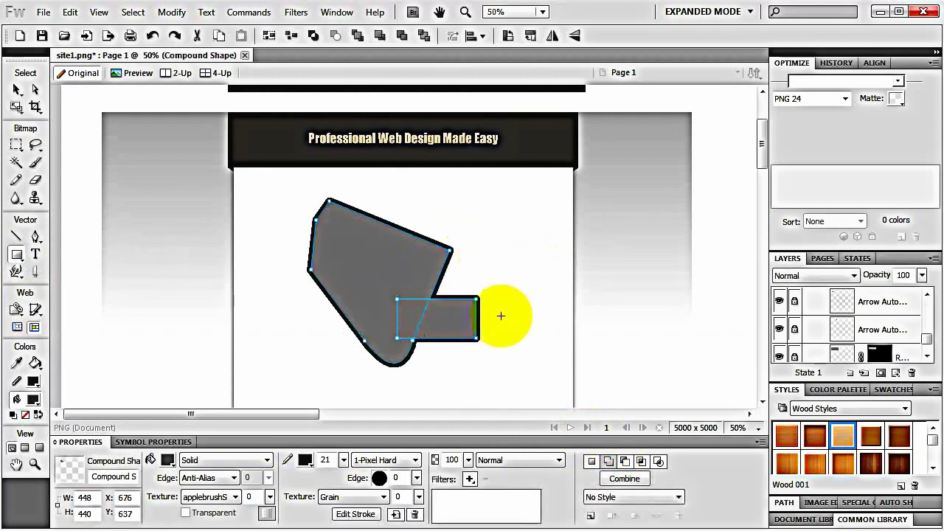
click(627, 462)
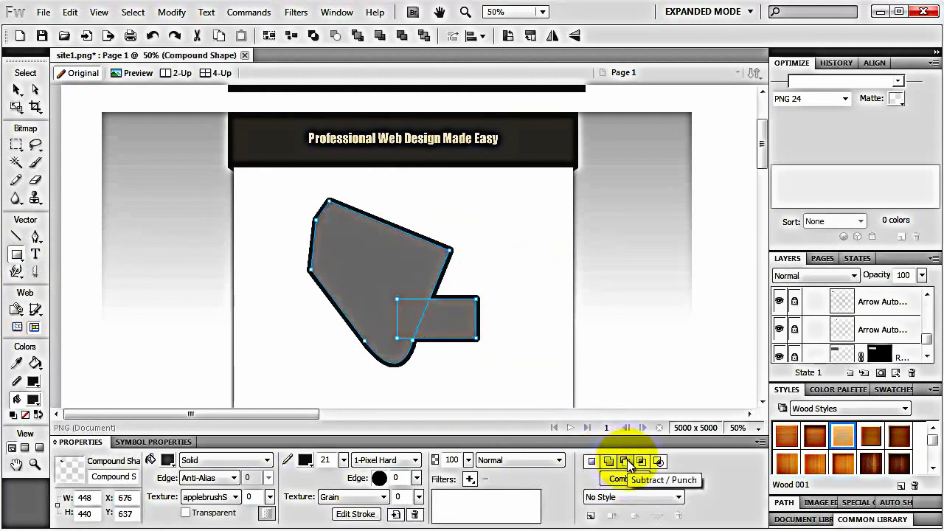
drag(427, 208, 361, 247)
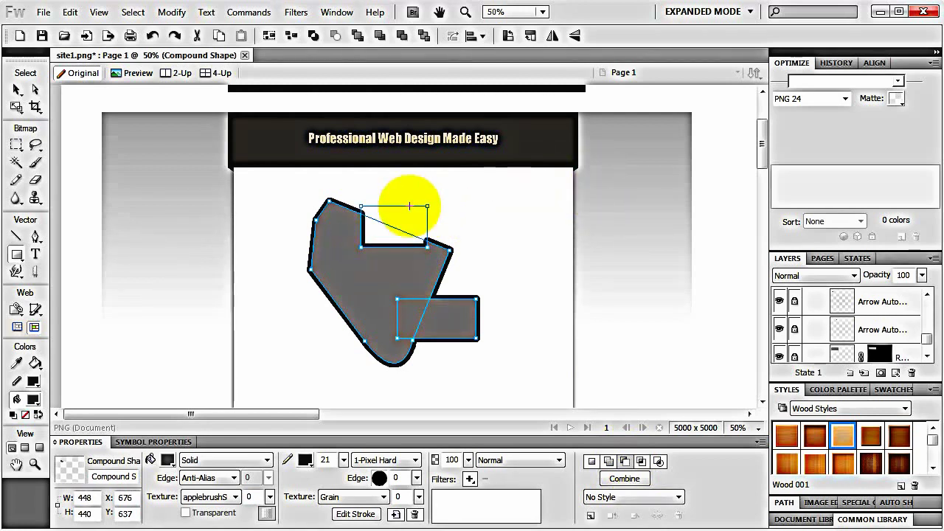
Move the cut-out and the added rectangle slightly down and to the left within the compound shape
click(35, 89)
click(392, 247)
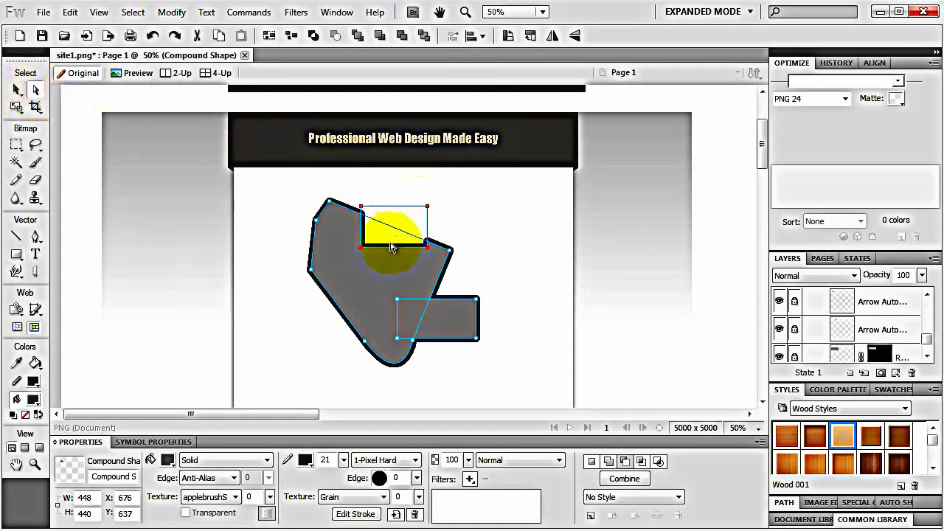
drag(392, 248, 379, 258)
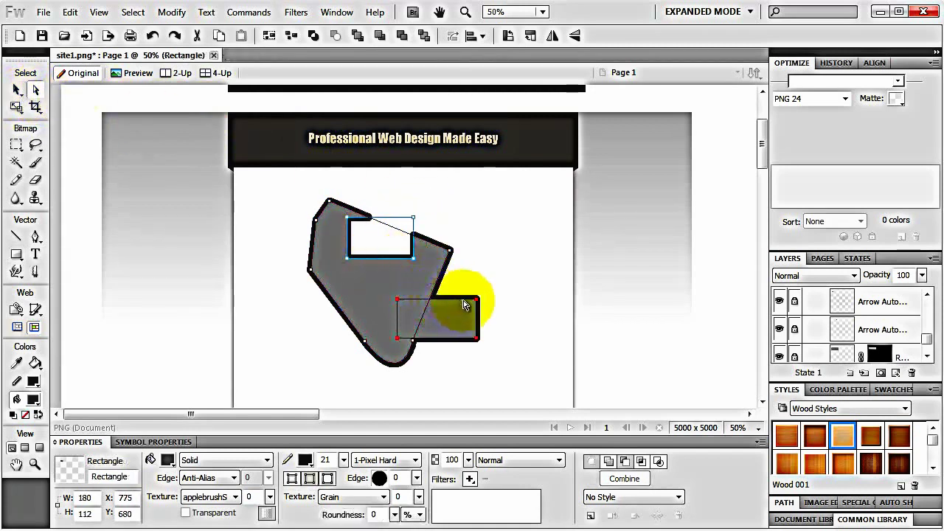
drag(465, 305, 455, 315)
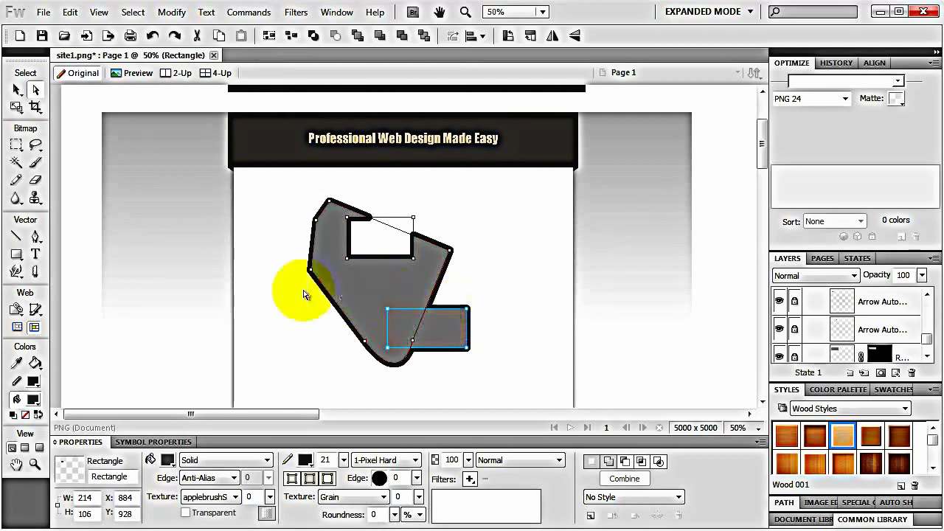
Deform the compound shape's left and lower outline with the Freeform tool
click(16, 271)
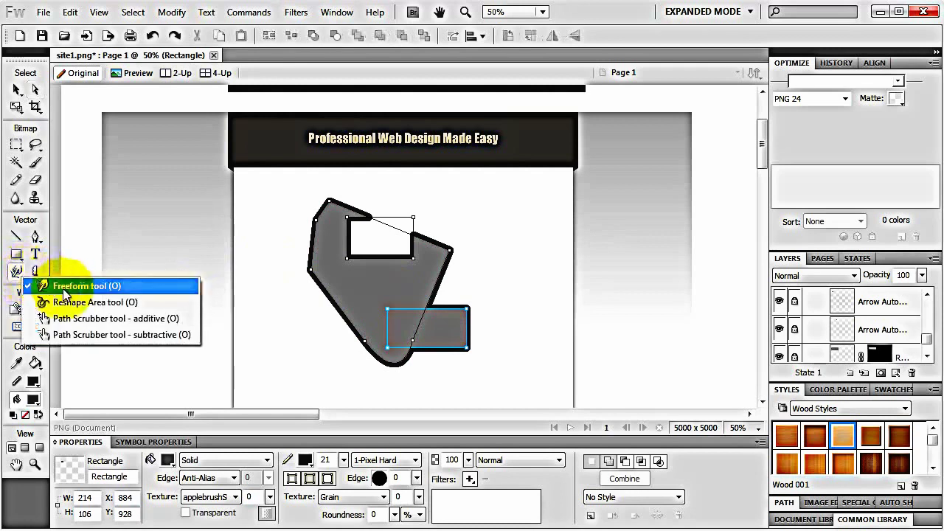
click(52, 280)
mouse_move(375, 334)
mouse_down()
mouse_move(388, 370)
mouse_move(406, 373)
mouse_move(413, 313)
mouse_up()
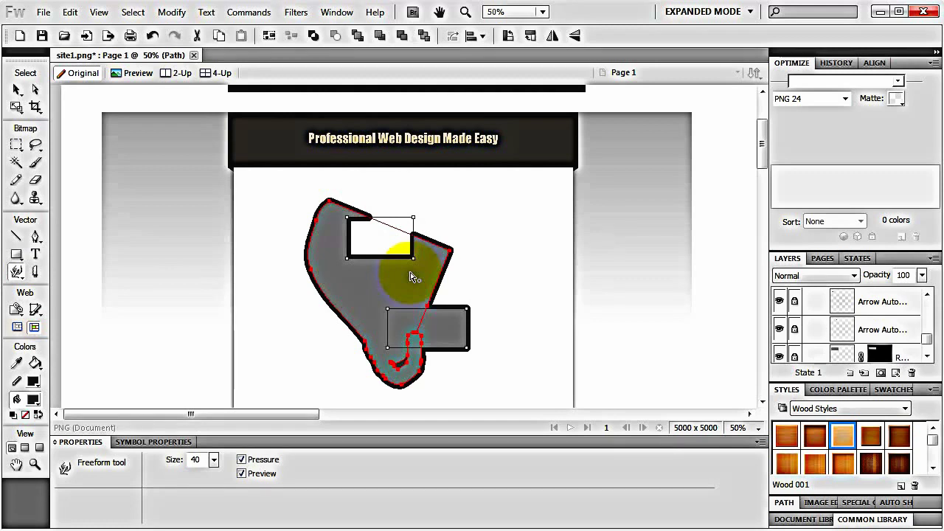
Undo the drawing of the grey compound shape so the white panel is empty
key(ctrl+z)
click(16, 89)
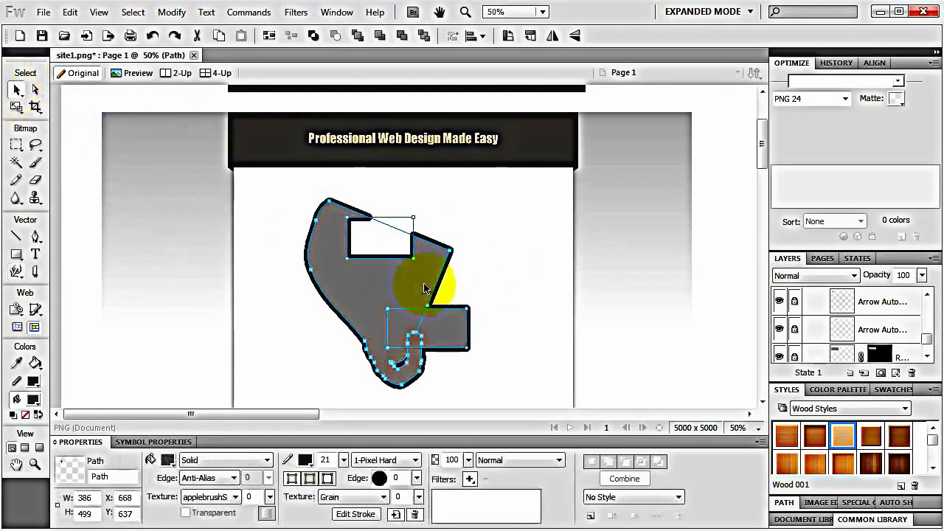
key(ctrl+z)
key(ctrl+z)
key(ctrl+z)
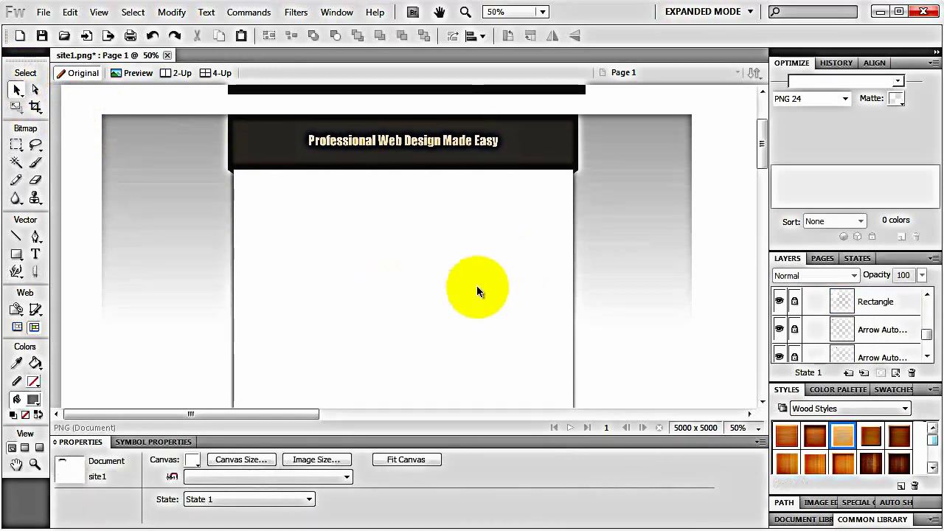
Place the Gears symbol from the Common Library's 2D Objects folder on the dark heading strip, to the left of the title, about X 506, Y 450
click(873, 520)
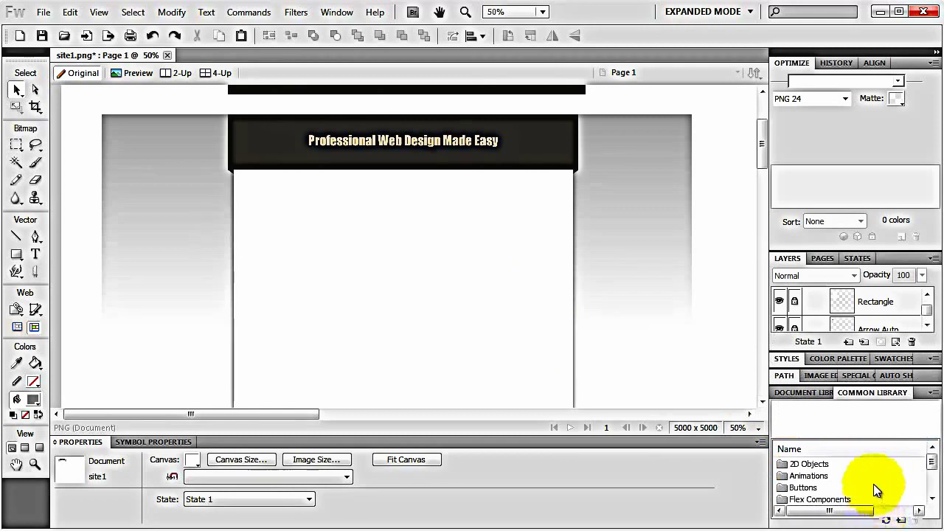
double_click(815, 464)
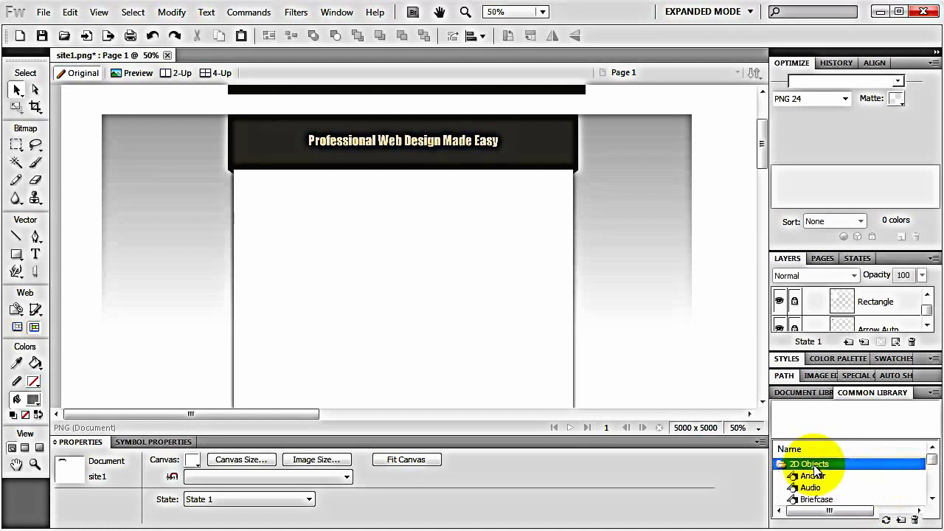
click(817, 476)
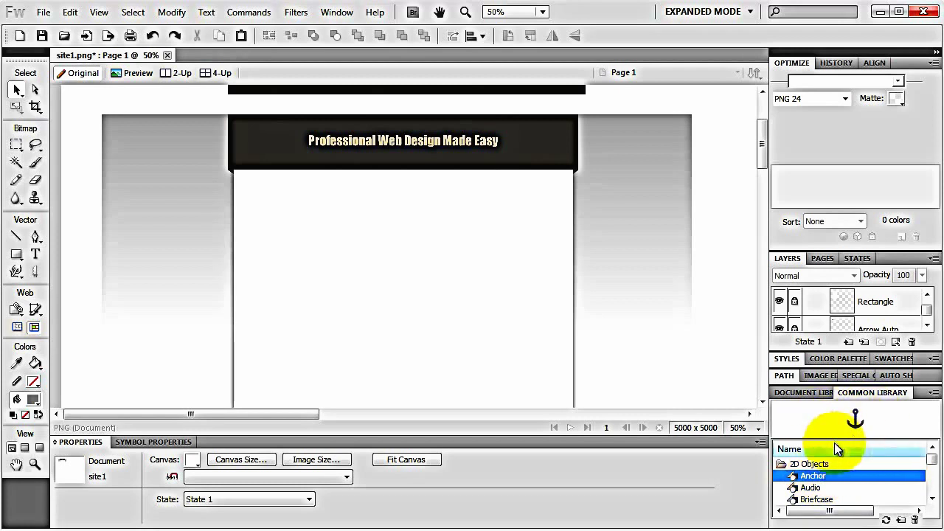
scroll(826, 473, down, 1)
click(819, 476)
scroll(823, 479, down, 1)
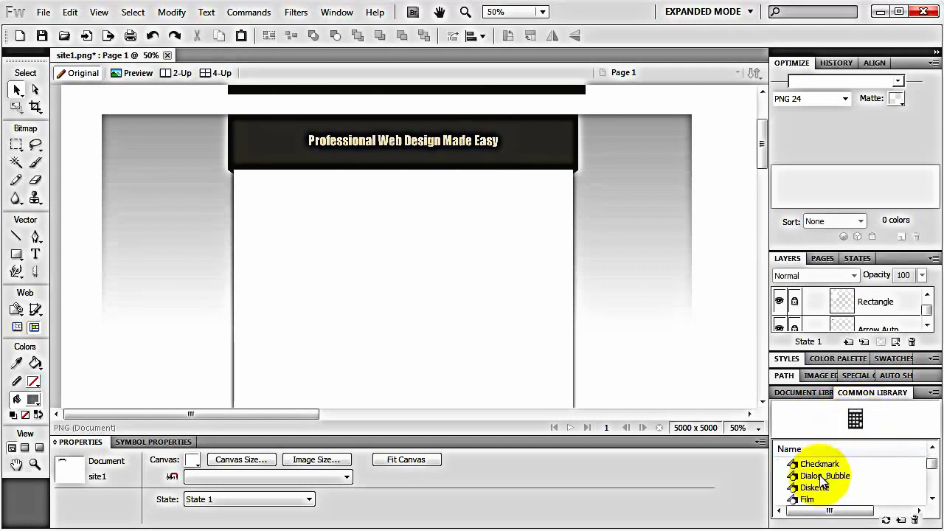
click(824, 478)
scroll(822, 480, down, 1)
click(822, 479)
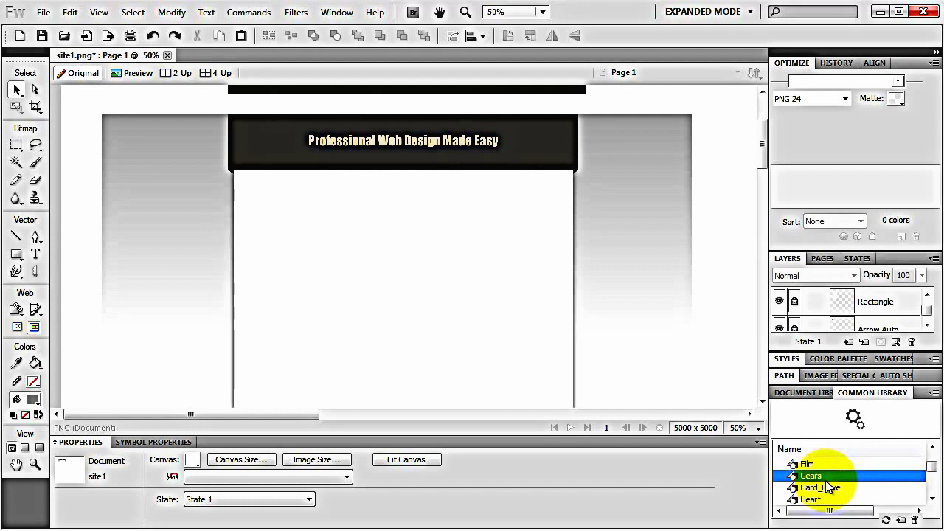
drag(825, 478, 255, 148)
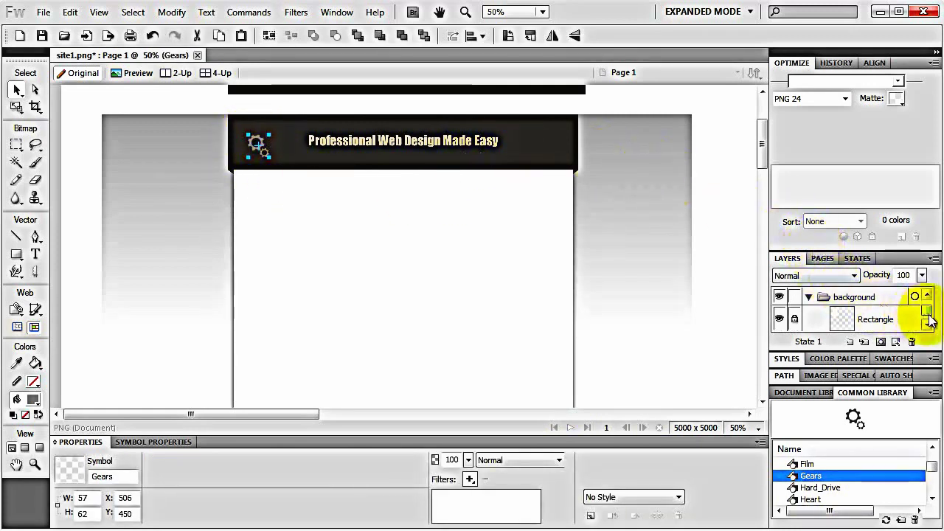
Apply the Wood 002 style from the Wood Styles set to the gears icon on the heading strip
scroll(923, 313, up, 5)
scroll(930, 316, down, 3)
scroll(919, 299, up, 3)
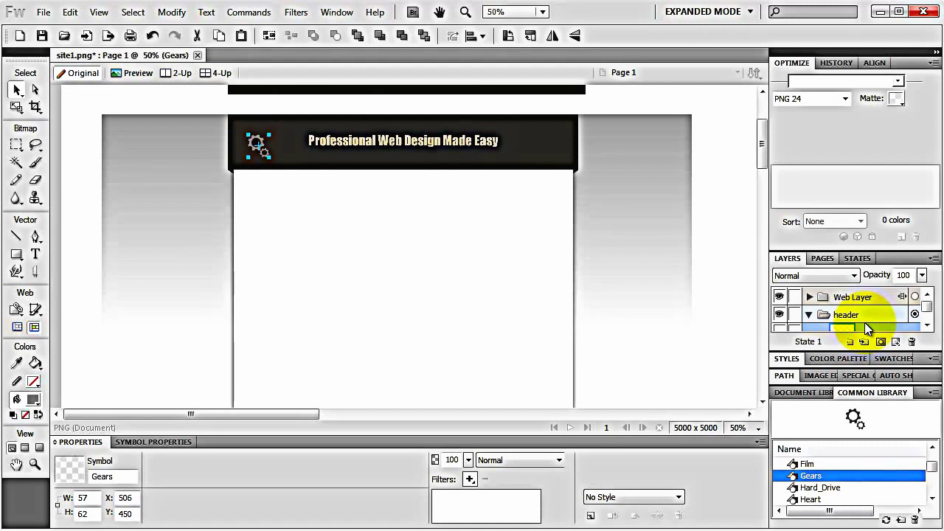
click(787, 358)
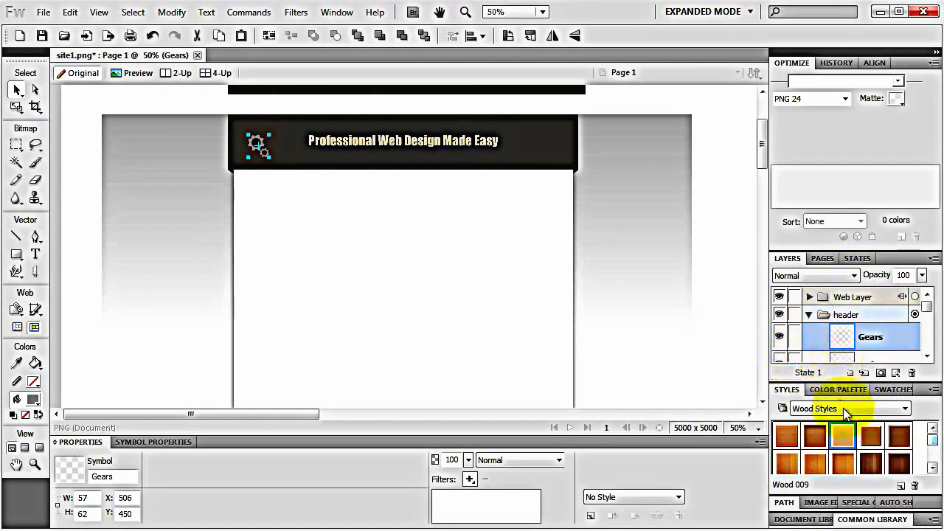
click(843, 437)
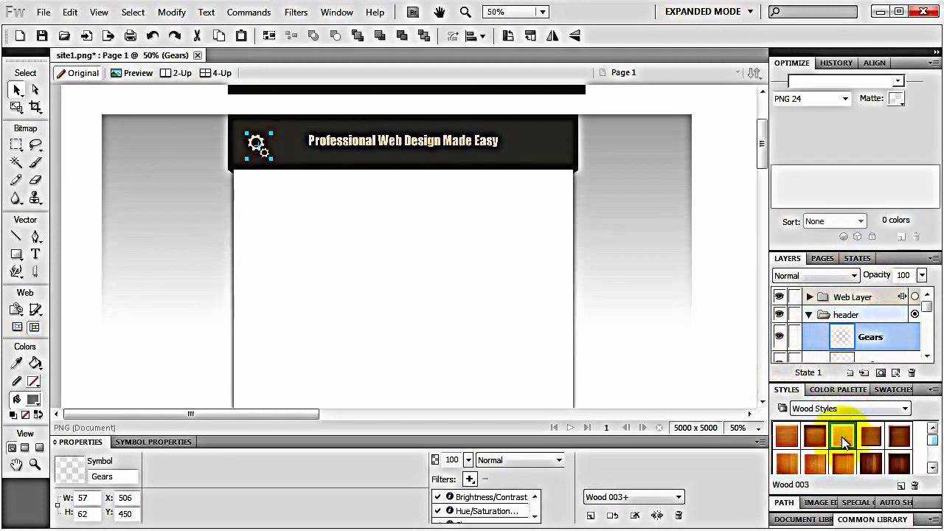
click(816, 442)
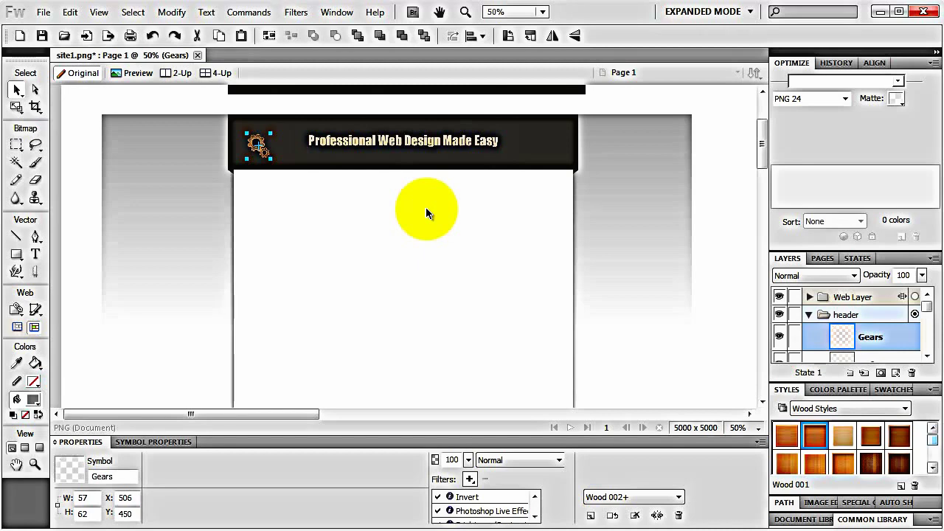
Try out a Lorem ipsum placeholder text block on the white panel and delete it
click(249, 13)
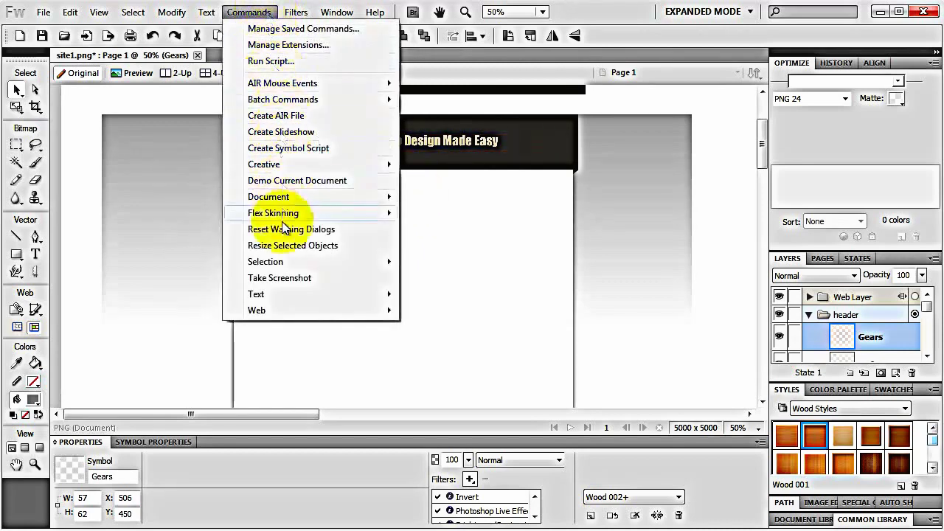
mouse_move(275, 295)
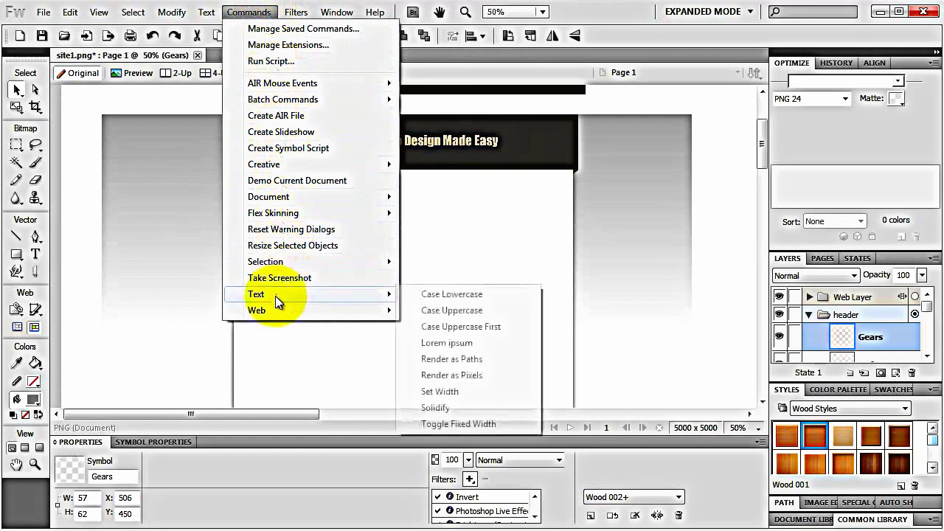
click(445, 344)
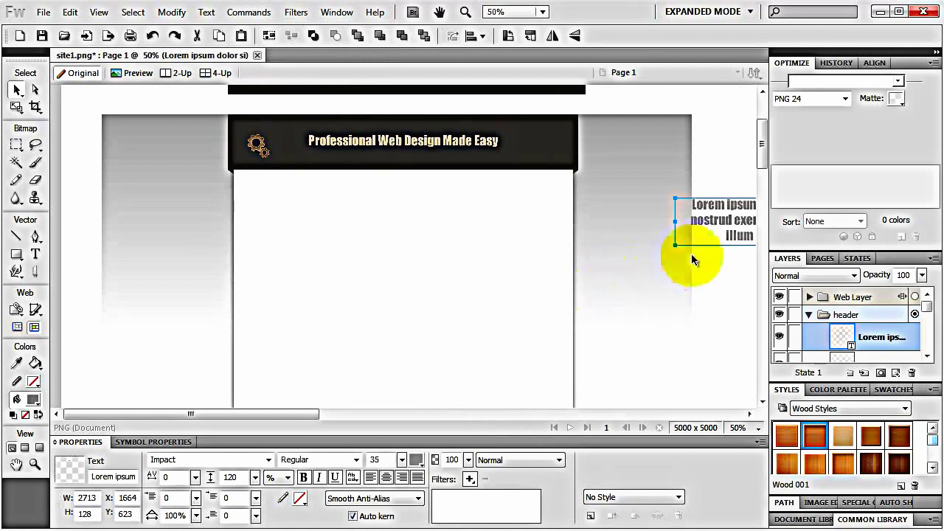
drag(726, 223, 323, 227)
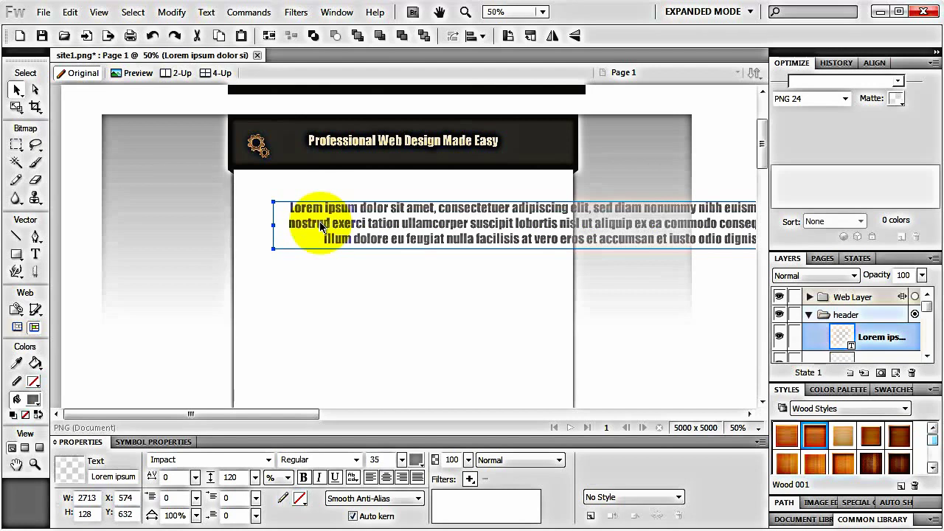
key(Delete)
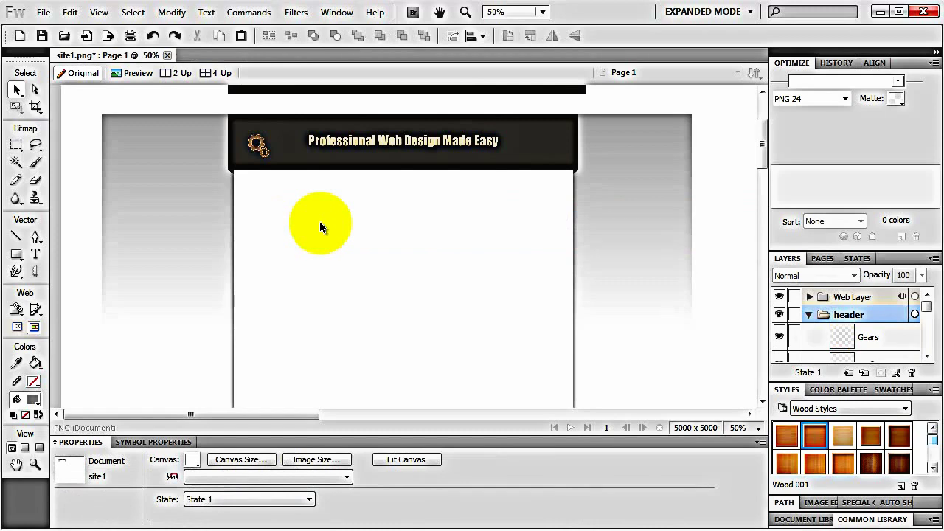
Draw a rectangle in the upper part of the white panel and set its size to 240 wide by 60 high
drag(17, 254, 57, 270)
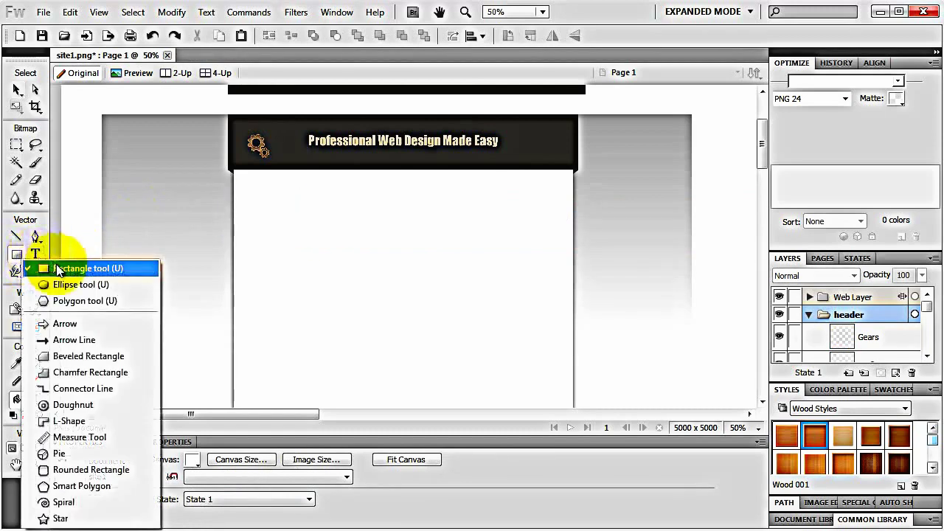
click(58, 271)
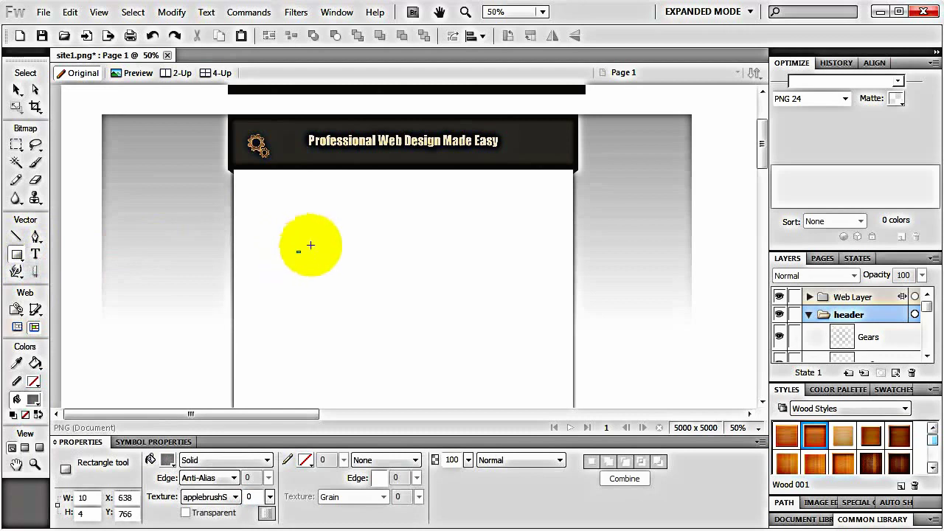
drag(311, 245, 397, 232)
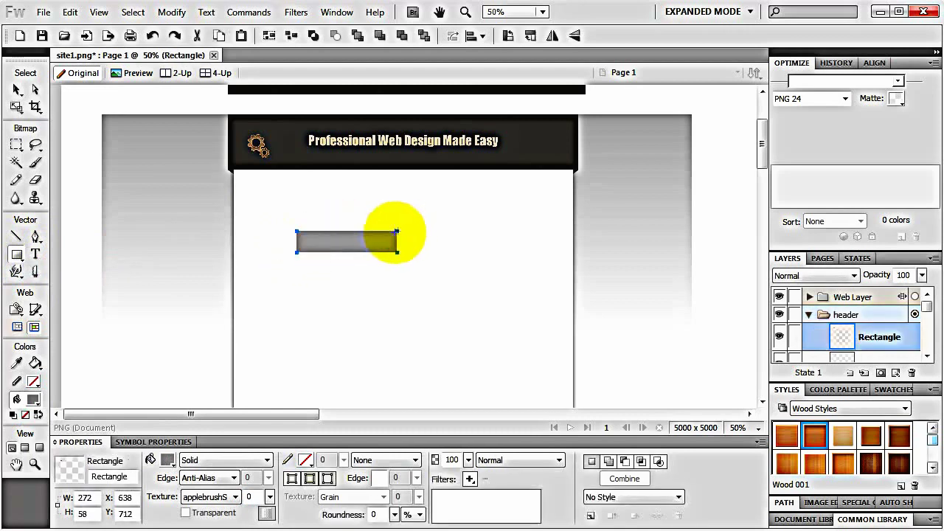
double_click(87, 498)
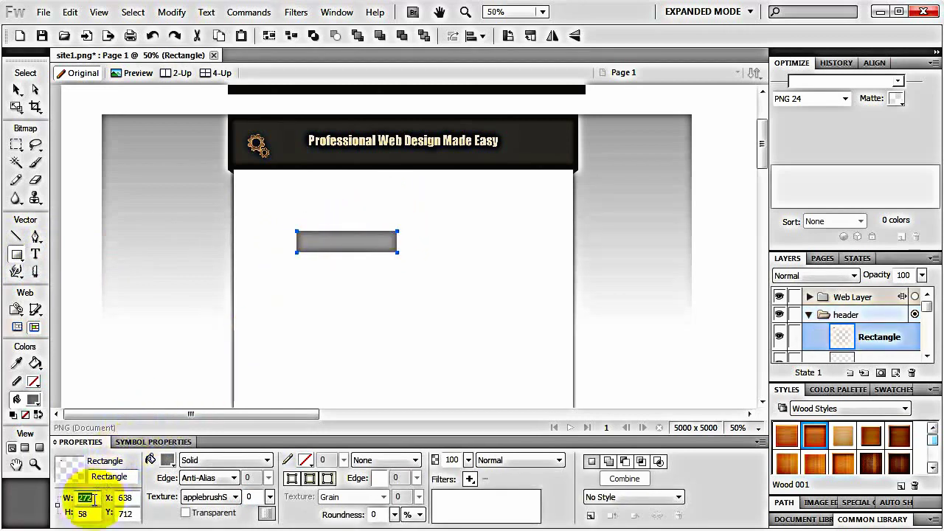
text(240)
key(Return)
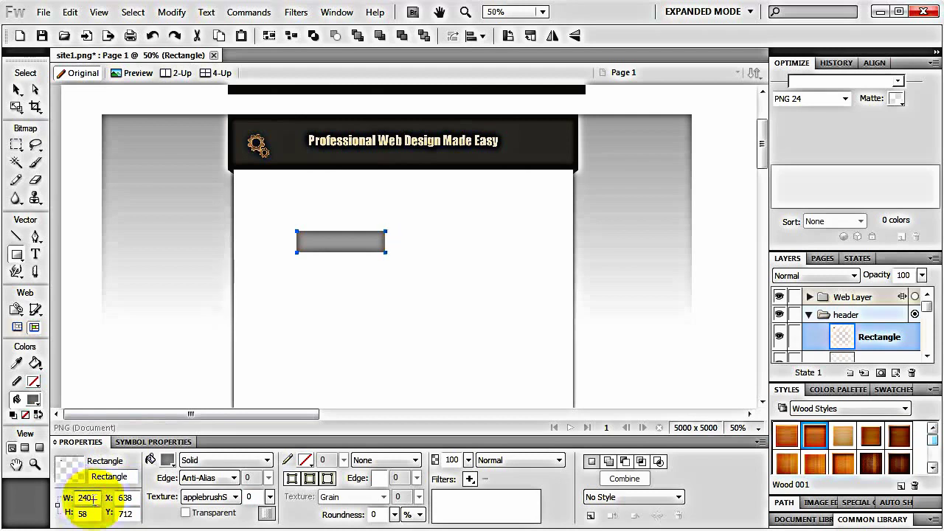
double_click(90, 516)
text(6)
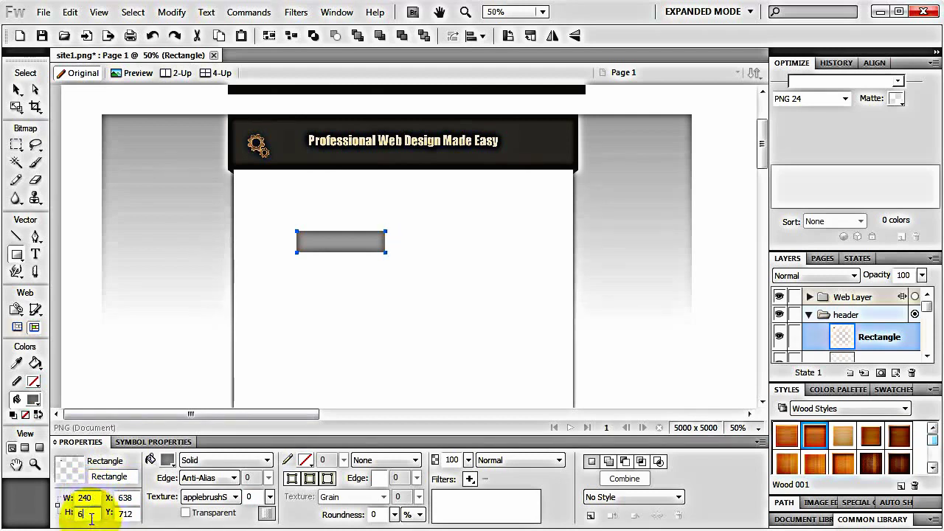
text(0)
key(Return)
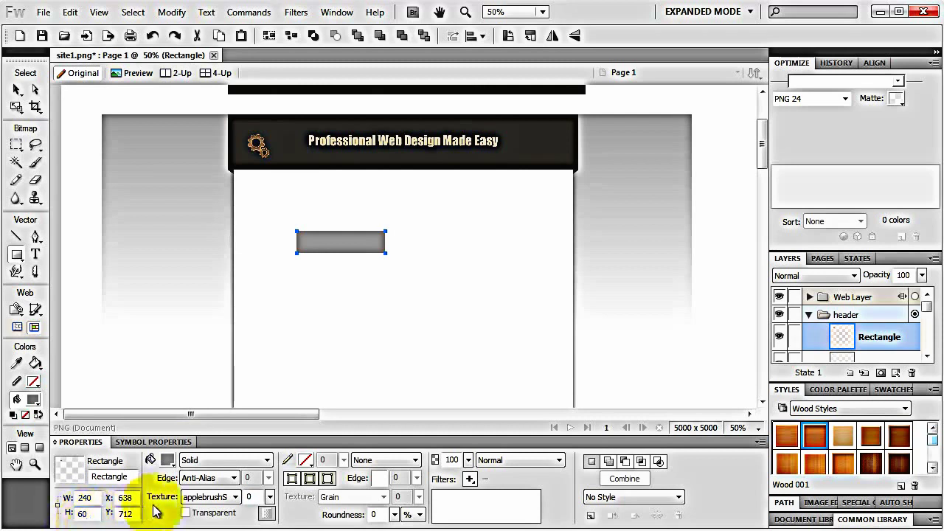
Set the rectangle's corner roundness to 60% and fill it with solid yellow
click(382, 514)
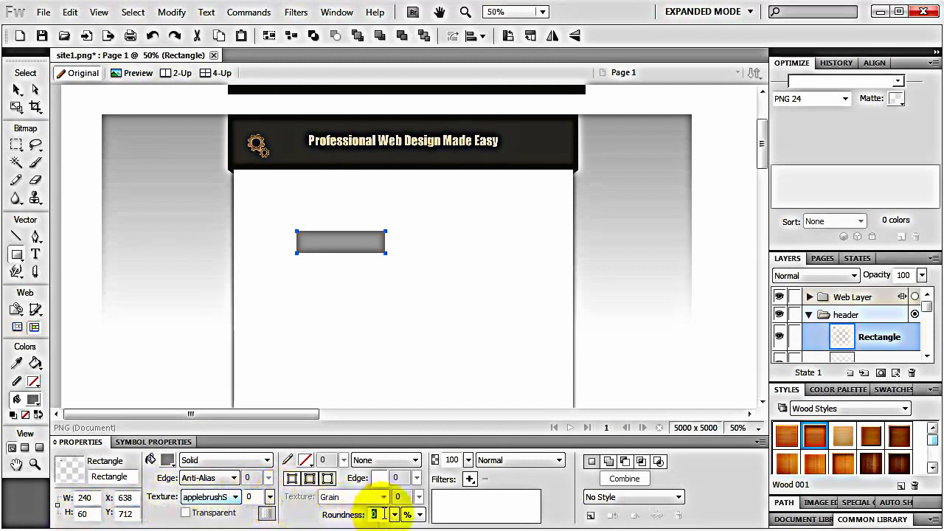
text(60)
key(Return)
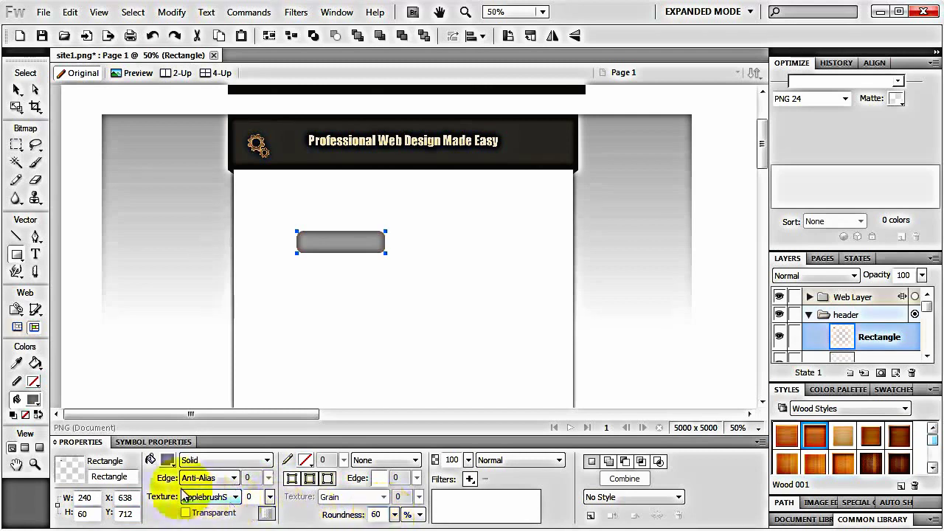
click(169, 460)
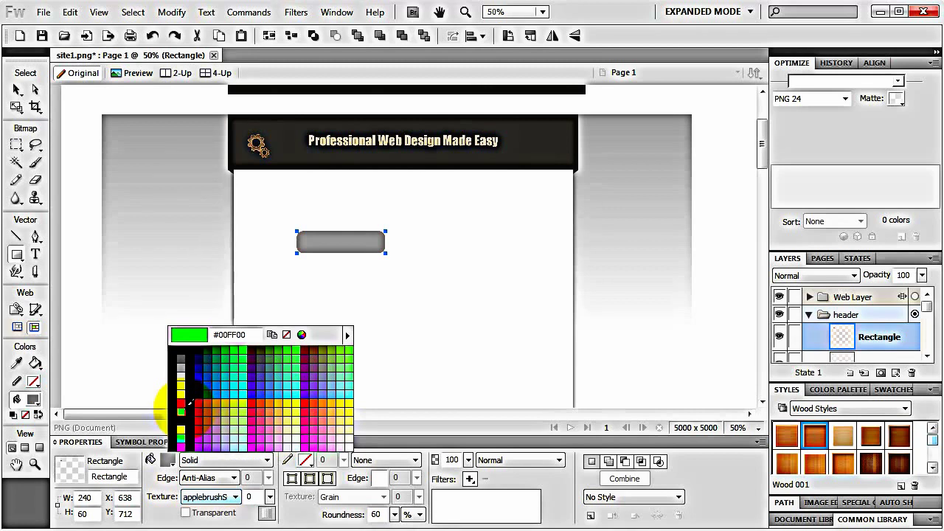
click(181, 394)
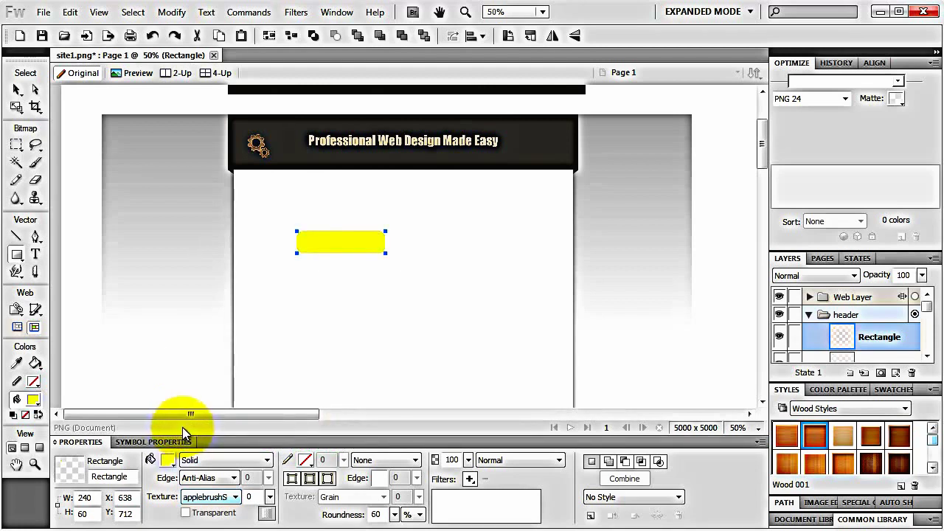
Add the text "Add to Cart" over the yellow rectangle and shift it slightly to X 616, Y 724
click(35, 254)
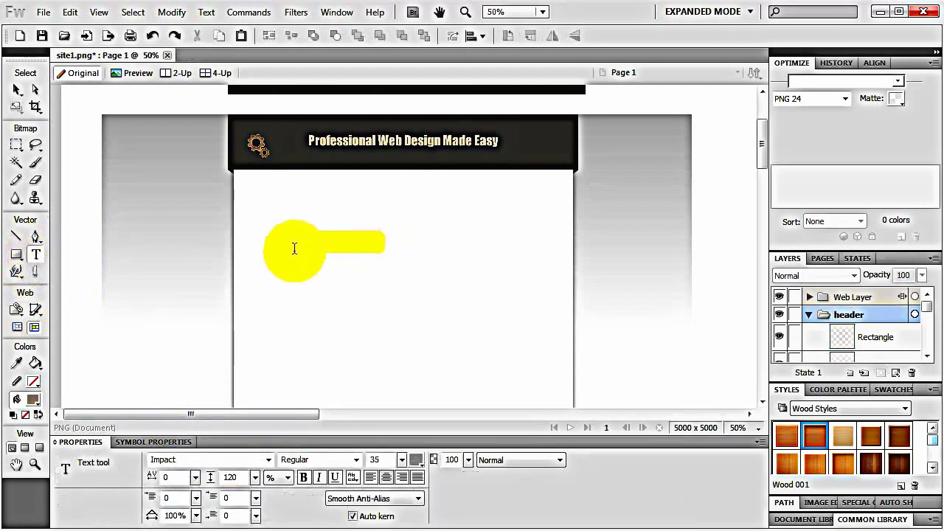
drag(291, 251, 411, 234)
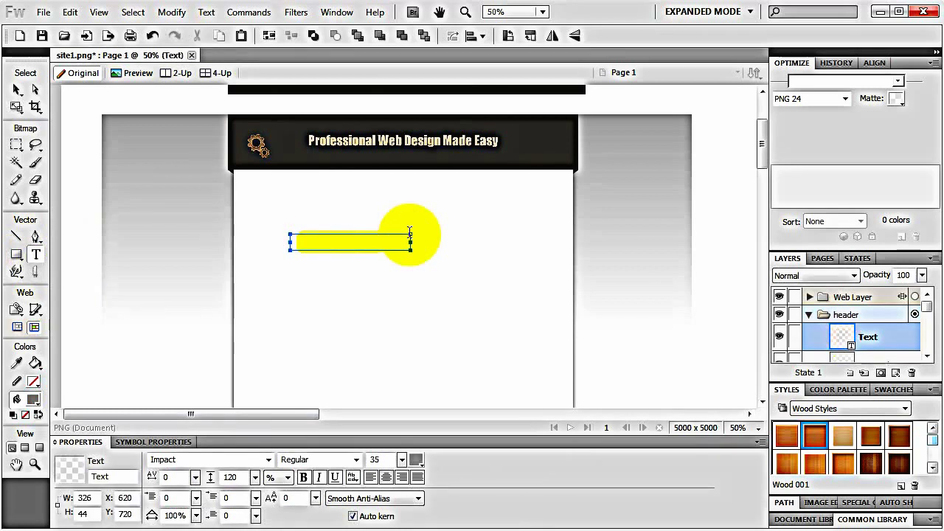
text(Add to Cart)
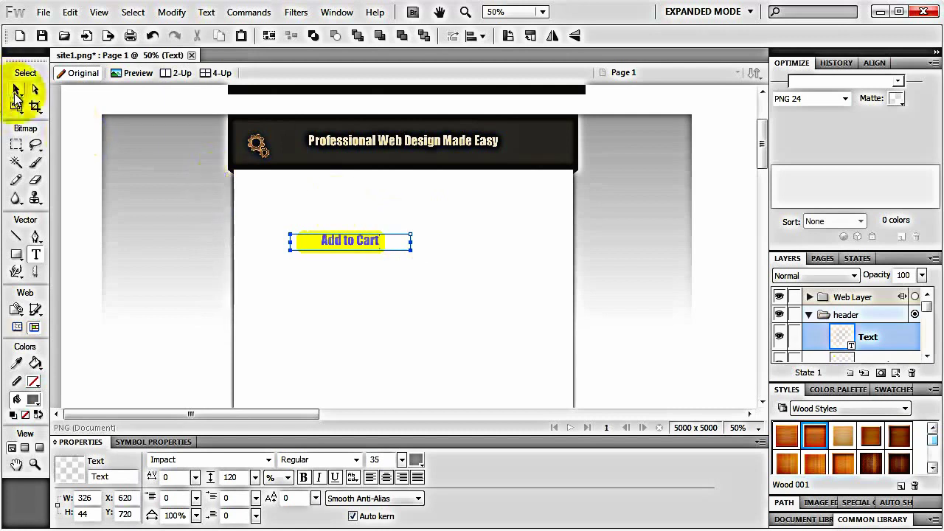
click(16, 90)
drag(347, 245, 347, 249)
Change the Add to Cart text's font to Tahoma in the Bold style, without the extra simulated bold
click(185, 460)
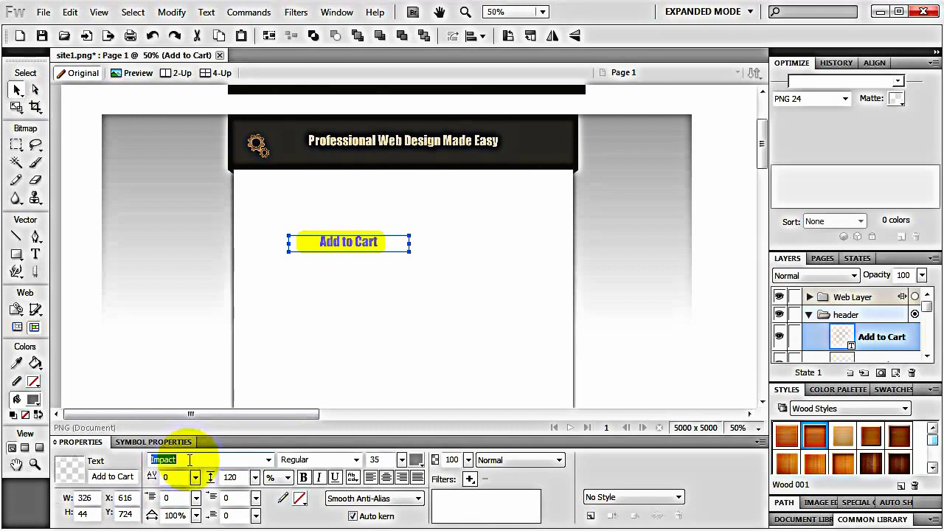
text(Tahoma)
key(Return)
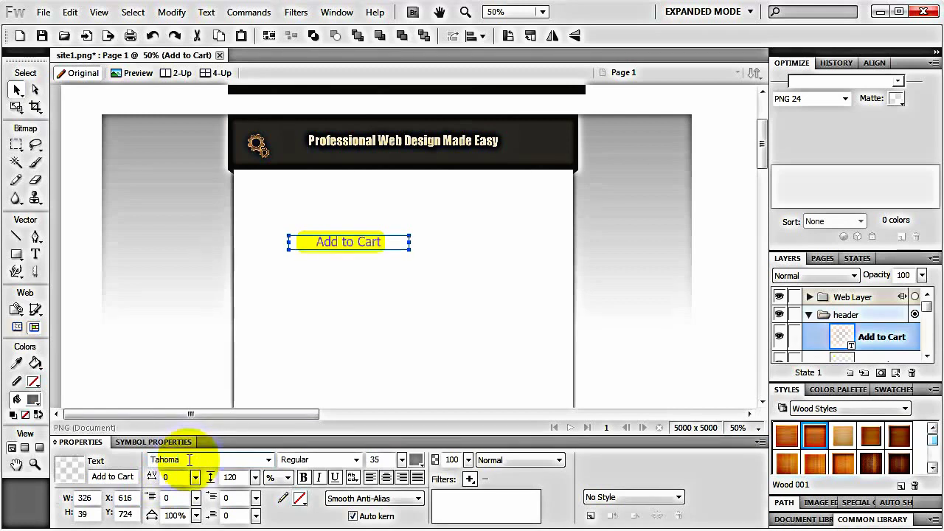
click(303, 477)
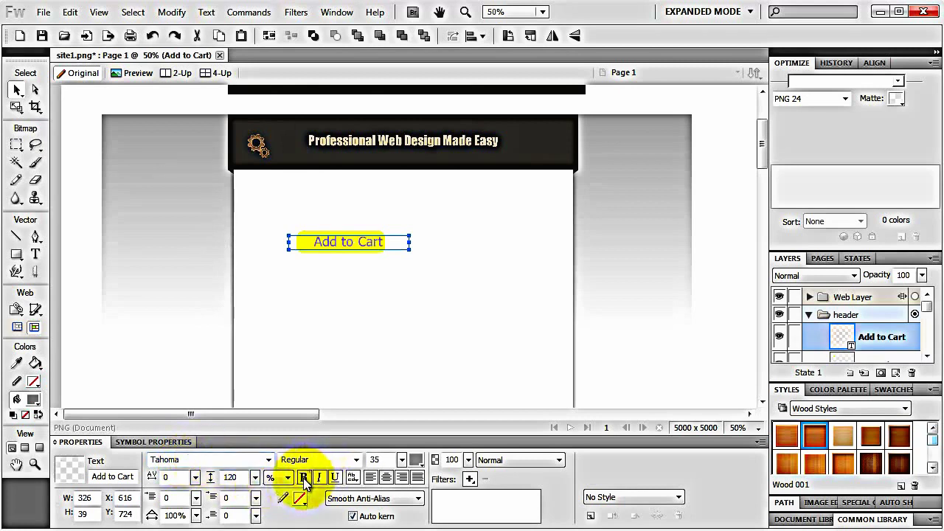
click(356, 459)
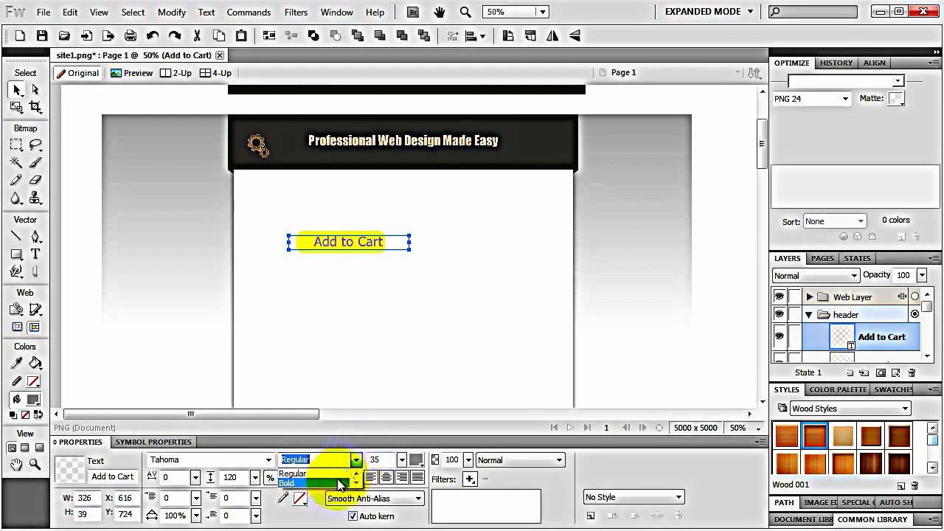
click(338, 483)
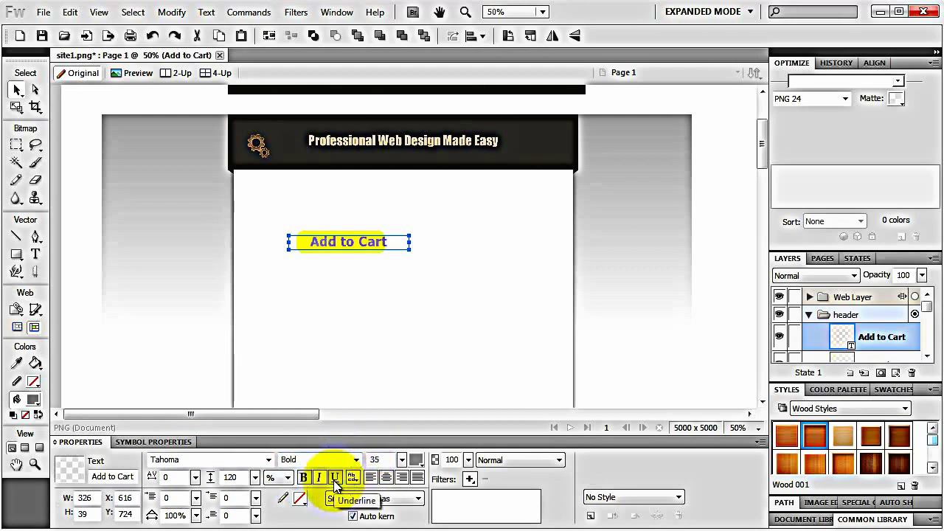
click(304, 477)
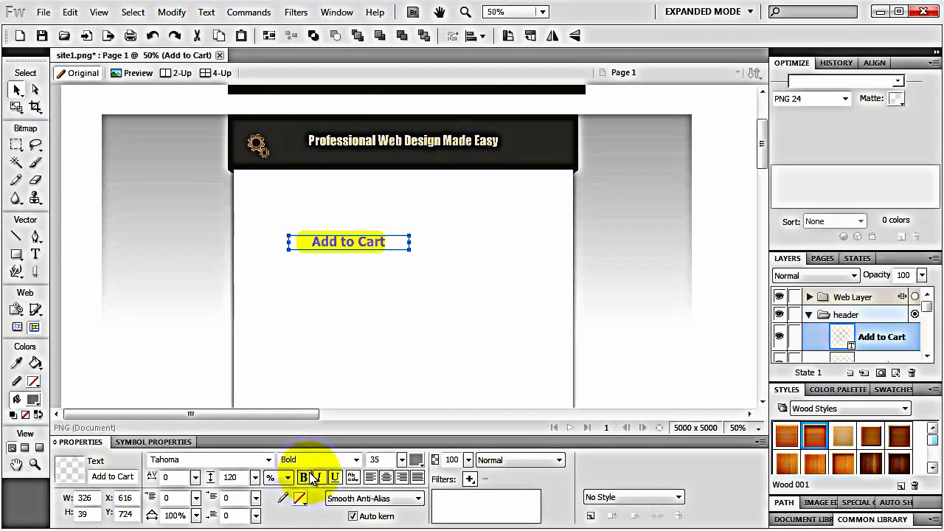
Set the Add to Cart text's size to 28 and colour it dark navy blue
double_click(377, 460)
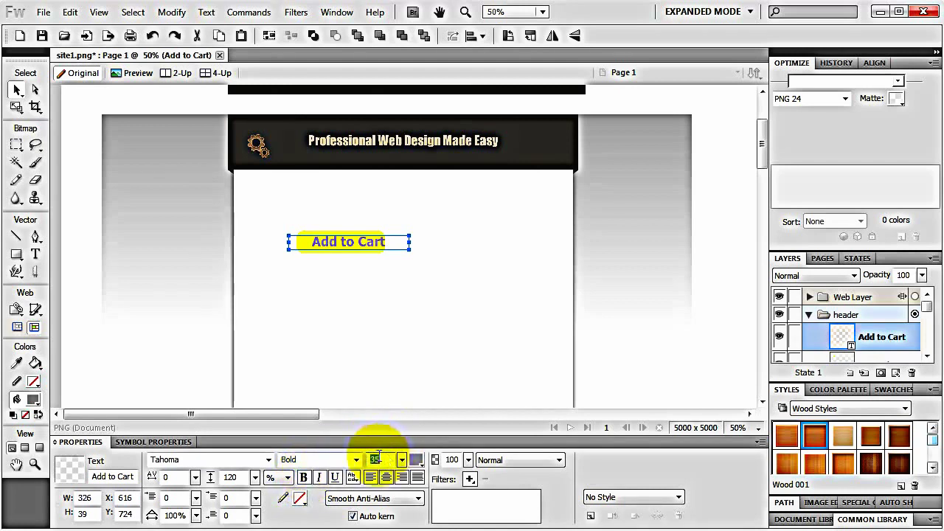
text(28)
key(Return)
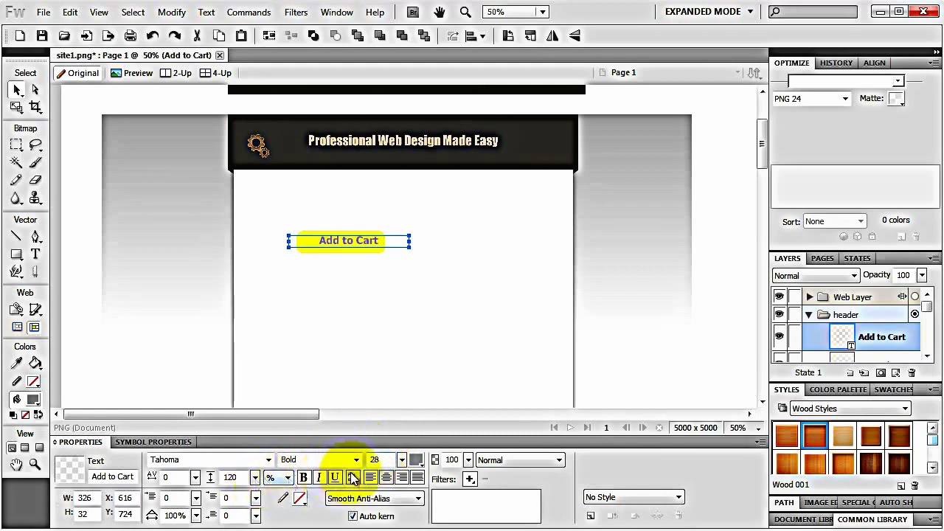
click(416, 460)
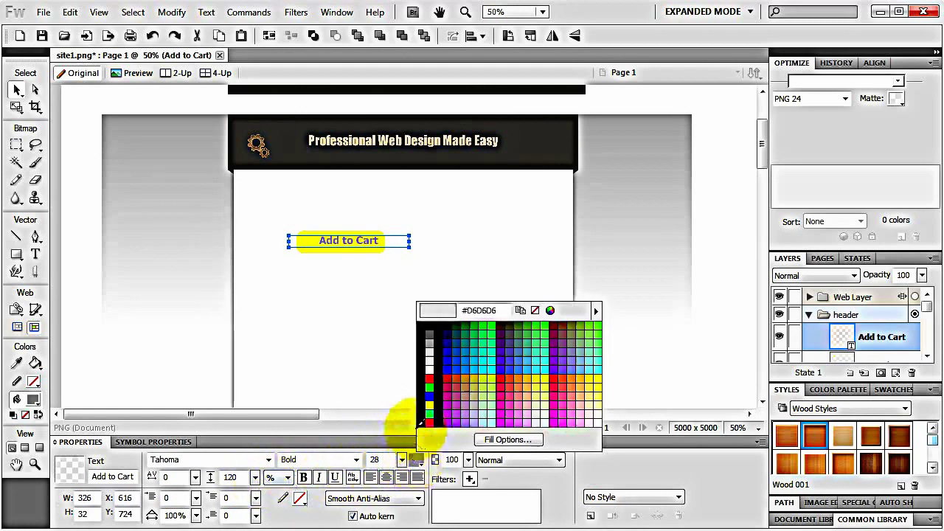
click(457, 342)
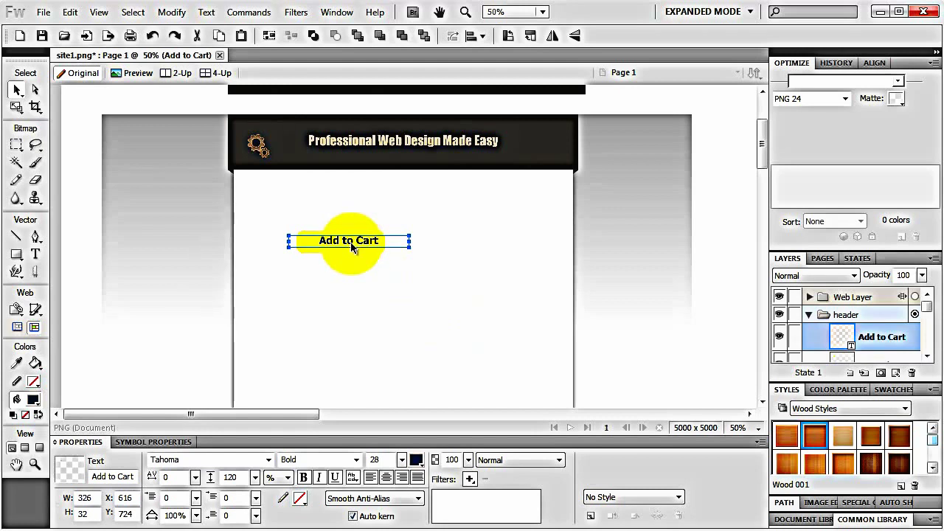
Magnify the Add to Cart label on the yellow button to 100%
key(ctrl+equal)
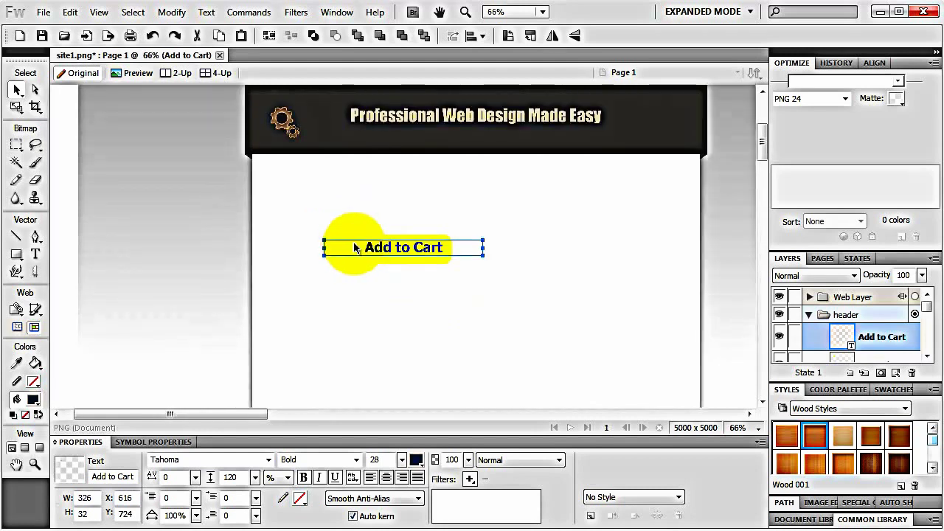
key(ctrl+equal)
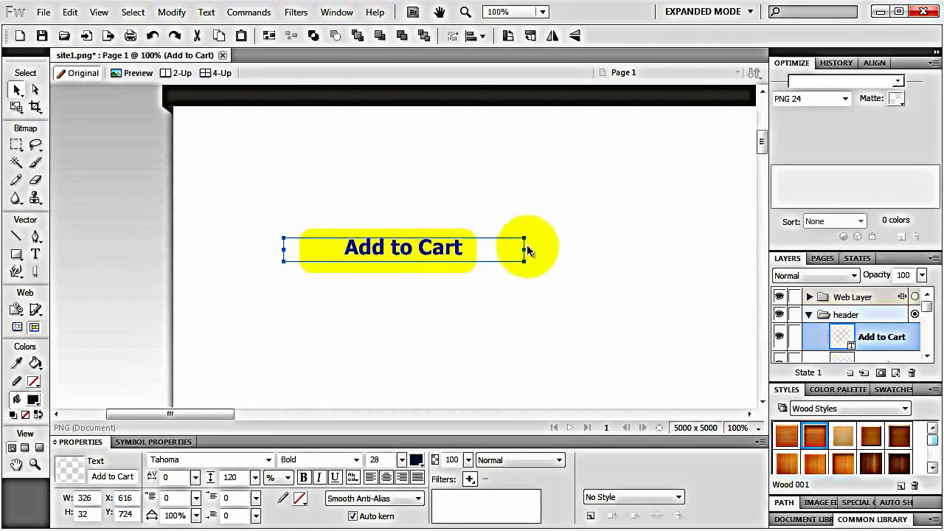
Resize the "Add to Cart" text box to about 241 px wide to match the yellow rectangle, and center the text on it
drag(524, 250, 477, 255)
drag(284, 253, 303, 254)
mouse_move(385, 248)
mouse_down()
mouse_move(395, 254)
mouse_move(388, 250)
mouse_up()
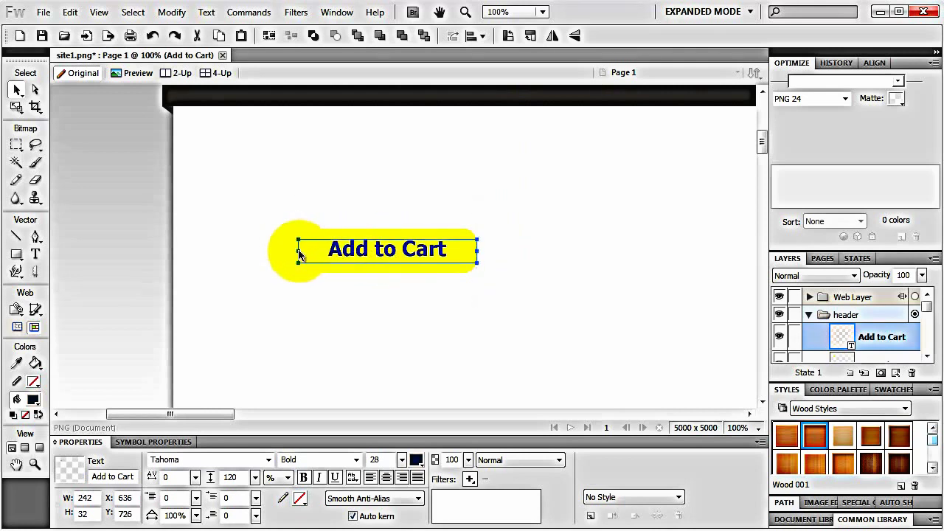
drag(299, 253, 300, 253)
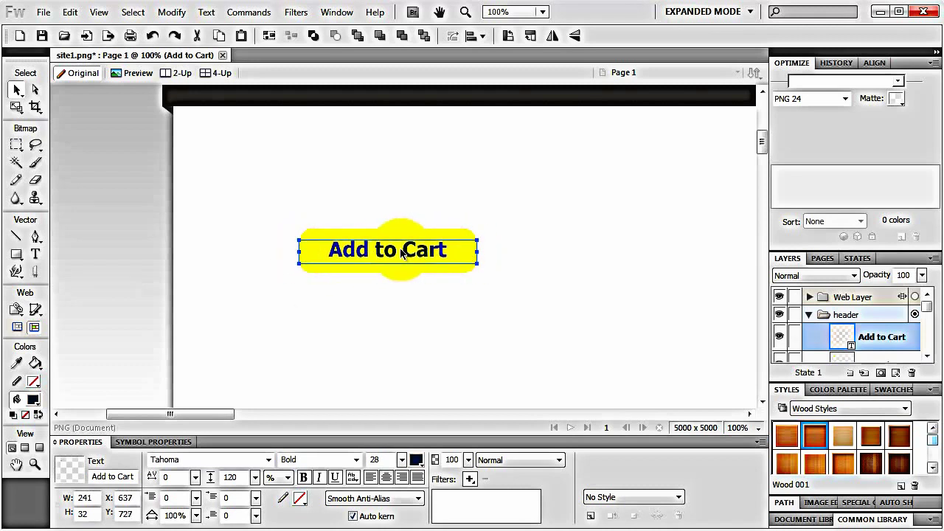
key(Down)
key(Down)
key(Down)
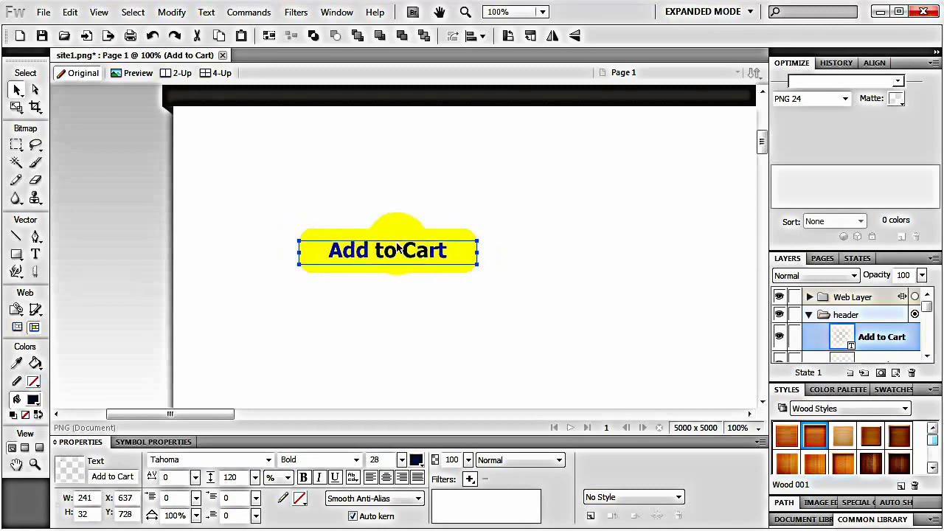
click(390, 198)
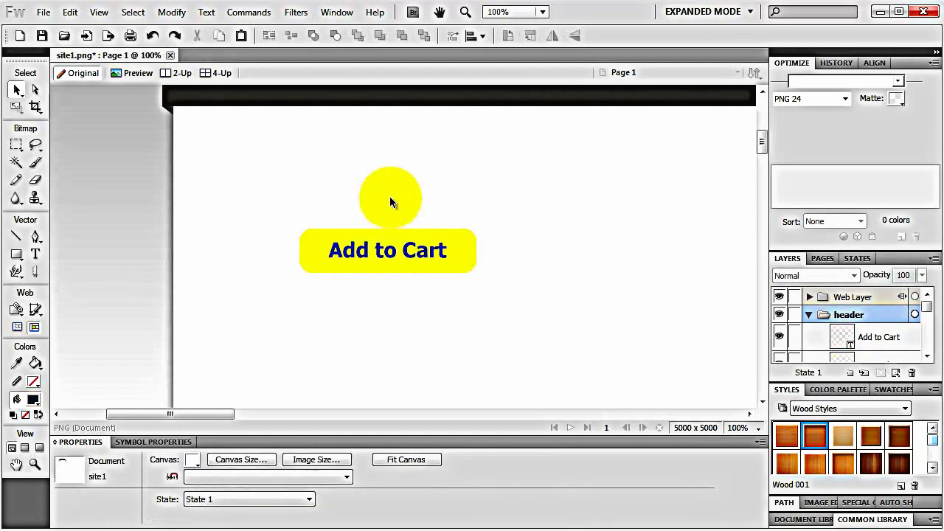
Apply a linear top-to-bottom Auto Vector Mask to the yellow rectangle and stretch its gradient well past the lower edge for a subtle fade
click(406, 237)
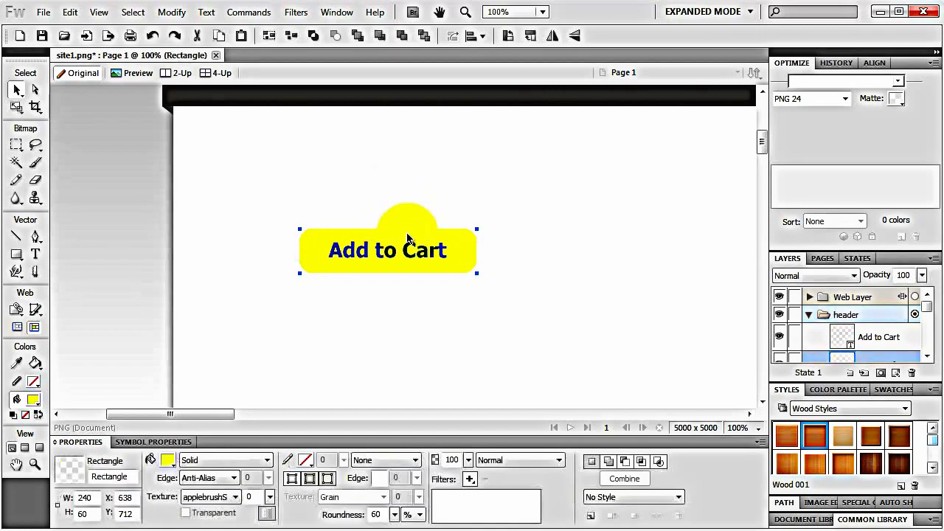
click(248, 12)
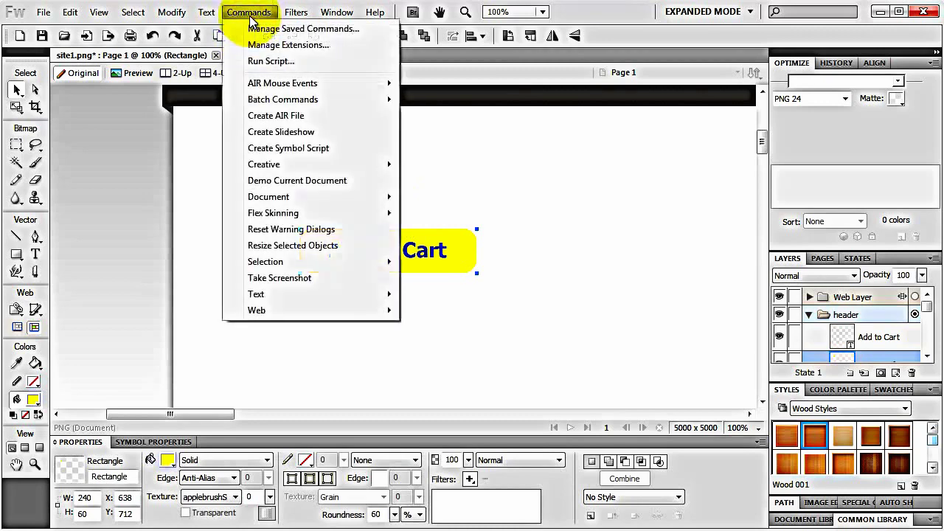
mouse_move(285, 164)
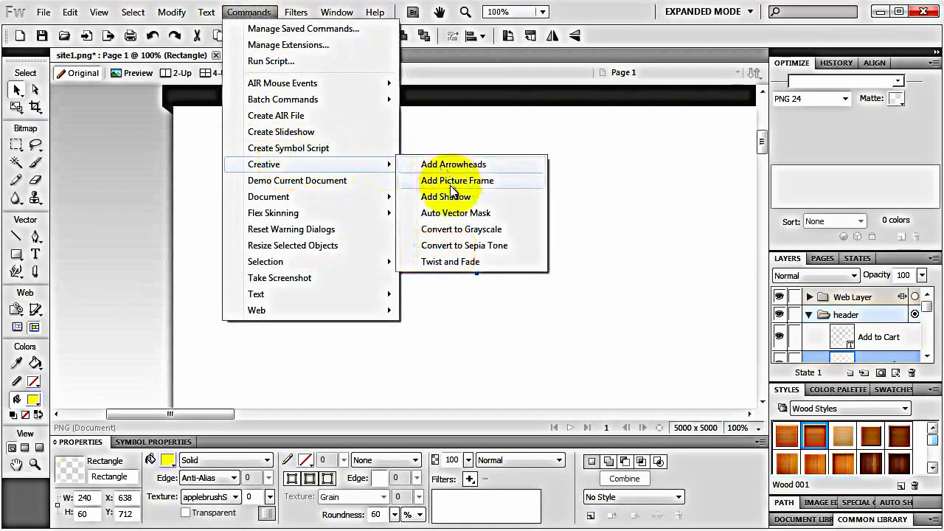
click(457, 212)
drag(436, 185, 580, 175)
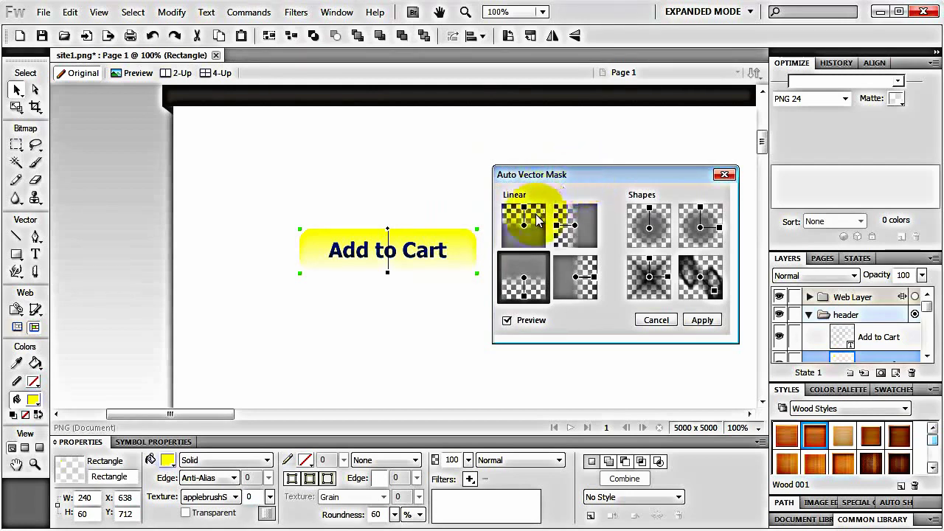
click(524, 278)
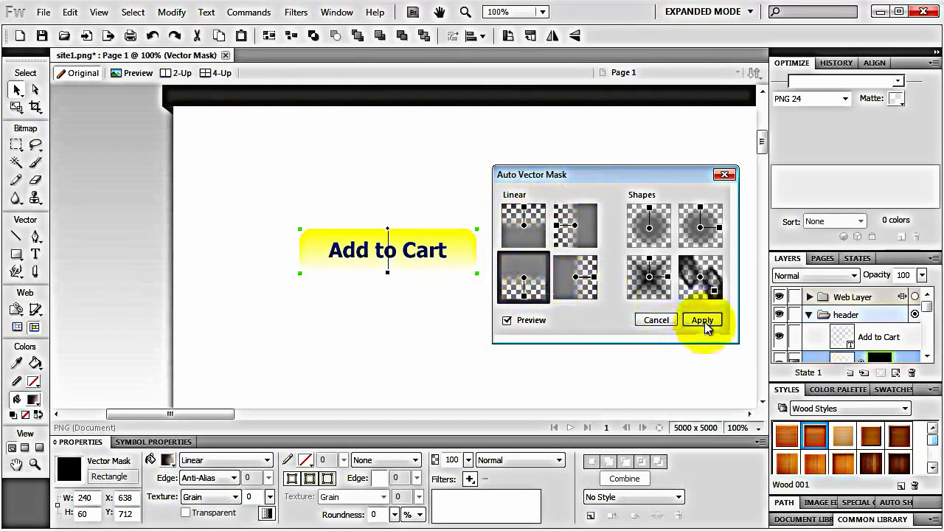
click(702, 320)
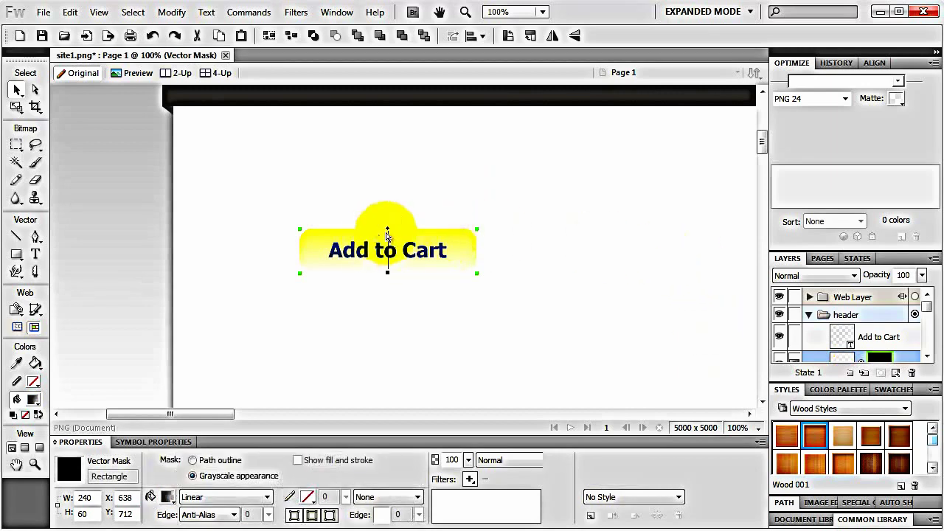
drag(390, 232, 535, 373)
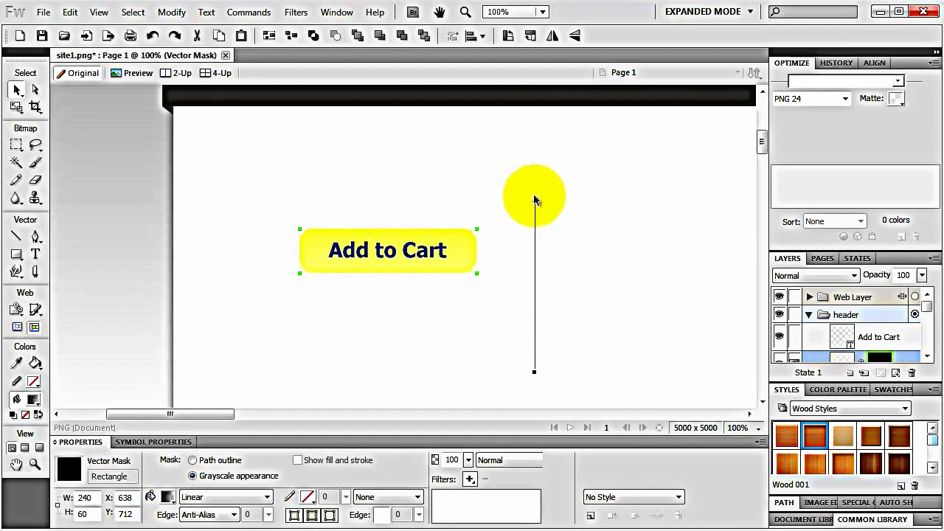
mouse_move(534, 206)
mouse_down()
mouse_move(523, 208)
mouse_move(527, 188)
mouse_move(522, 217)
mouse_up()
Apply the linear top-to-bottom Auto Vector Mask to the "Add to Cart" text and extend its gradient well below the text to soften the fade
click(422, 251)
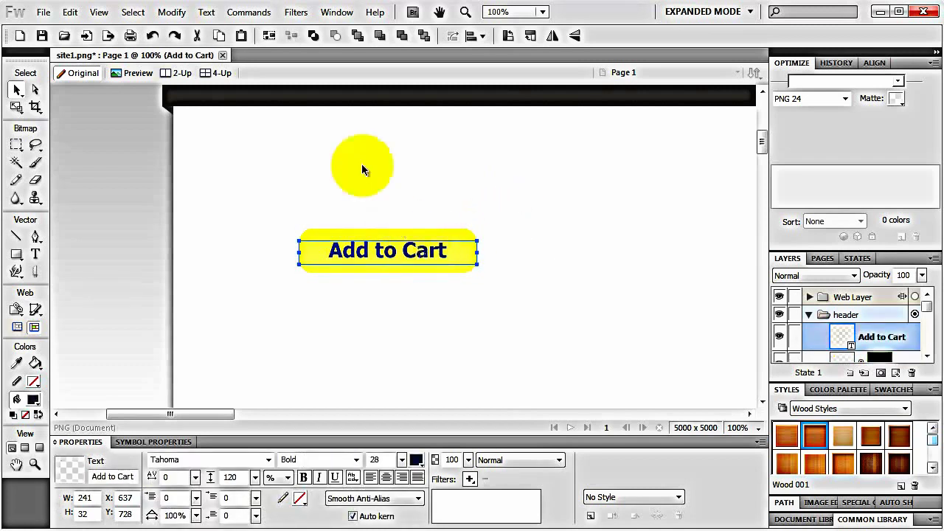
click(249, 12)
mouse_move(268, 163)
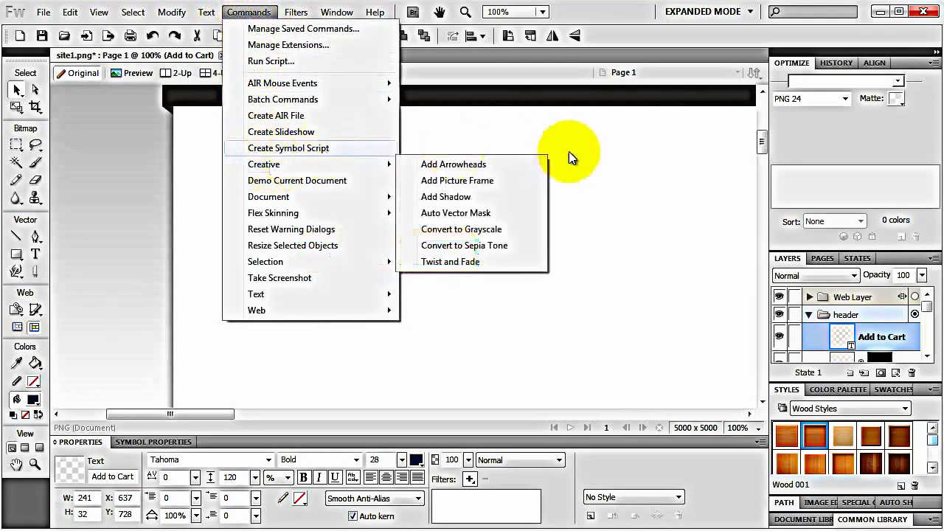
click(472, 214)
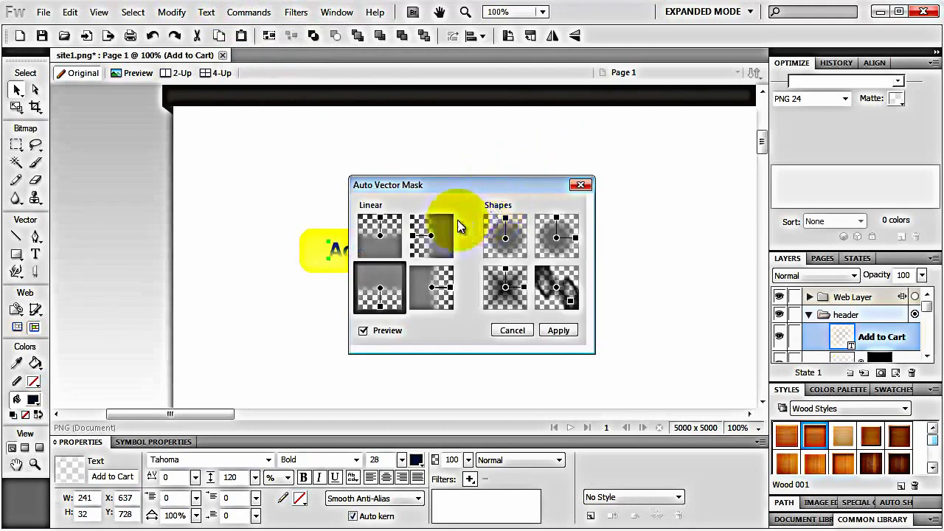
click(380, 284)
drag(480, 185, 588, 177)
click(664, 323)
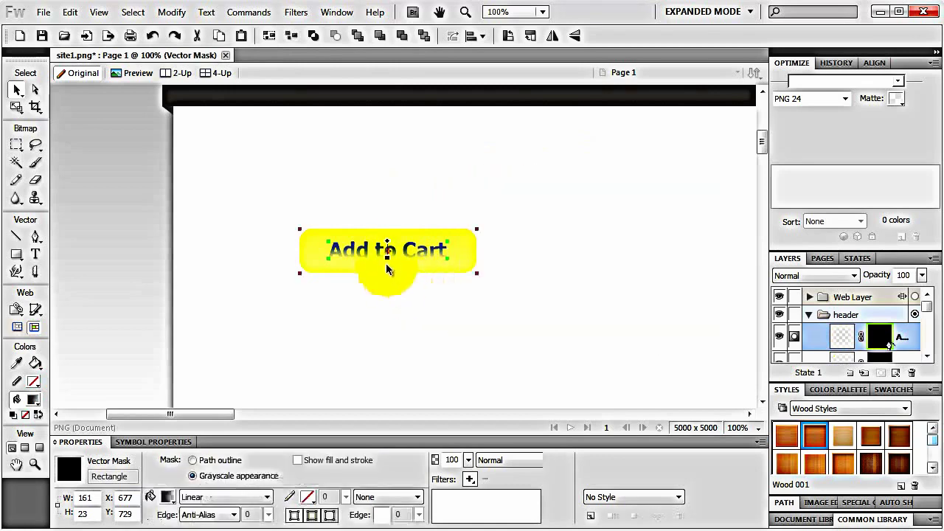
drag(454, 251, 508, 327)
drag(508, 235, 515, 241)
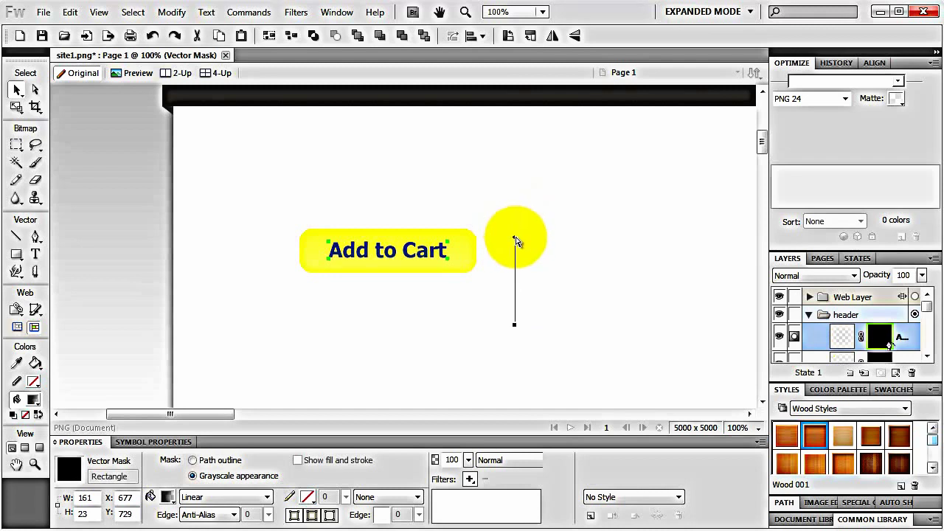
click(506, 189)
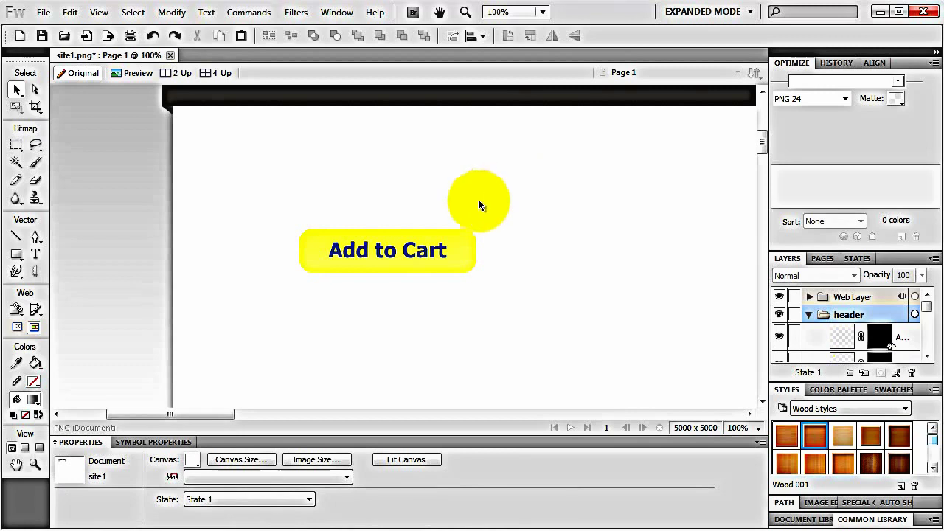
Duplicate the masked yellow rectangle and place the copy directly beneath the original, aligned with its sides
click(461, 237)
click(461, 236)
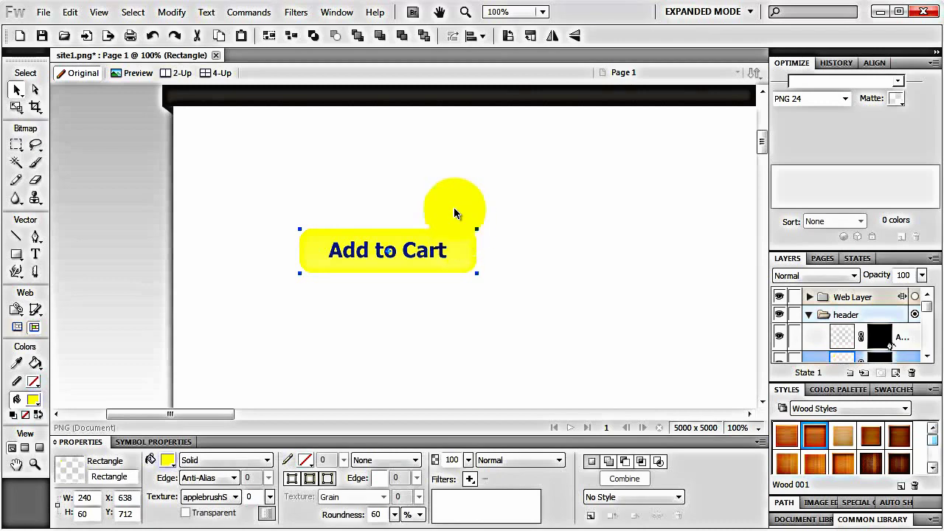
click(70, 12)
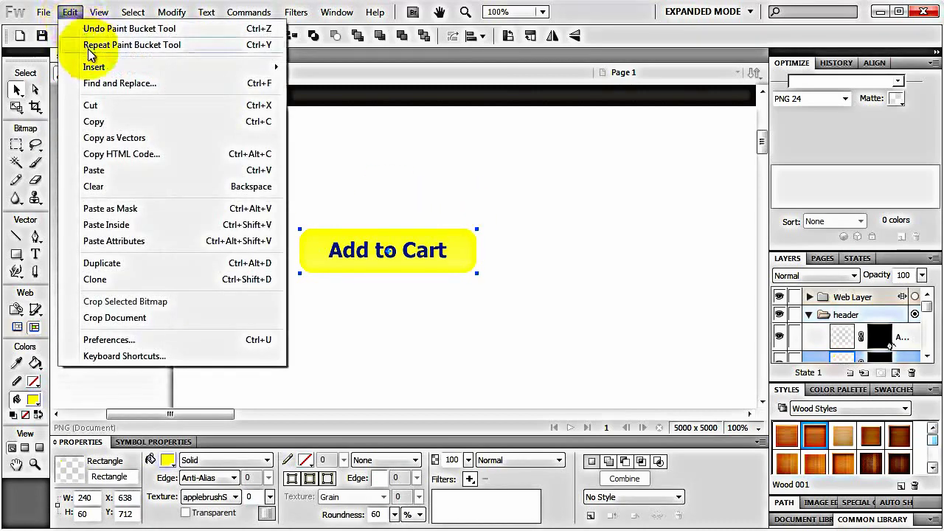
click(103, 263)
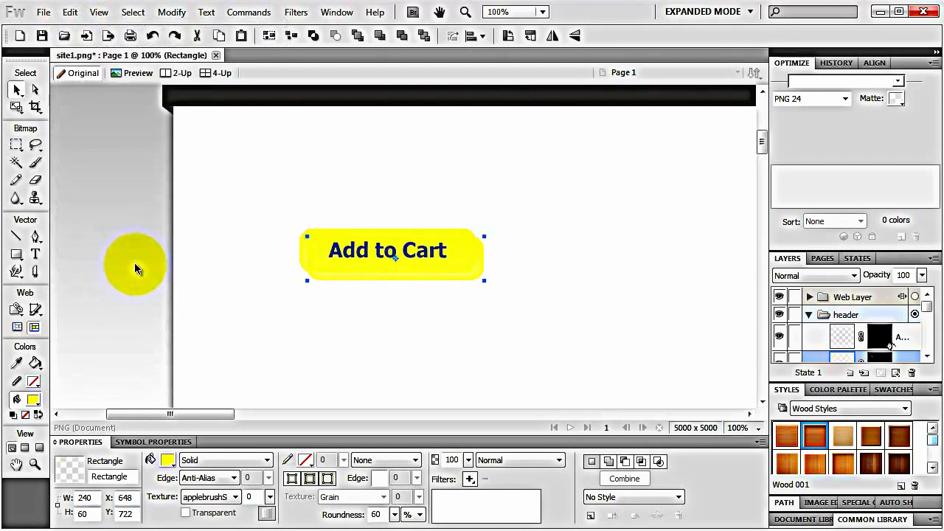
drag(370, 273, 364, 312)
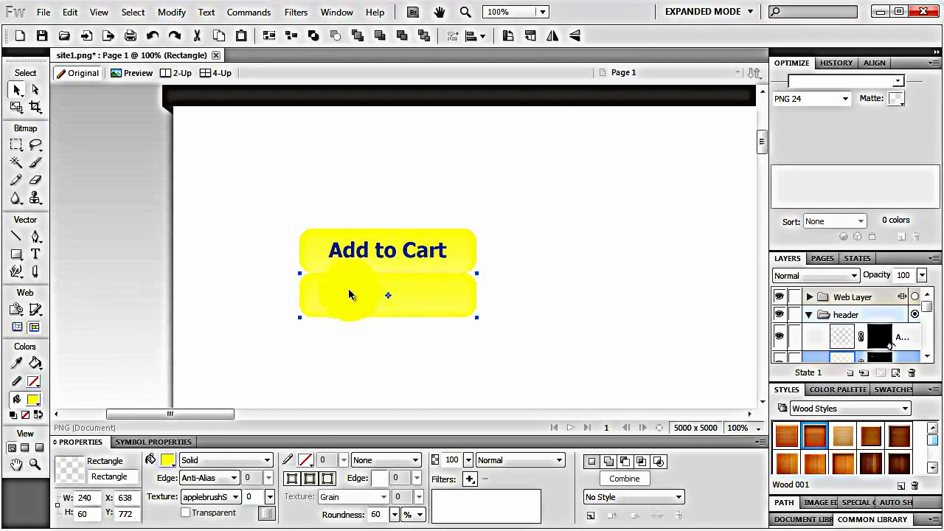
Fill the lower rectangle with gray and shorten its mask gradient so it fades out downward like a reflection
click(167, 460)
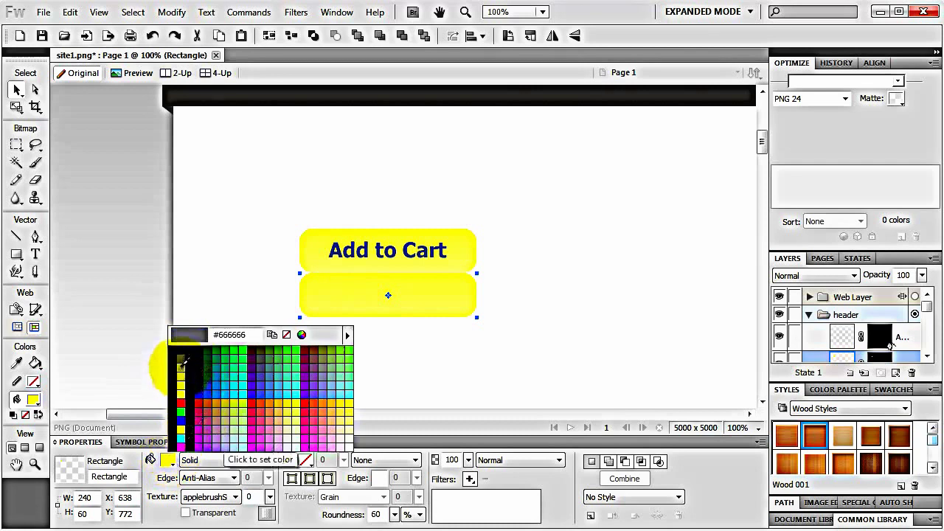
click(184, 373)
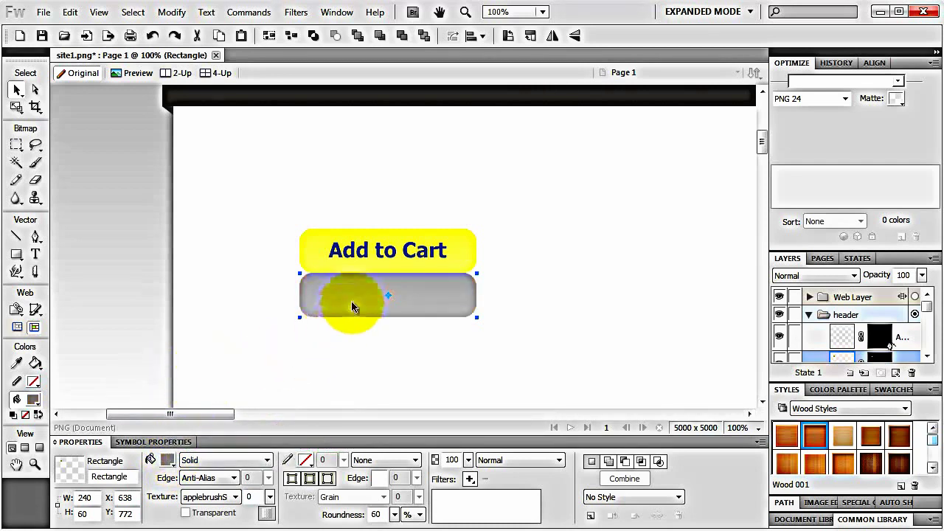
click(876, 359)
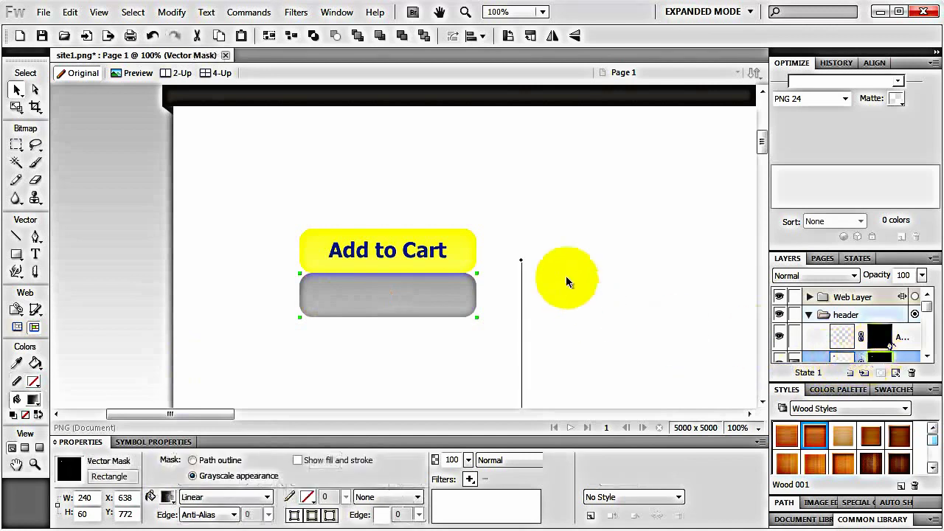
drag(518, 266, 521, 189)
drag(520, 356, 521, 238)
drag(521, 190, 529, 253)
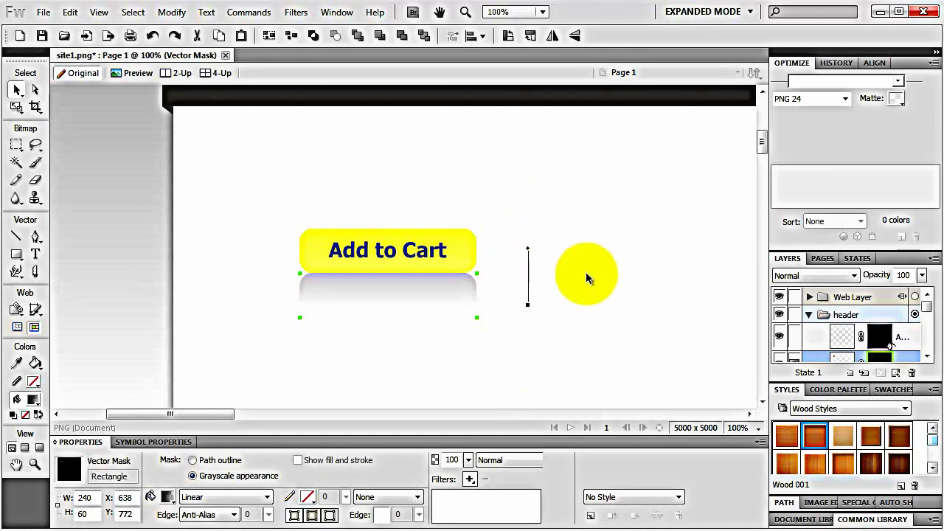
click(583, 273)
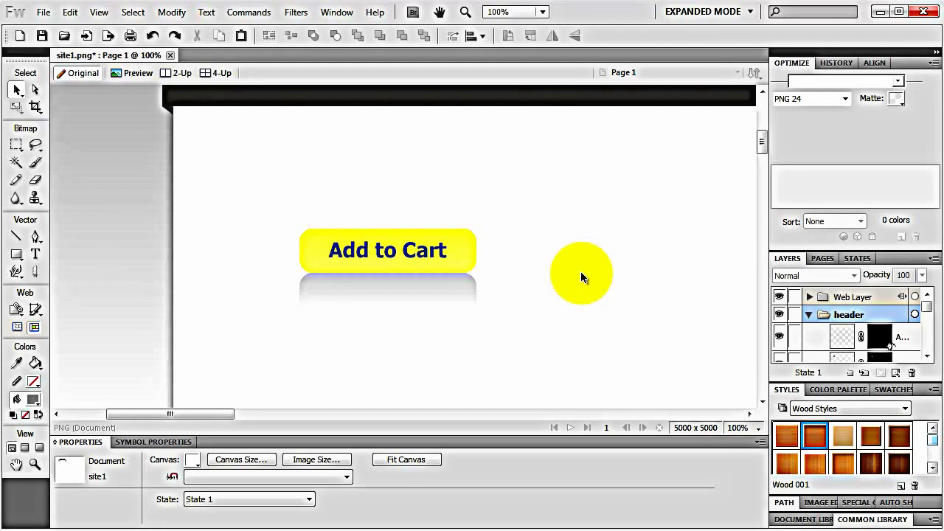
Copy the whole button with its reflection to the empty area beside it, and delete the gray reflection from the copy
drag(539, 193, 403, 346)
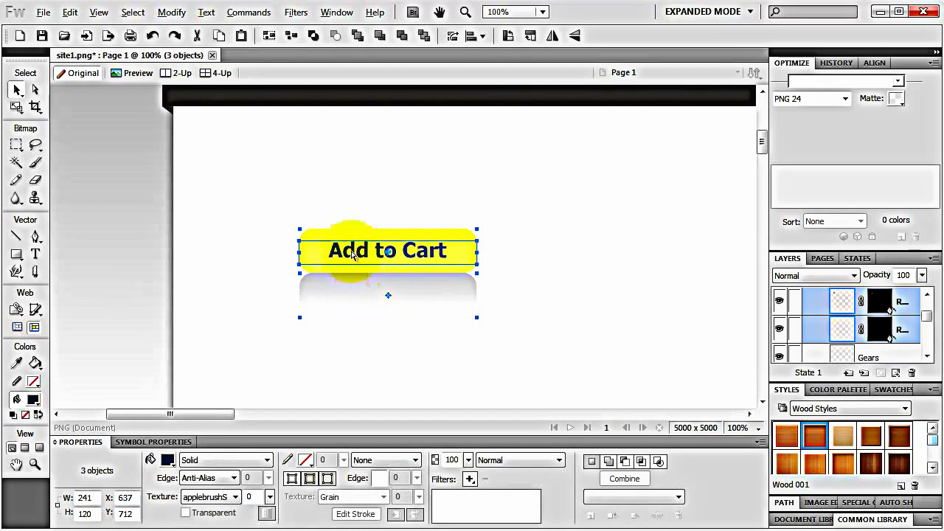
alt+drag(342, 235, 551, 233)
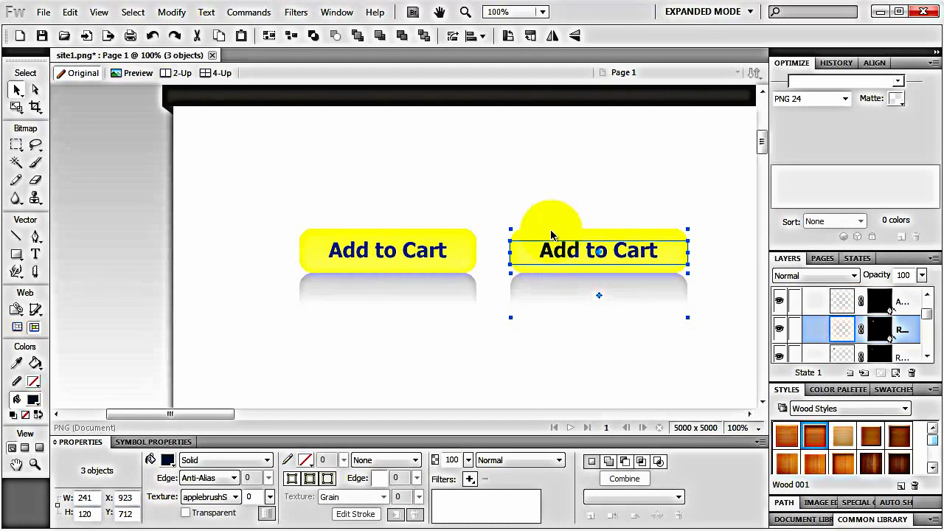
click(574, 284)
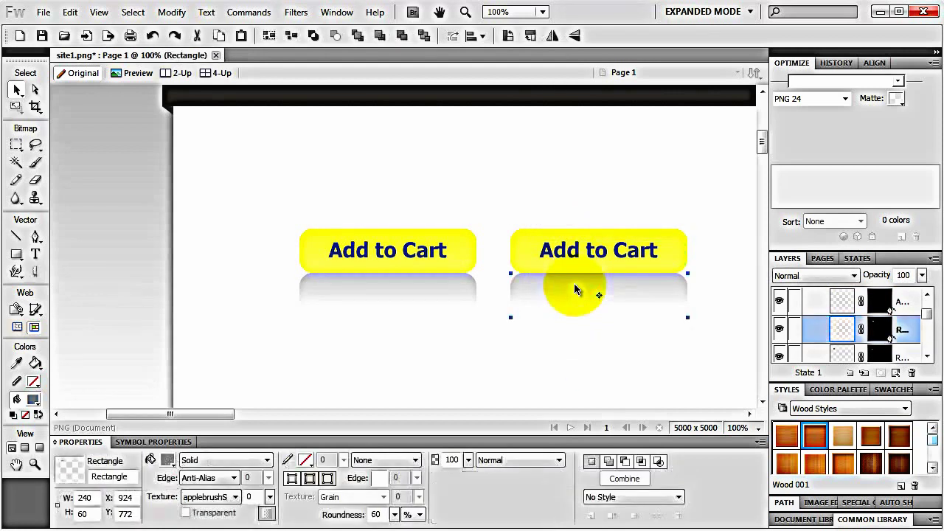
key(Delete)
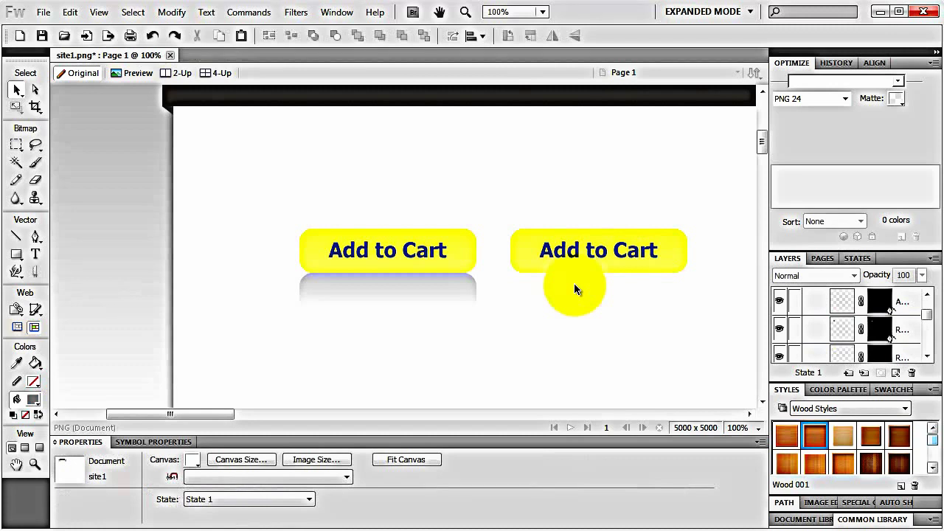
Remove the vector mask from the copied button's yellow rectangle, discarding the mask instead of applying it
click(598, 235)
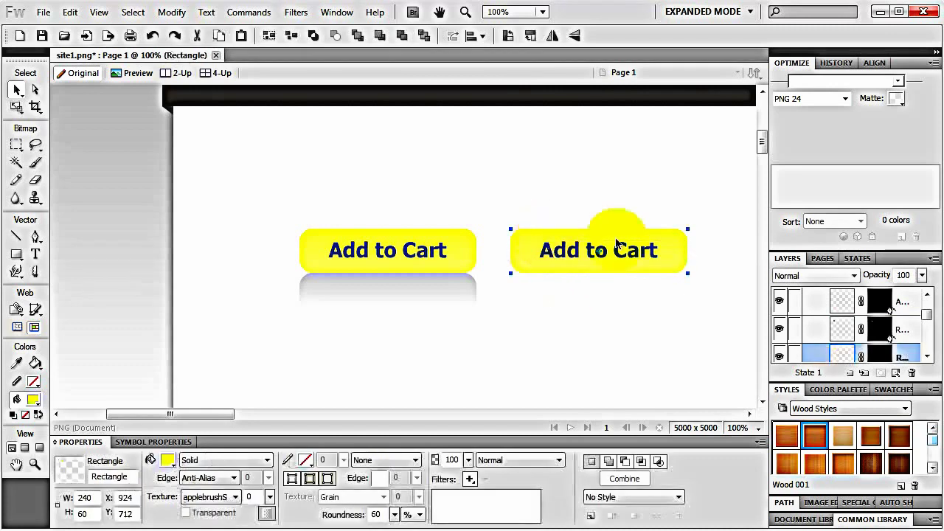
click(896, 372)
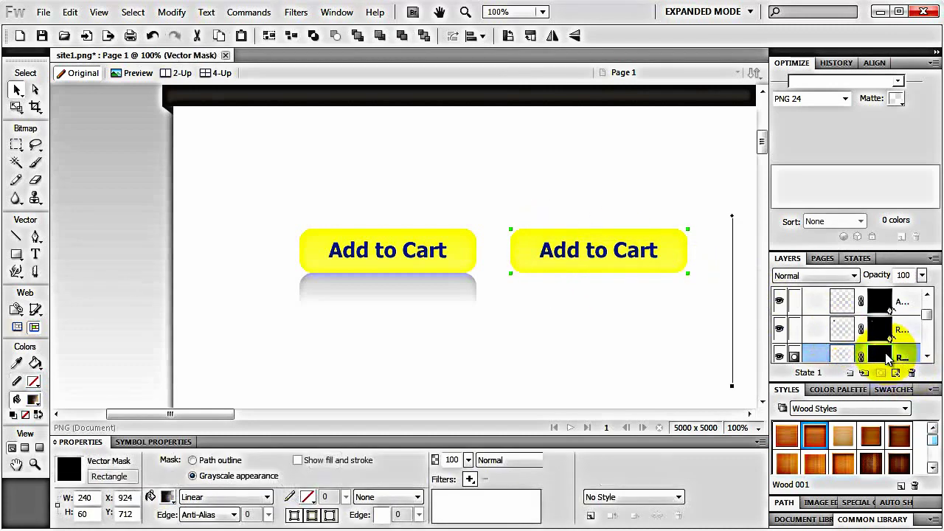
key(Delete)
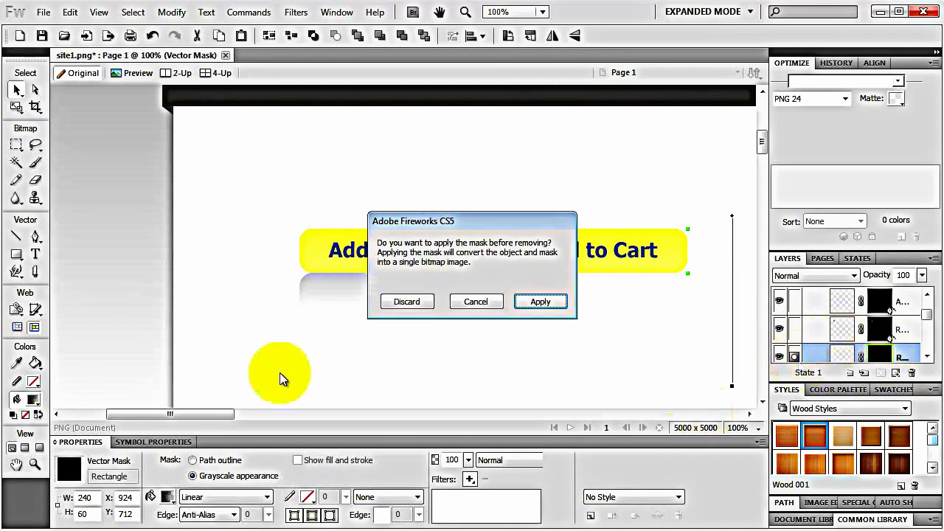
click(422, 299)
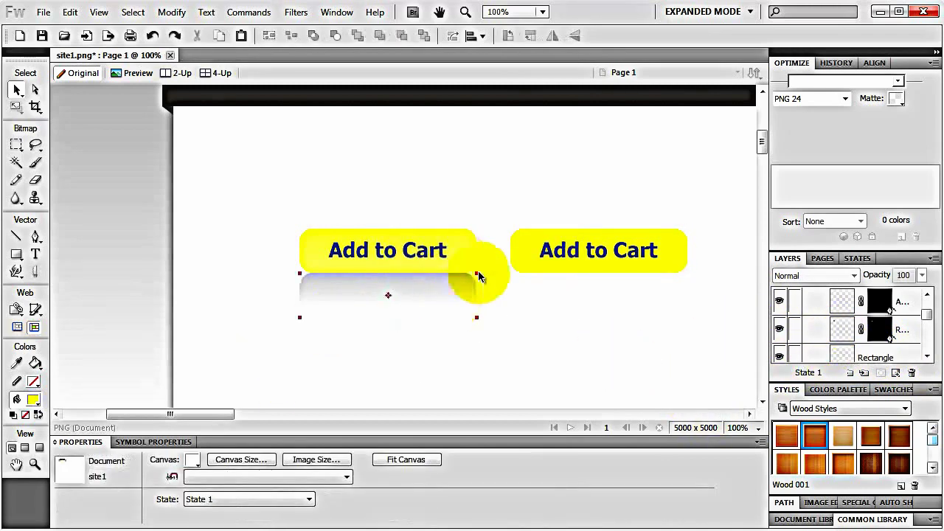
click(537, 238)
click(481, 300)
click(653, 254)
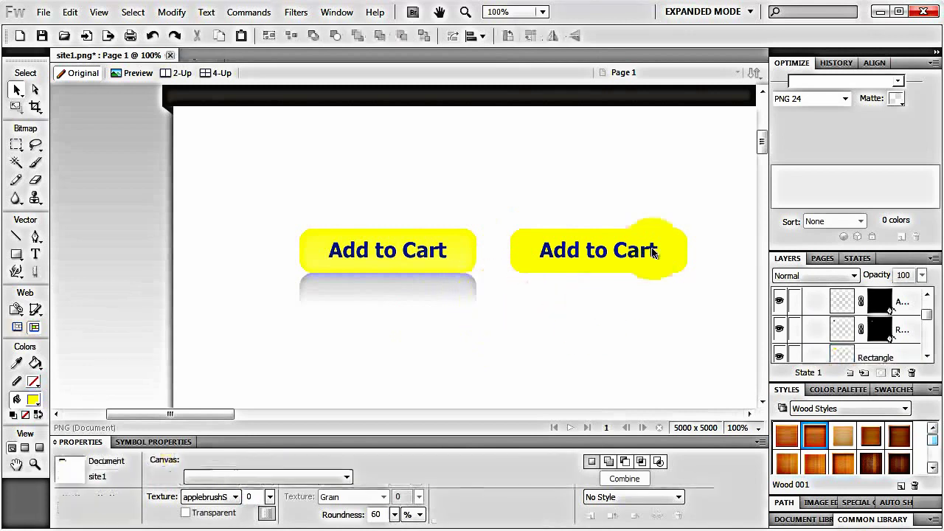
Add a Photoshop Live Effects Gradient Overlay at 30% opacity to the yellow rectangle of the unmasked button copy
click(535, 253)
click(470, 480)
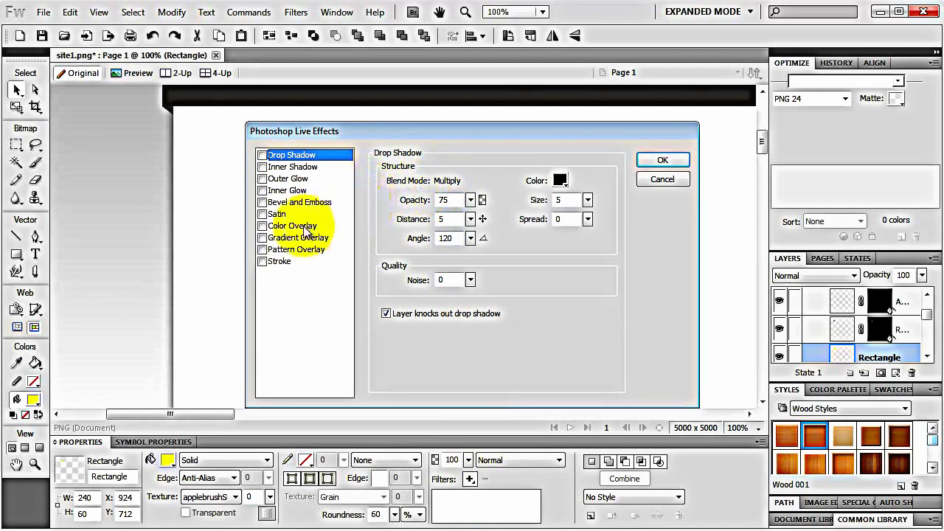
click(262, 238)
drag(453, 133, 465, 297)
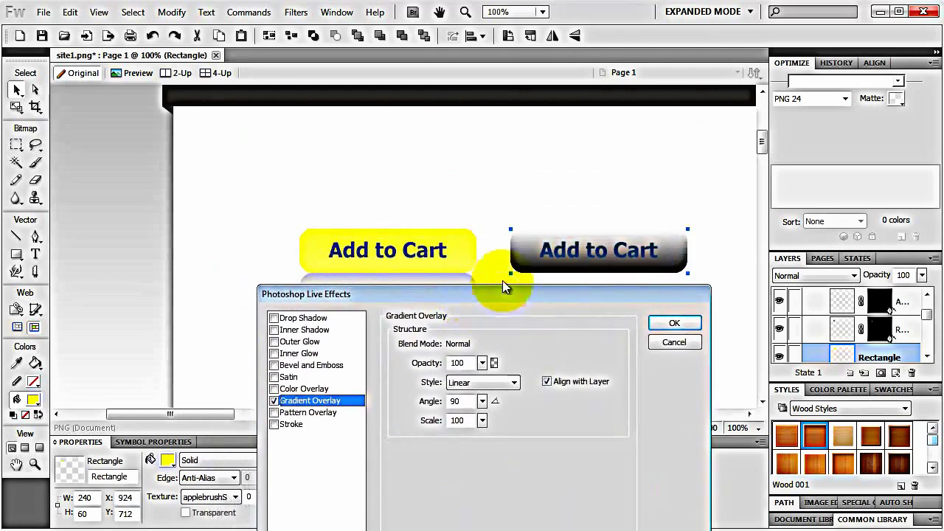
drag(482, 363, 485, 422)
drag(482, 363, 485, 354)
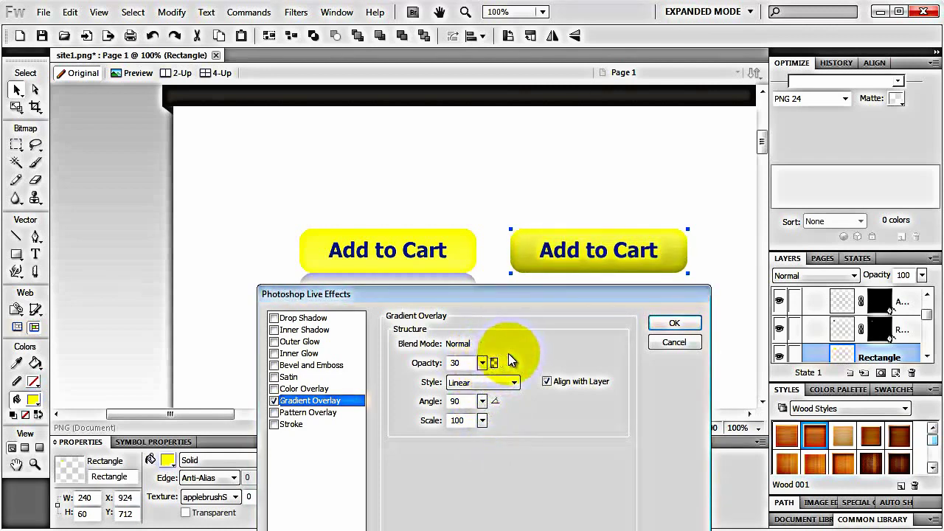
click(672, 323)
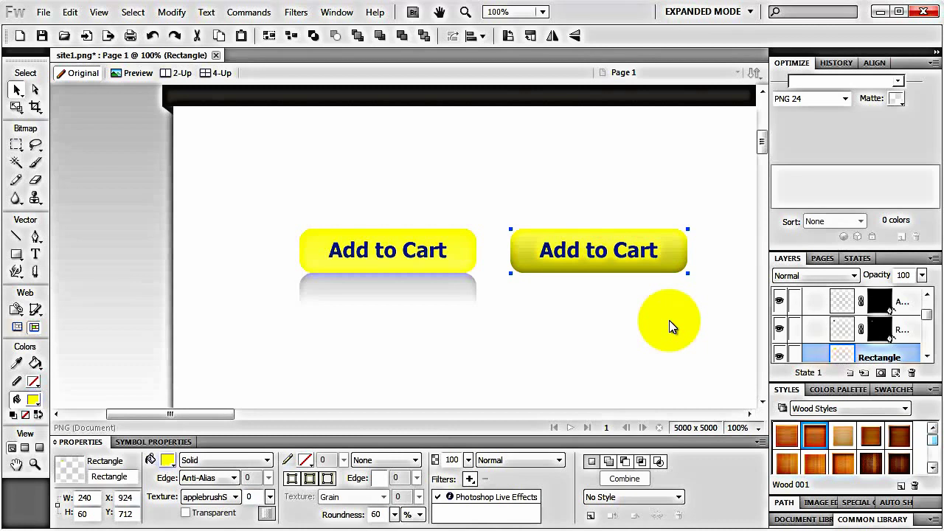
Duplicate the gradient-overlay button with its text directly below itself, and delete the Photoshop Live Effects filter from the new copy's rectangle
shift+click(601, 254)
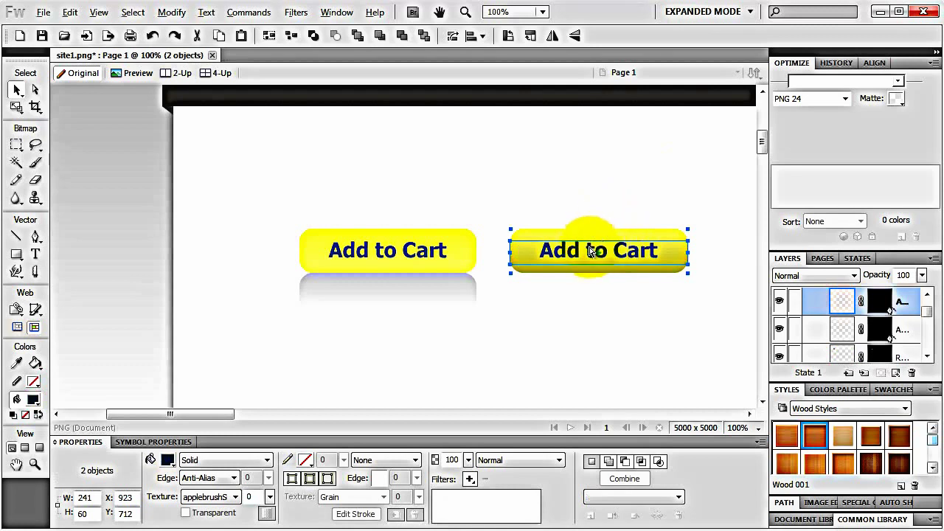
drag(596, 241, 594, 304)
click(568, 345)
click(564, 336)
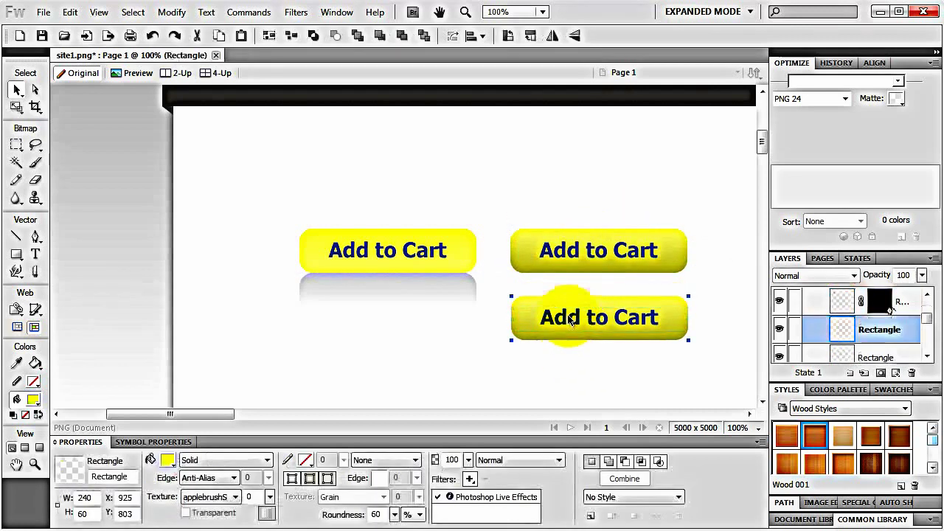
click(497, 498)
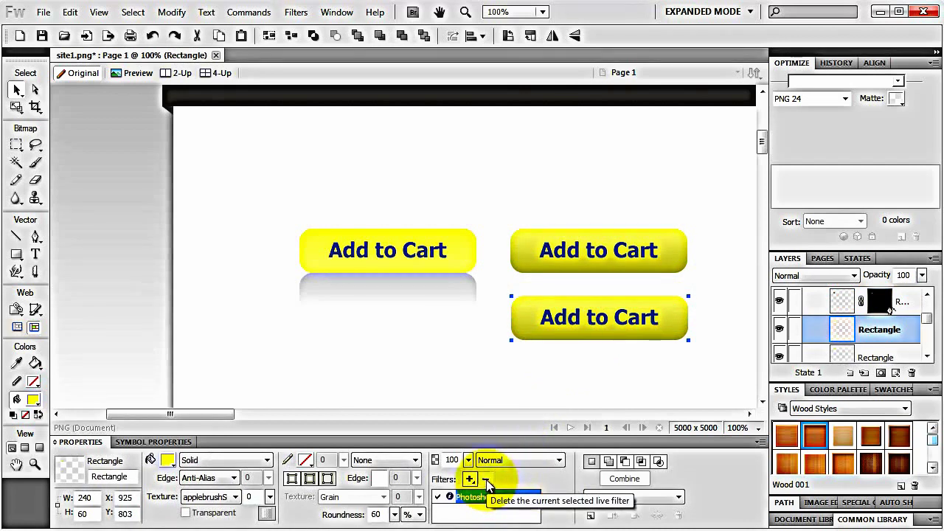
click(486, 480)
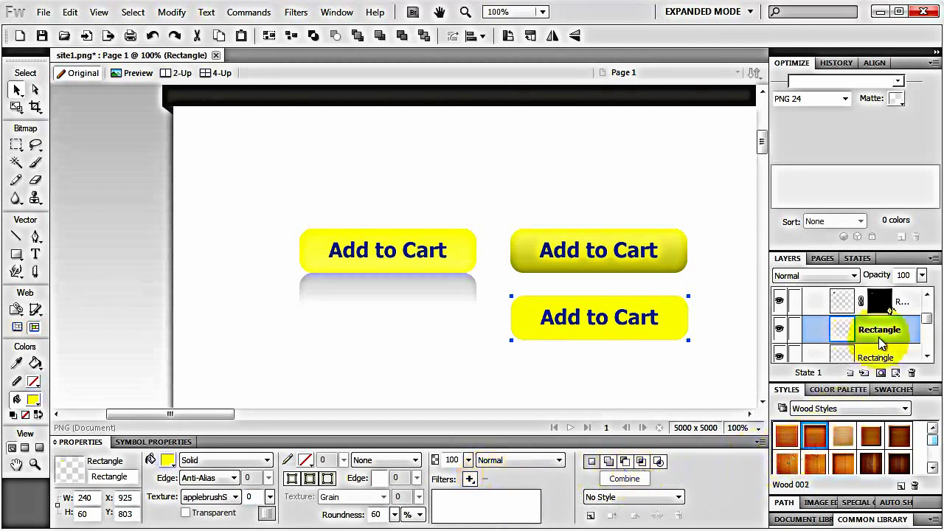
Apply the Dark Chrome 003 style from the Dark Chrome Styles set to the lower button's rectangle
click(902, 409)
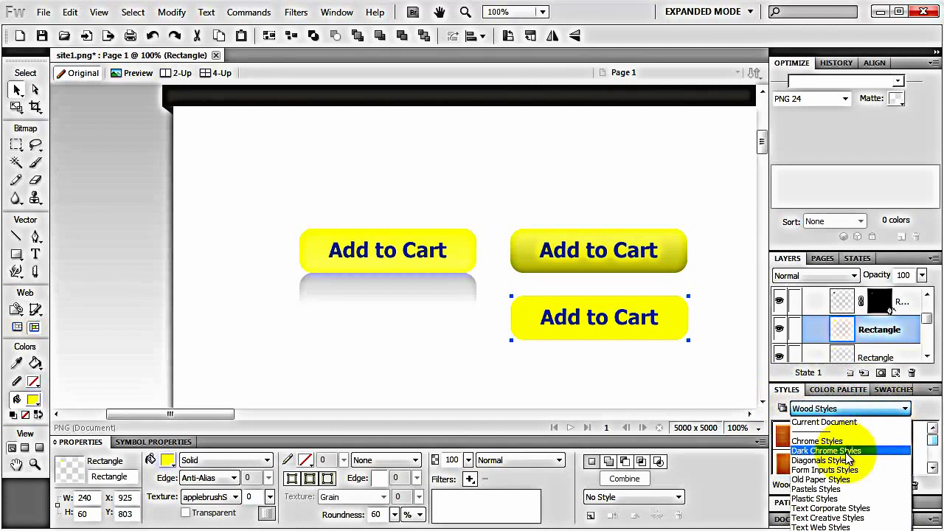
click(847, 453)
click(843, 436)
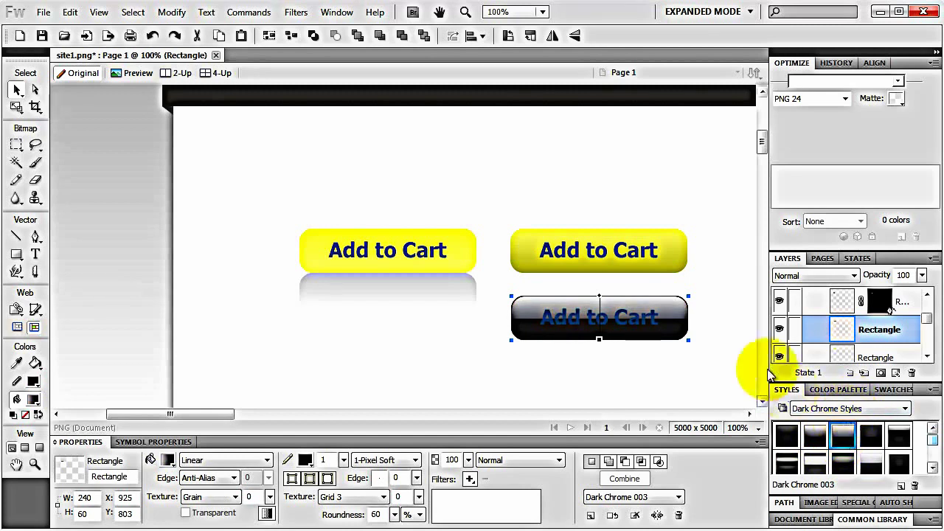
Recolor the lower button's linear gradient by making its middle and end color stops yellow and keeping the first stop white
click(168, 460)
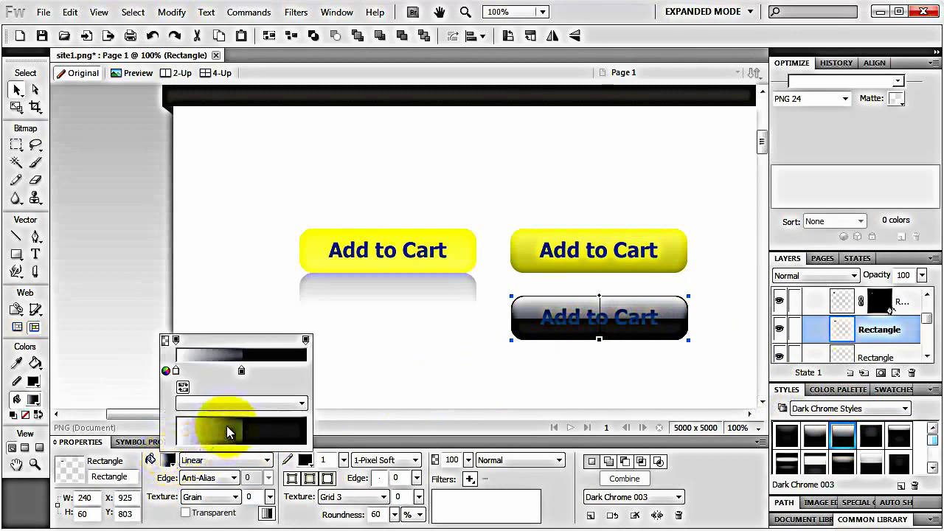
click(241, 370)
click(252, 341)
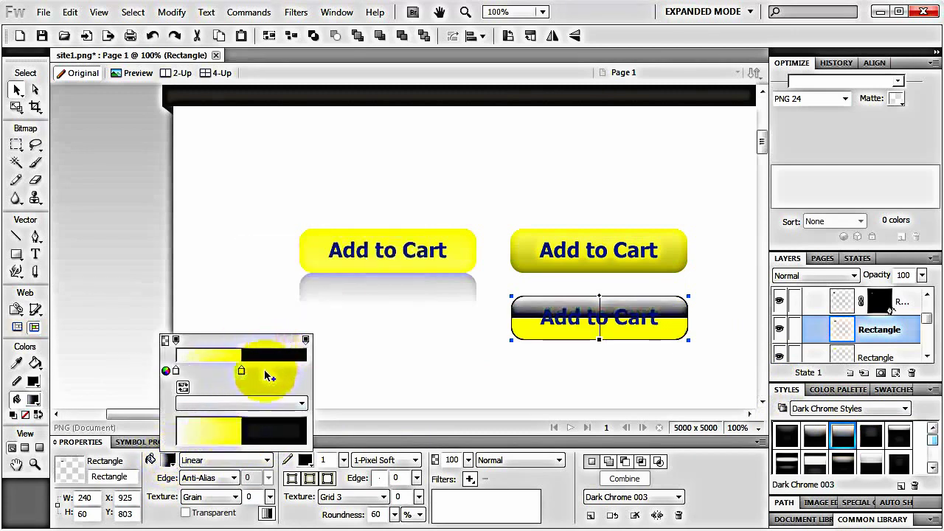
click(308, 340)
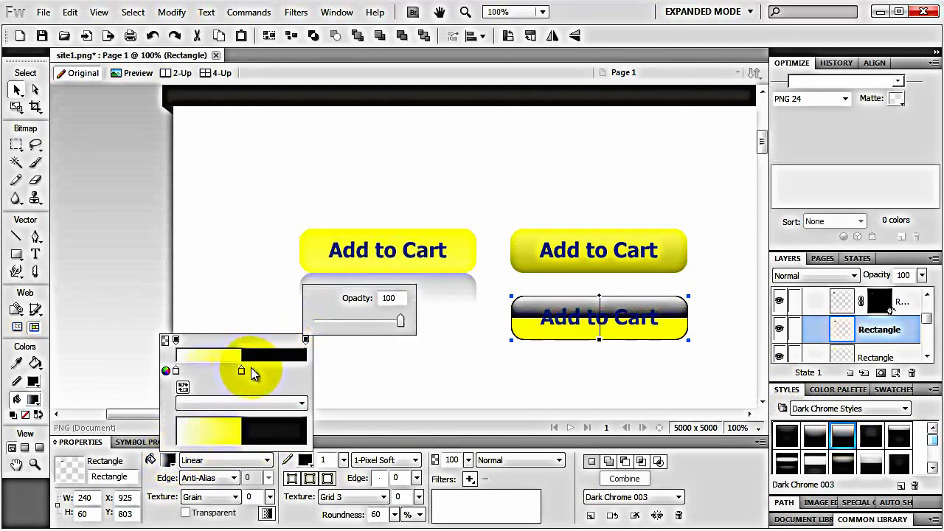
drag(242, 371, 307, 369)
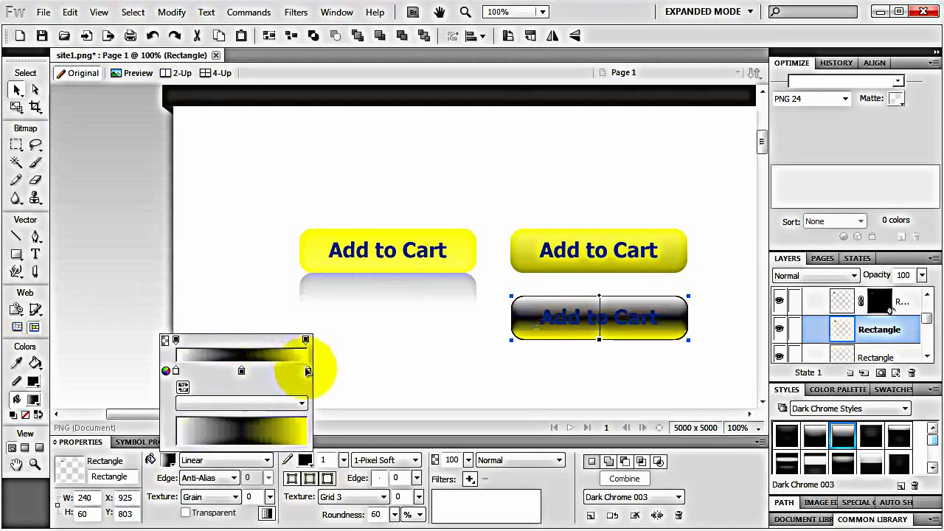
click(242, 370)
click(252, 341)
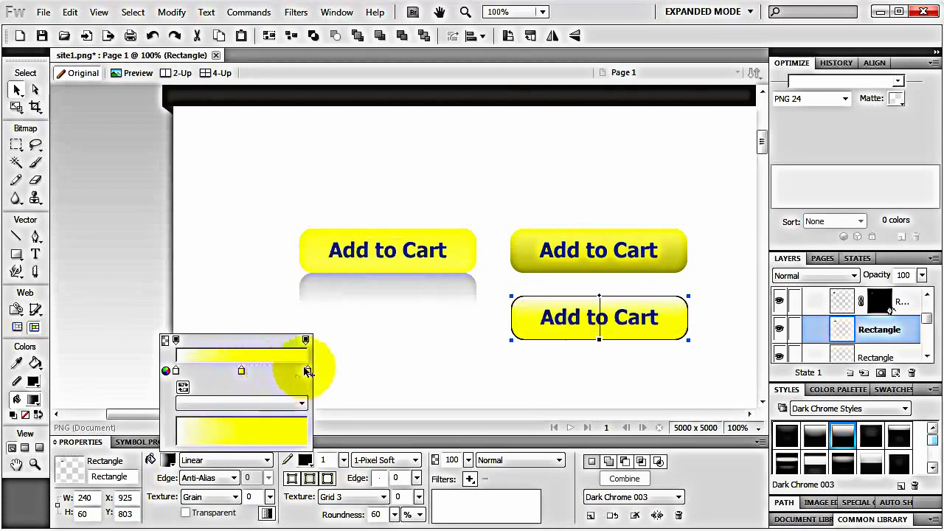
click(371, 373)
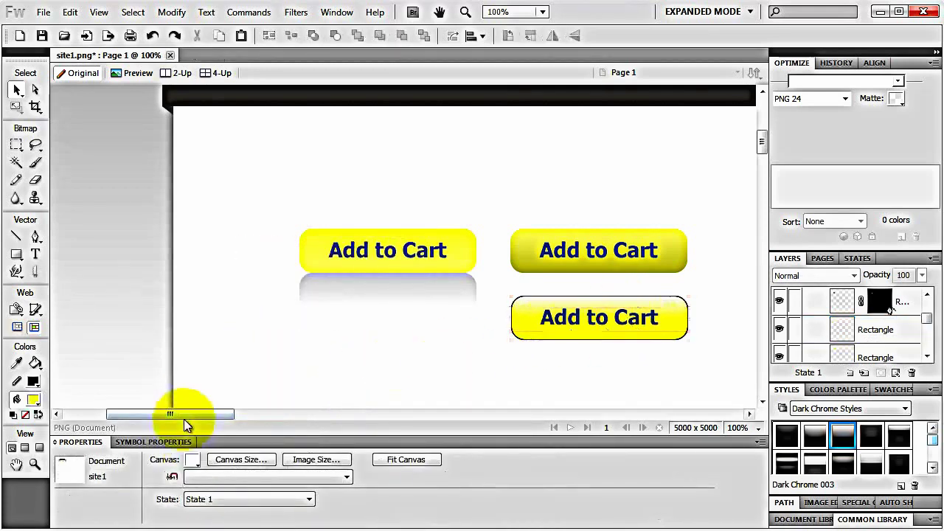
Reselect the lower button's rectangle and shift its vertical gradient line to the button's right edge, starting slightly lower
click(541, 306)
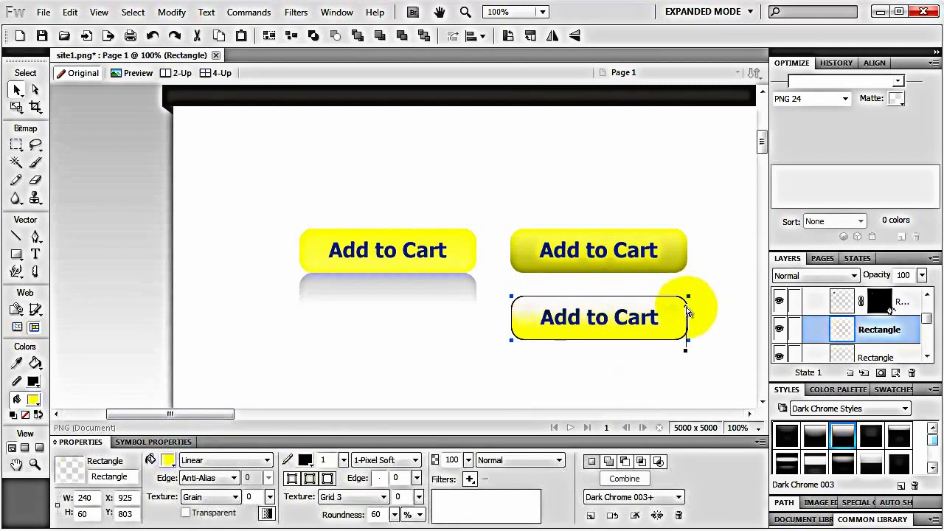
click(499, 323)
click(516, 320)
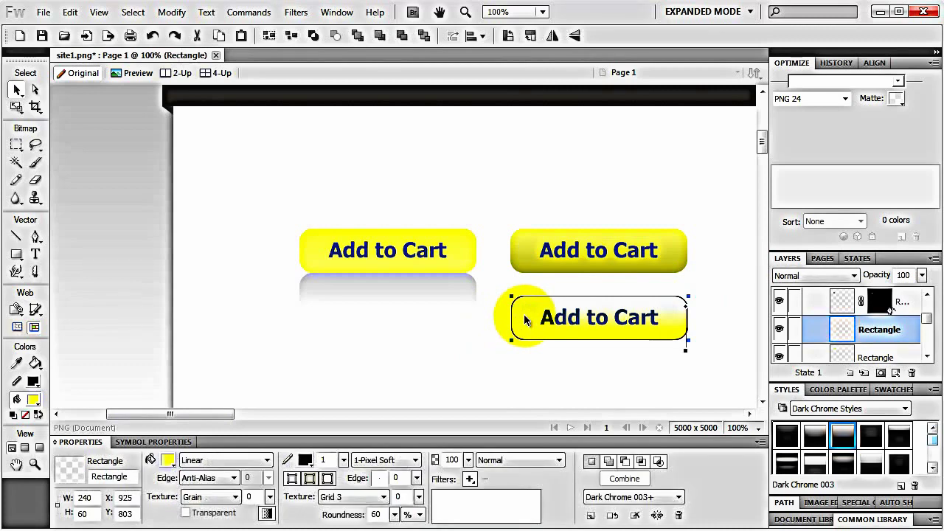
Change the stroke color of the lower button's rectangle to a darker shade of yellow
click(305, 459)
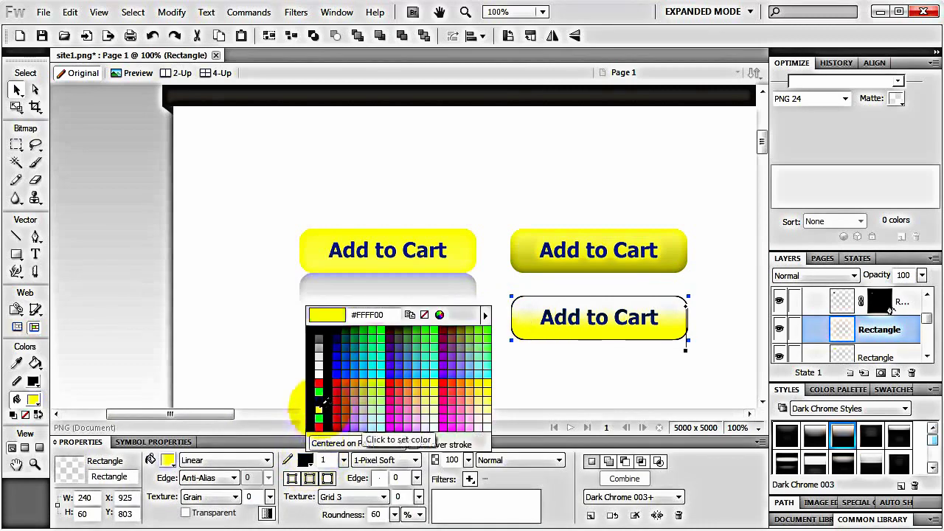
click(320, 408)
click(305, 460)
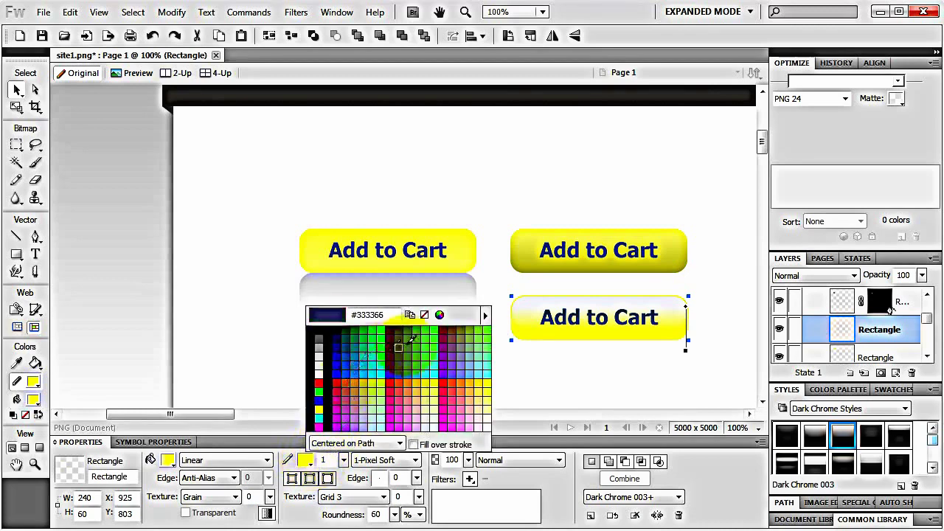
click(440, 315)
drag(548, 351, 549, 369)
click(262, 484)
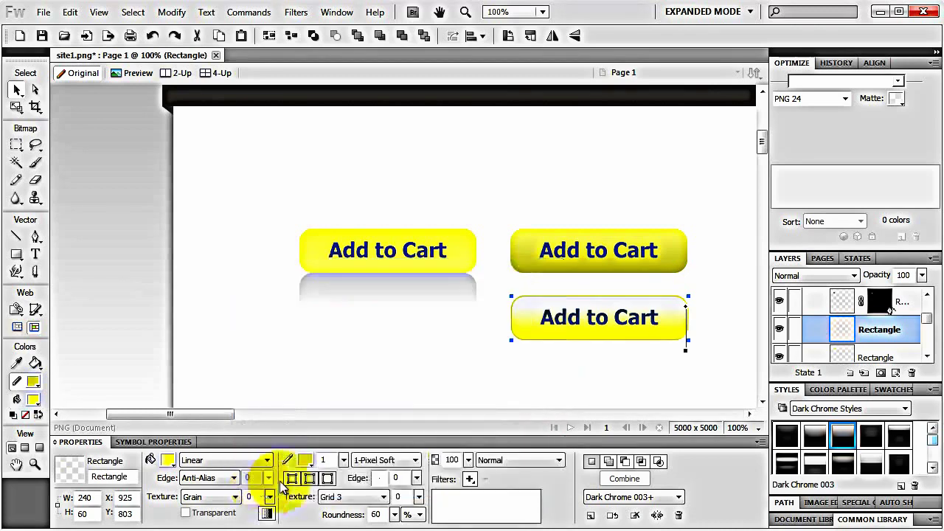
Set the lower button's stroke width to 2 and align the stroke to the inside of the rectangle
click(324, 460)
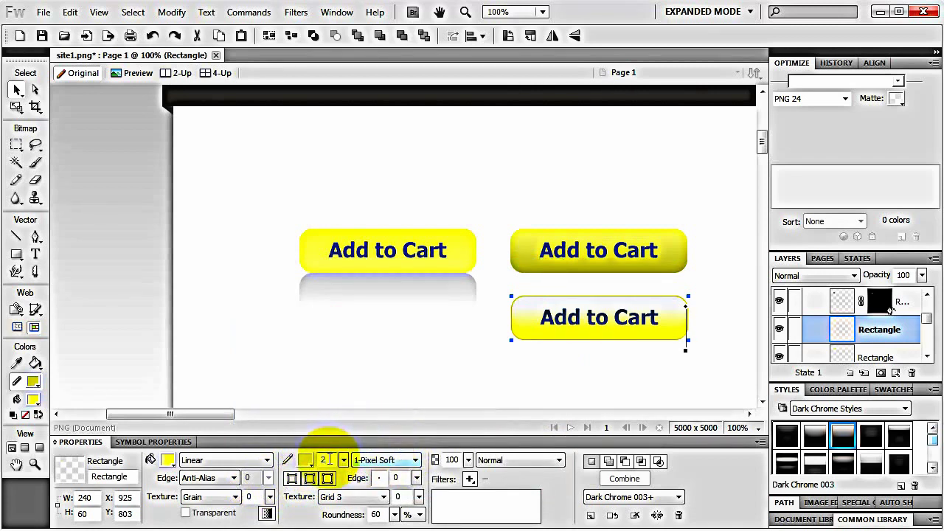
text(2)
key(Return)
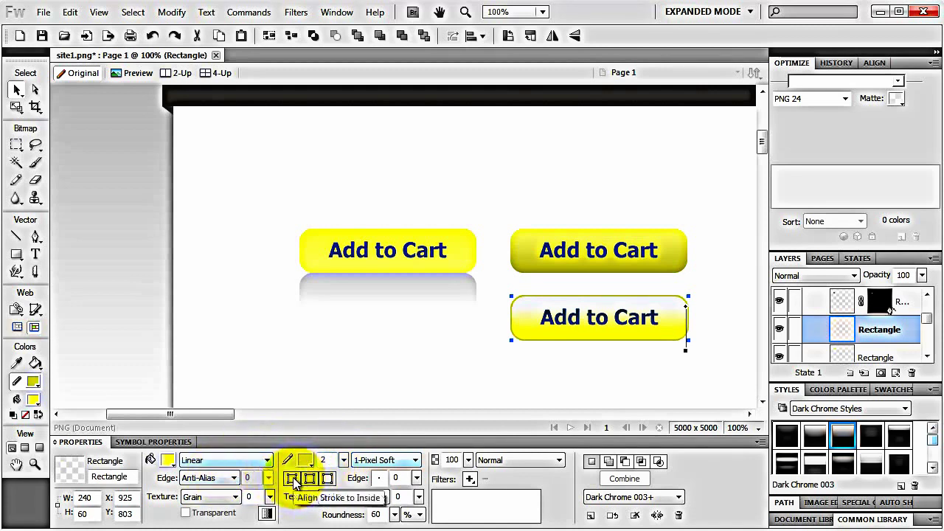
click(293, 479)
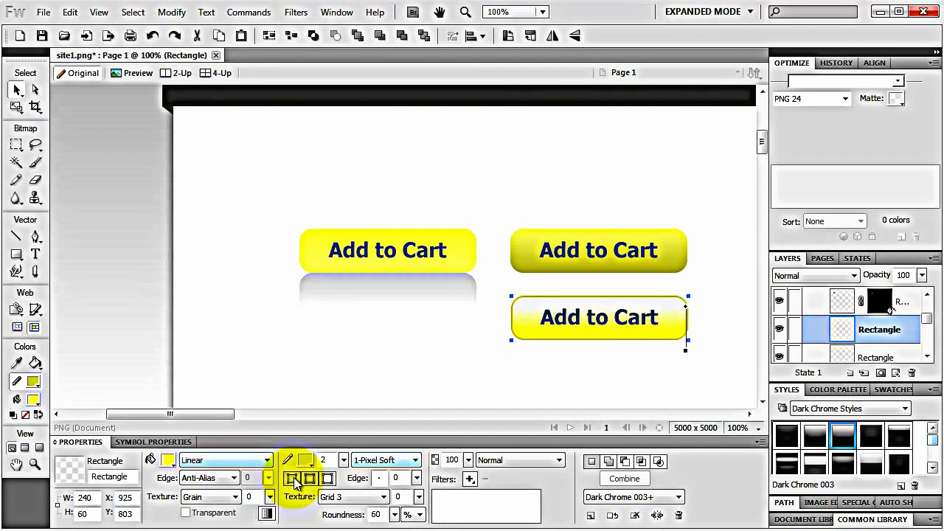
Browse the ready-made button symbols in the Buttons folder of the Common Library
click(865, 520)
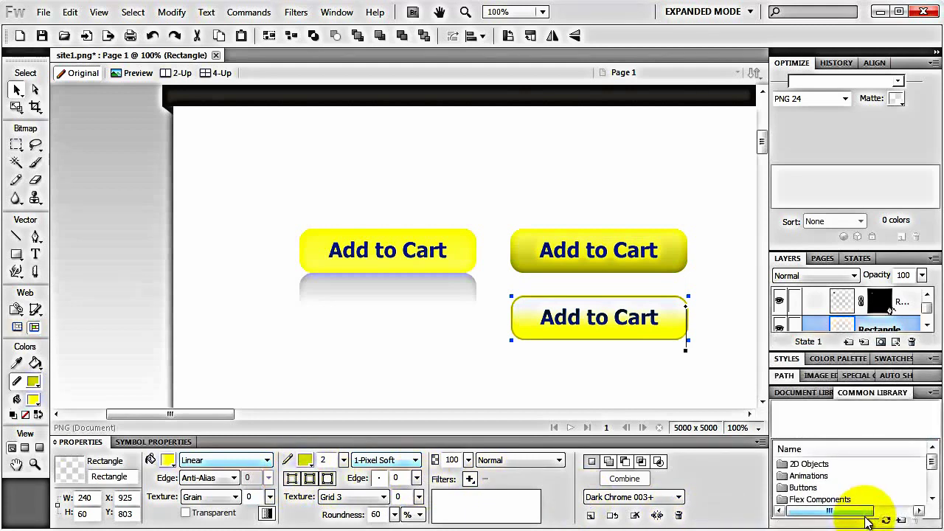
double_click(812, 490)
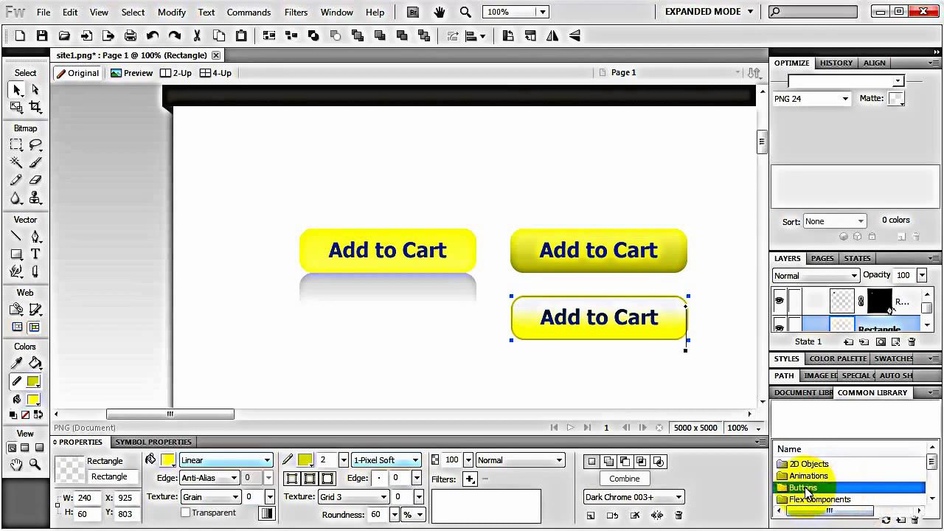
scroll(826, 491, down, 5)
scroll(830, 489, up, 5)
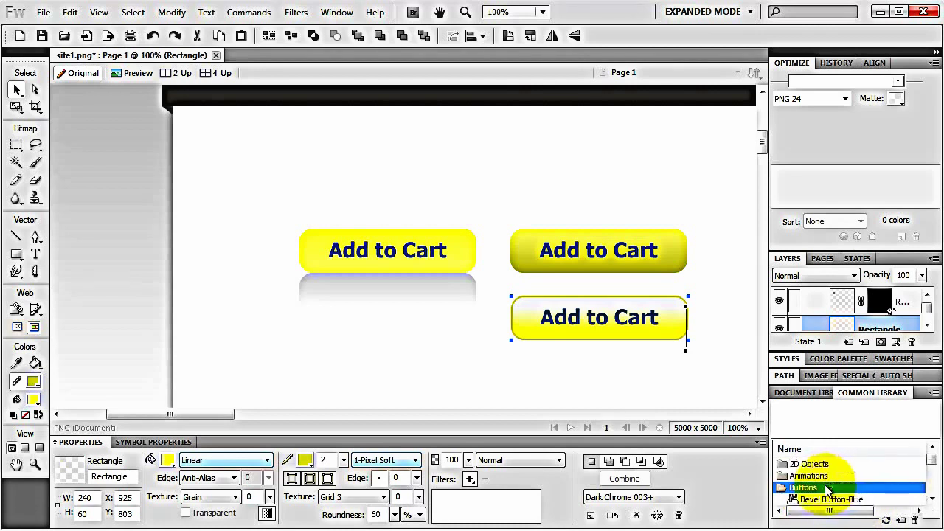
scroll(828, 490, down, 2)
scroll(826, 491, up, 2)
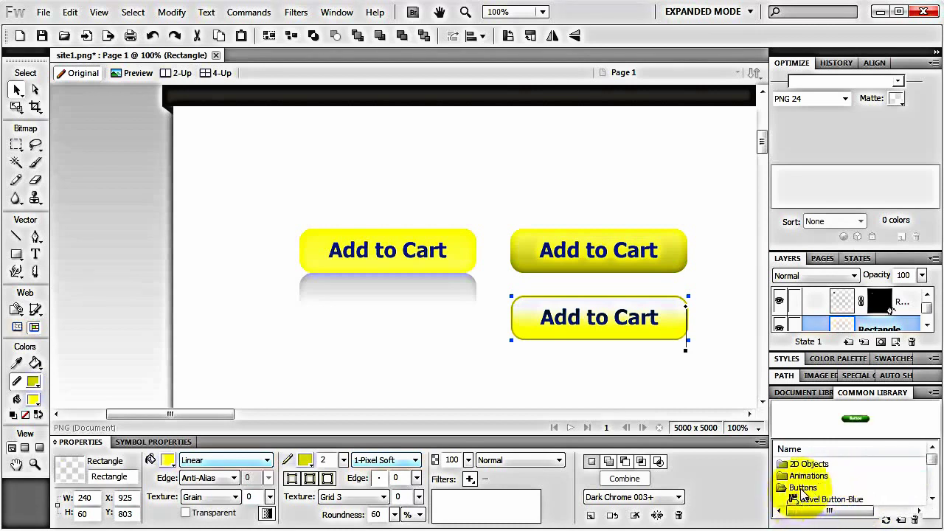
double_click(826, 488)
Place the Button(mac) symbol from the Common Library's HTML folder on the canvas just below the gray reflection
scroll(828, 493, down, 2)
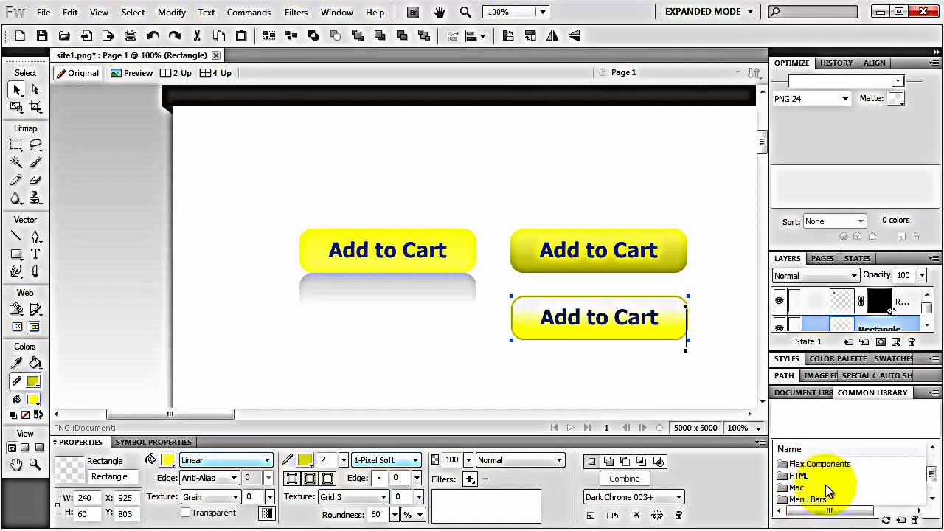
double_click(808, 481)
scroll(822, 483, down, 1)
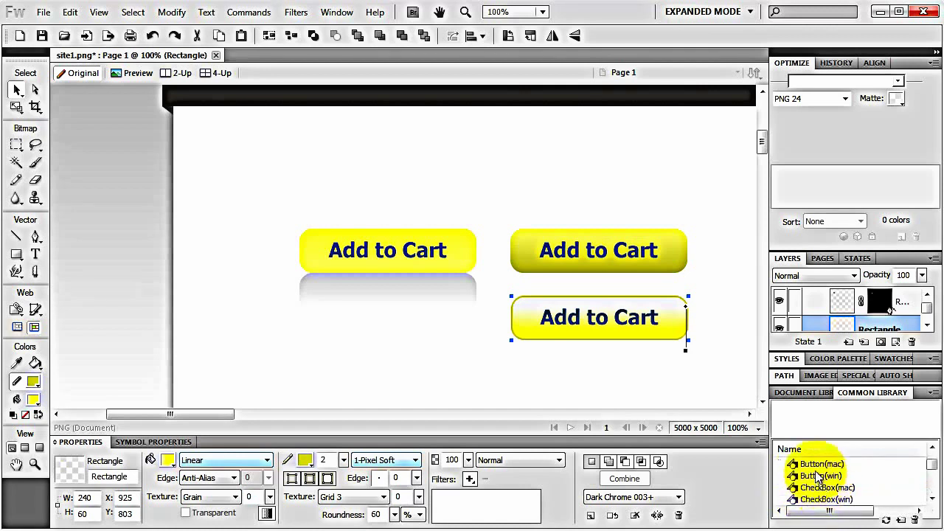
click(822, 464)
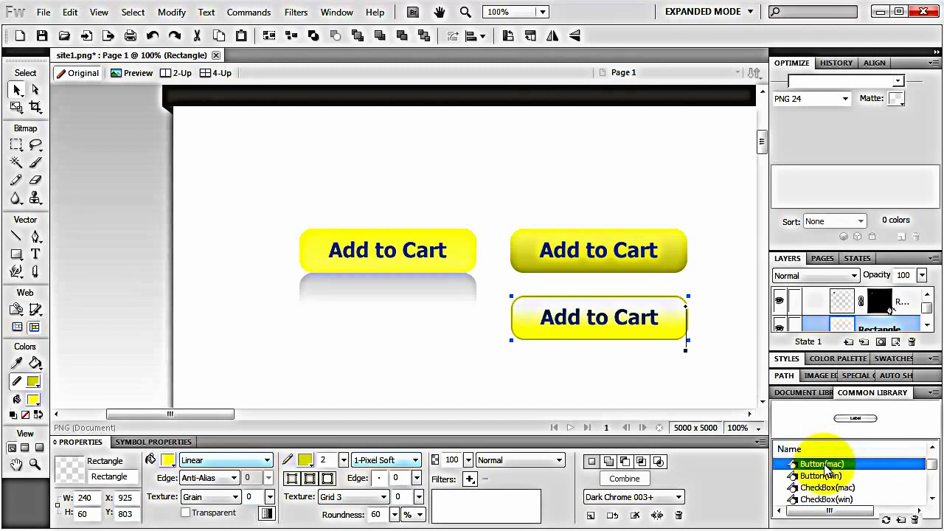
drag(825, 466, 391, 315)
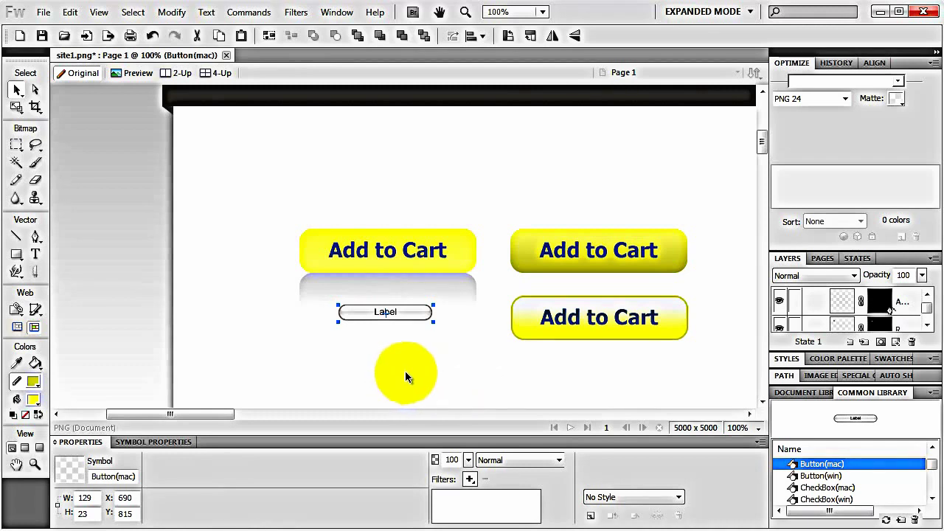
Set the label of the placed Button(mac) symbol to "Add to Cart"
click(151, 441)
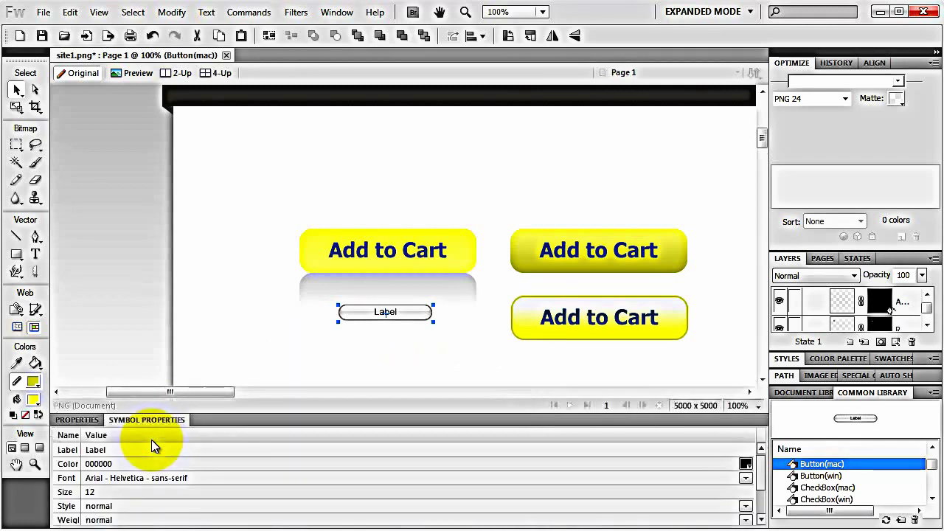
click(107, 449)
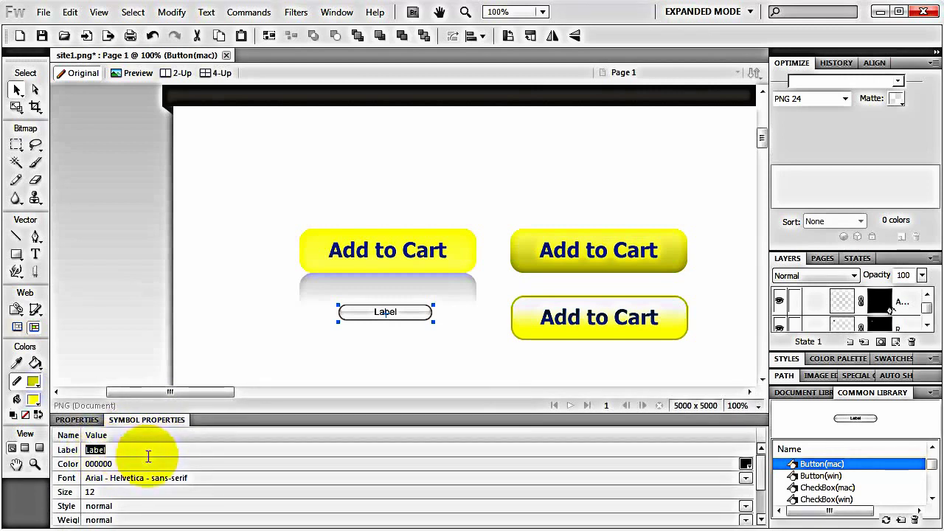
text(Add to Cart)
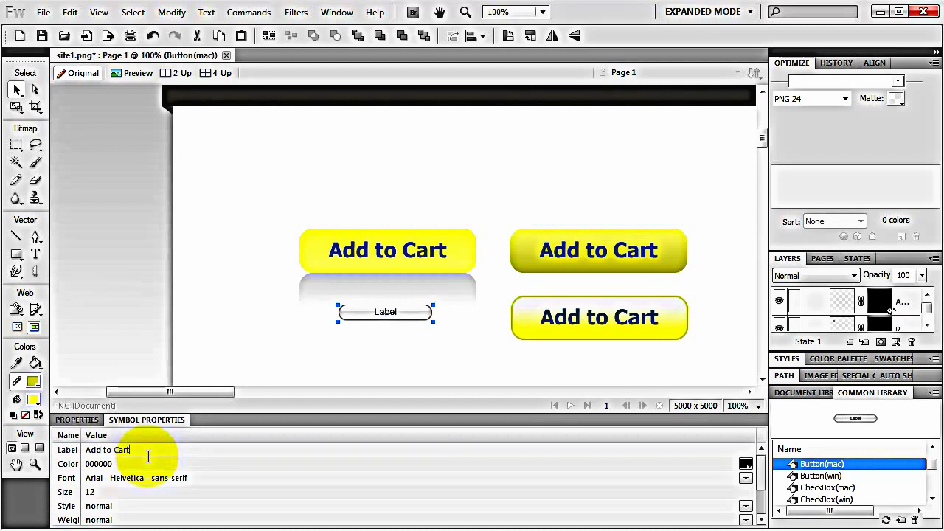
key(Return)
click(148, 457)
Switch to the web browser, limit the checkmark search to large images and open the glossy green circle with a white checkmark
key(alt+Tab)
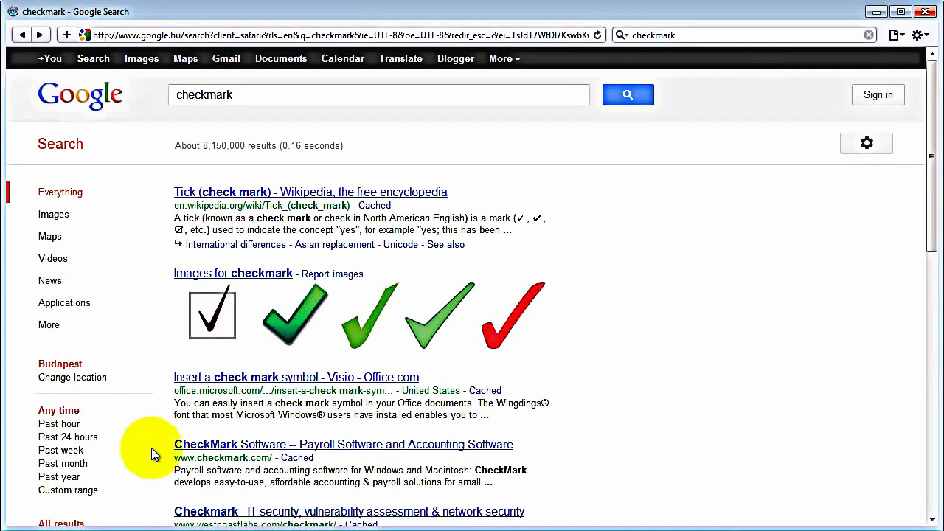
click(52, 217)
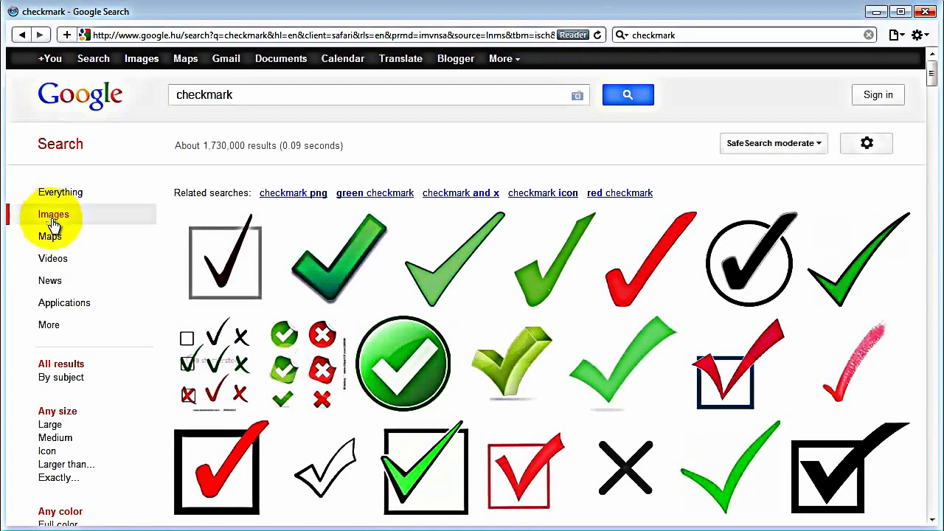
click(48, 426)
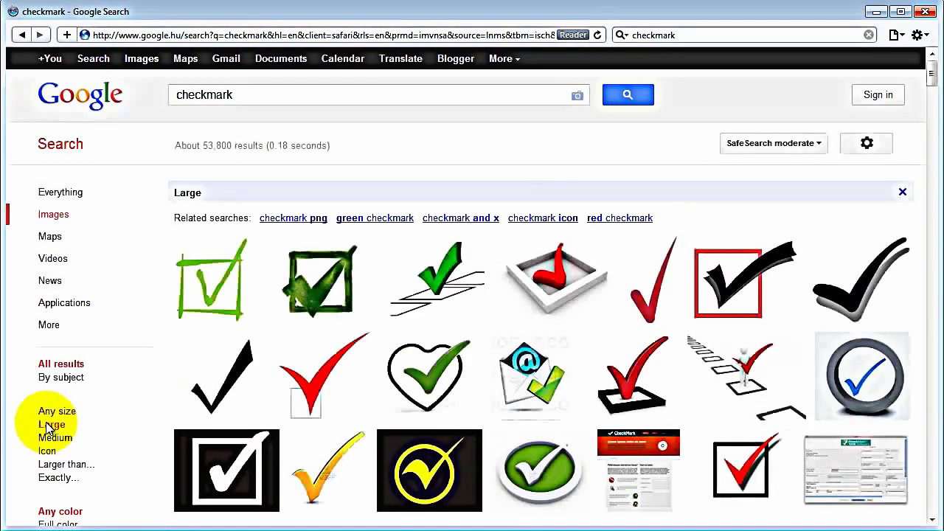
scroll(479, 245, down, 6)
scroll(479, 245, down, 15)
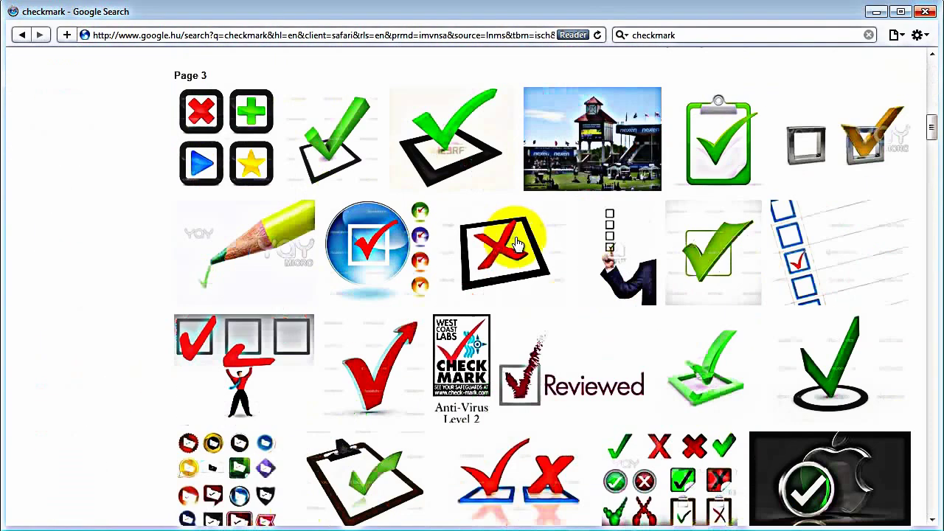
scroll(519, 245, down, 15)
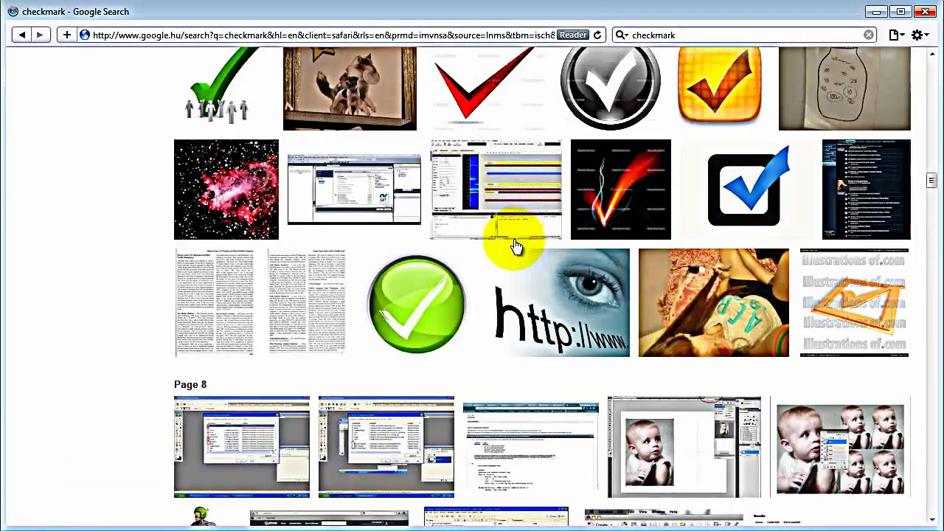
scroll(519, 245, down, 3)
mouse_move(426, 184)
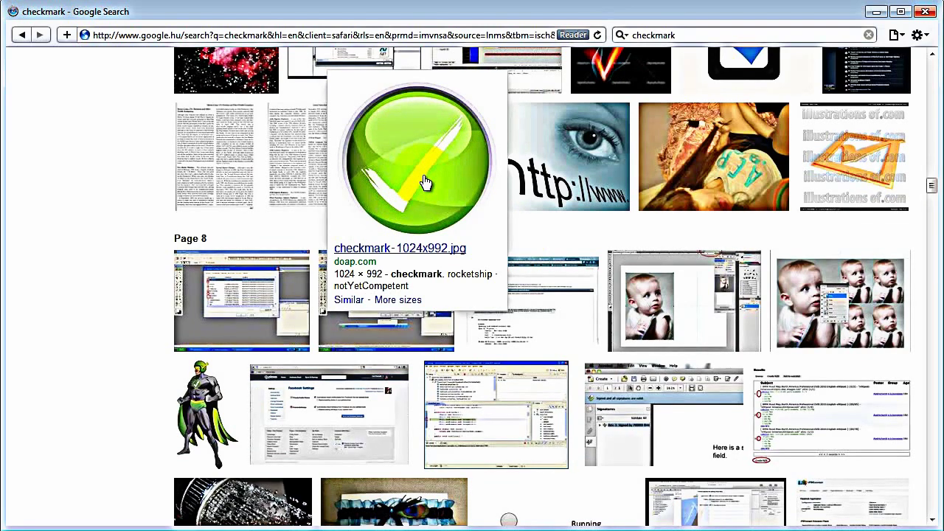
click(405, 175)
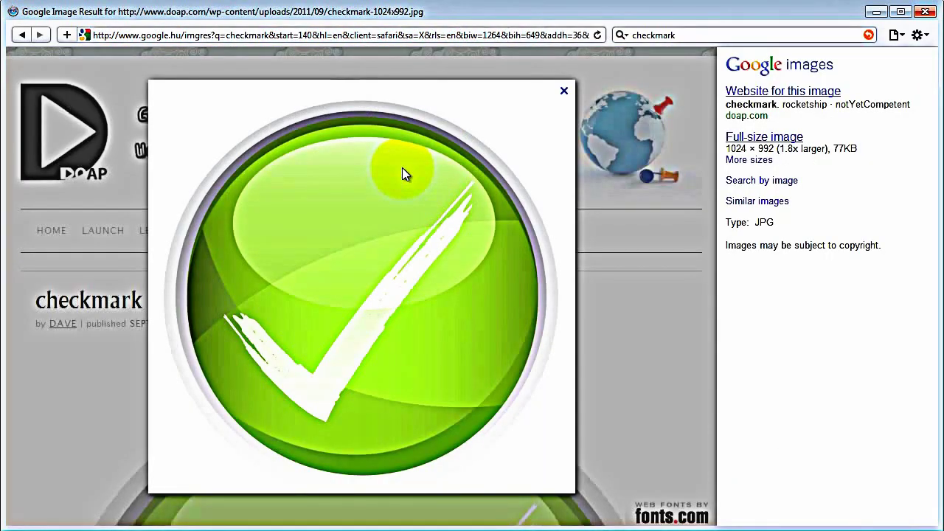
Copy the green checkmark image and paste it into the Fireworks document, placing it in the empty area beside the web page design
right_click(320, 233)
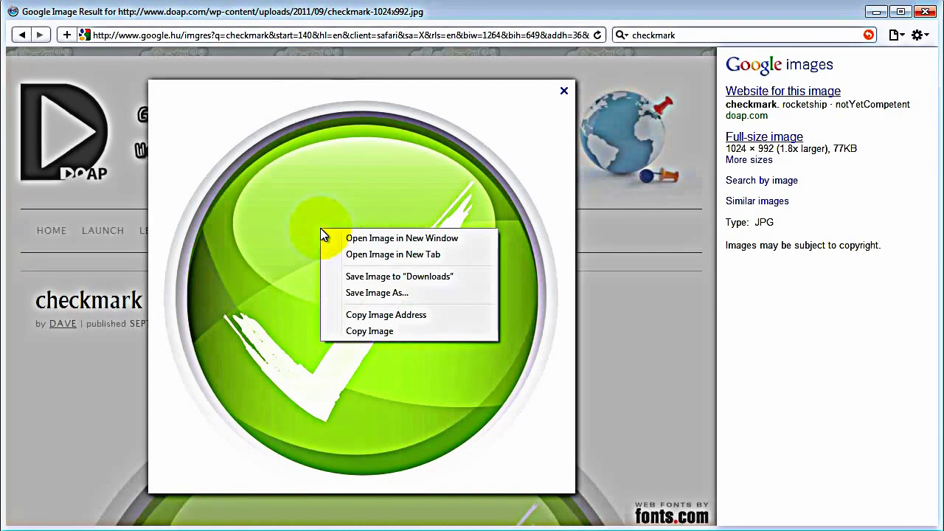
click(368, 333)
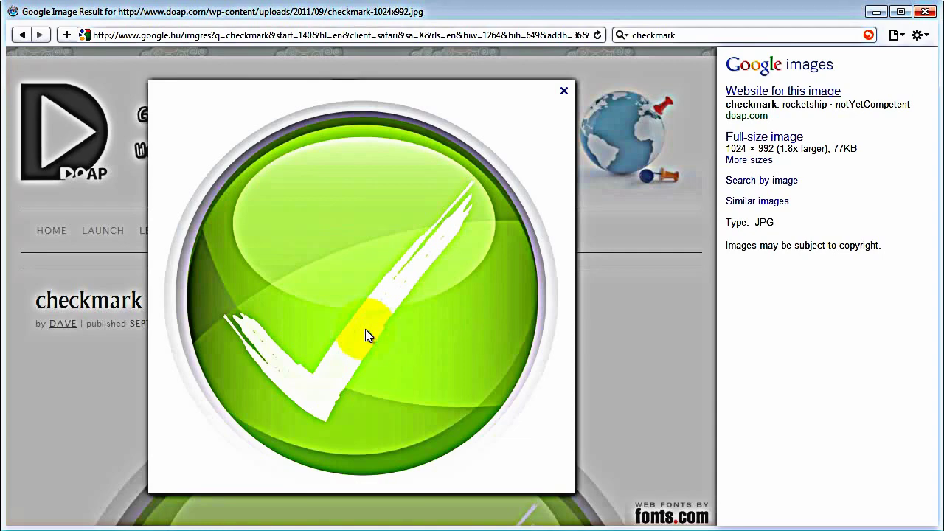
key(alt+Tab)
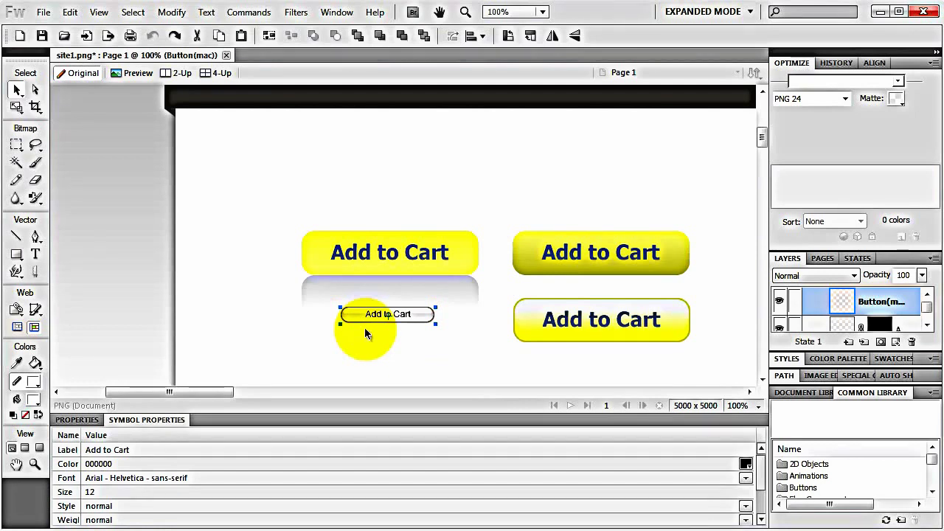
key(ctrl+v)
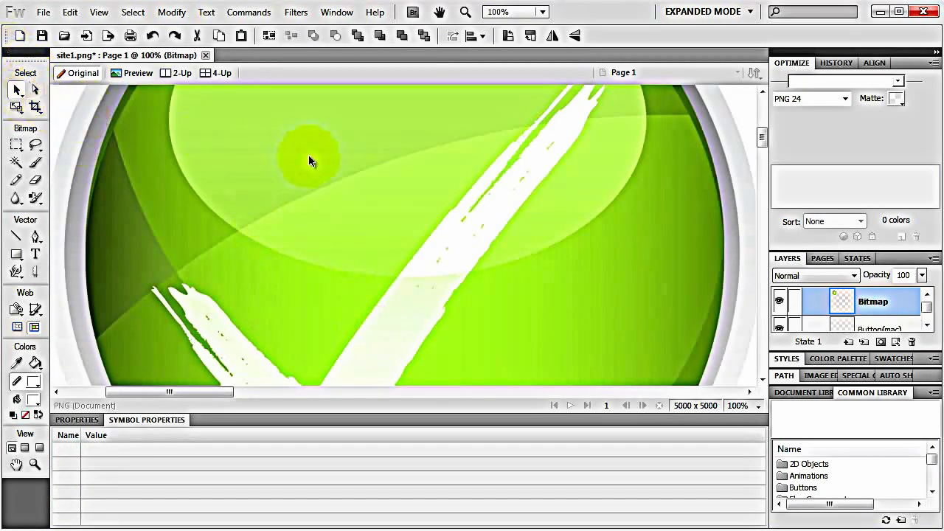
key(ctrl+minus)
key(ctrl+minus)
key(ctrl+minus)
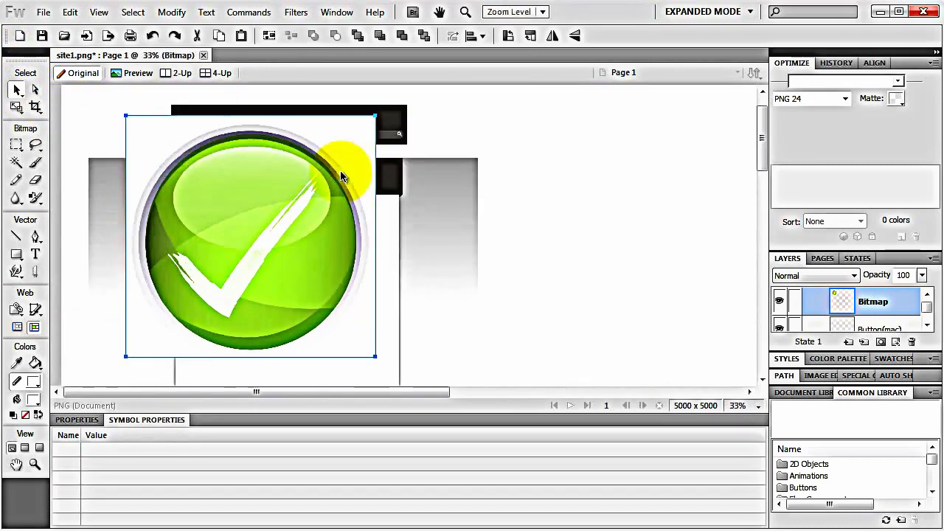
key(ctrl+minus)
drag(280, 180, 527, 241)
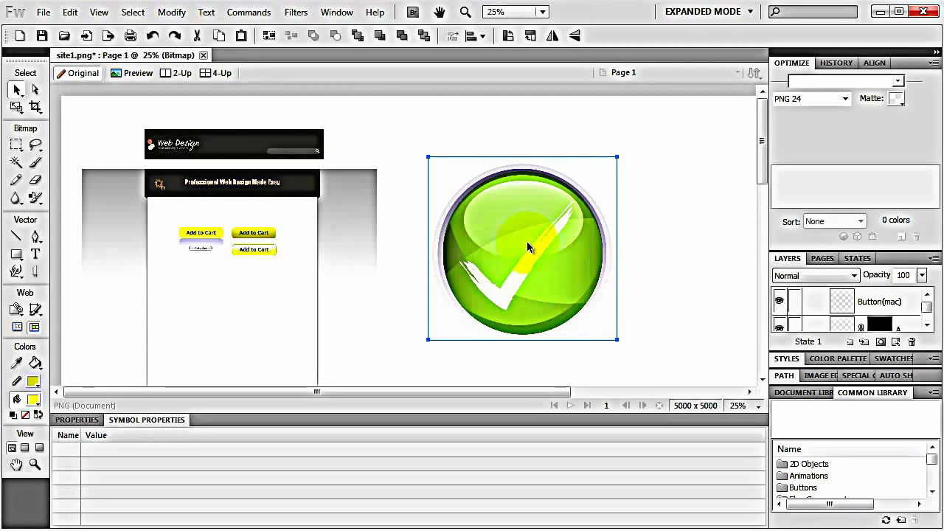
key(ctrl+v)
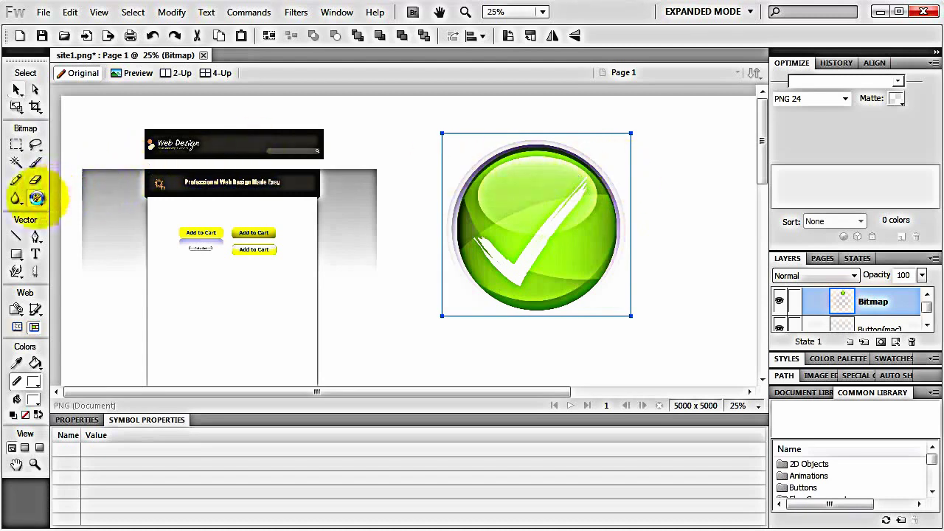
Recolor the green areas of the checkmark image to blue with the Replace Color tool
click(35, 197)
click(71, 213)
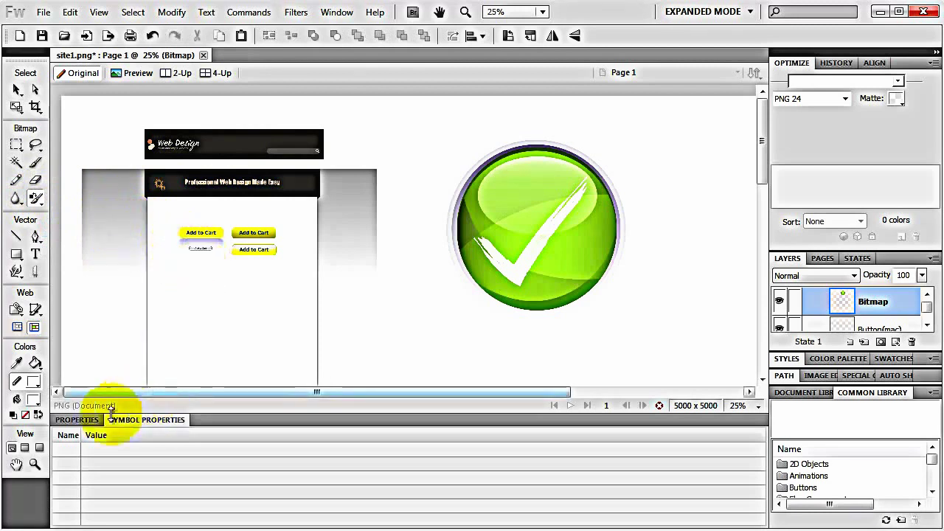
click(80, 420)
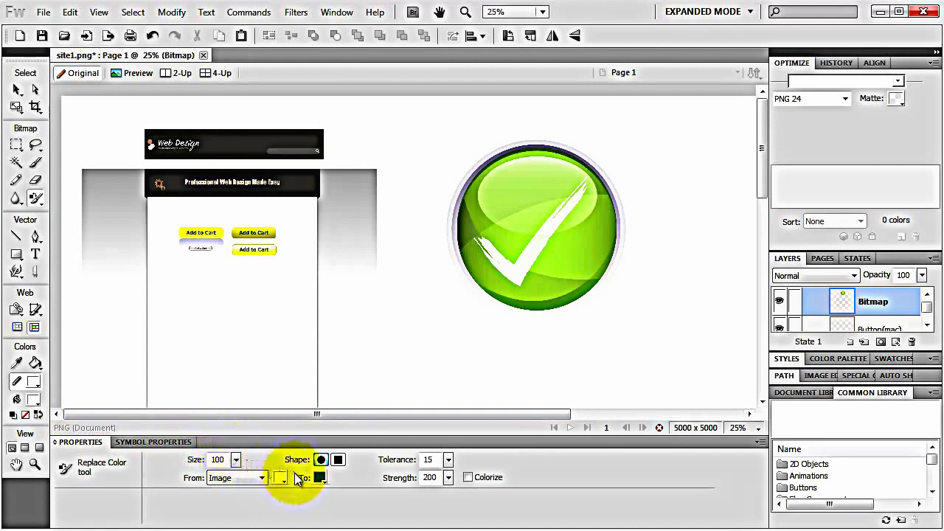
click(319, 477)
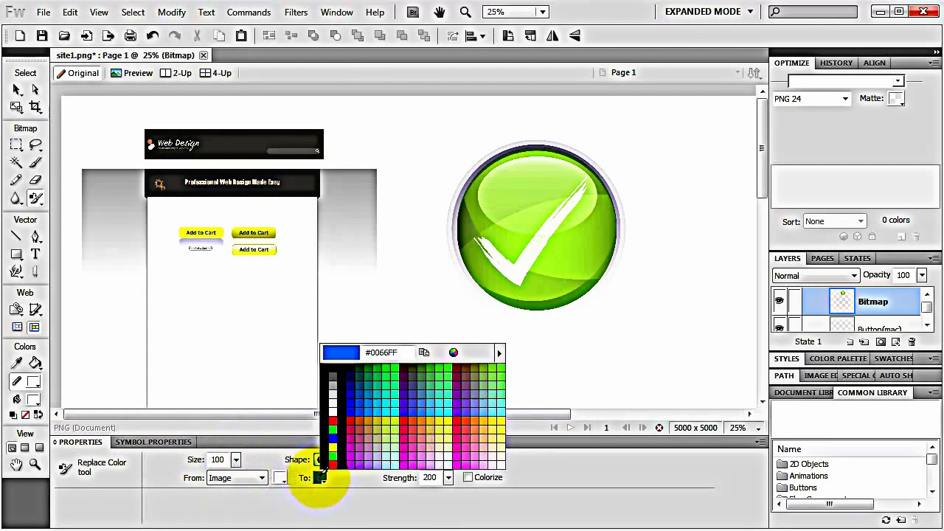
click(369, 410)
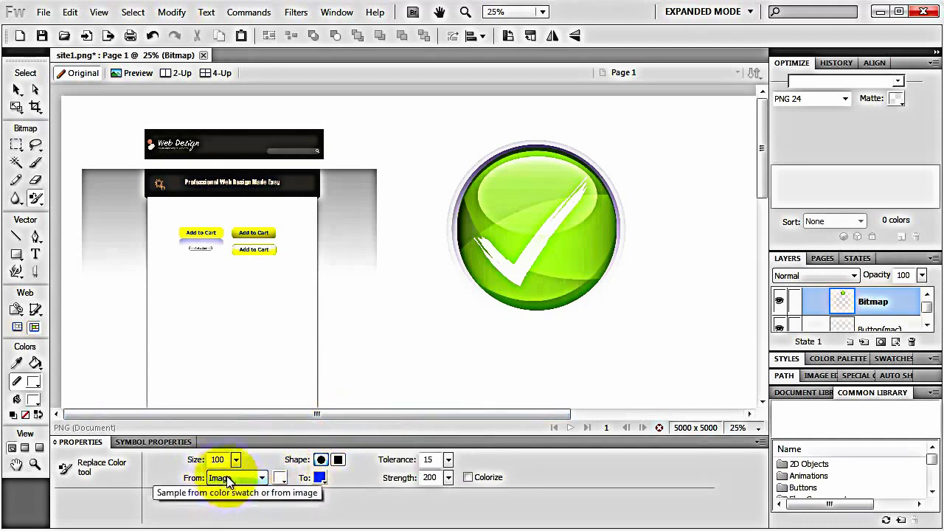
click(237, 461)
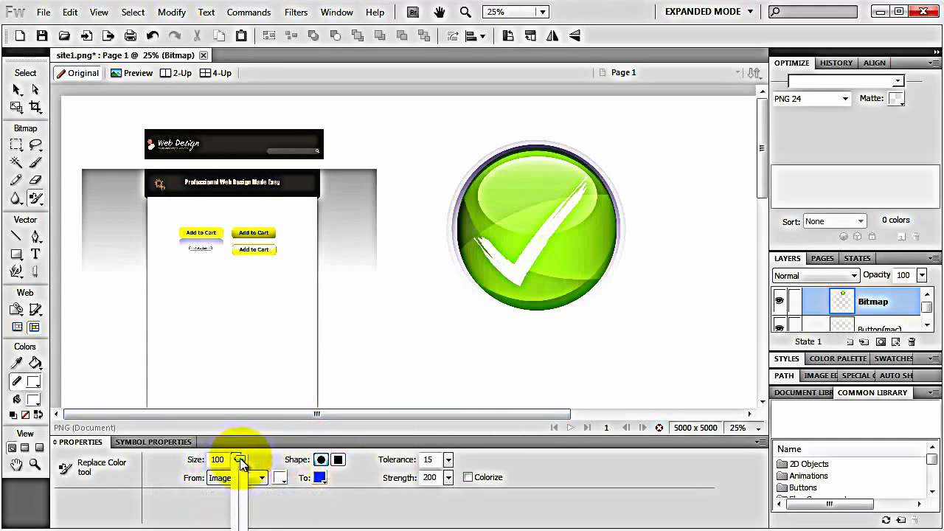
drag(237, 461, 262, 456)
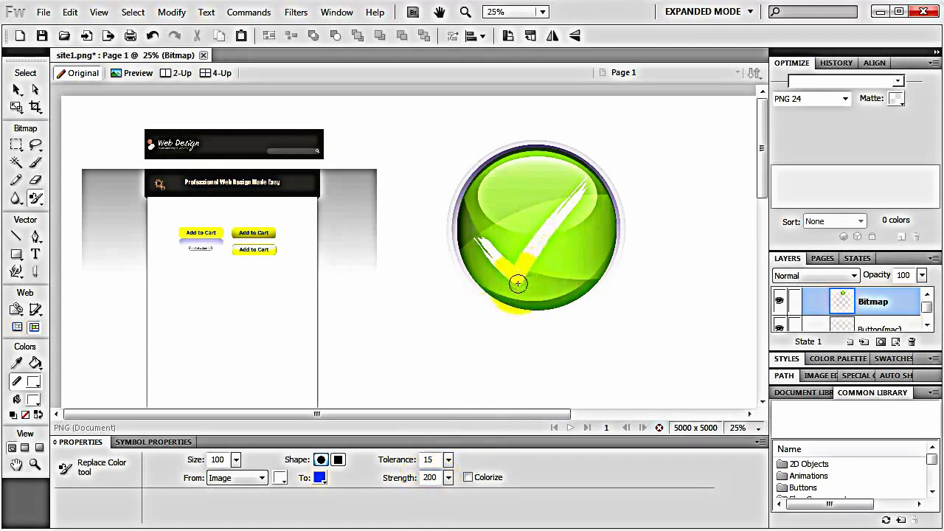
mouse_move(518, 283)
mouse_down()
mouse_move(558, 233)
mouse_move(517, 295)
mouse_move(571, 217)
mouse_move(522, 293)
mouse_move(571, 242)
mouse_move(516, 304)
mouse_move(558, 301)
mouse_move(603, 230)
mouse_move(610, 186)
mouse_move(575, 226)
mouse_move(546, 293)
mouse_move(581, 270)
mouse_move(597, 198)
mouse_move(602, 258)
mouse_move(581, 288)
mouse_move(532, 303)
mouse_move(493, 289)
mouse_move(459, 223)
mouse_move(459, 262)
mouse_move(481, 283)
mouse_move(509, 288)
mouse_move(478, 227)
mouse_move(476, 201)
mouse_move(460, 237)
mouse_move(475, 182)
mouse_move(541, 157)
mouse_move(585, 165)
mouse_move(600, 191)
mouse_move(581, 193)
mouse_move(590, 176)
mouse_move(507, 293)
mouse_move(511, 219)
mouse_move(486, 238)
mouse_move(508, 169)
mouse_move(479, 193)
mouse_move(517, 158)
mouse_move(573, 162)
mouse_move(597, 190)
mouse_move(597, 236)
mouse_move(569, 293)
mouse_move(556, 211)
mouse_move(570, 153)
mouse_move(539, 228)
mouse_move(577, 157)
mouse_move(534, 216)
mouse_move(513, 226)
mouse_move(535, 165)
mouse_move(555, 173)
mouse_move(538, 147)
mouse_move(507, 154)
mouse_move(468, 195)
mouse_move(460, 234)
mouse_move(486, 274)
mouse_move(558, 310)
mouse_move(598, 267)
mouse_move(610, 209)
mouse_move(595, 161)
mouse_move(523, 148)
mouse_move(472, 271)
mouse_move(565, 177)
mouse_move(482, 299)
mouse_move(543, 249)
mouse_move(530, 270)
mouse_move(506, 261)
mouse_move(535, 195)
mouse_move(535, 222)
mouse_up()
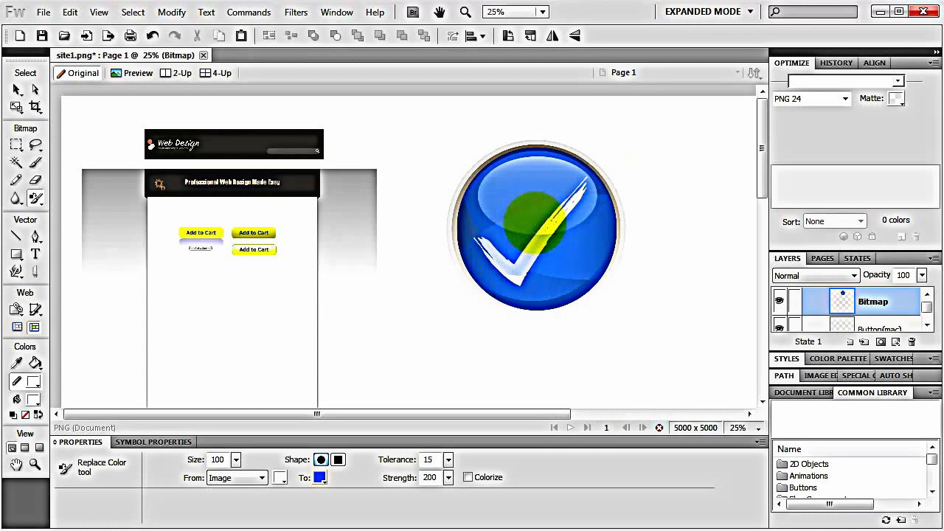
mouse_move(535, 221)
mouse_down()
mouse_move(517, 205)
mouse_move(518, 228)
mouse_move(544, 262)
mouse_move(546, 248)
mouse_up()
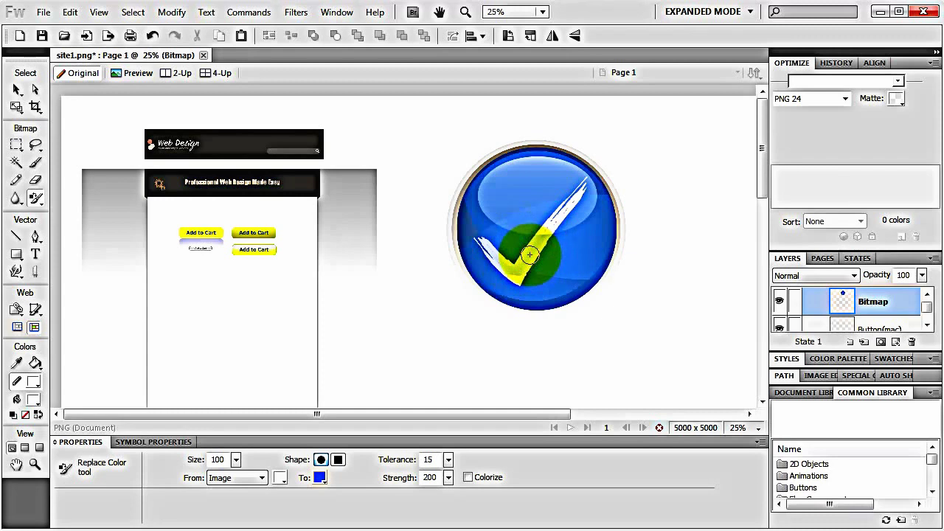
Fill the blue-tinted areas of the checkmark with white using the Paint Bucket tool
click(37, 360)
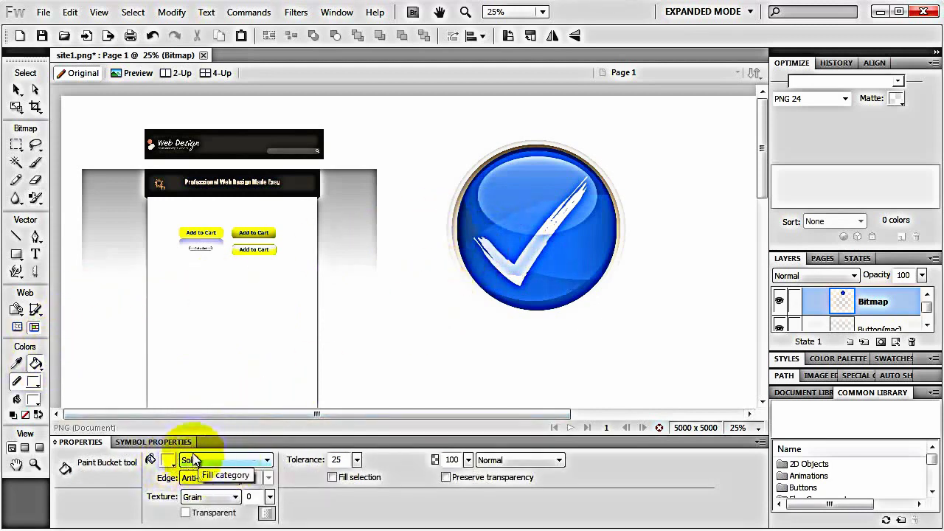
click(167, 460)
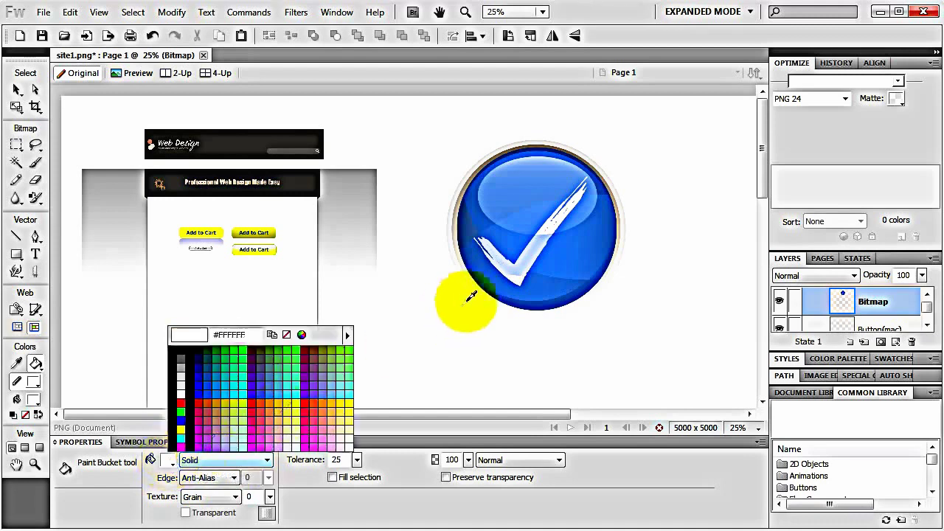
click(557, 221)
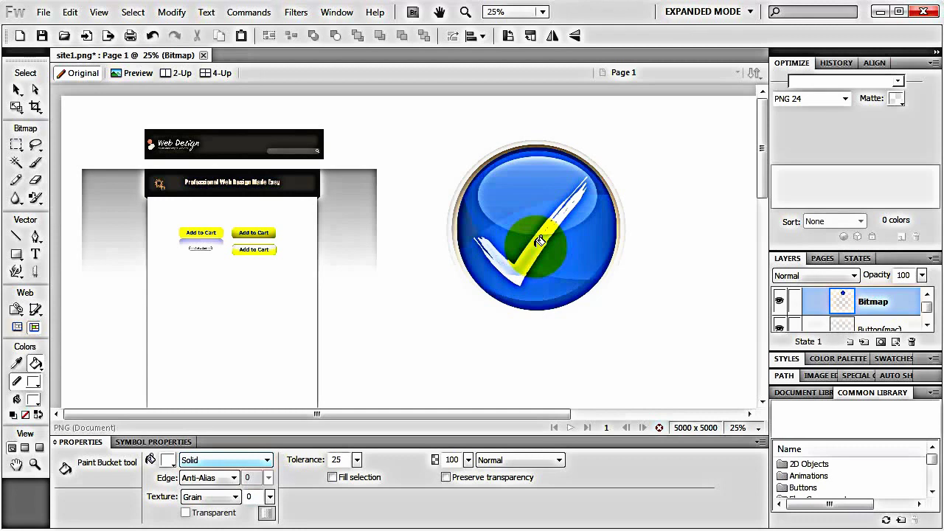
key(ctrl+z)
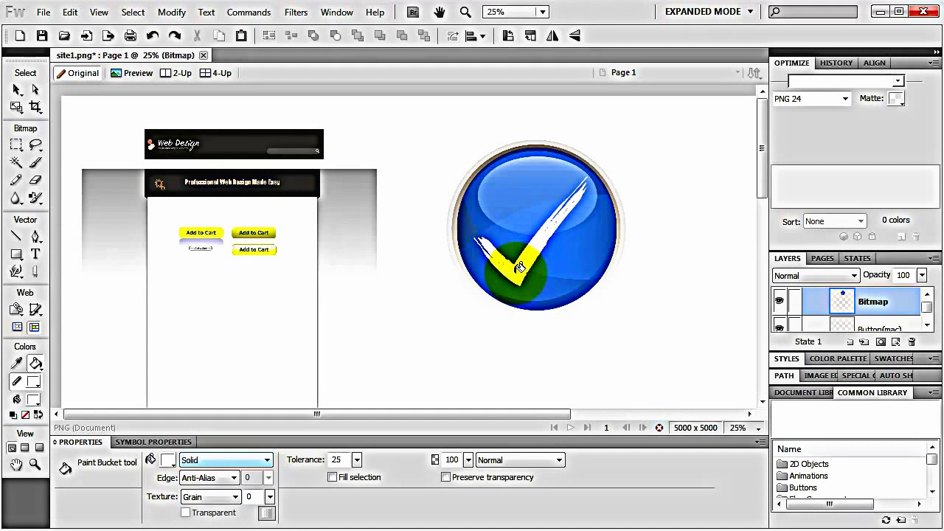
Paint over the remaining blue specks inside the checkmark with a white brush of size 18
click(17, 89)
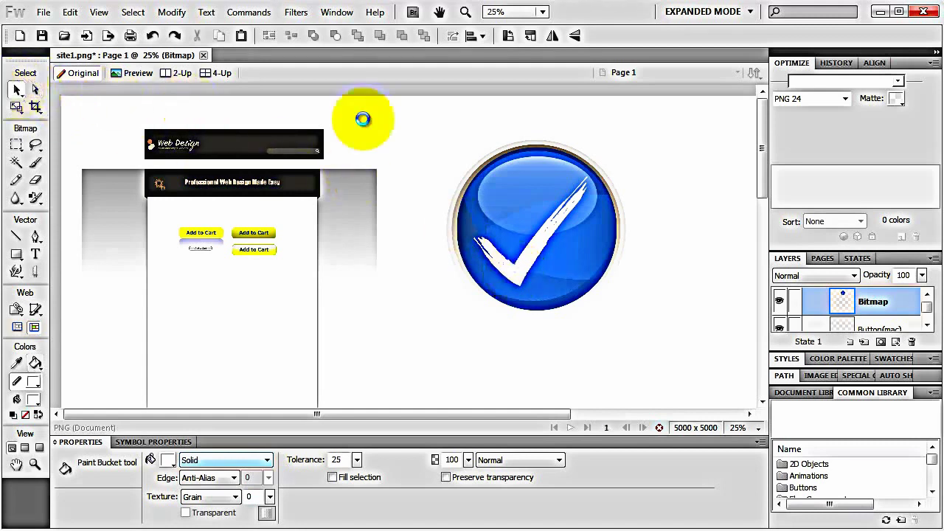
click(536, 168)
key(ctrl+equal)
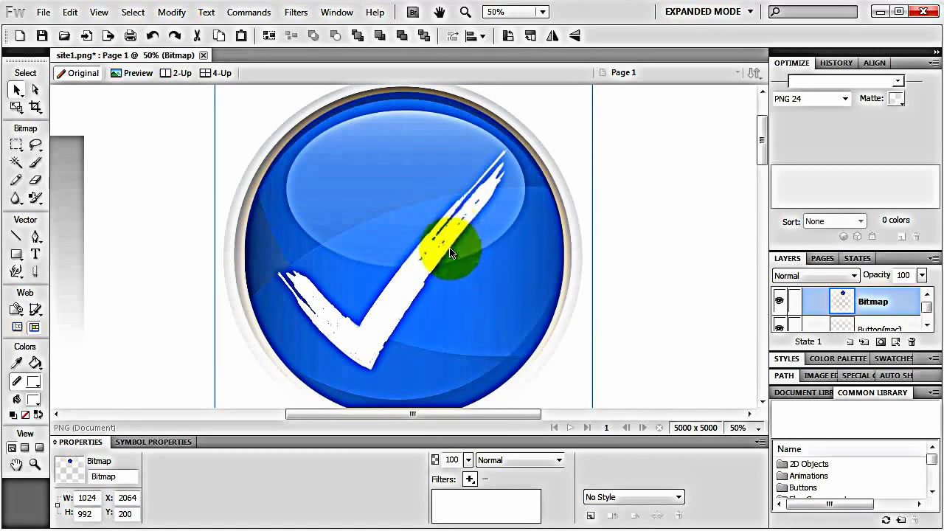
click(35, 162)
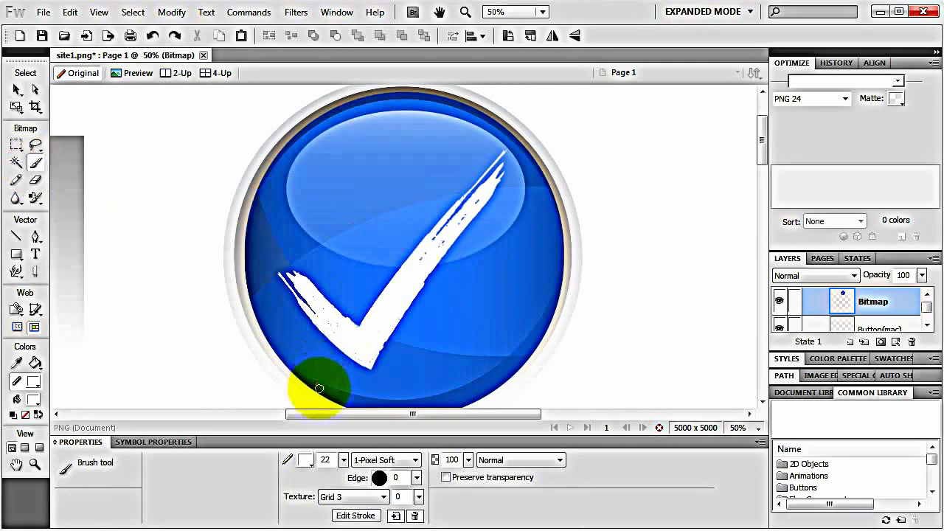
click(305, 461)
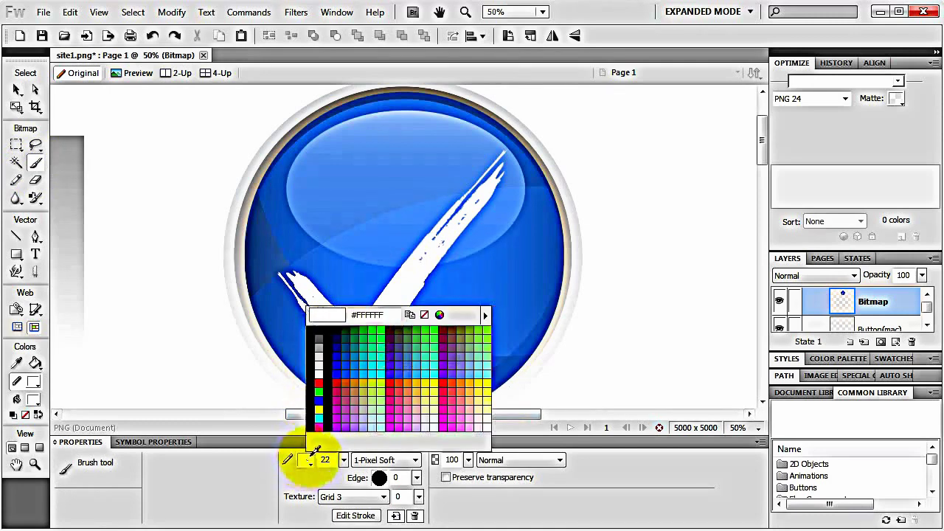
click(411, 263)
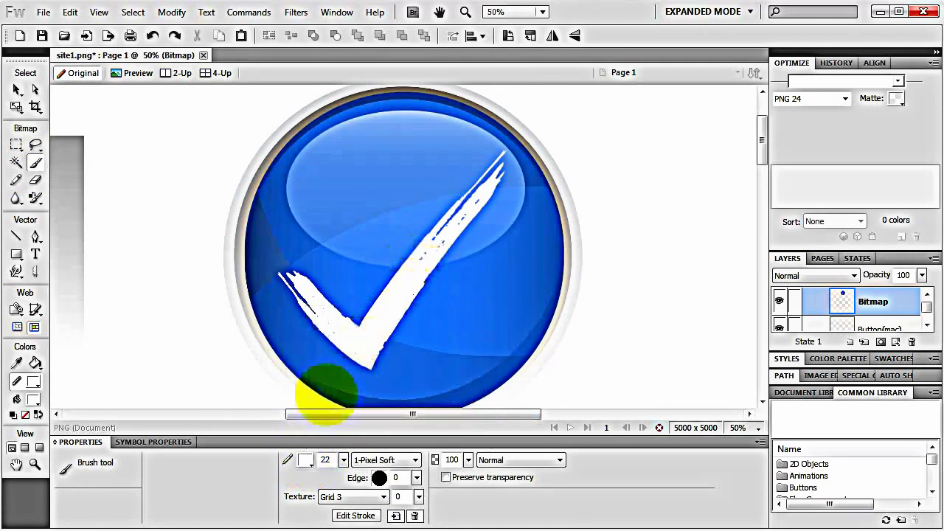
drag(343, 460, 345, 458)
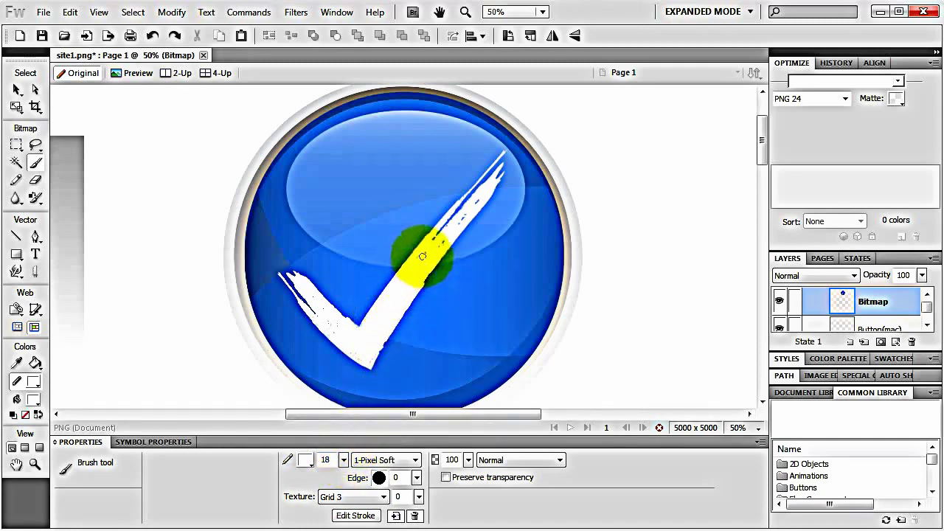
mouse_move(428, 255)
mouse_down()
mouse_move(444, 229)
mouse_move(461, 227)
mouse_move(479, 196)
mouse_up()
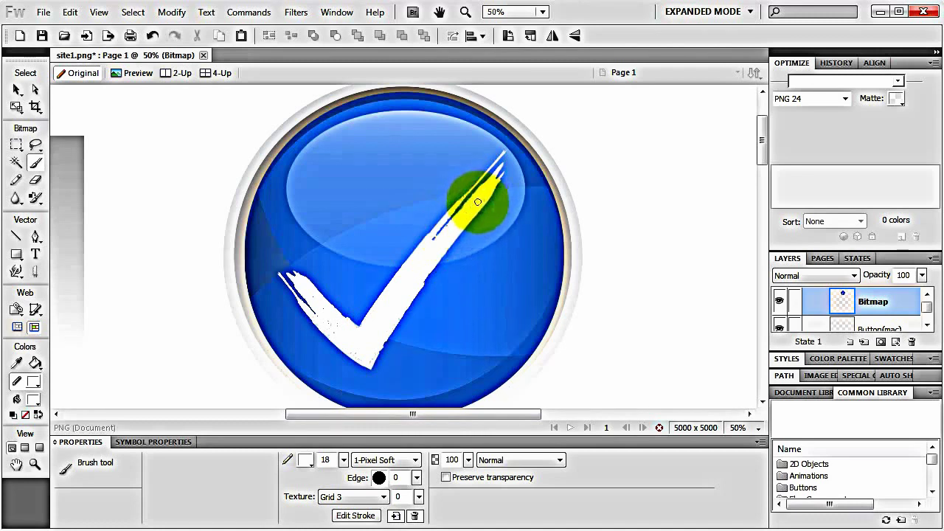
mouse_move(336, 315)
mouse_down()
mouse_move(319, 322)
mouse_move(329, 319)
mouse_move(325, 309)
mouse_move(313, 319)
mouse_move(314, 295)
mouse_move(328, 321)
mouse_move(314, 320)
mouse_move(367, 346)
mouse_up()
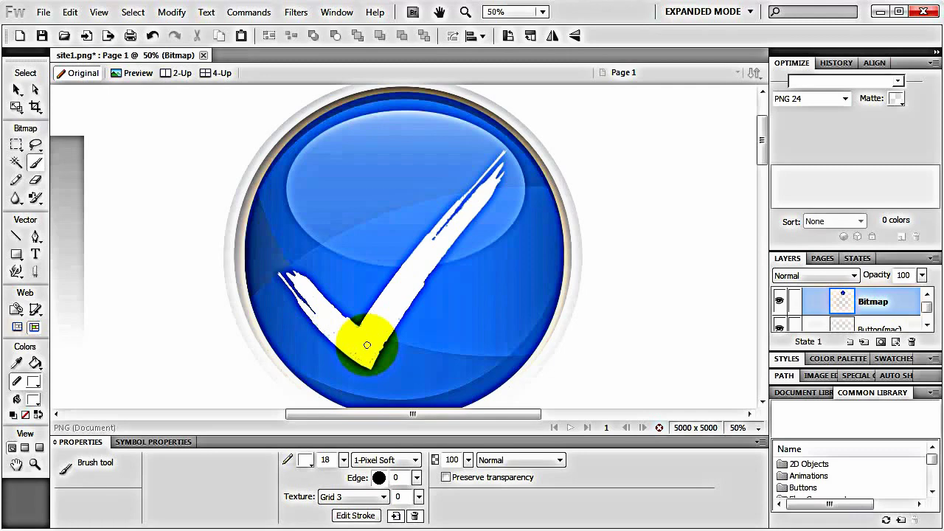
drag(366, 345, 361, 334)
click(16, 89)
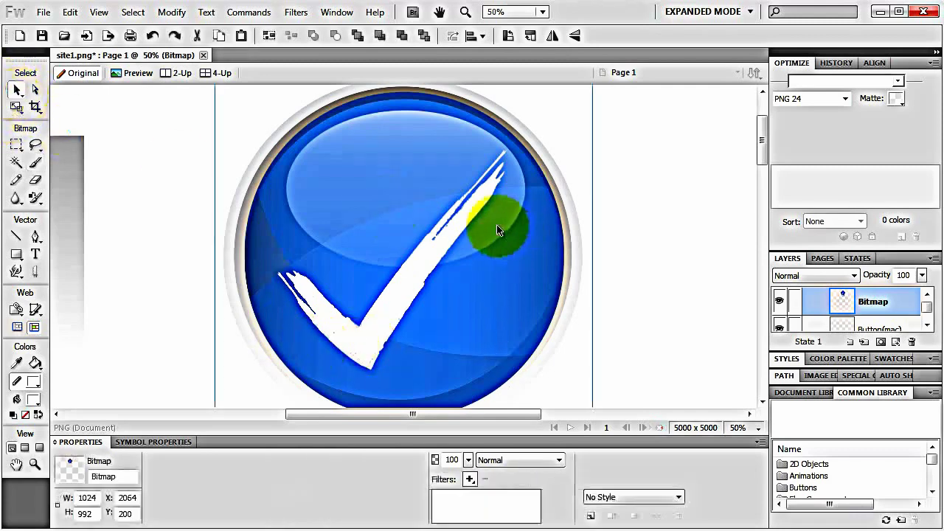
Make the document canvas transparent to reveal the white background around the blue circle
key(ctrl+minus)
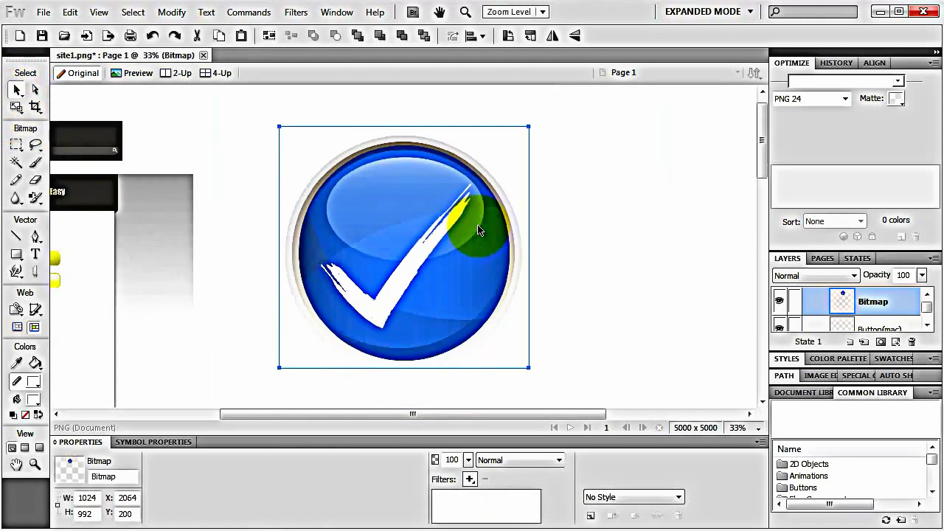
key(ctrl+minus)
key(ctrl+equal)
click(575, 191)
click(194, 460)
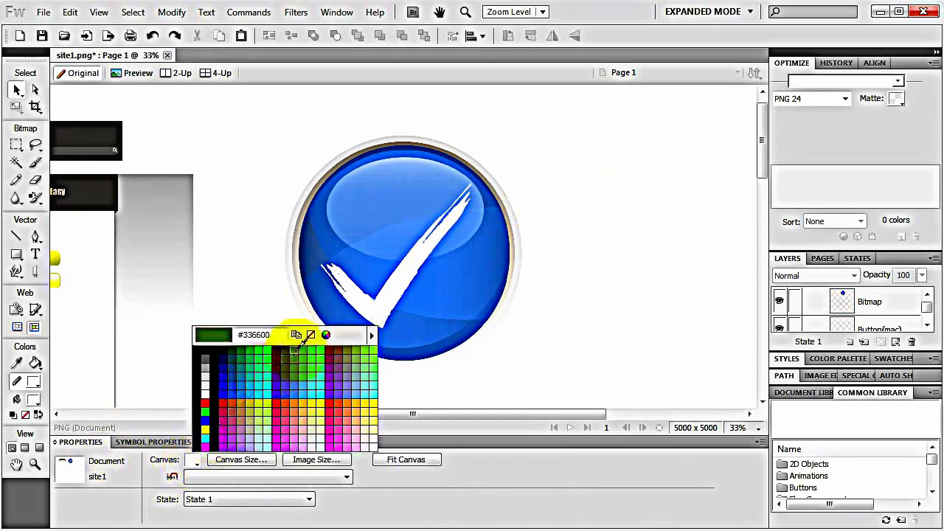
click(311, 336)
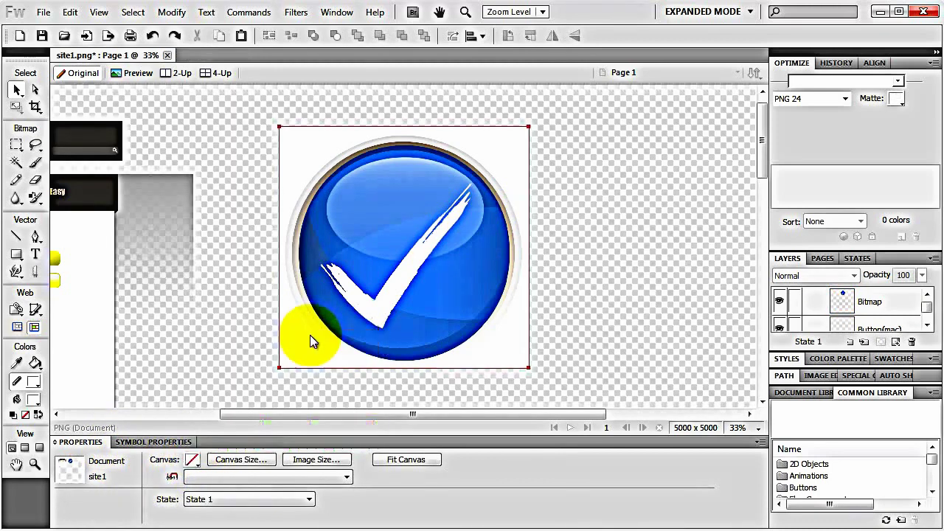
Select the white background around the blue circle with the Magic Wand at tolerance 1 and delete it
click(347, 190)
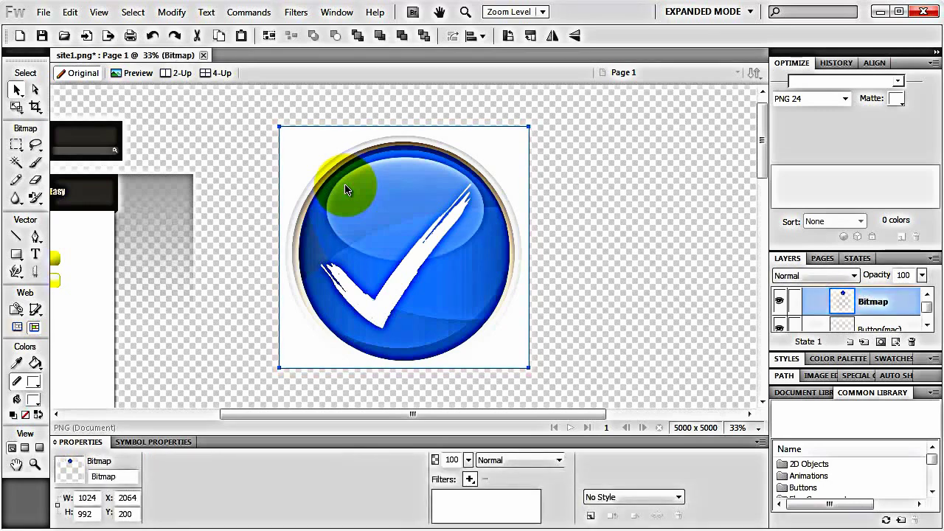
click(16, 162)
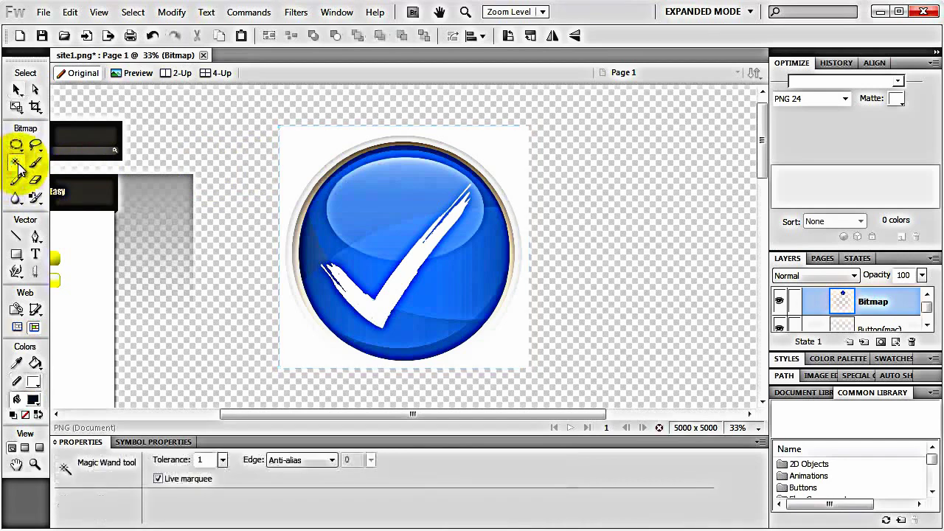
click(307, 155)
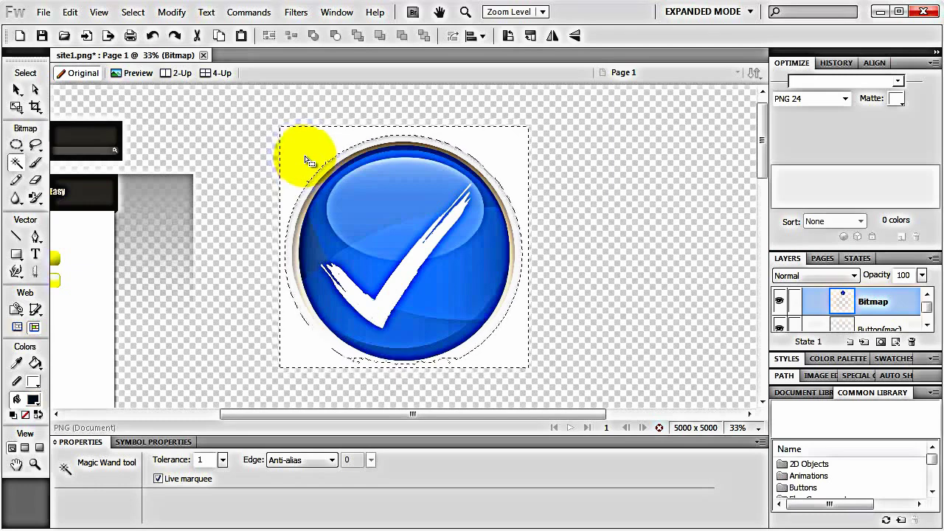
click(223, 459)
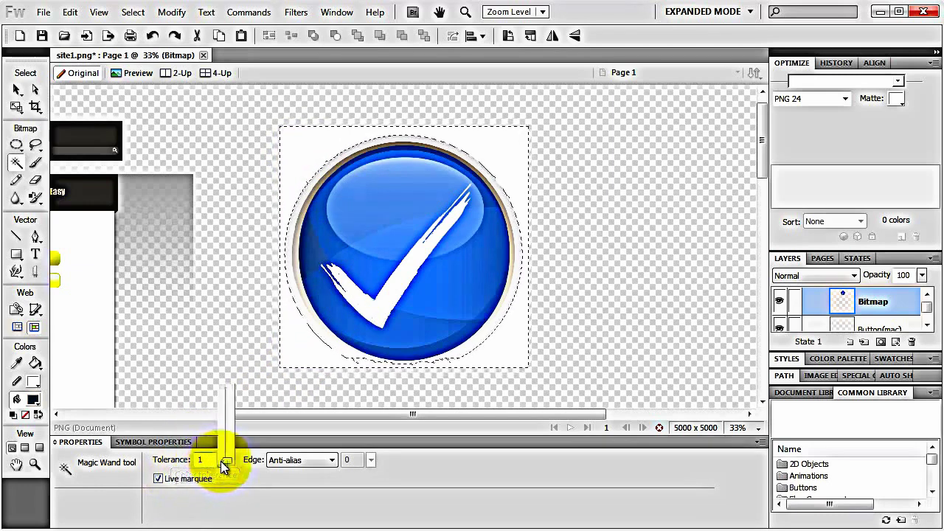
mouse_move(221, 470)
mouse_down()
mouse_move(227, 458)
mouse_move(230, 469)
mouse_up()
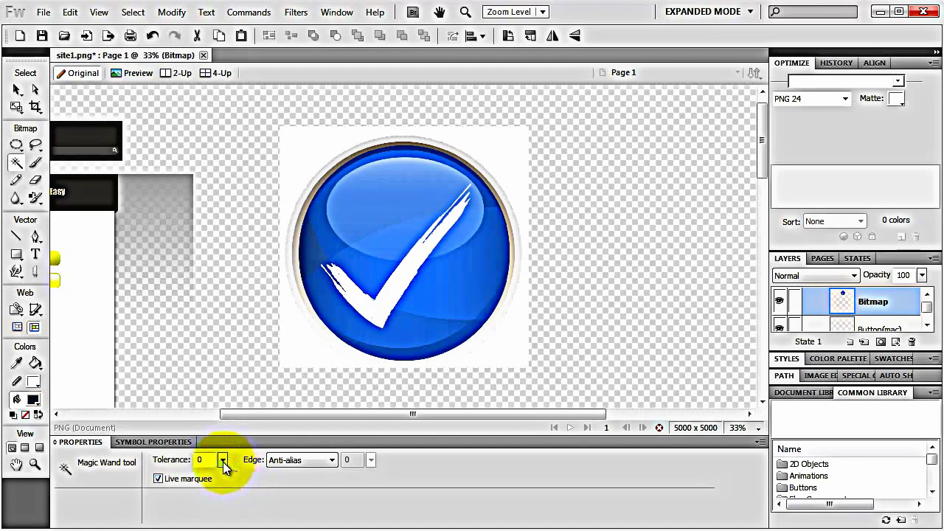
click(175, 458)
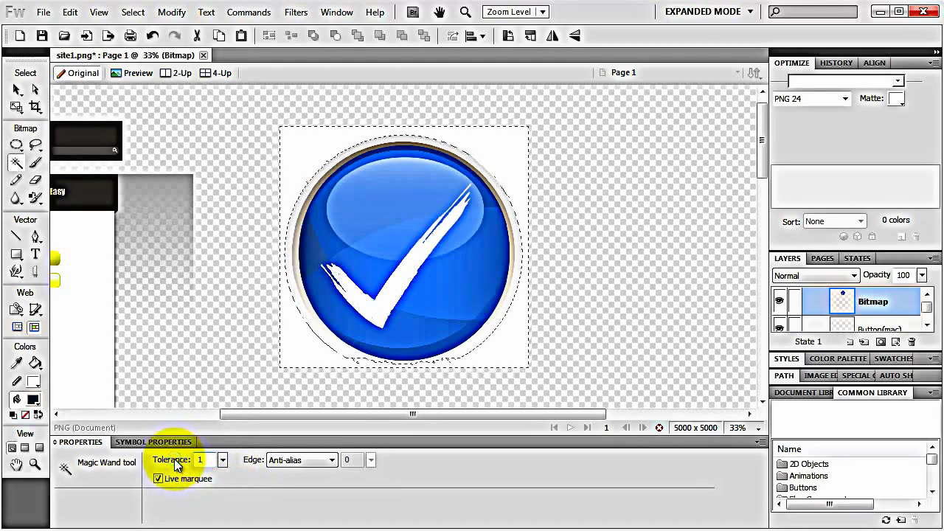
drag(175, 459, 193, 465)
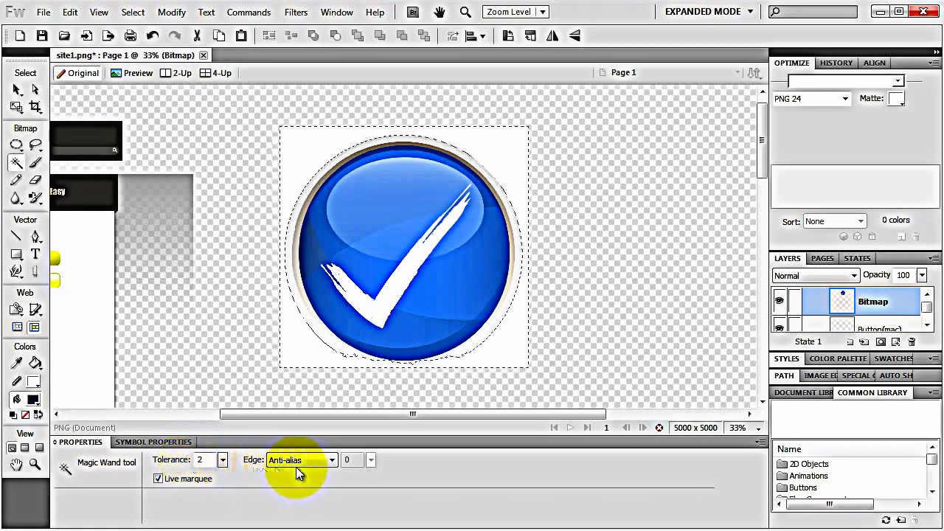
click(156, 464)
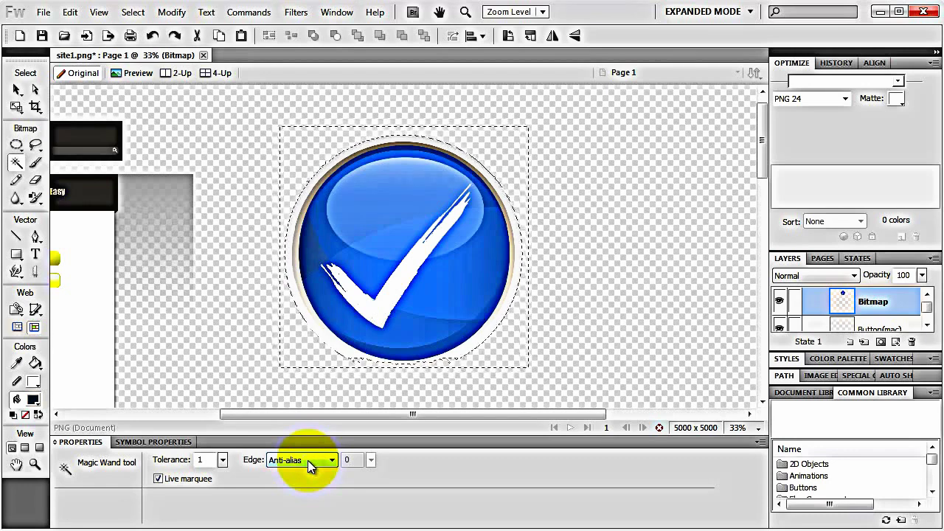
key(v)
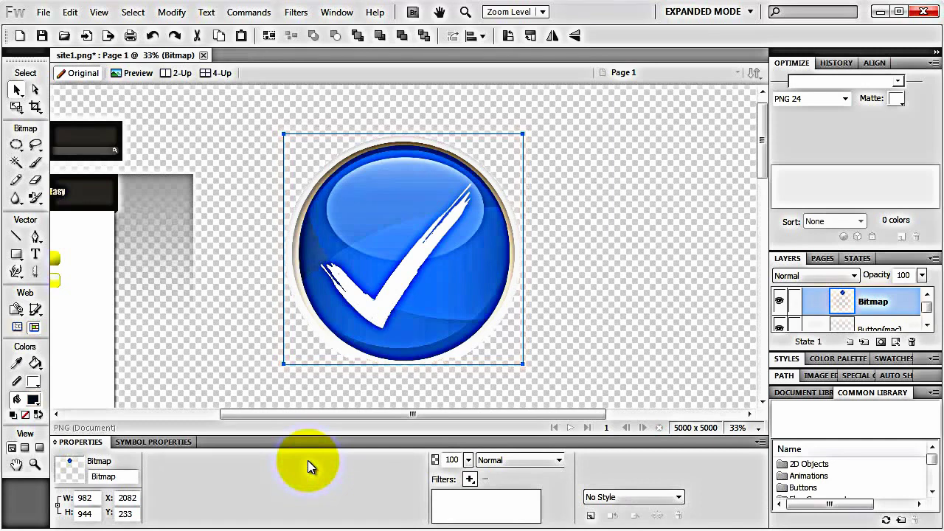
Set the canvas color to black to check the circle's cut-out edges
click(635, 273)
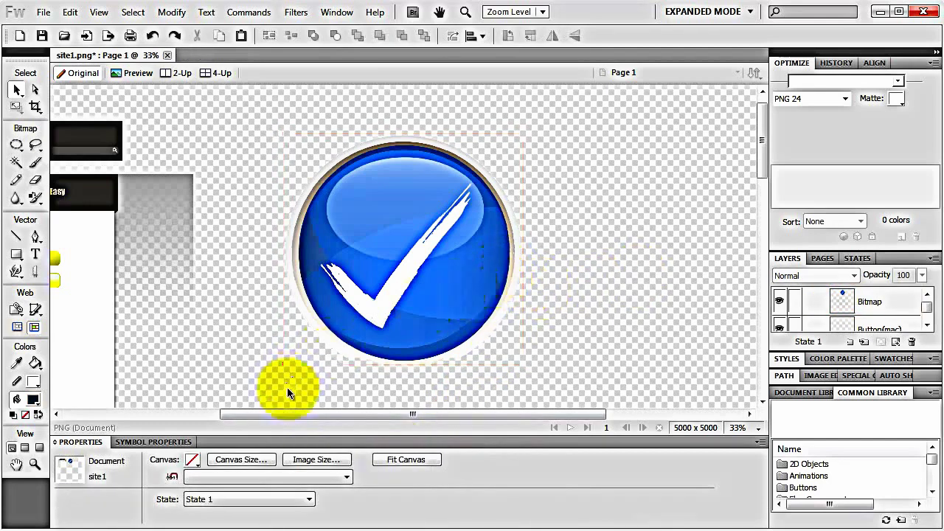
click(191, 459)
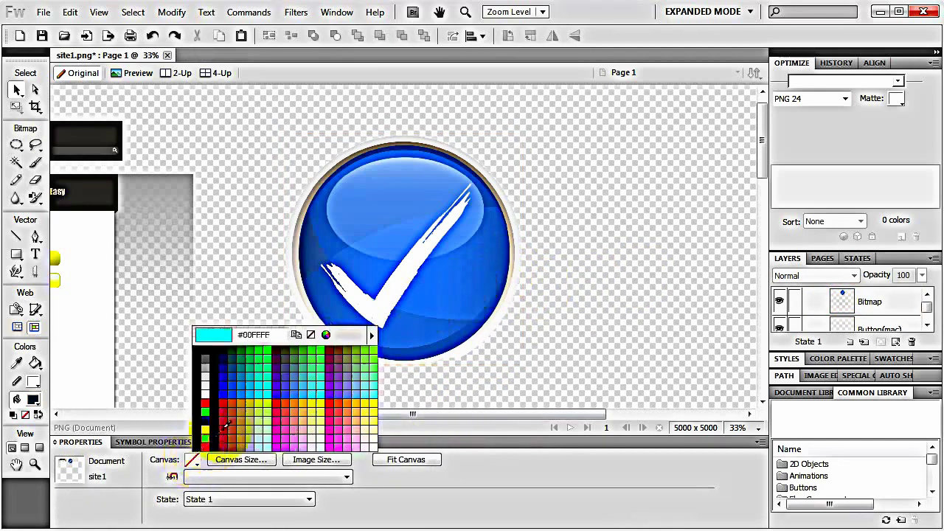
click(207, 348)
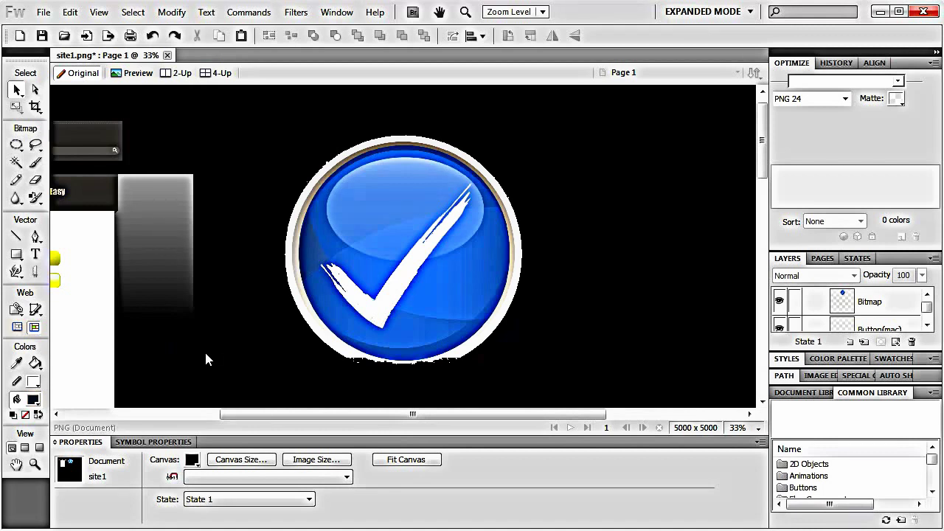
click(402, 310)
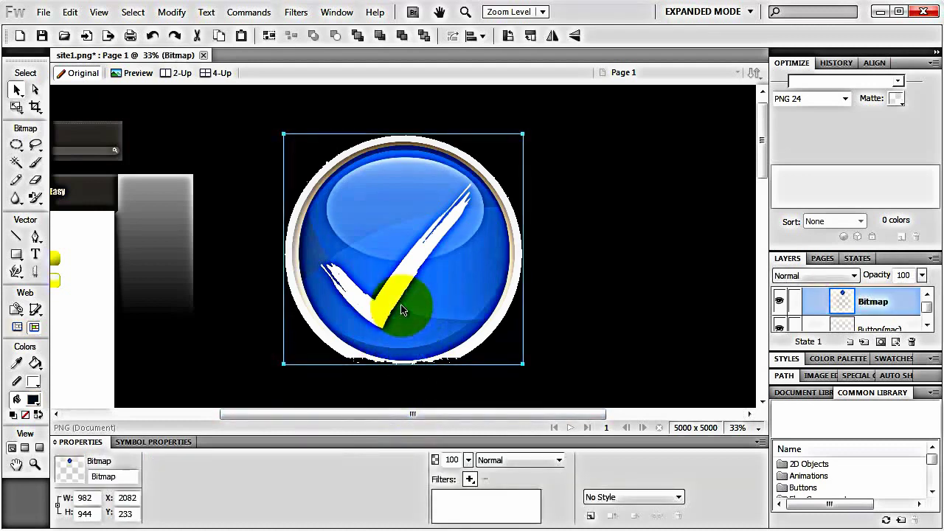
drag(16, 145, 59, 175)
drag(273, 115, 529, 364)
key(v)
click(500, 352)
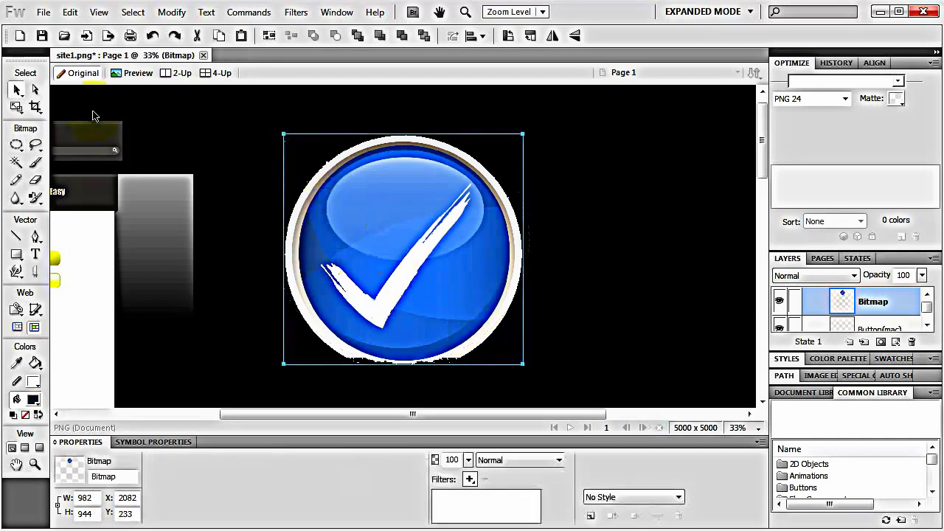
Draw an oval marquee about 1125 by 1101 pixels around the circle, invert the selection and delete the ragged pixels along the circle's lower edge
click(17, 145)
click(81, 175)
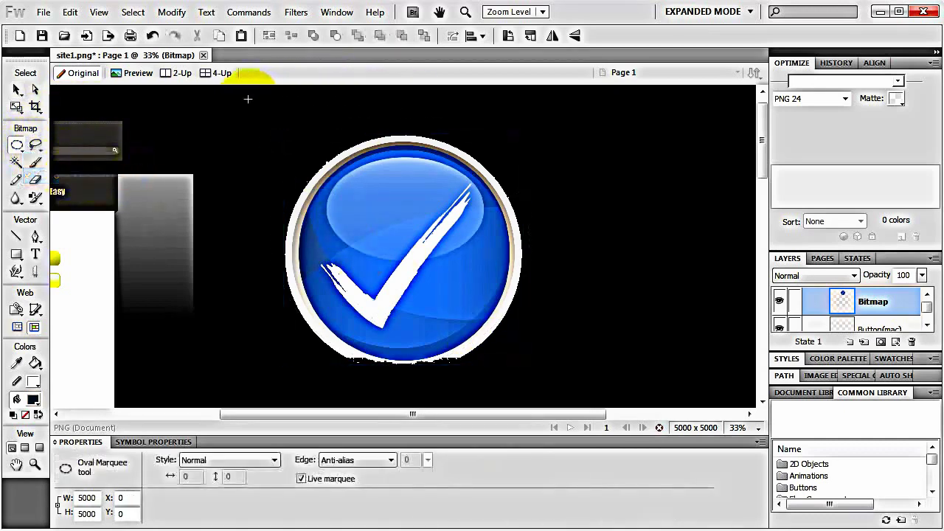
drag(265, 93, 539, 362)
key(ctrl+z)
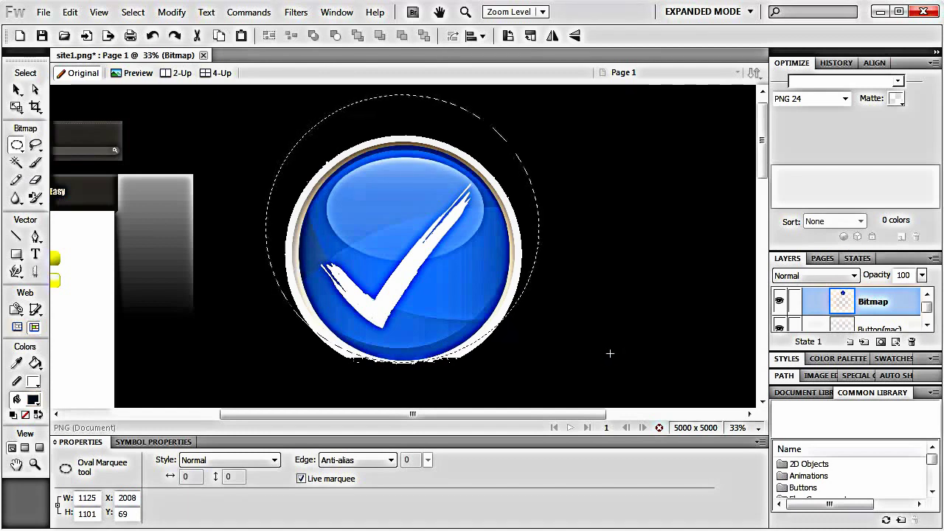
key(Left)
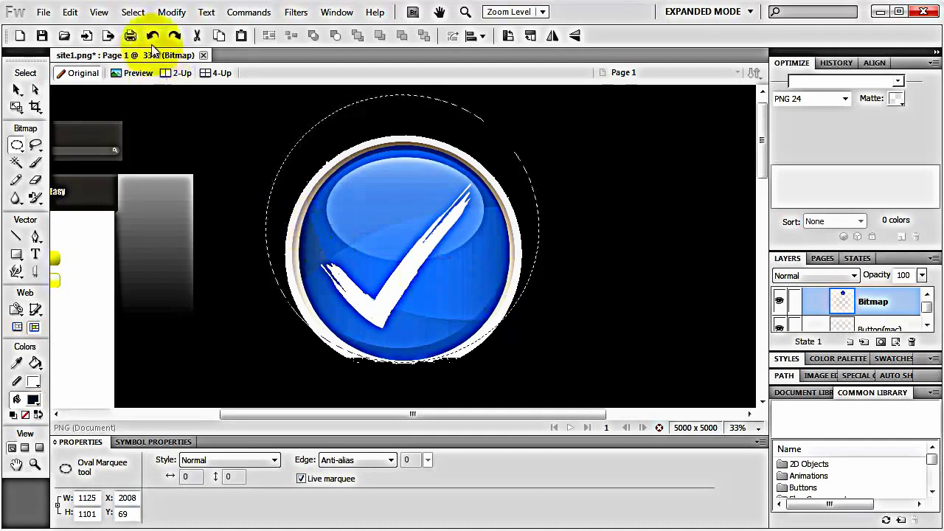
click(133, 12)
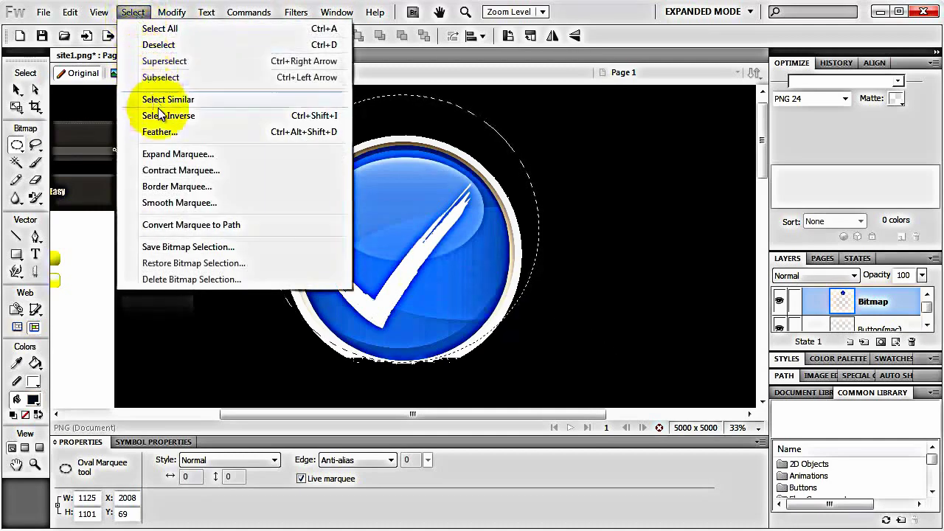
click(165, 117)
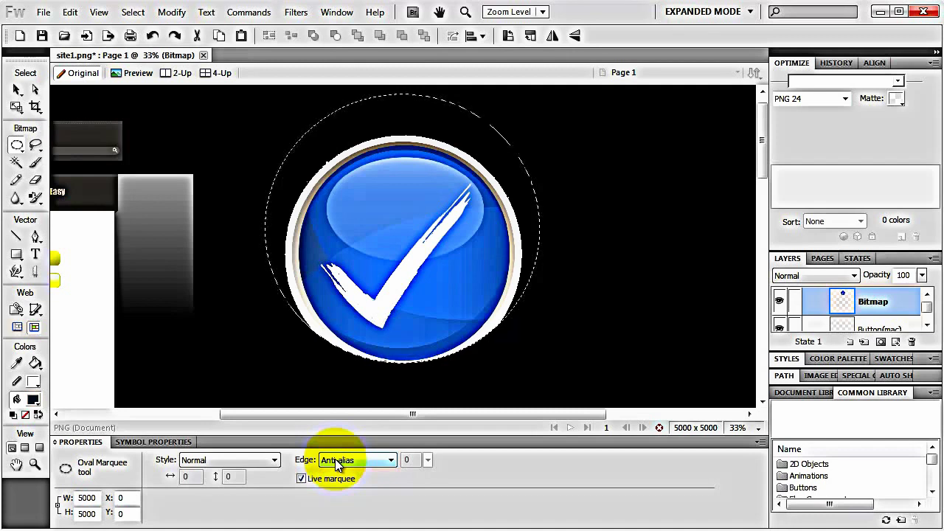
key(v)
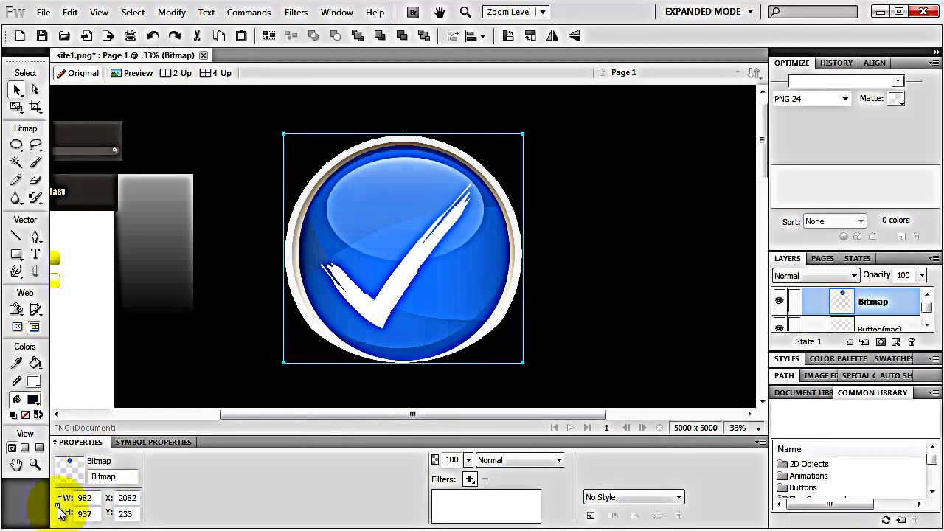
Shrink the checkmark image to a width of 36 pixels and deselect it
double_click(95, 498)
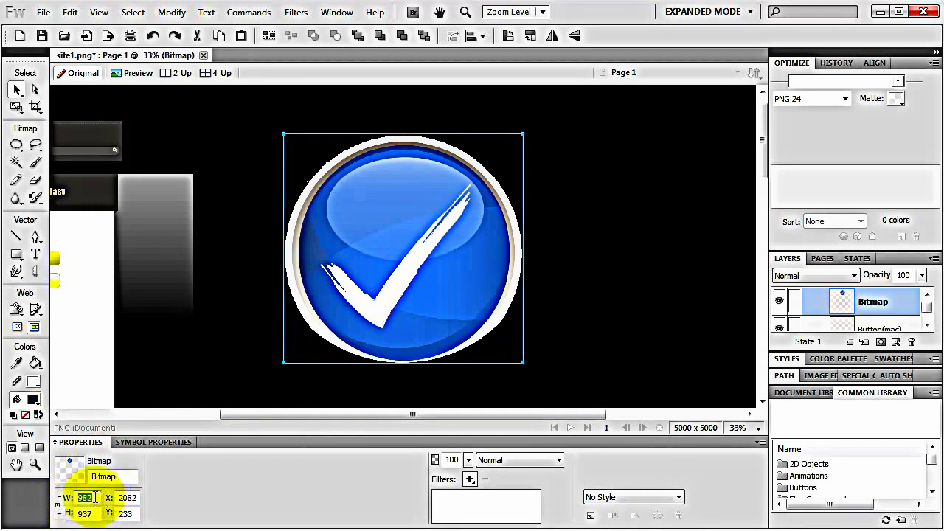
text(36)
key(Return)
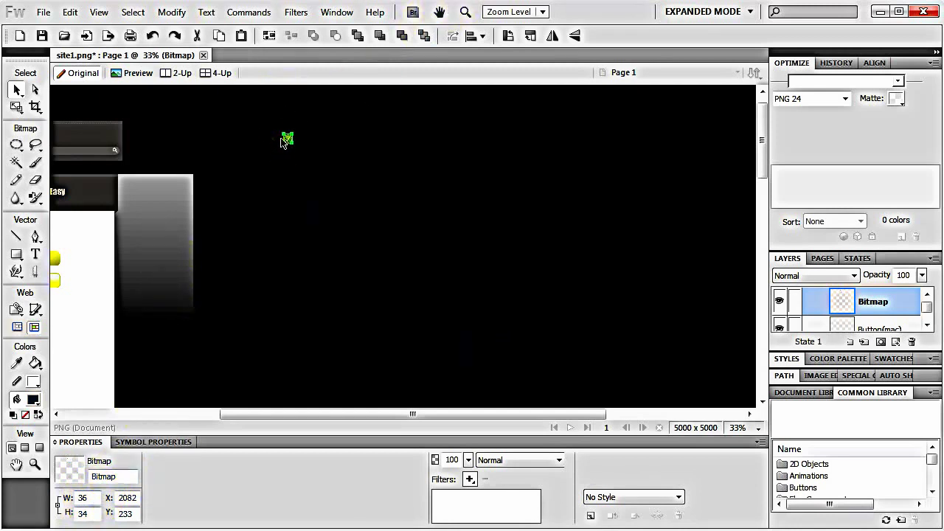
click(544, 194)
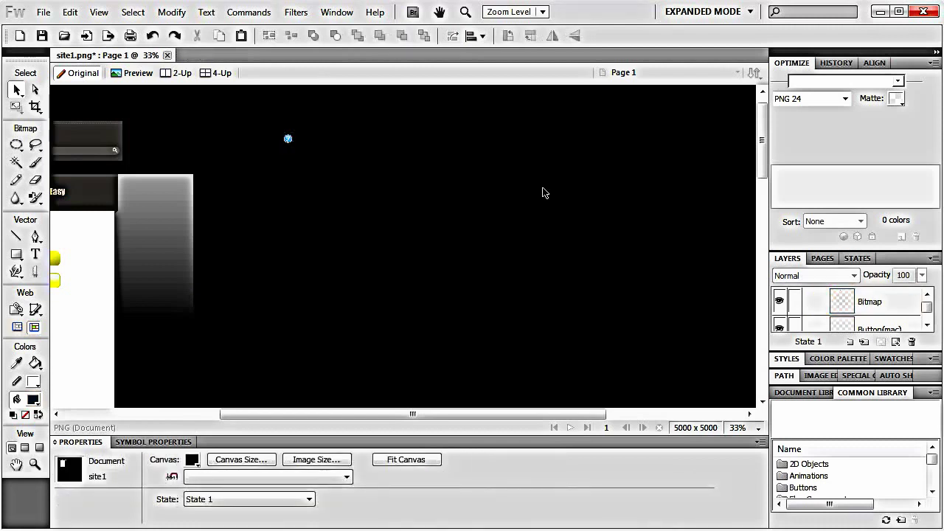
Set the canvas color back to transparent
click(192, 460)
click(311, 334)
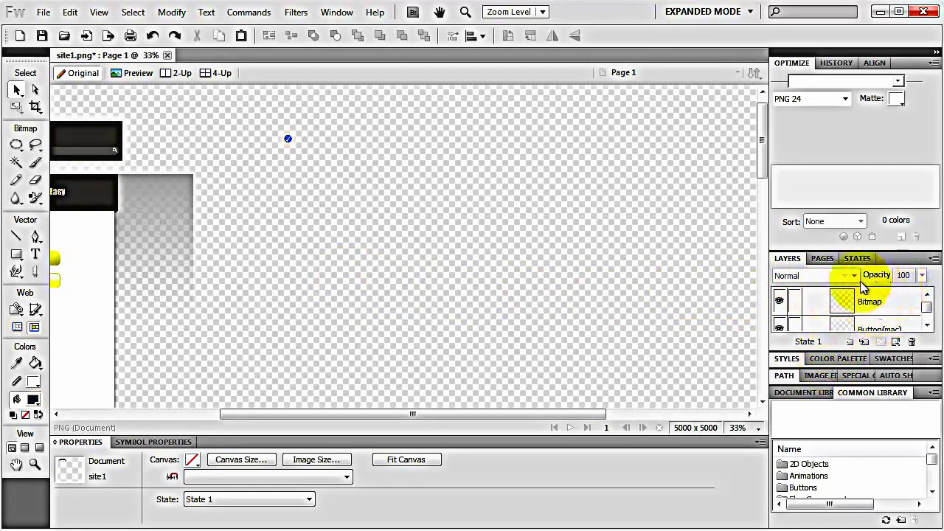
Collapse the header and background layers and create a new layer named assets between them
double_click(873, 393)
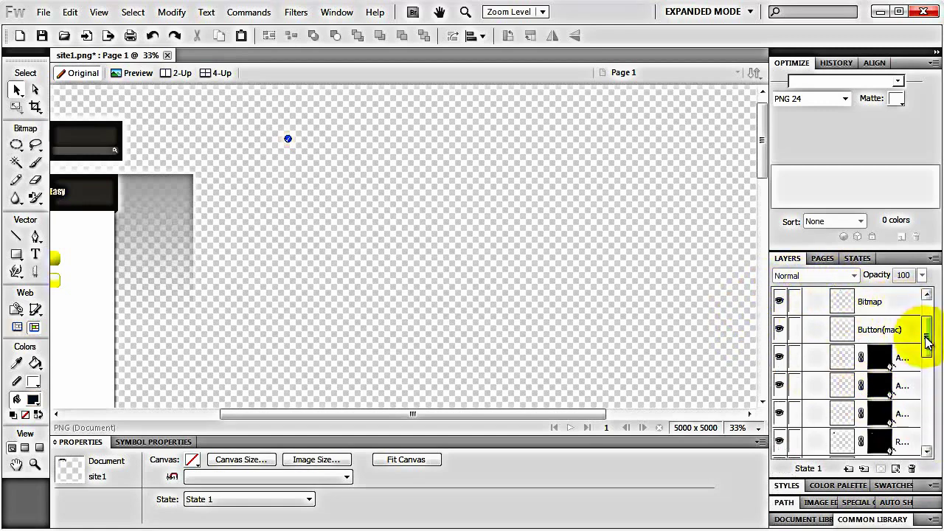
scroll(923, 323, up, 3)
click(810, 333)
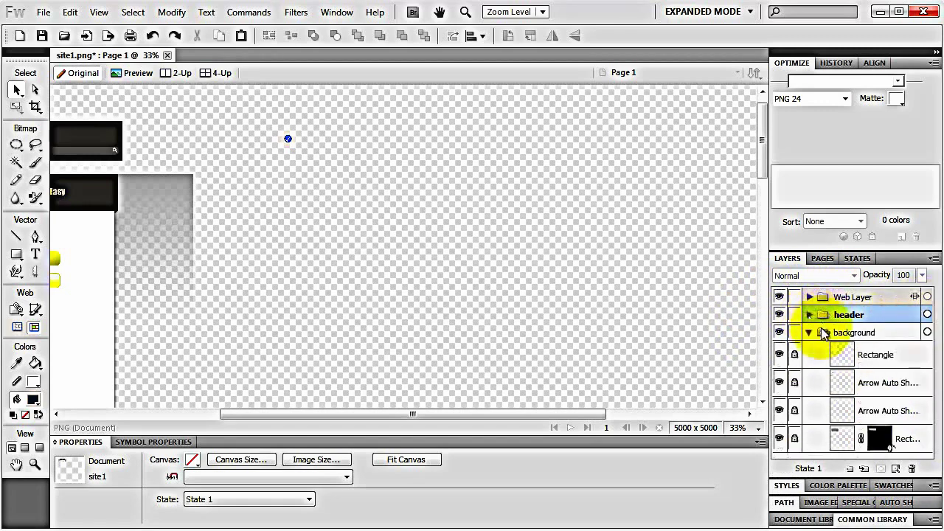
click(810, 333)
click(825, 332)
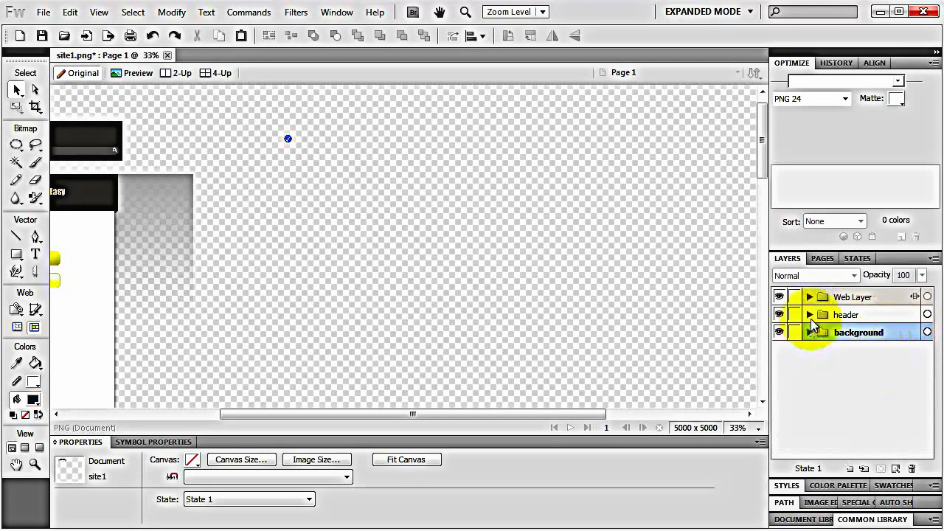
click(850, 470)
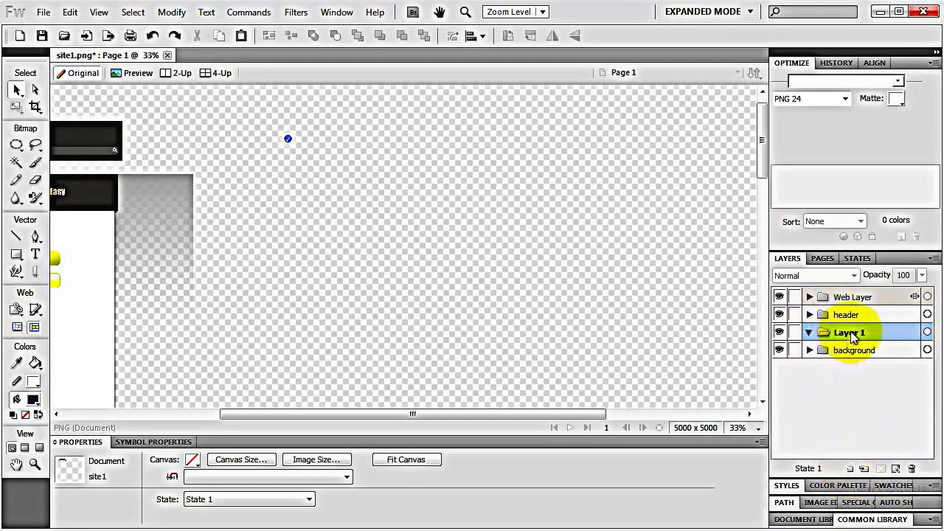
double_click(850, 332)
text(assets)
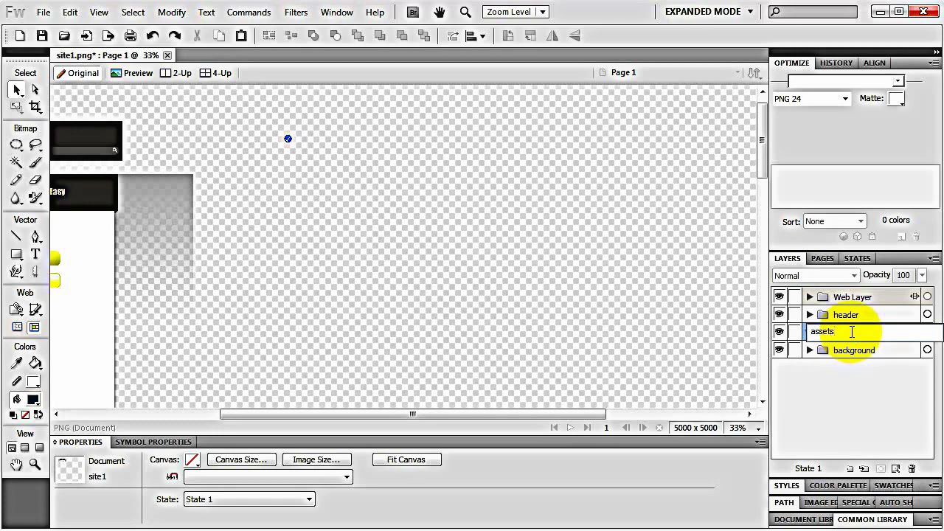
key(Return)
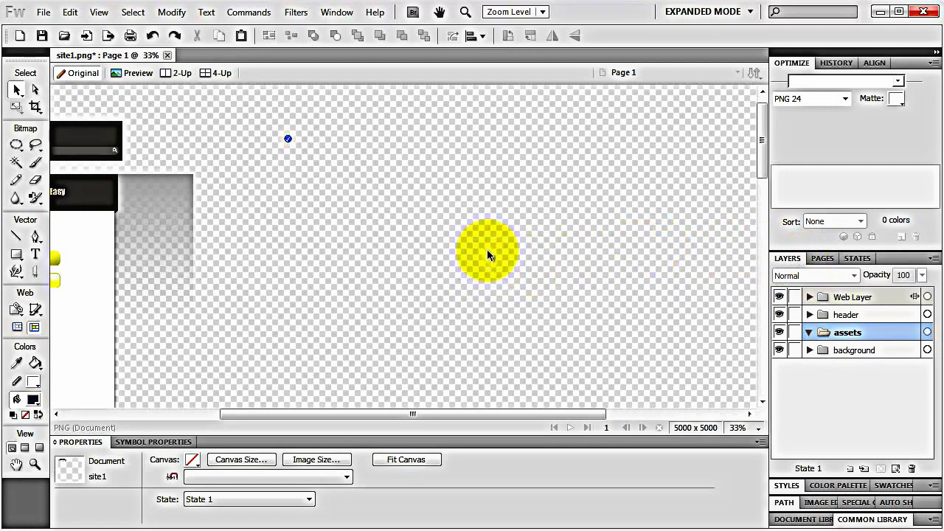
Select the checkmark icon together with the button shapes beside and below the first Add to Cart button, and move them into the assets layer
click(288, 139)
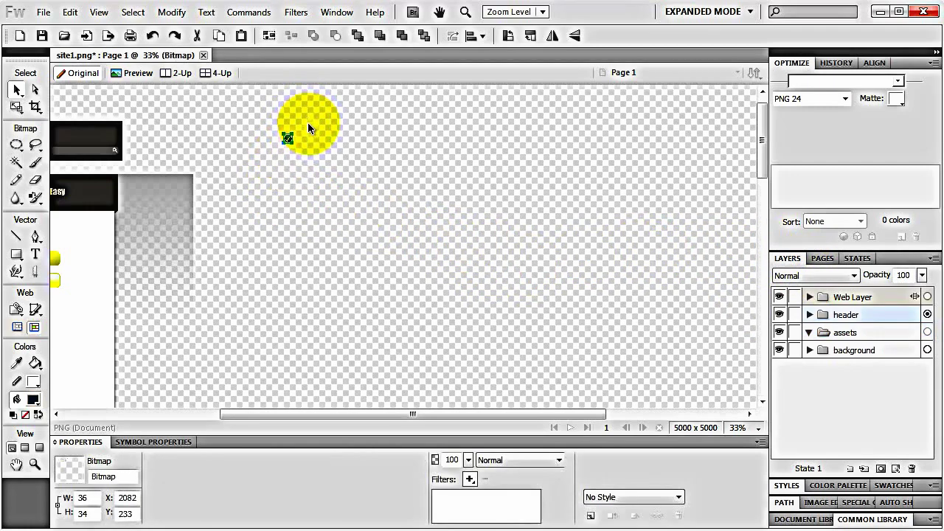
key(h)
drag(327, 158, 414, 176)
key(v)
drag(73, 288, 197, 235)
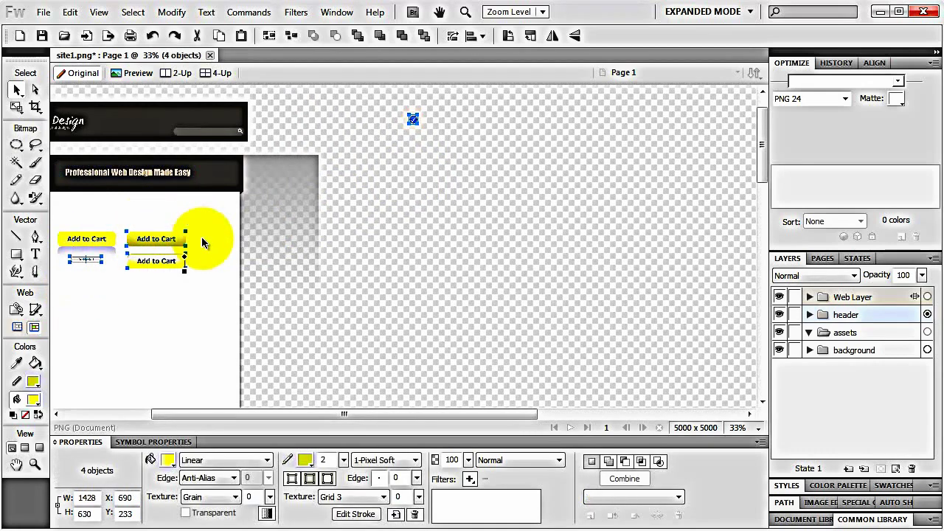
click(809, 315)
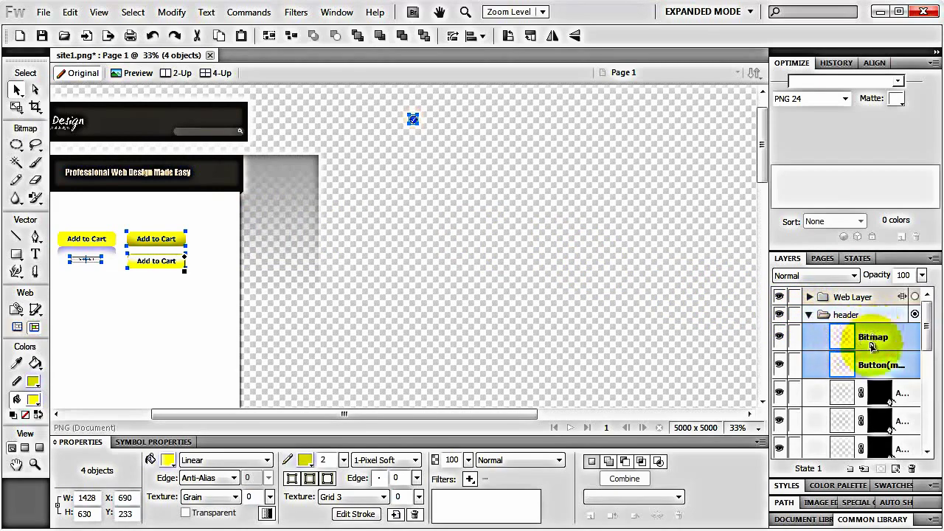
drag(872, 346, 833, 411)
click(810, 384)
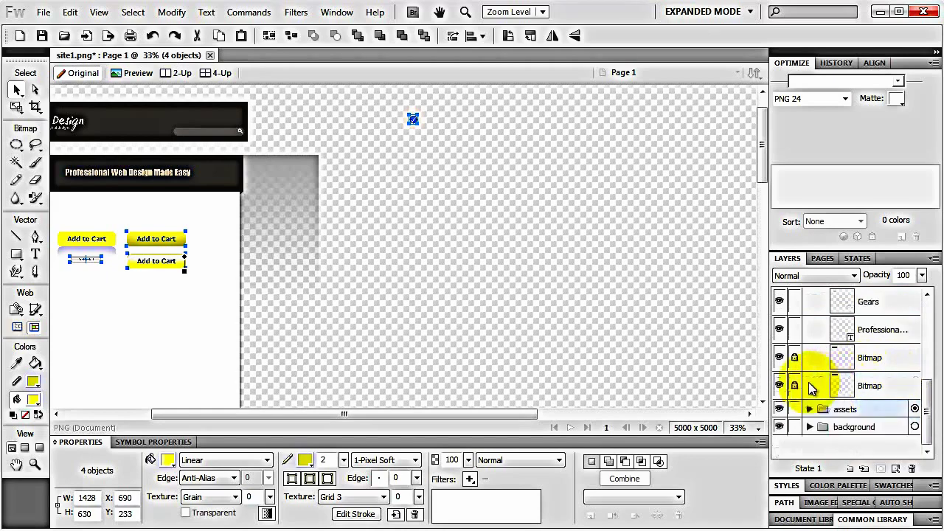
scroll(812, 389, up, 3)
click(811, 319)
click(675, 260)
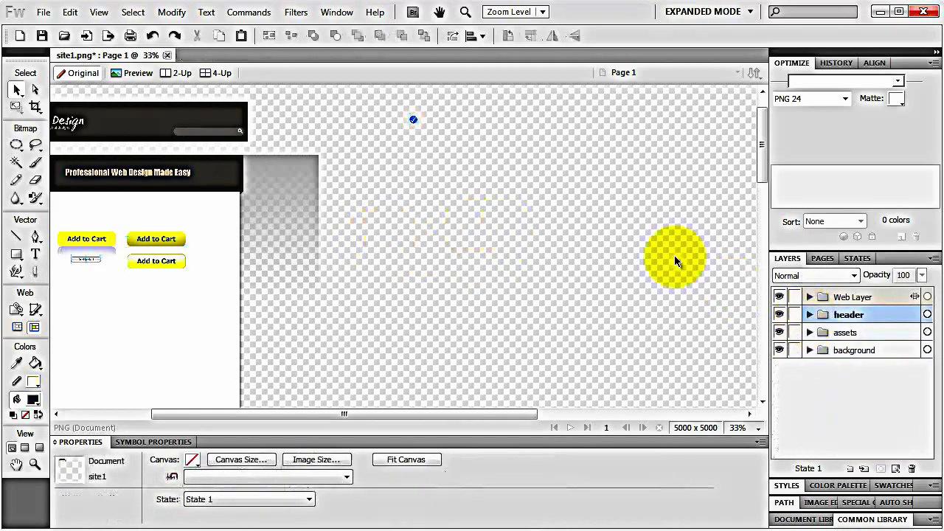
Check the assets layer's contents by toggling its visibility, and move the lower-right button's Add to Cart text from header into assets
click(780, 333)
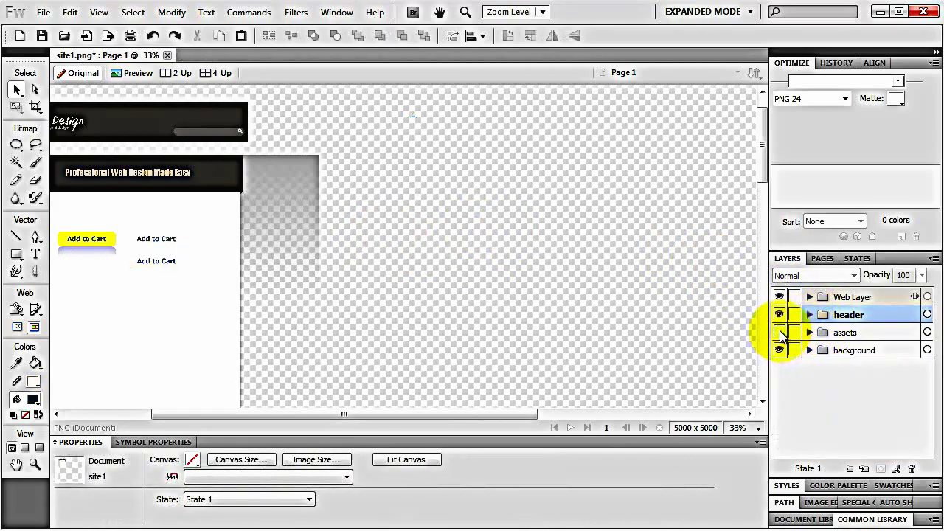
click(780, 333)
drag(74, 307, 194, 221)
click(810, 315)
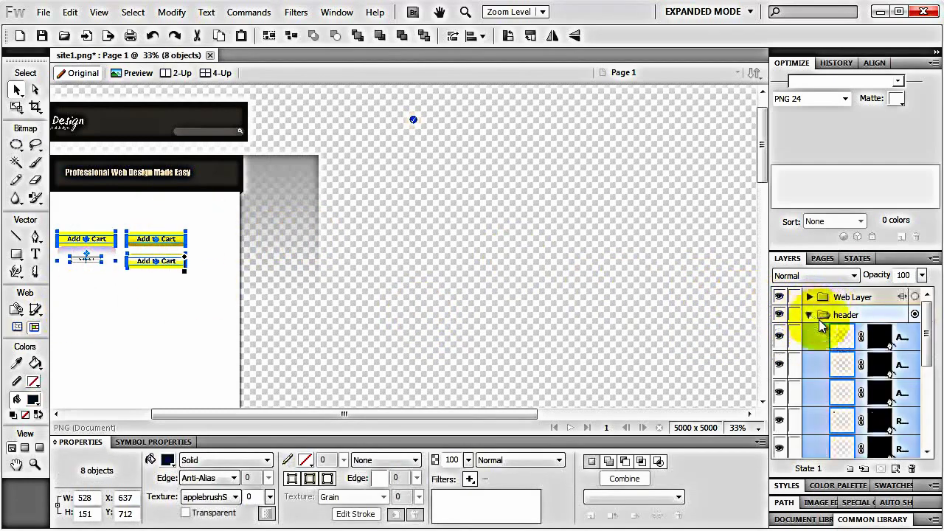
drag(811, 338, 845, 413)
scroll(848, 389, up, 5)
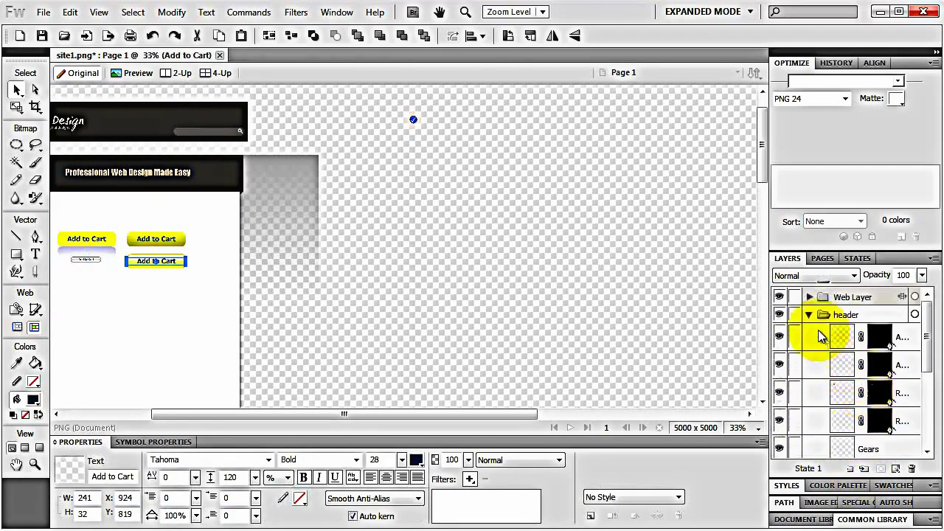
click(809, 314)
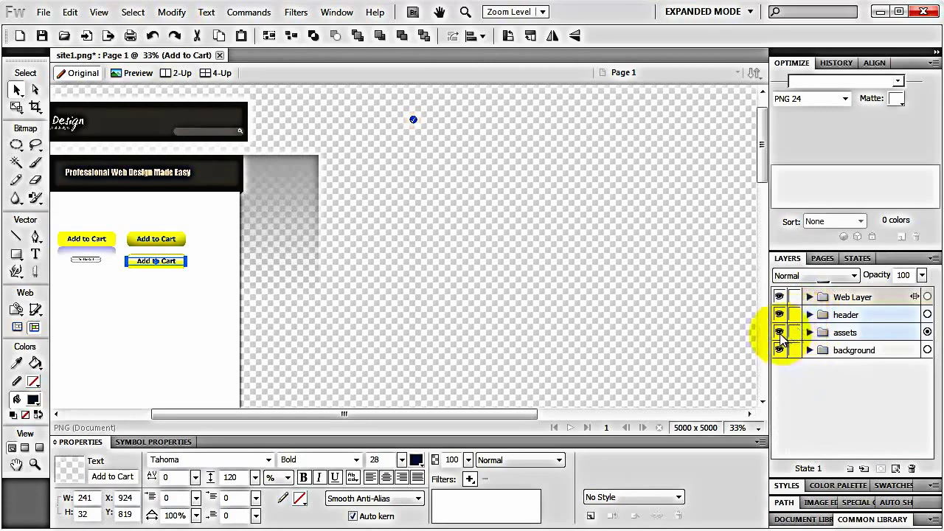
Select all the Add to Cart buttons, move their remaining parts from the header layer into assets, and deselect
click(780, 333)
click(780, 332)
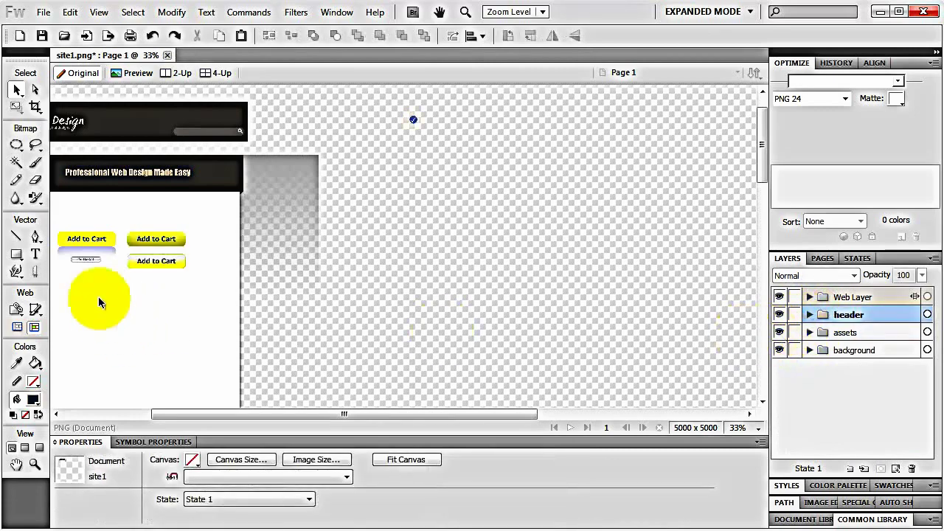
drag(61, 304, 201, 215)
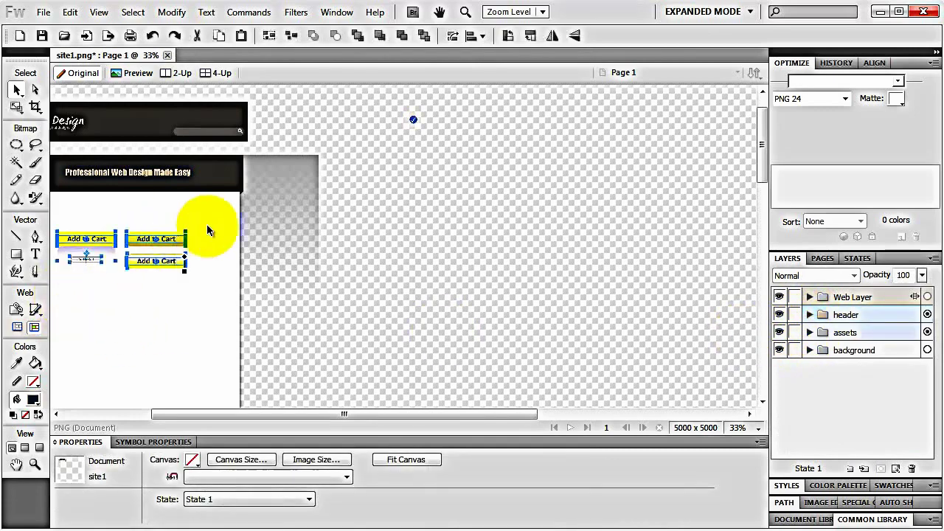
click(810, 315)
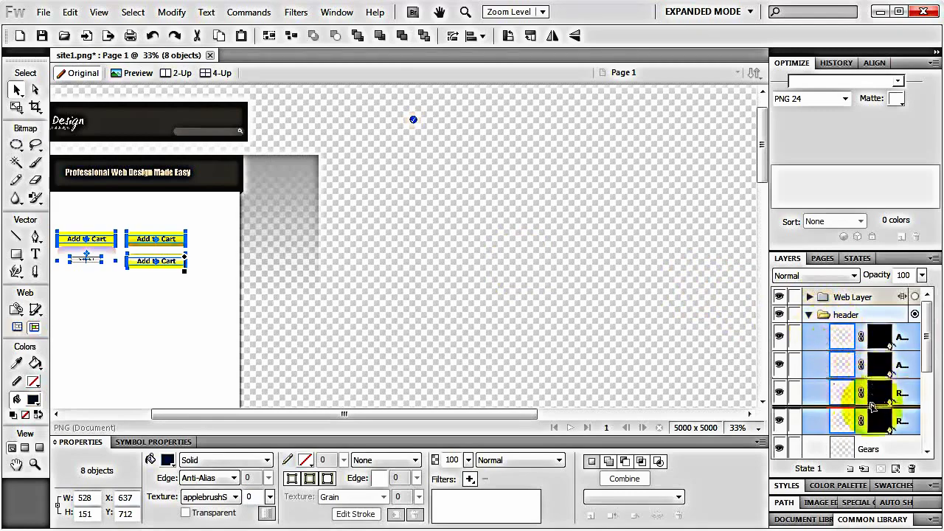
scroll(870, 409, down, 4)
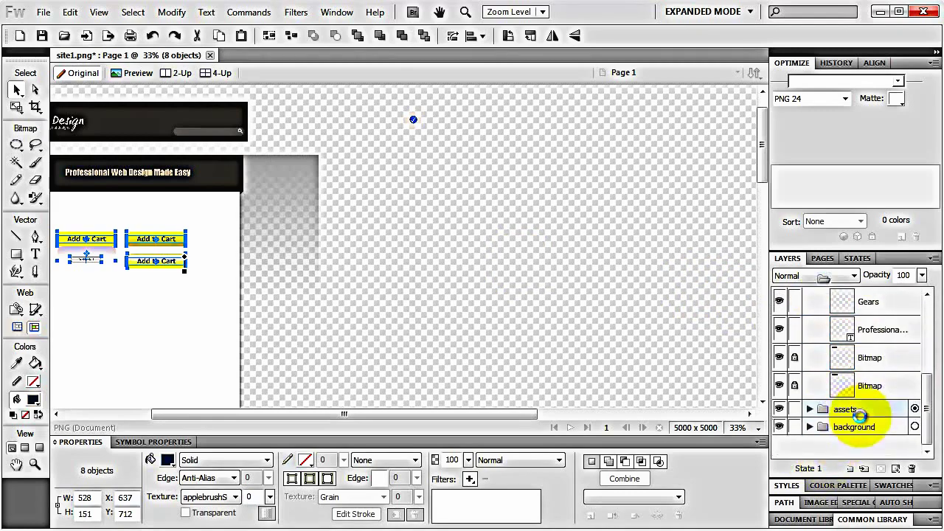
scroll(861, 416, up, 4)
click(810, 313)
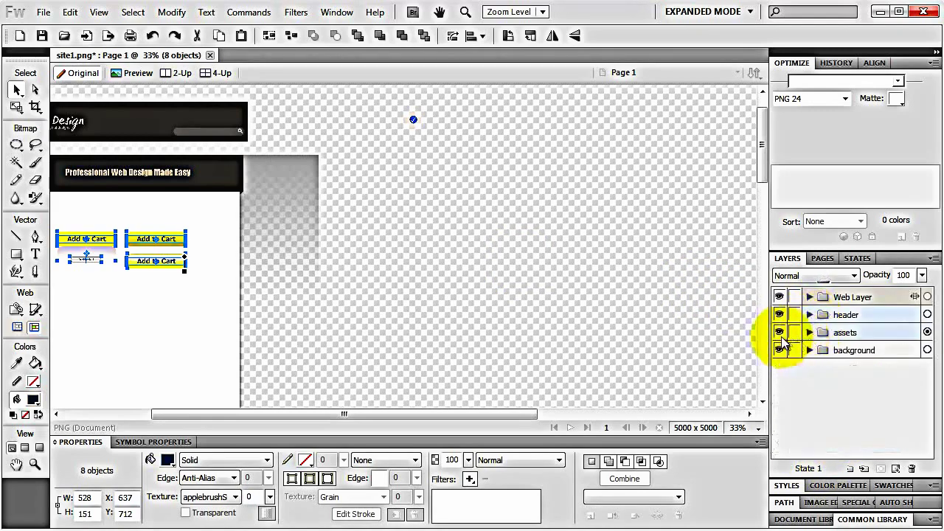
key(ctrl+d)
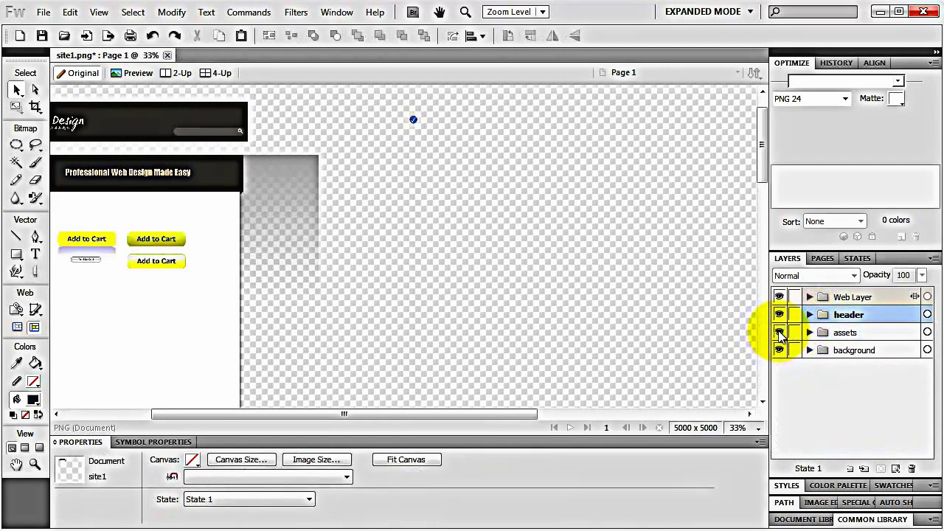
Move the assets layer above the header layer and look at the document's list of pages
click(856, 333)
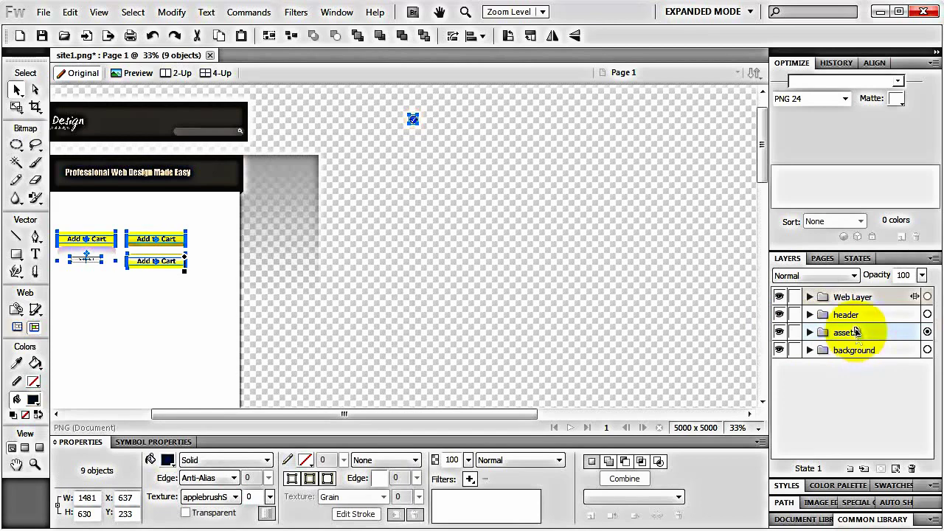
drag(856, 311, 858, 315)
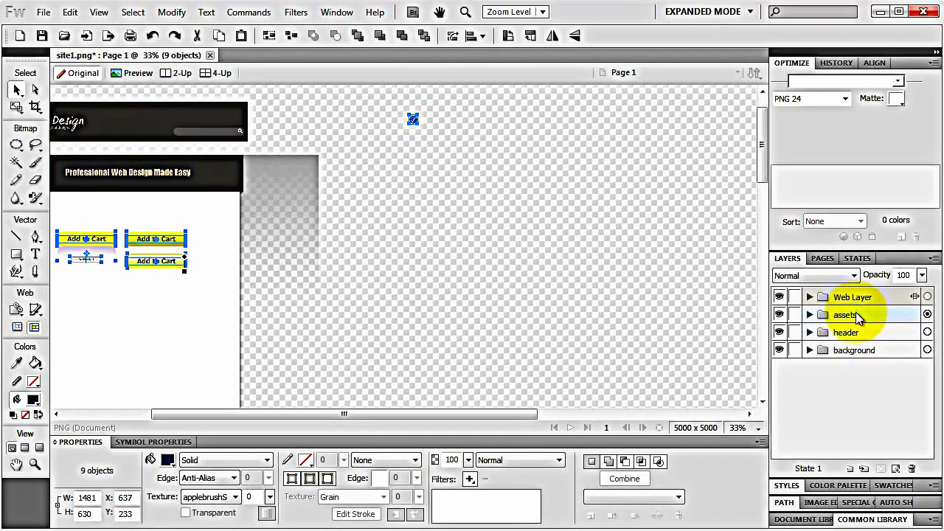
click(824, 260)
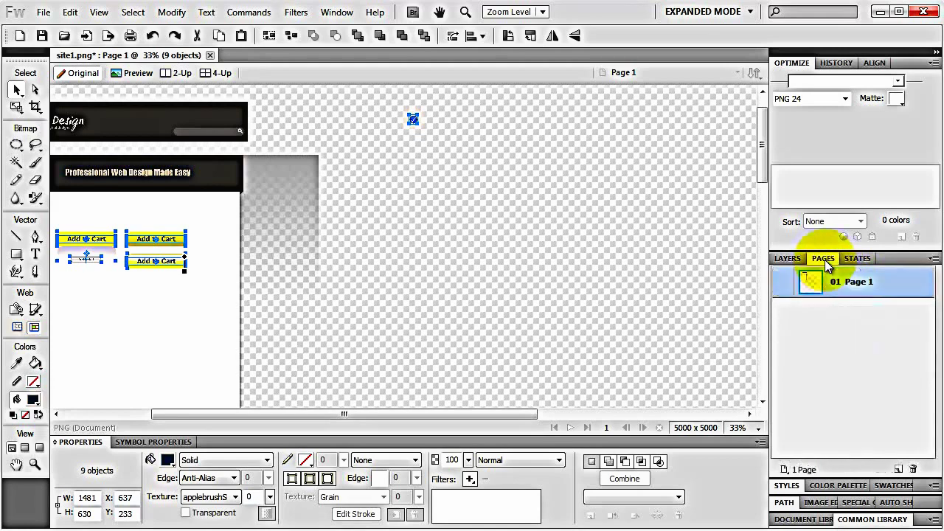
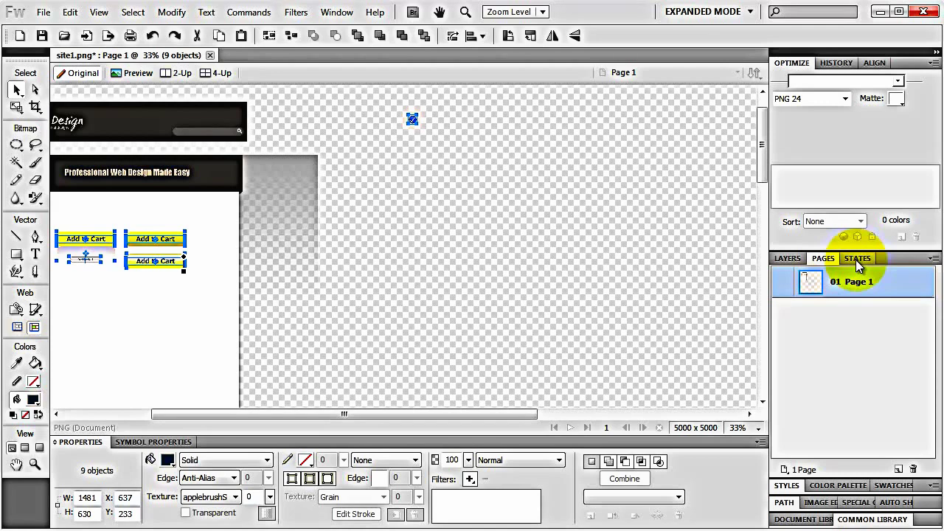
click(789, 260)
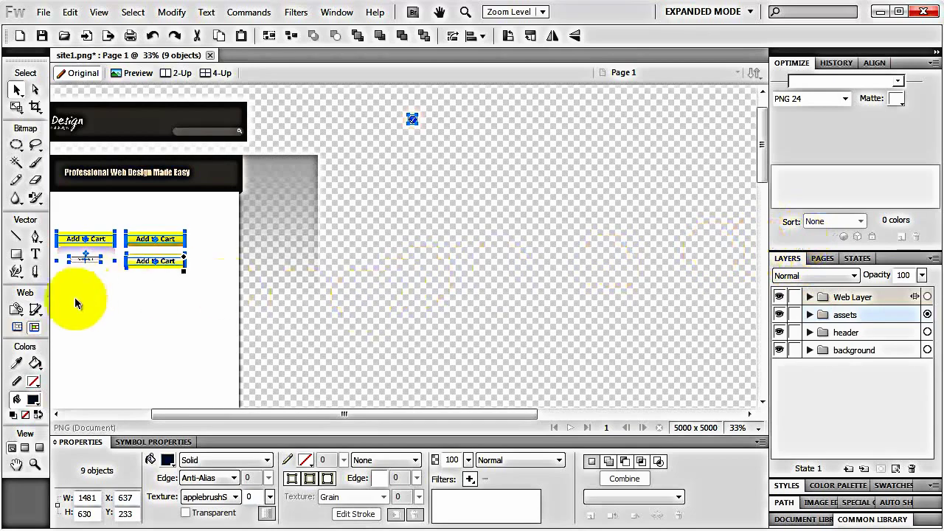
Draw a slice about 950 by 150 pixels over the Professional Web Design Made Easy banner
click(35, 310)
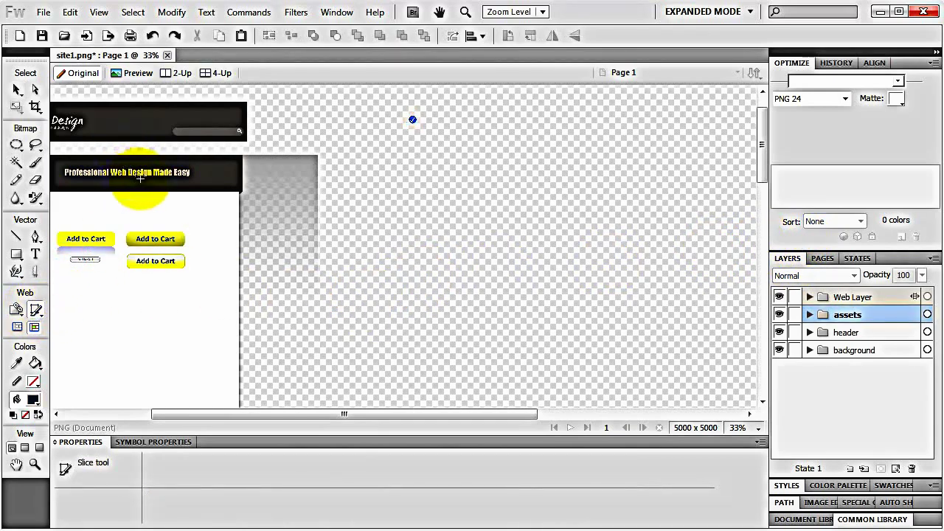
scroll(129, 194, left, 2)
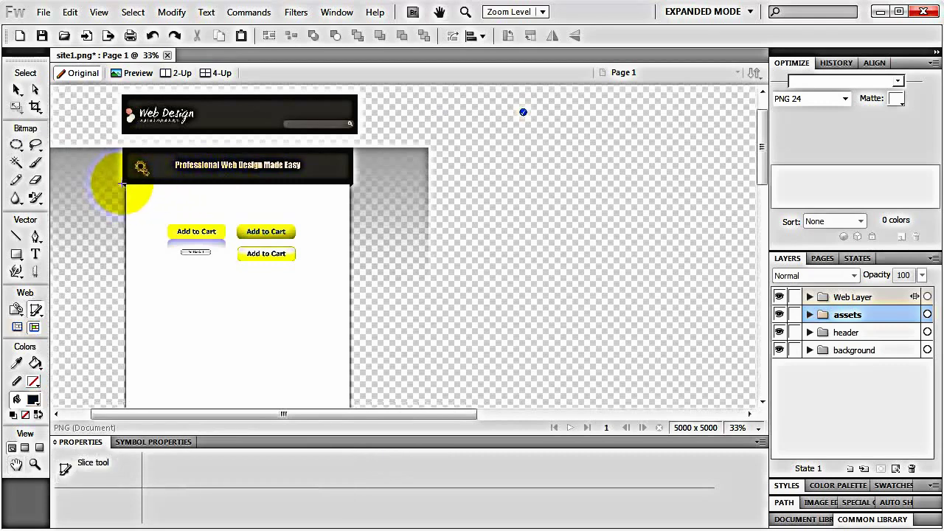
drag(124, 184, 351, 146)
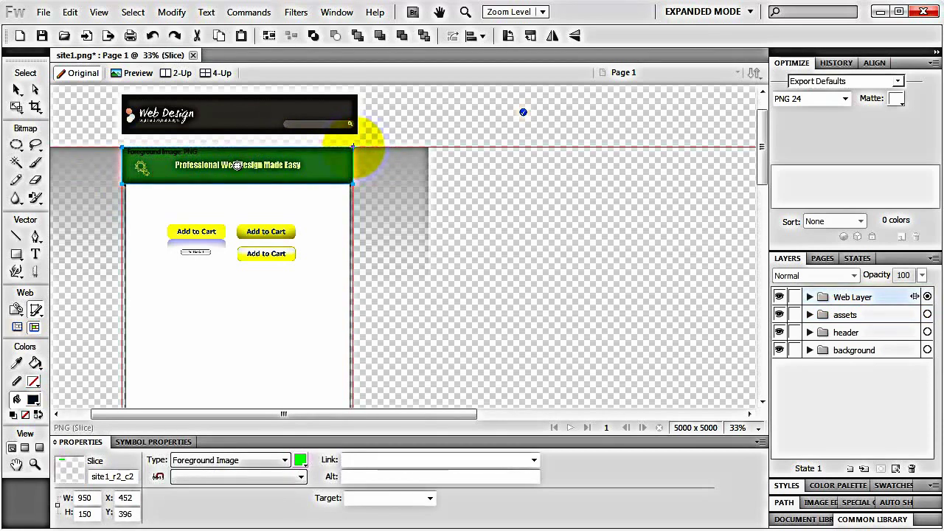
Examine the edges of the banner slice at 100% zoom to check how it fits the banner
key(ctrl+equal)
key(ctrl+equal)
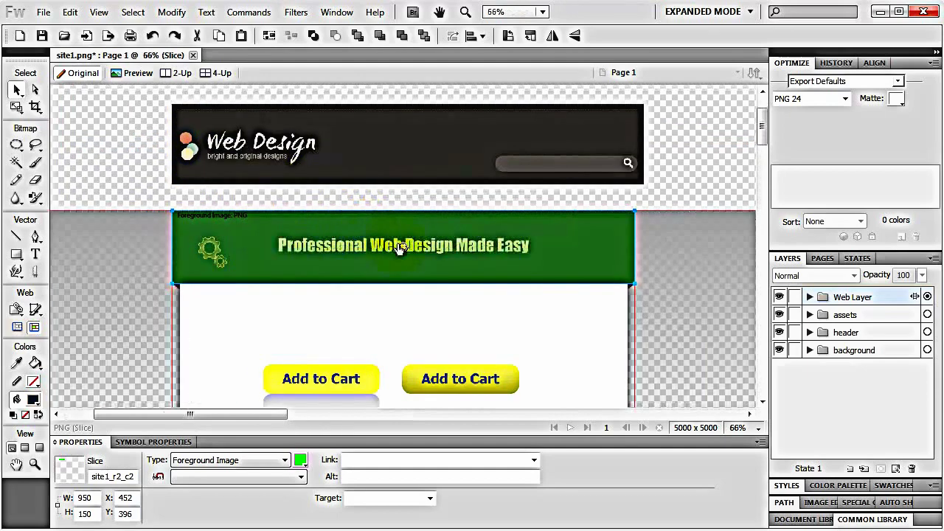
key(ctrl+equal)
drag(282, 244, 72, 170)
key(k)
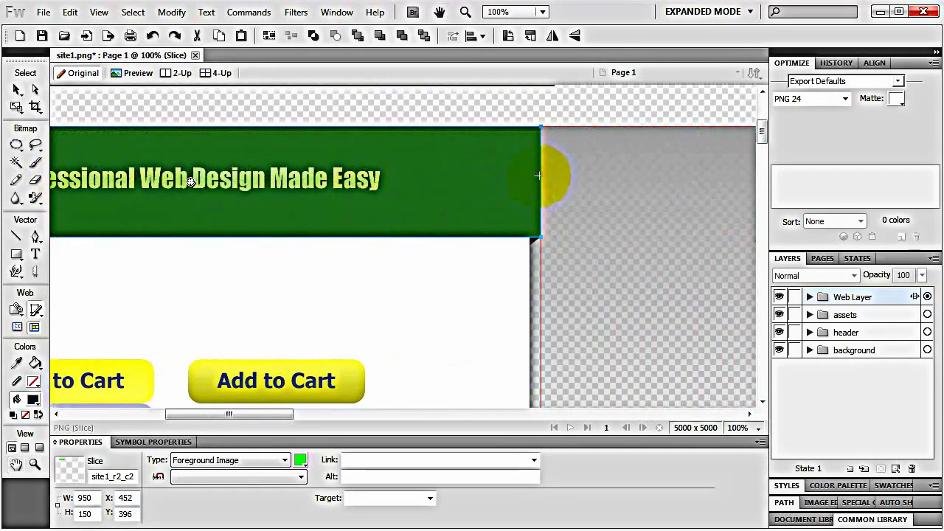
click(17, 90)
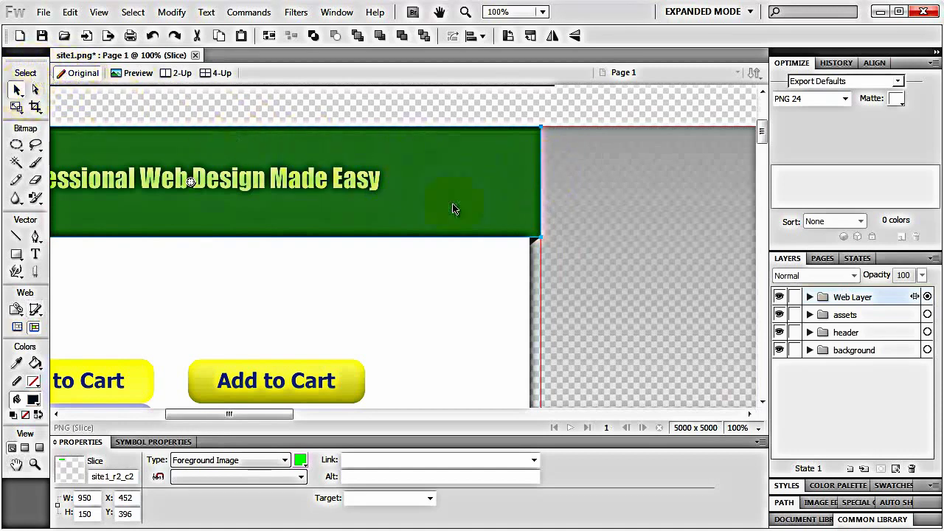
drag(538, 175, 558, 176)
key(space)
drag(322, 177, 435, 90)
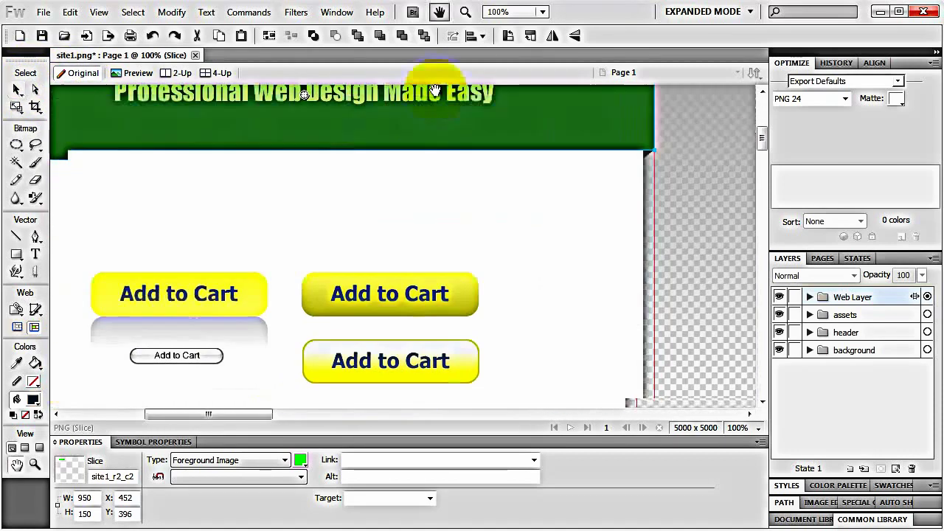
drag(293, 128, 375, 239)
key(ctrl+minus)
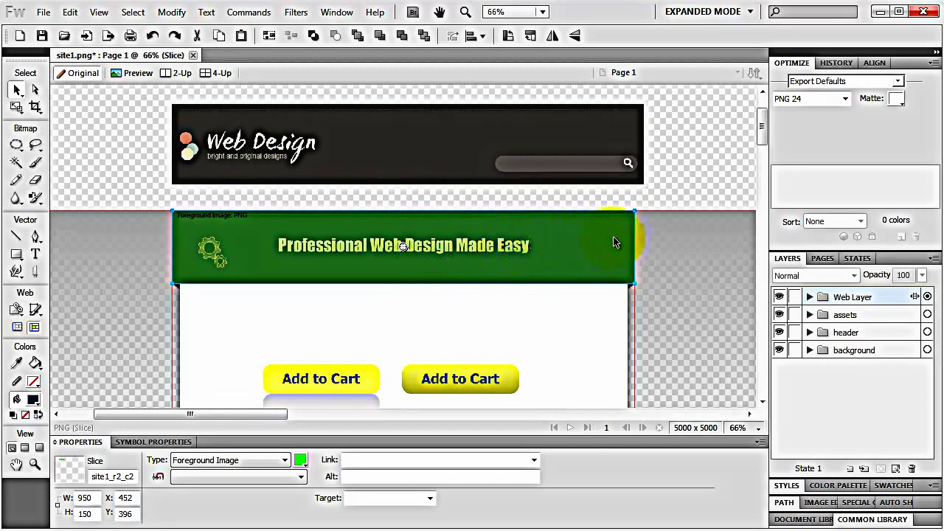
Rename the slice over the Professional Web Design Made Easy banner as header
click(636, 232)
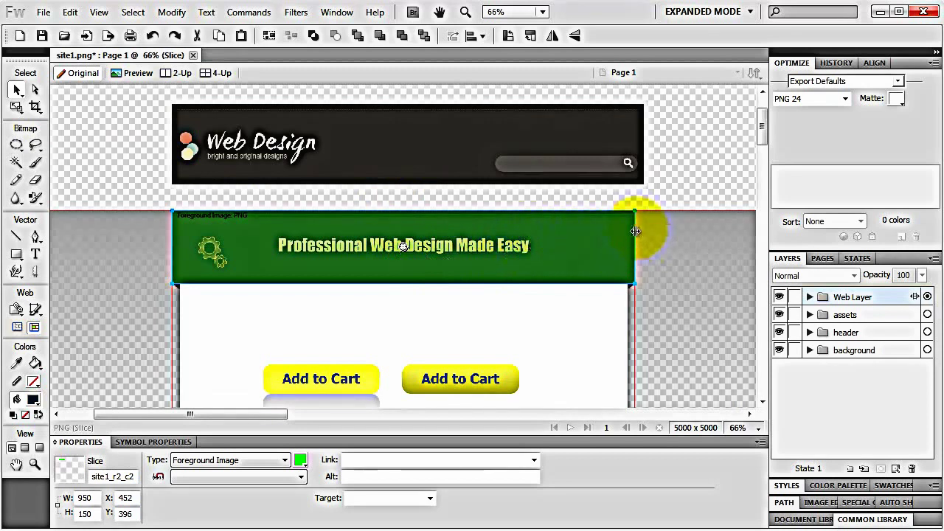
click(810, 297)
click(871, 322)
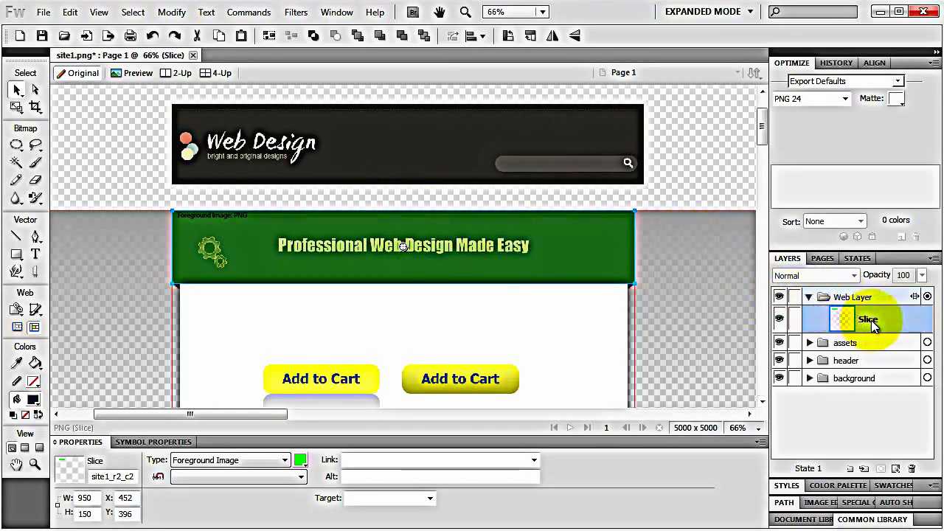
double_click(871, 320)
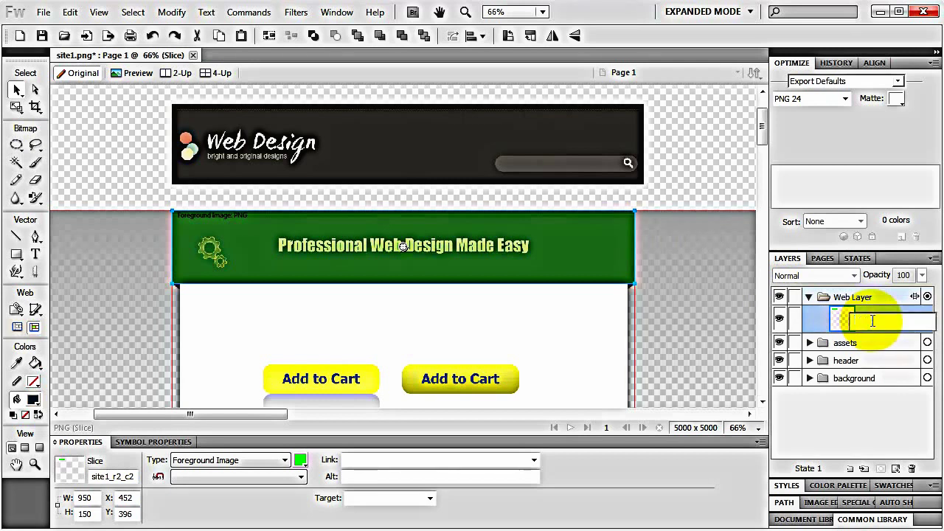
text(header)
key(Return)
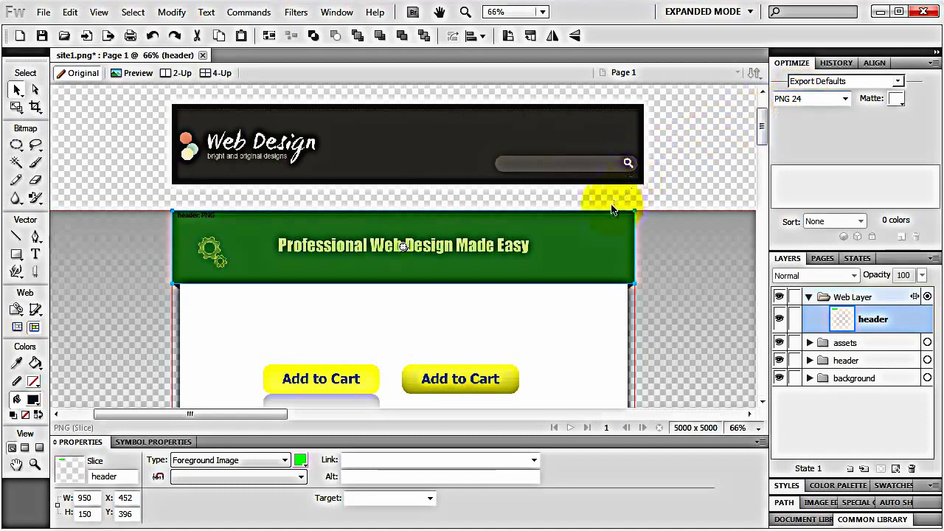
Export the selected header slice as images only into a new folder named images inside site1
right_click(542, 249)
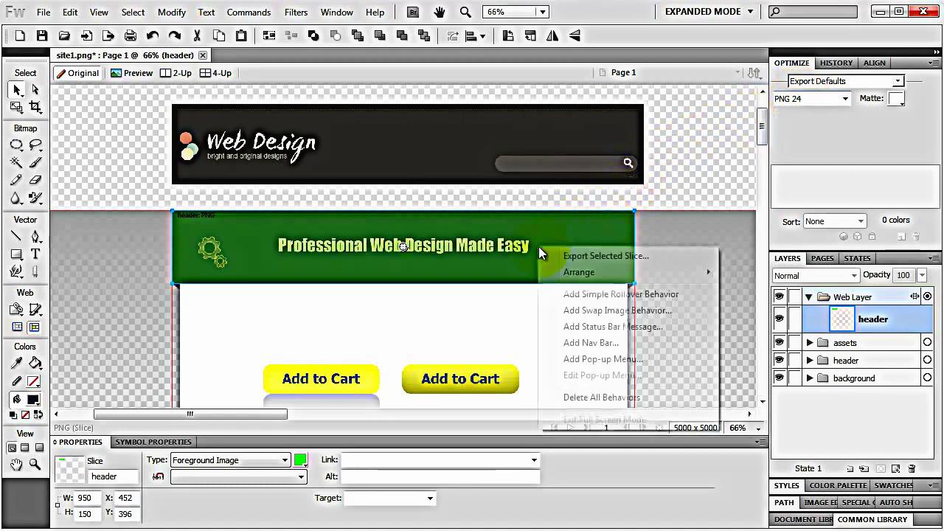
click(580, 257)
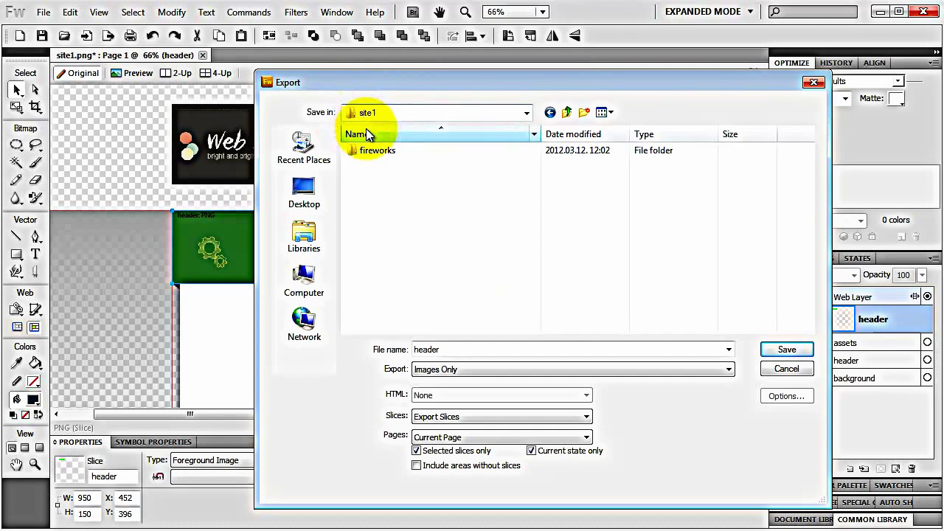
click(584, 112)
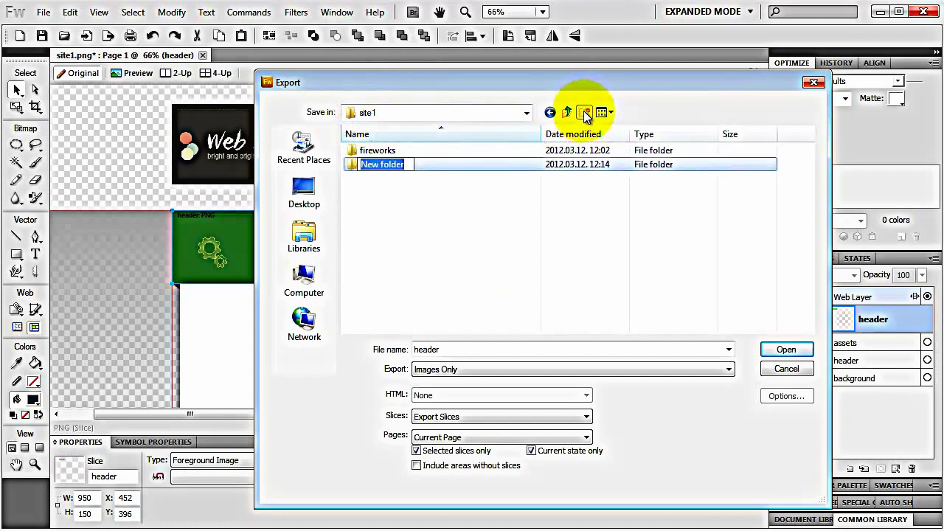
text(images)
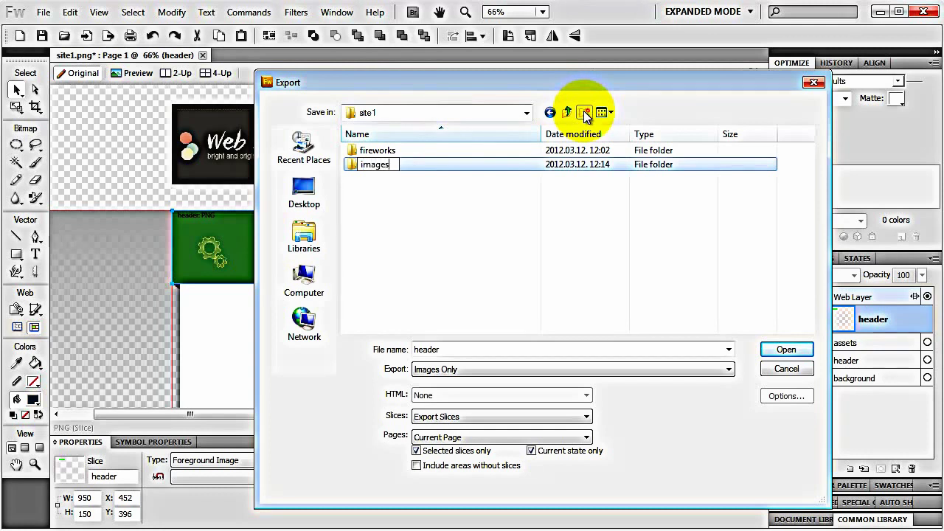
key(Return)
key(Return)
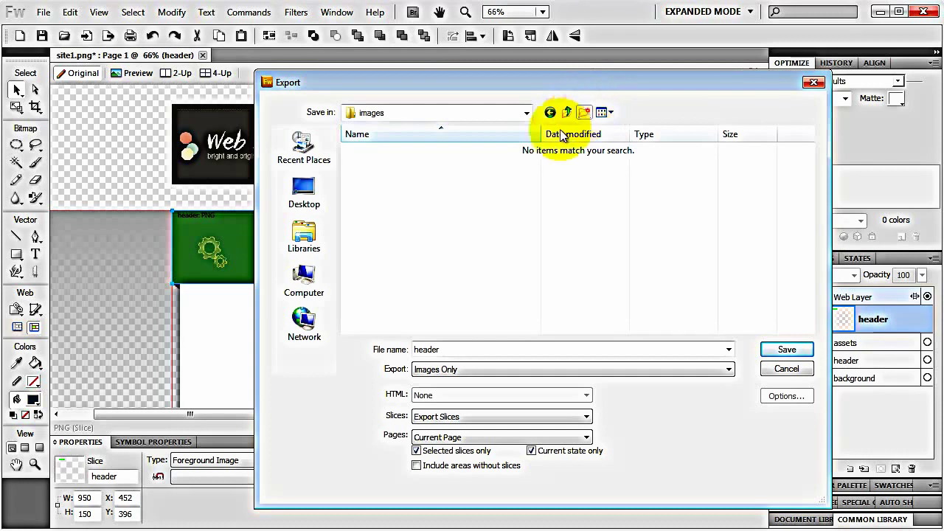
double_click(435, 350)
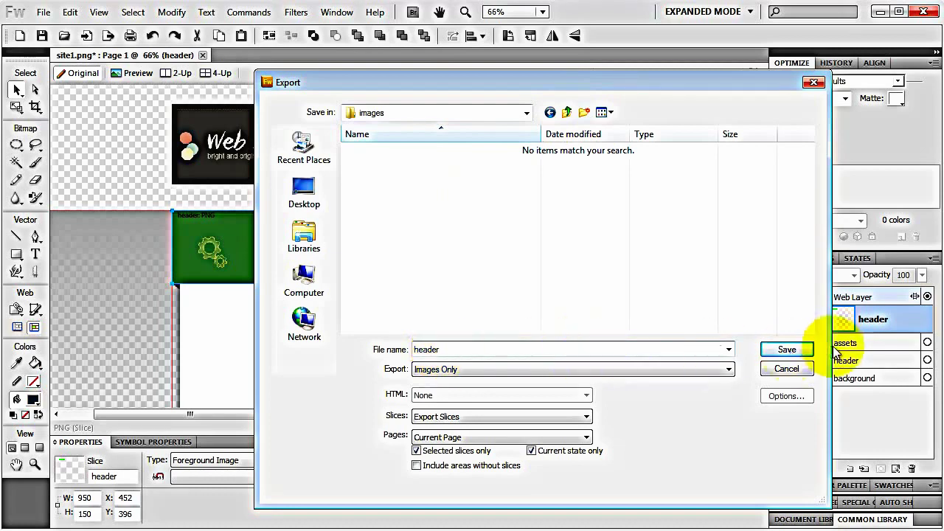
click(786, 350)
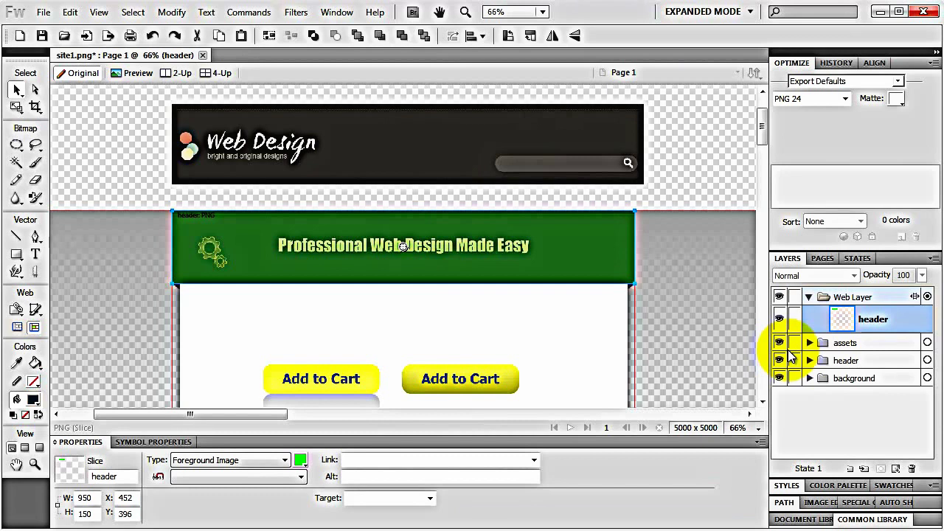
Move all objects of the assets layer onto the empty canvas to the right of the page design and deselect them
click(847, 344)
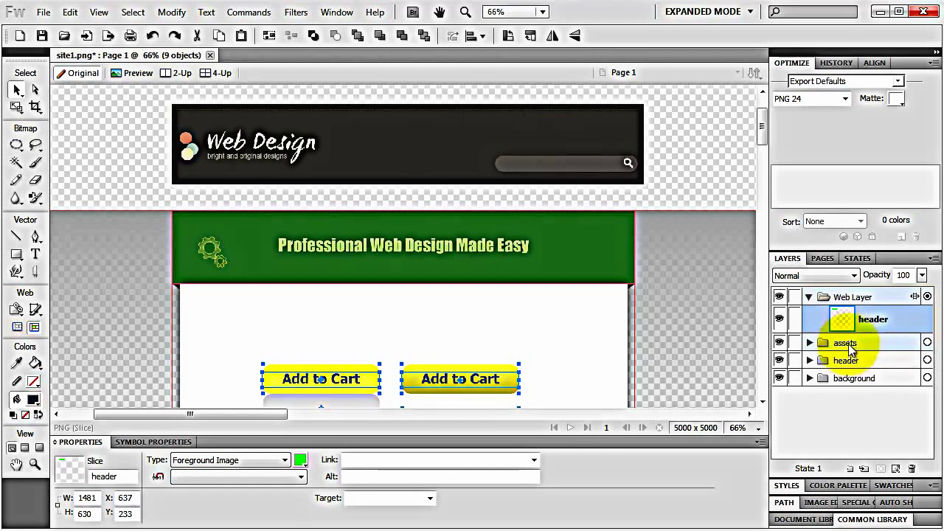
click(848, 344)
click(686, 306)
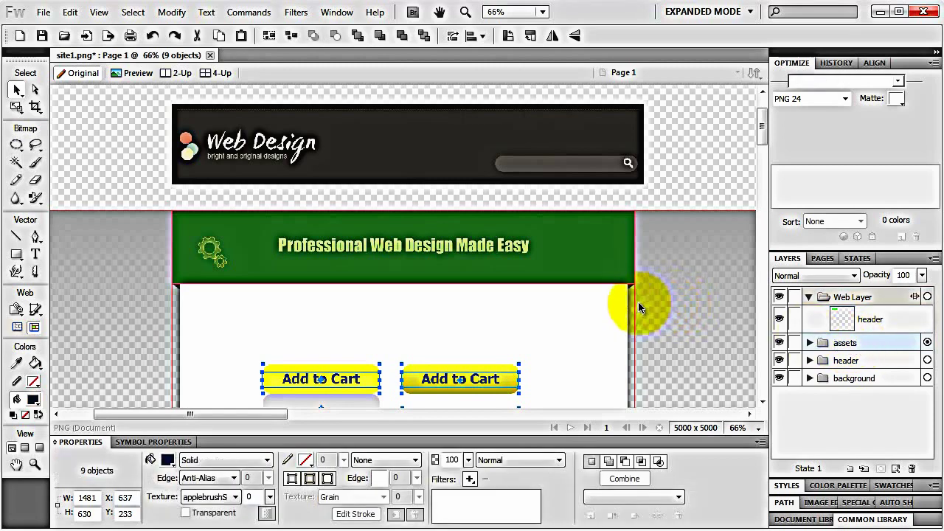
key(ctrl+minus)
key(ctrl+minus)
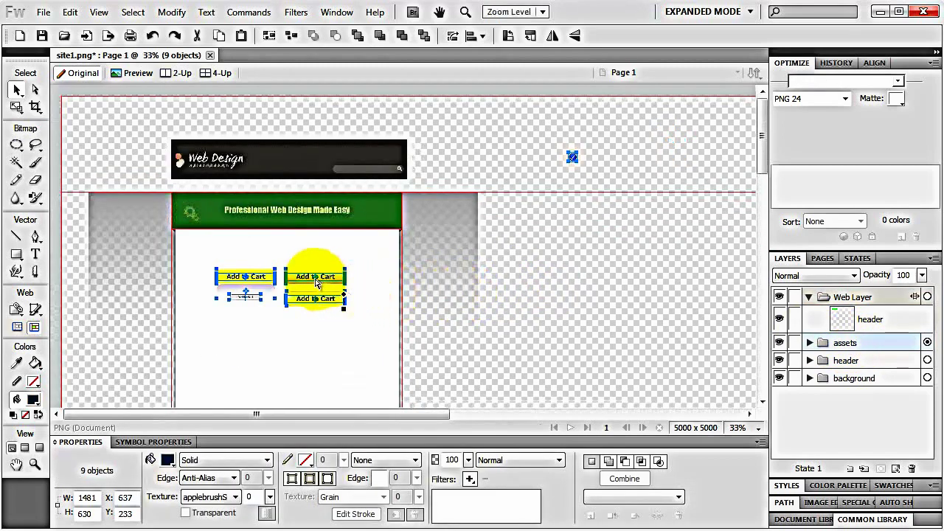
drag(335, 280, 619, 275)
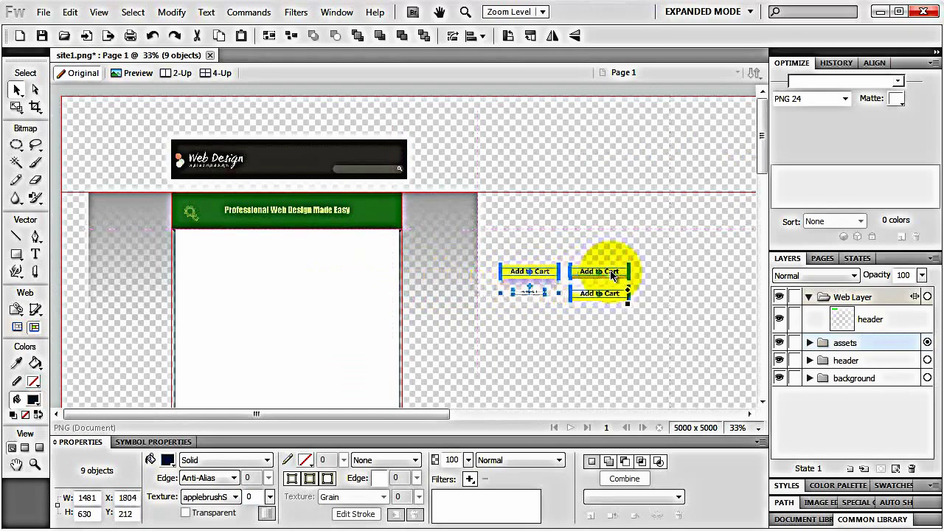
drag(623, 231, 540, 228)
click(612, 169)
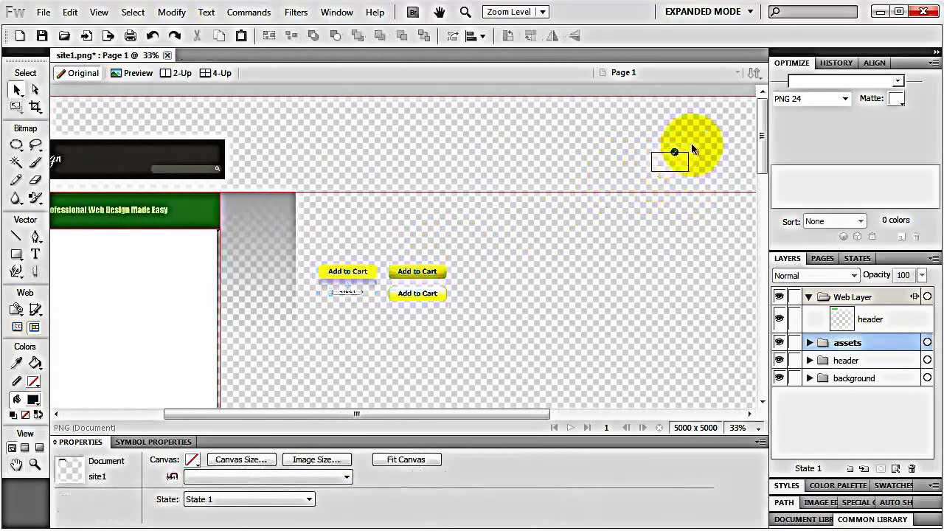
Move the checkmark icon to just above the relocated Add to Cart buttons
click(675, 152)
drag(677, 154, 393, 242)
key(ctrl+equal)
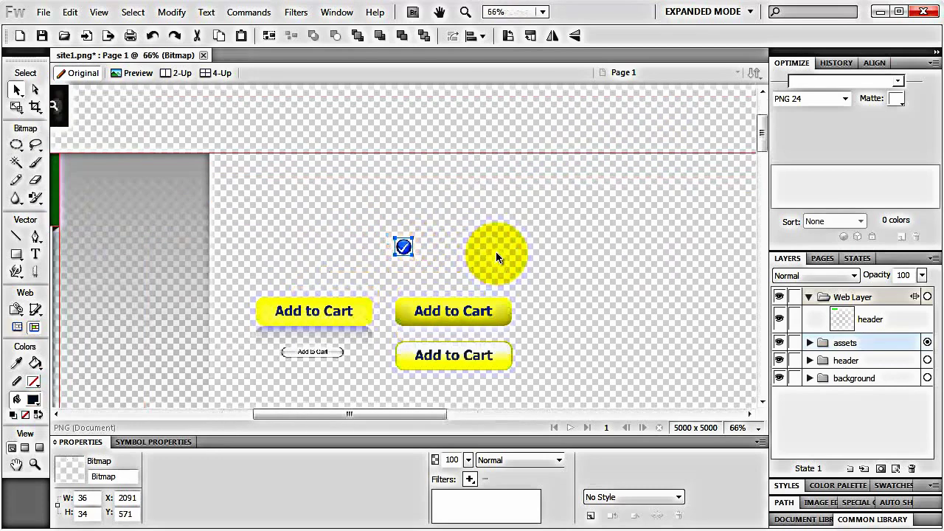
Insert a single rectangular slice over the outlined white-to-yellow Add to Cart button and its text
scroll(496, 256, up, 1)
drag(496, 252, 487, 185)
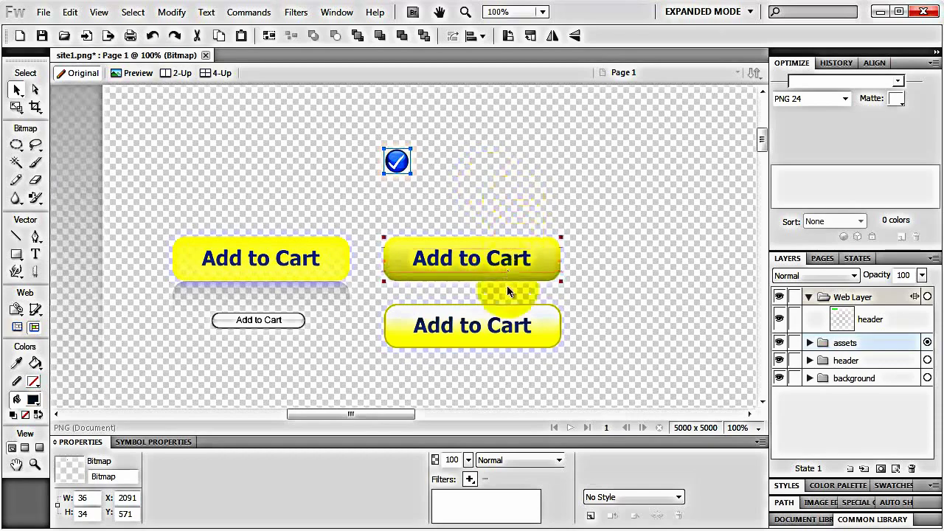
drag(469, 371, 552, 301)
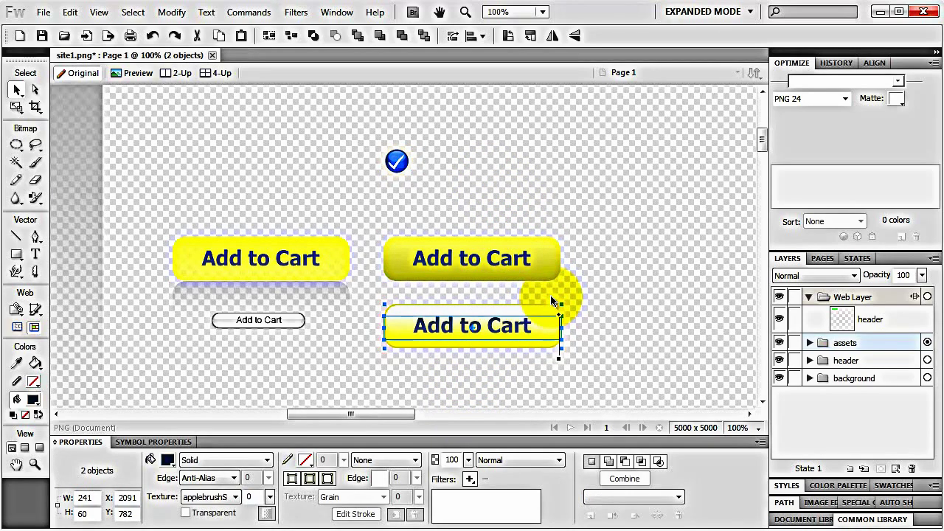
right_click(521, 338)
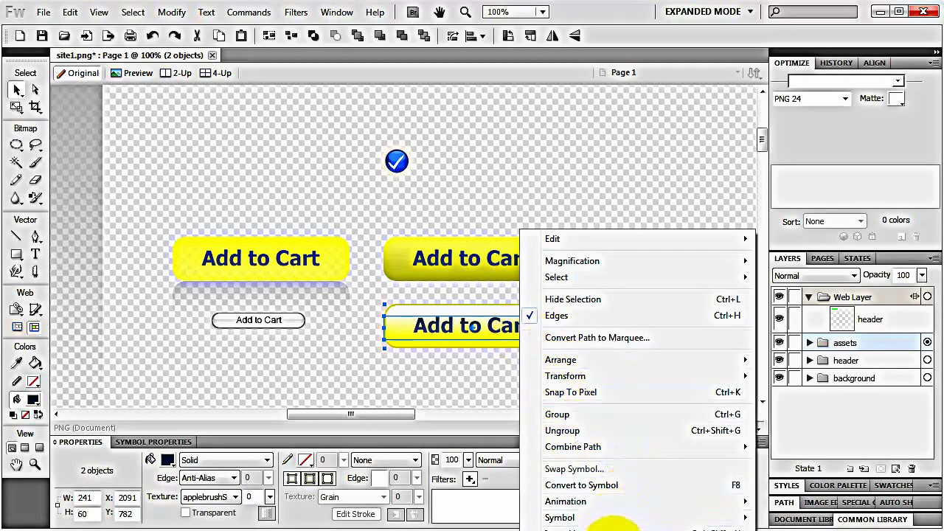
click(602, 528)
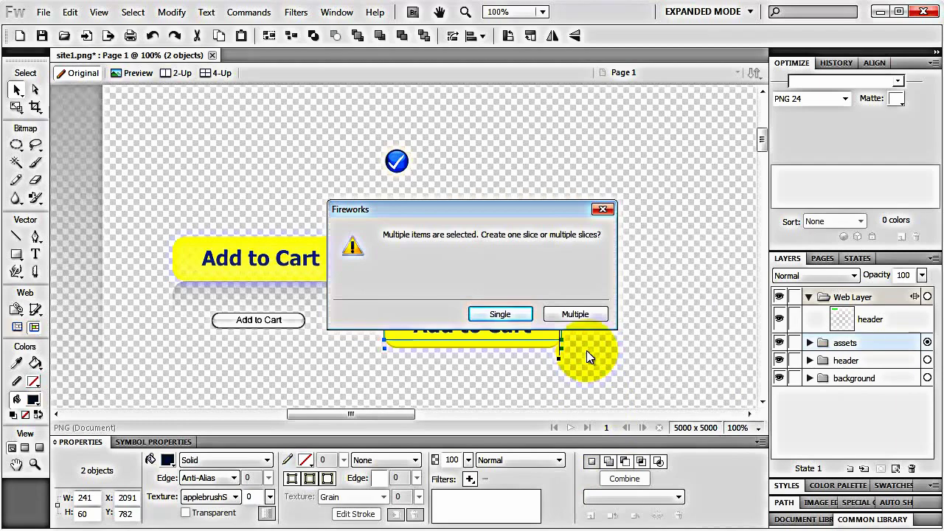
click(501, 315)
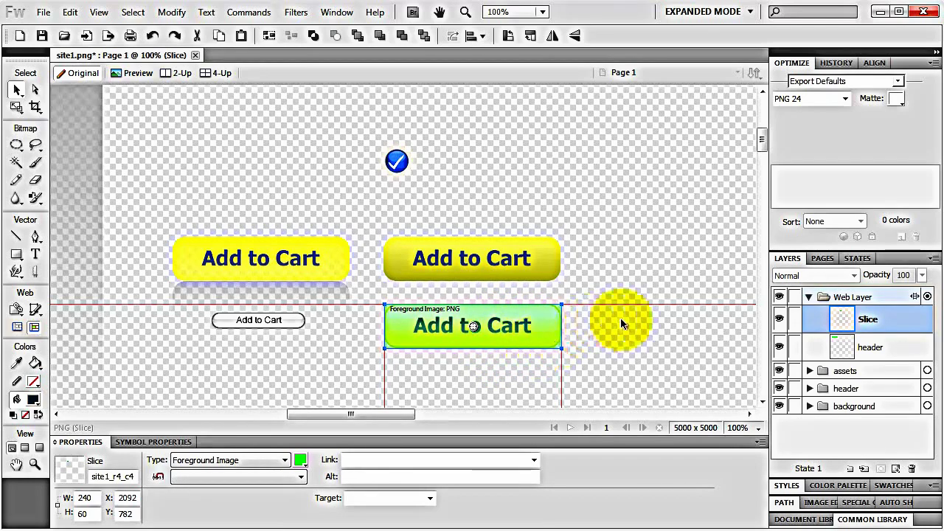
Rename the Add to Cart button slice as bn_order and set its export format to PNG32
double_click(867, 322)
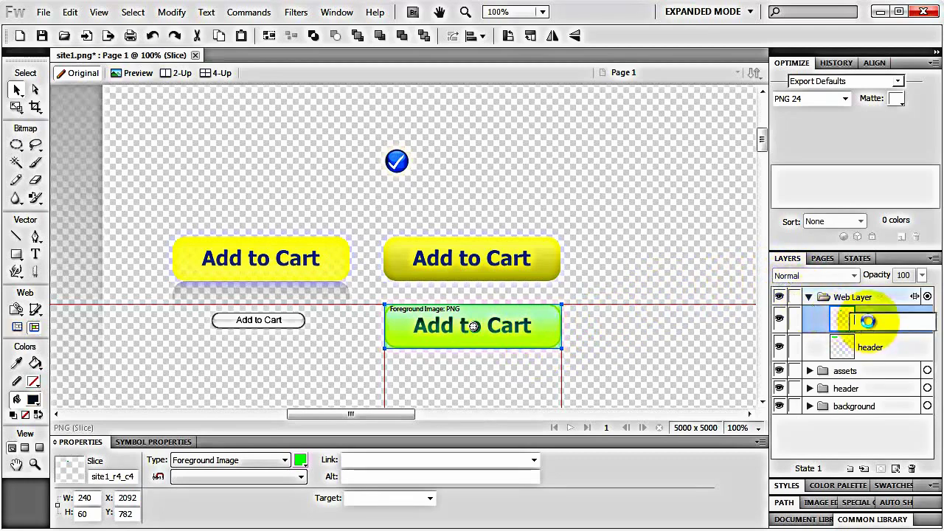
text(bn_order)
key(Return)
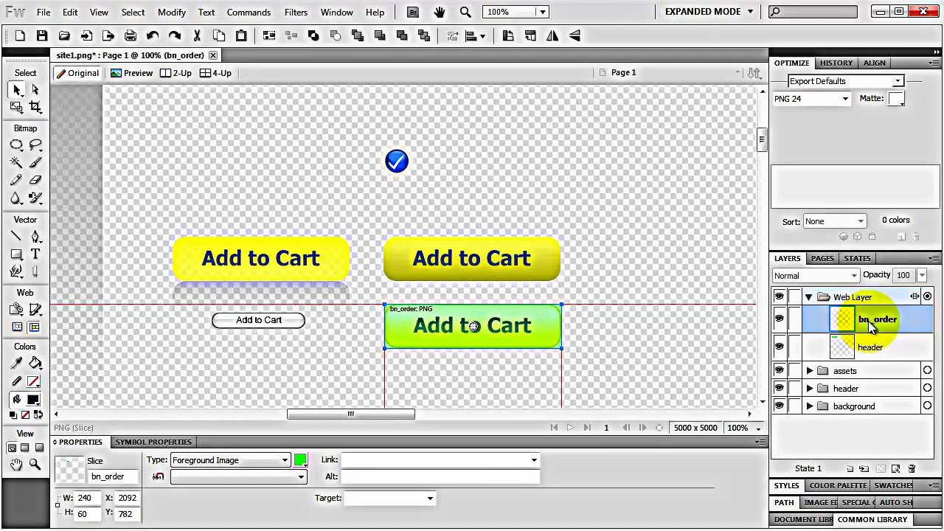
click(841, 98)
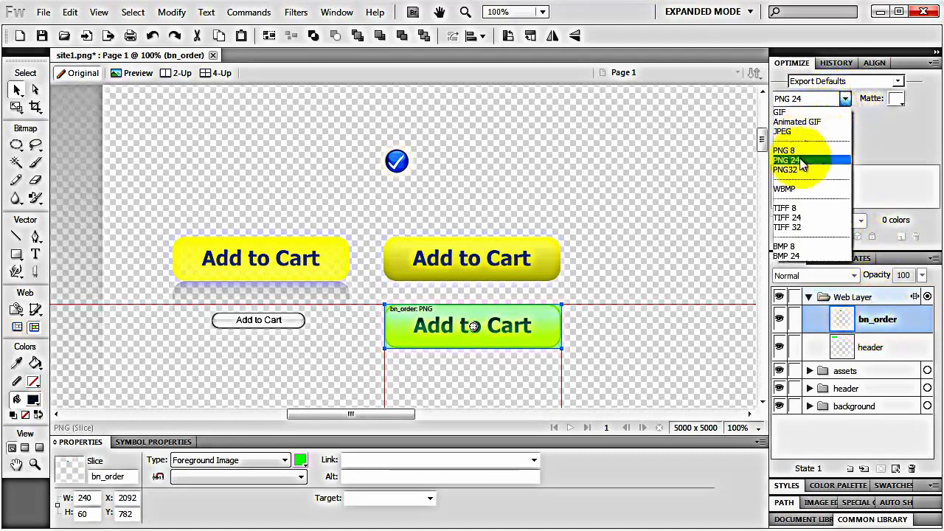
click(797, 169)
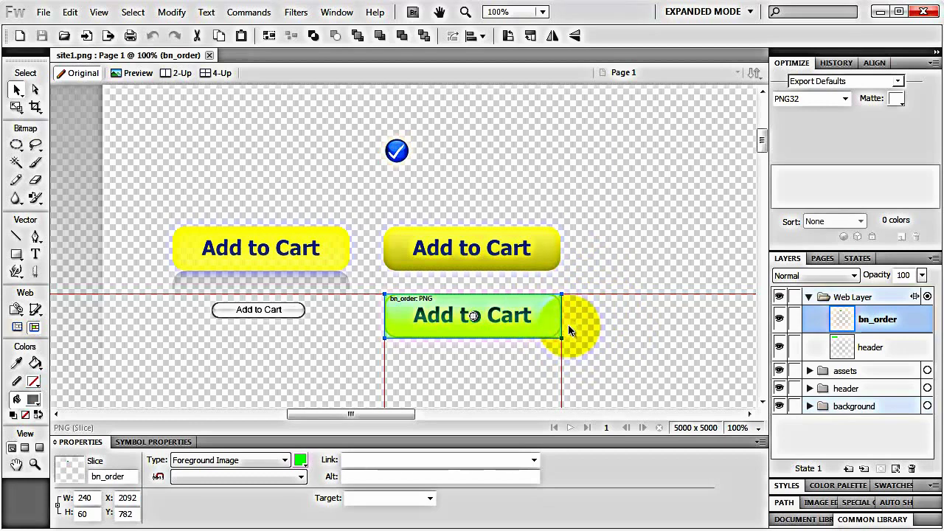
Export the bn_order slice as images only into the images folder
right_click(543, 324)
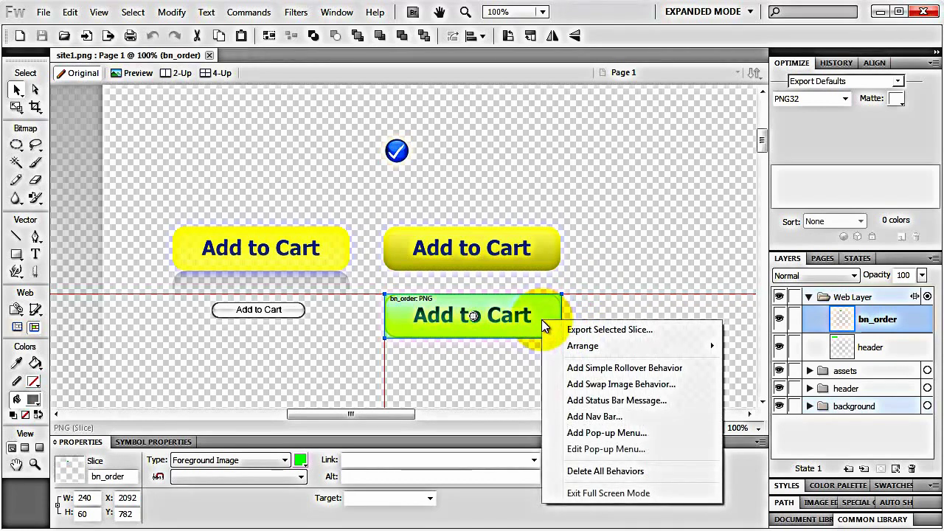
click(591, 330)
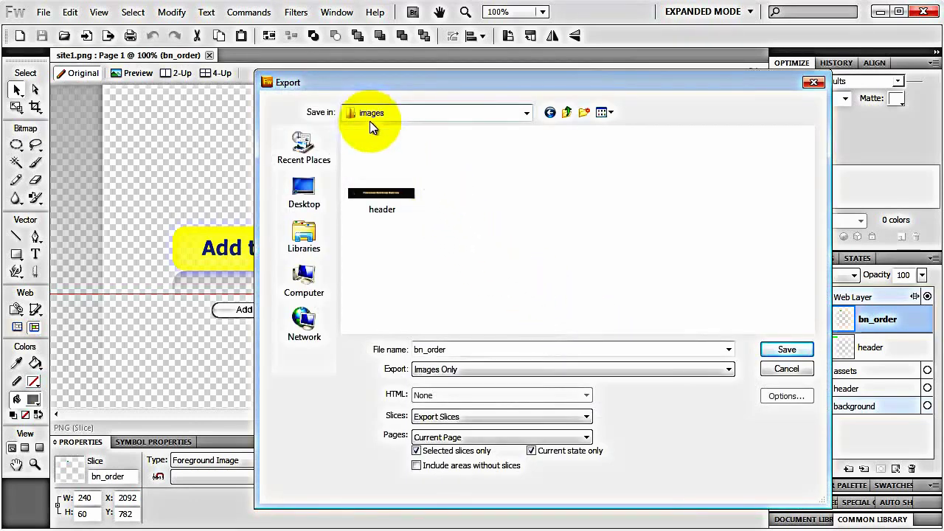
click(786, 350)
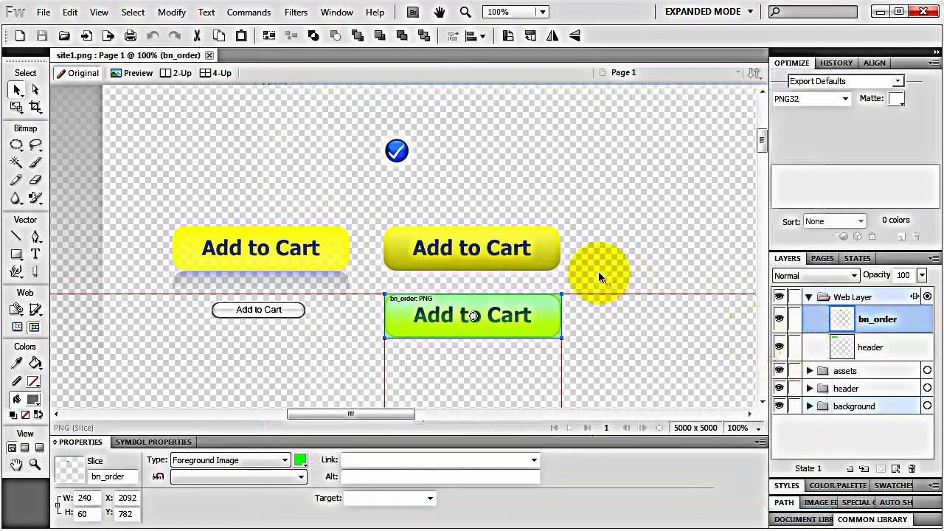
Insert a rectangular slice over the checkmark icon
click(523, 265)
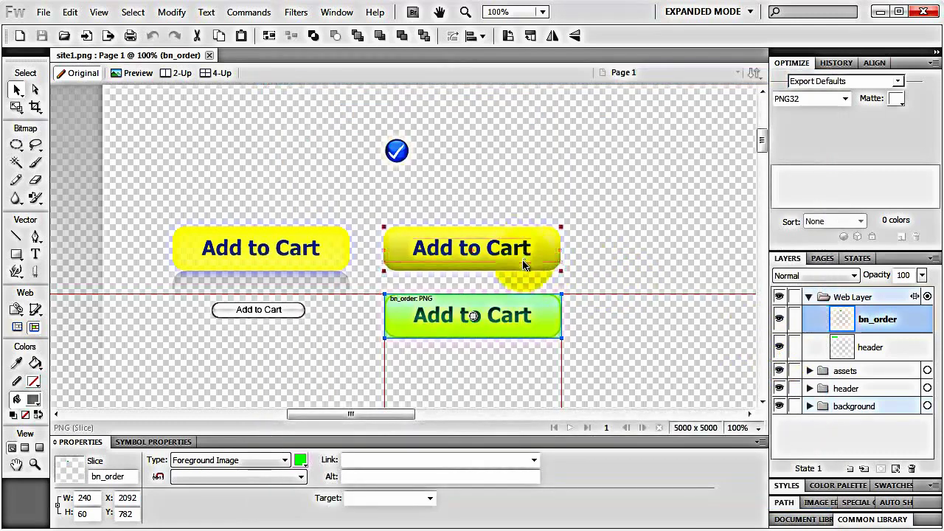
click(399, 152)
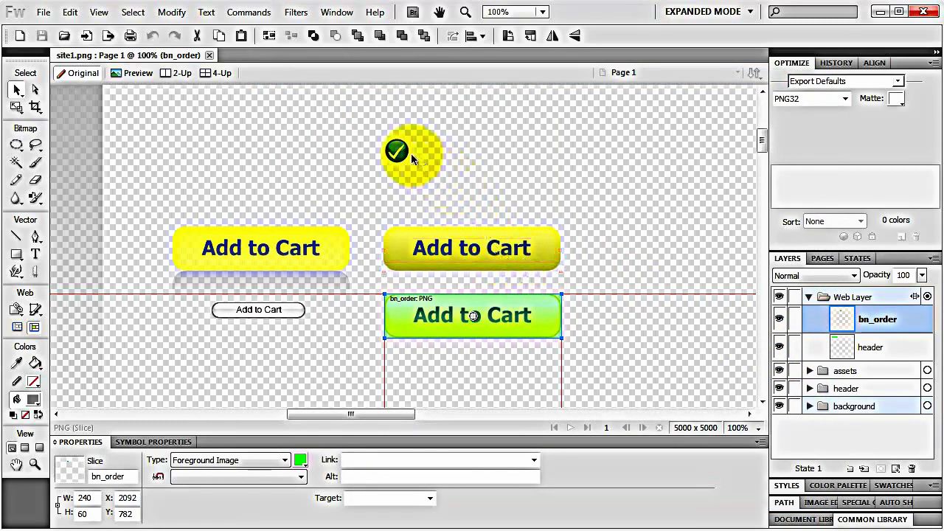
click(400, 152)
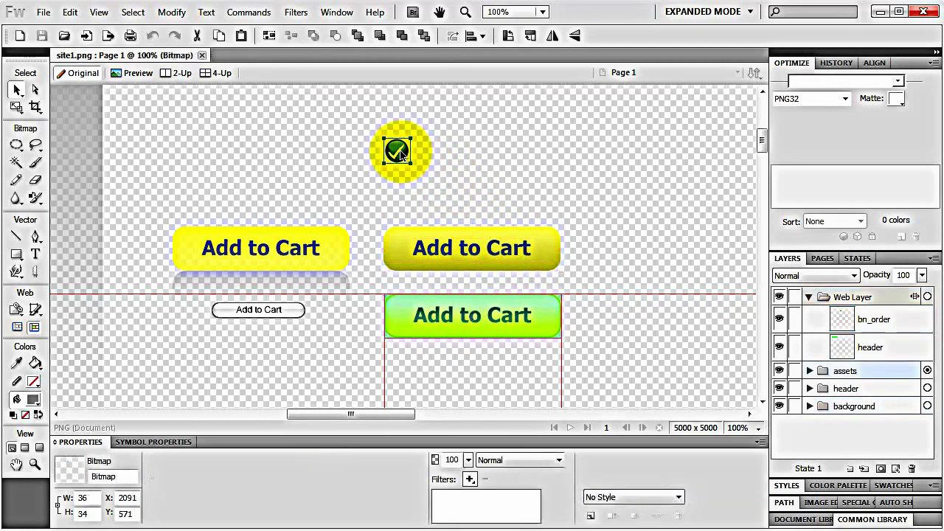
right_click(401, 154)
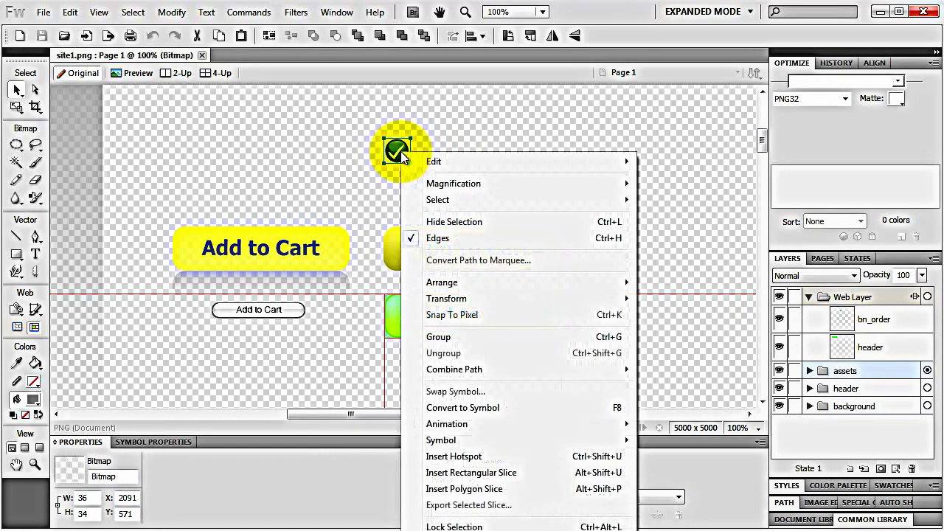
click(451, 473)
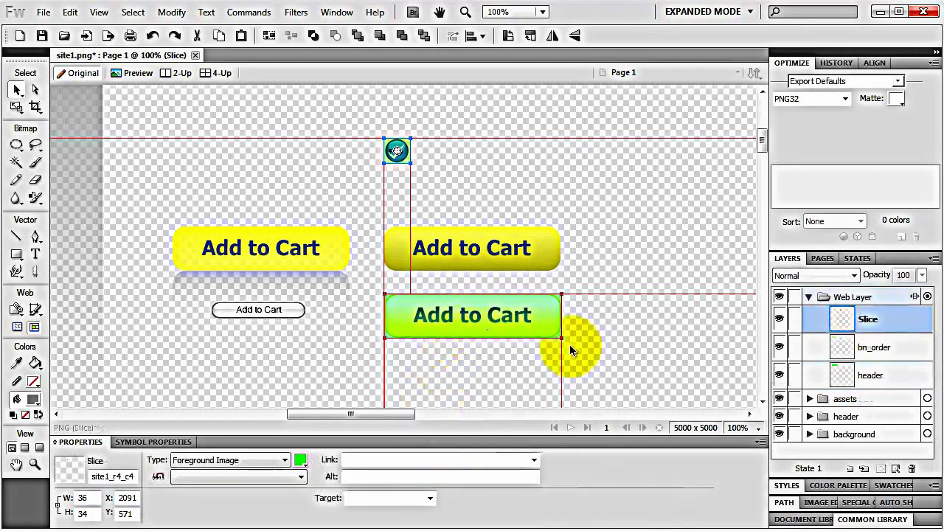
Rename the checkmark icon's slice as checkmark
double_click(873, 325)
text(c)
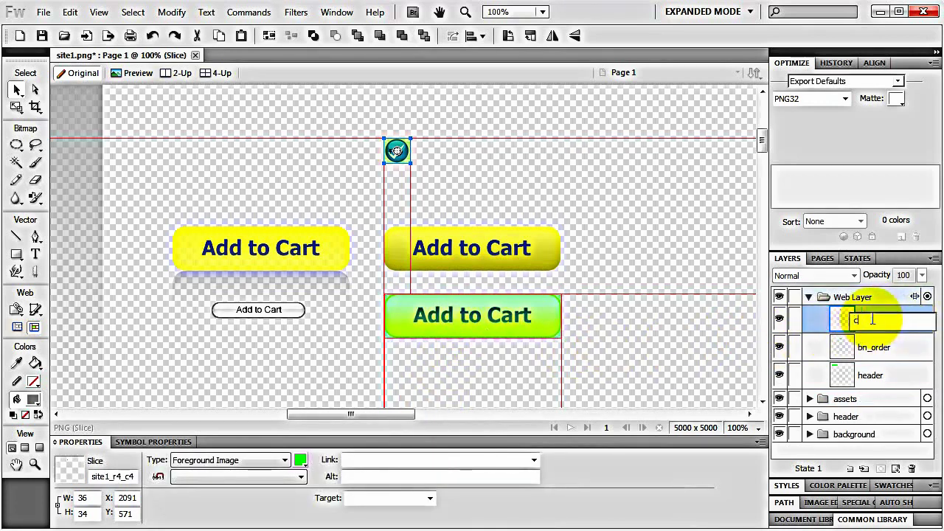
text(heckmark)
key(Return)
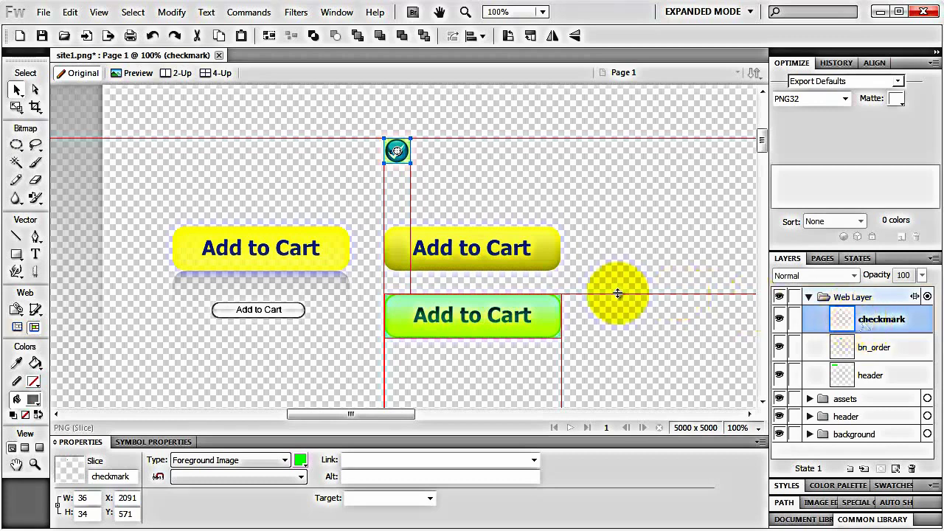
Export the selected checkmark slice as images only into the images folder
right_click(402, 150)
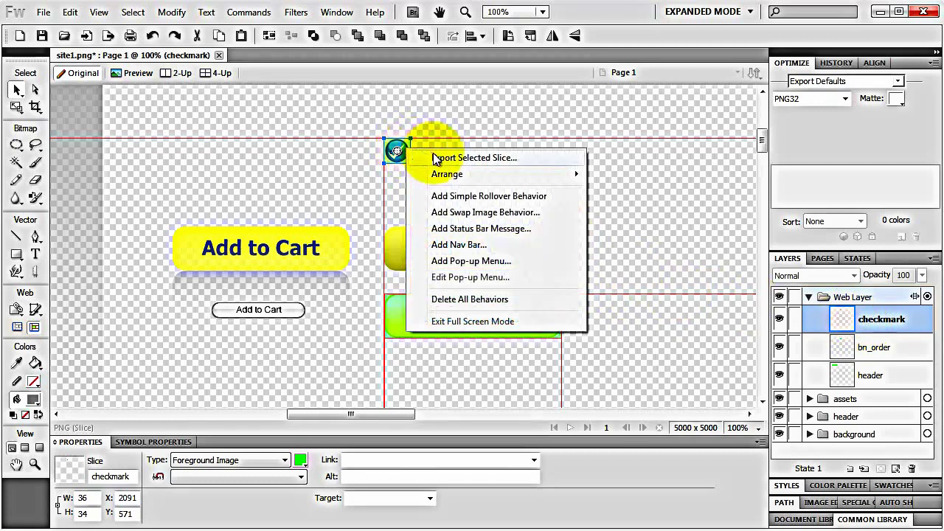
click(435, 157)
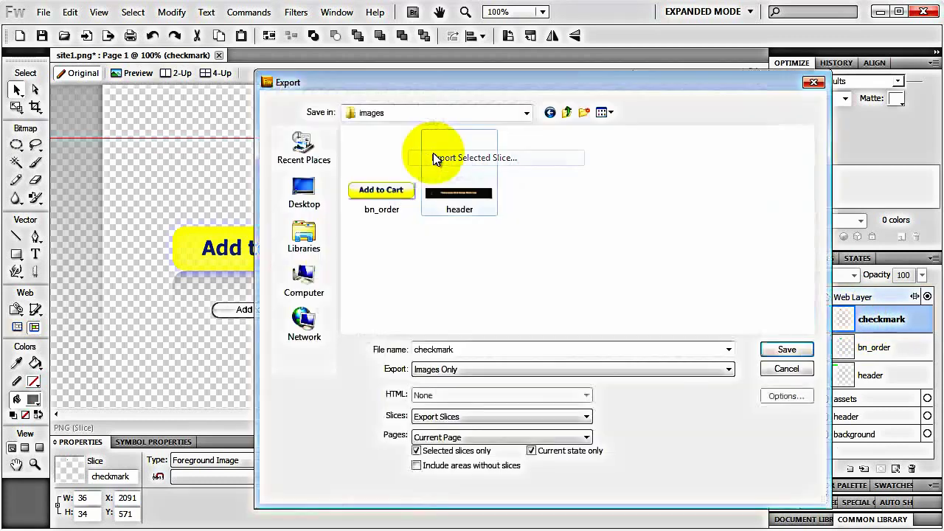
click(786, 350)
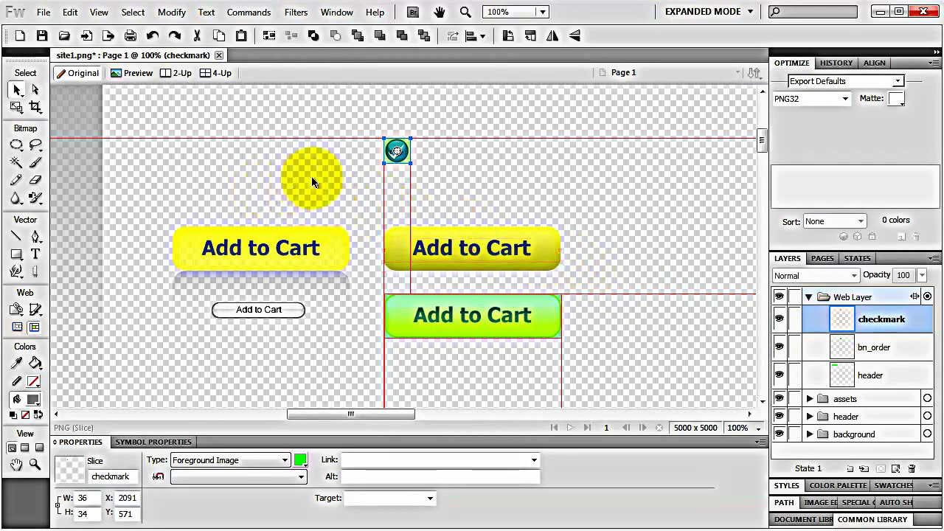
Draw a narrow vertical slice about 92 by 648 px over the grey background gradient beside the page, starting at the gradient's upper edge
key(ctrl+minus)
key(ctrl+minus)
key(ctrl+minus)
drag(212, 242, 275, 163)
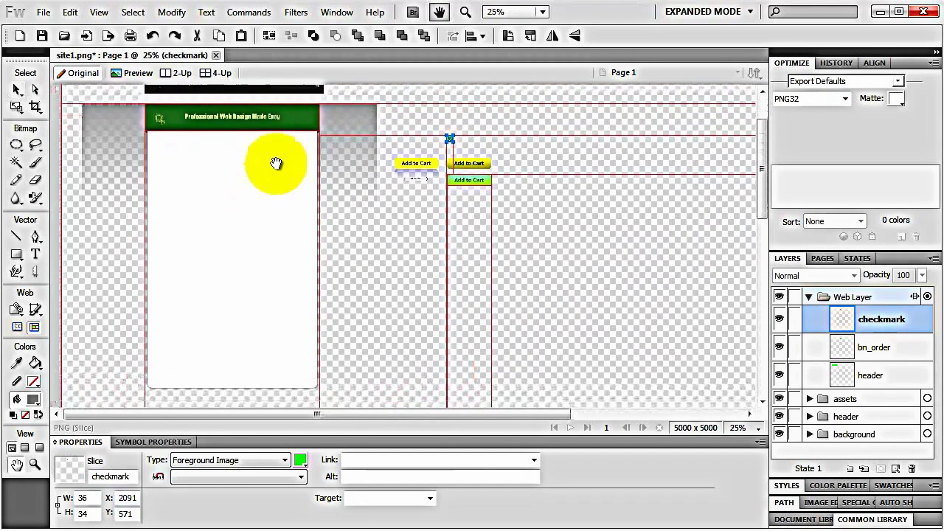
scroll(276, 163, down, 1)
key(v)
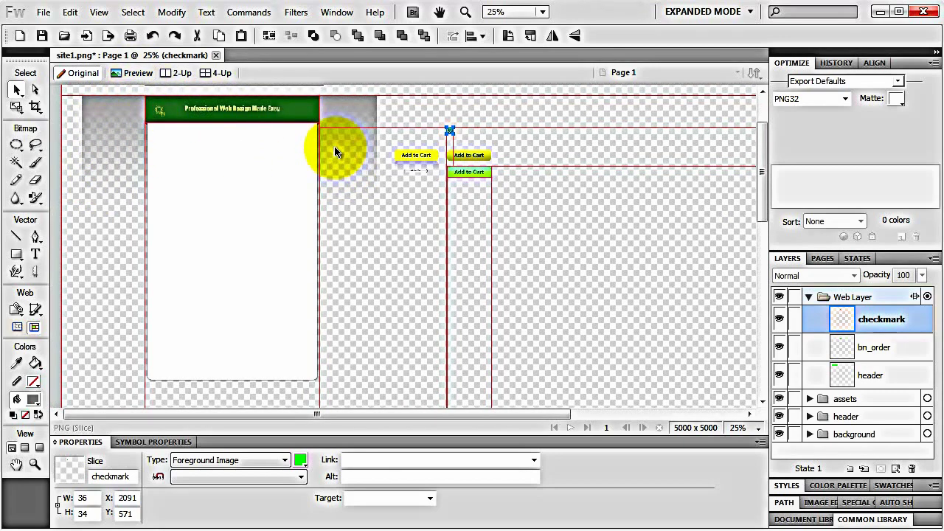
click(35, 314)
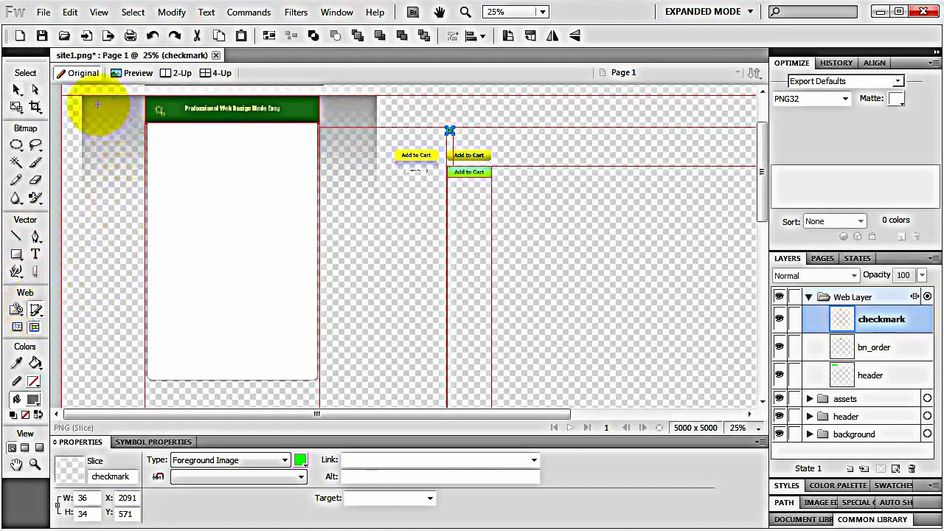
drag(95, 96, 112, 216)
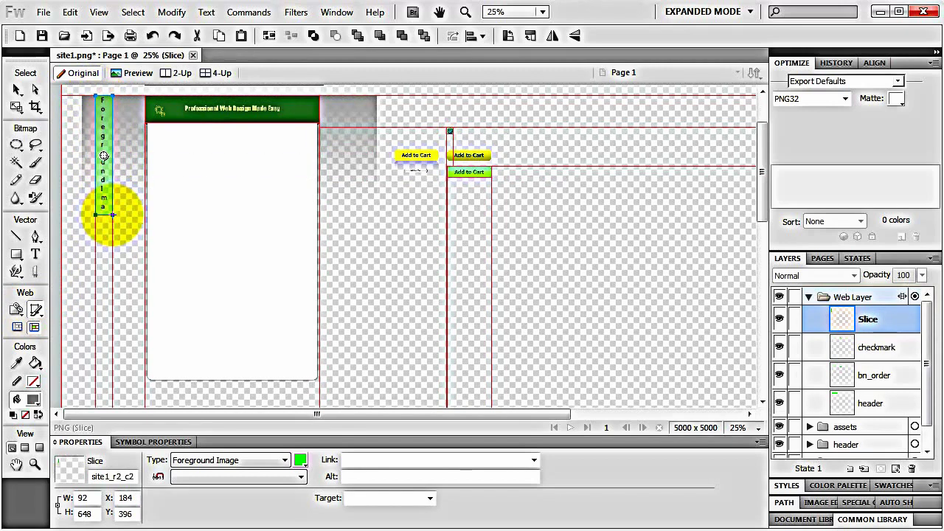
Check the height of the gradient rectangle in the background layer, relock the rectangle and return to the Web Layer's slices
click(809, 297)
click(809, 349)
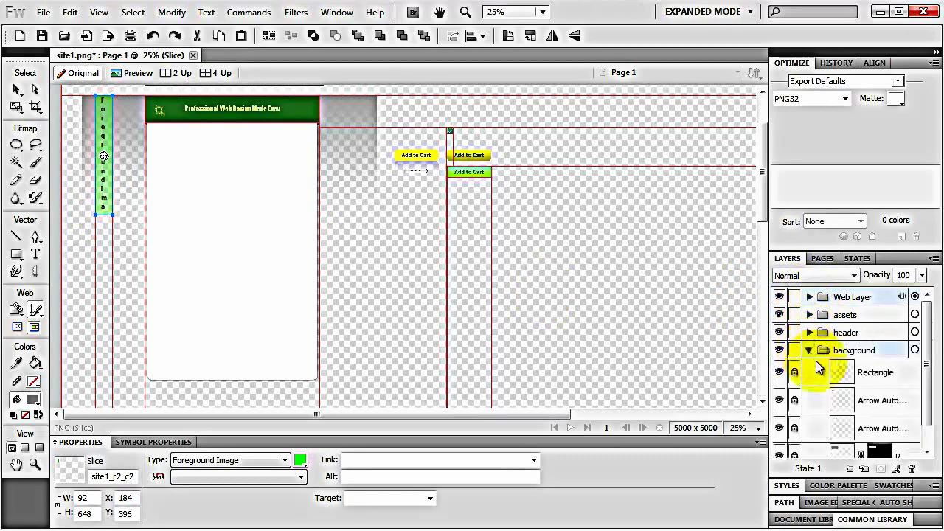
scroll(823, 384, down, 1)
click(799, 441)
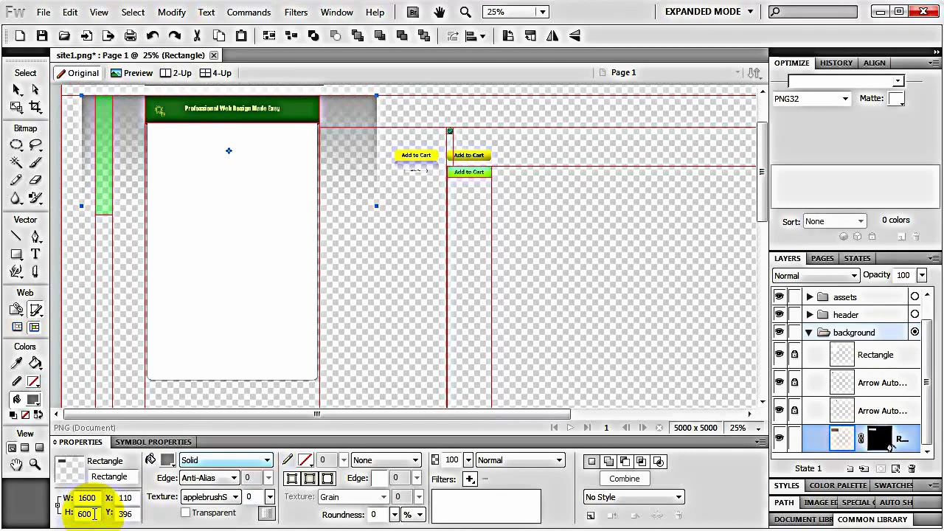
click(796, 438)
scroll(814, 316, up, 1)
click(808, 298)
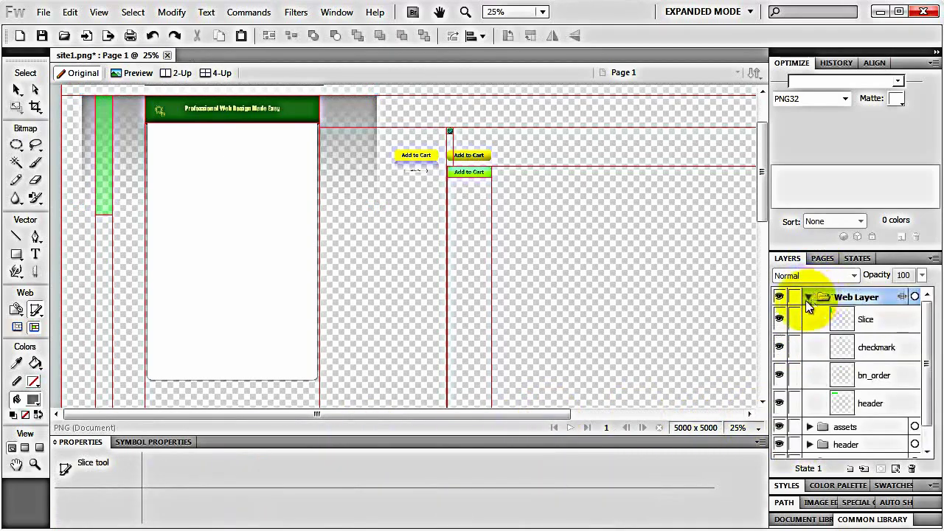
Set the gradient slice's height to 600 px and, with proportions unconstrained, its width to 1 px
click(17, 89)
click(102, 155)
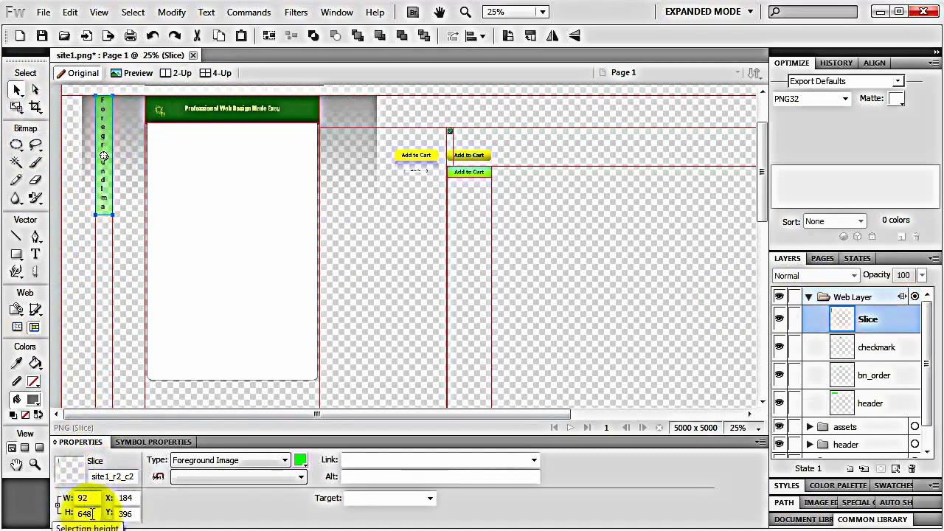
double_click(85, 513)
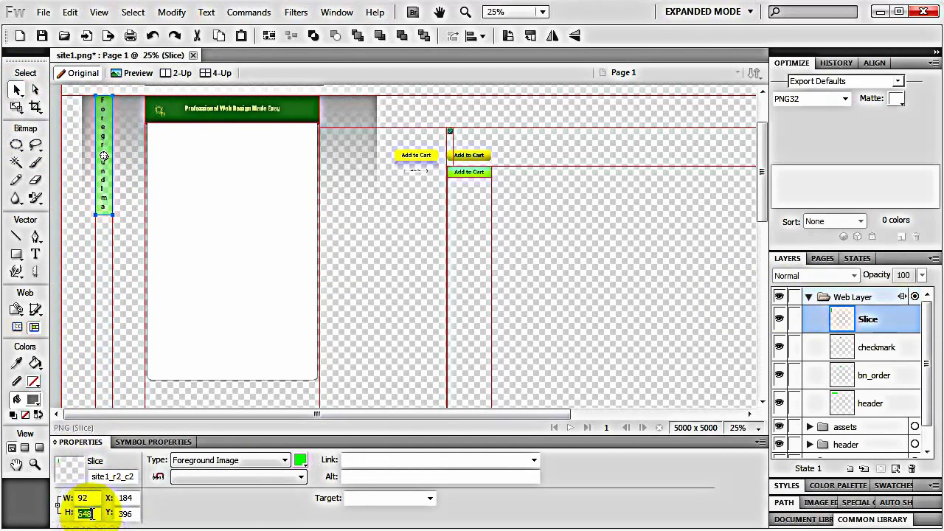
text(600)
key(Return)
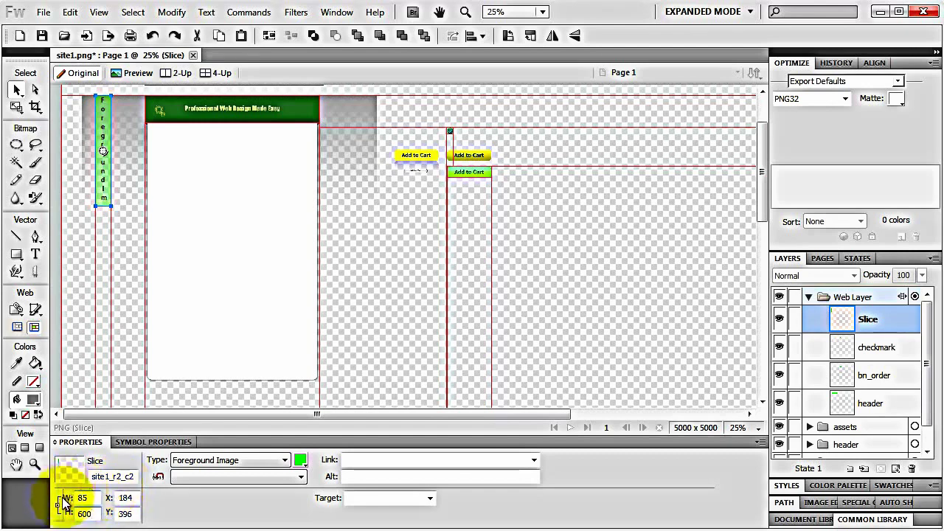
double_click(82, 498)
text(1)
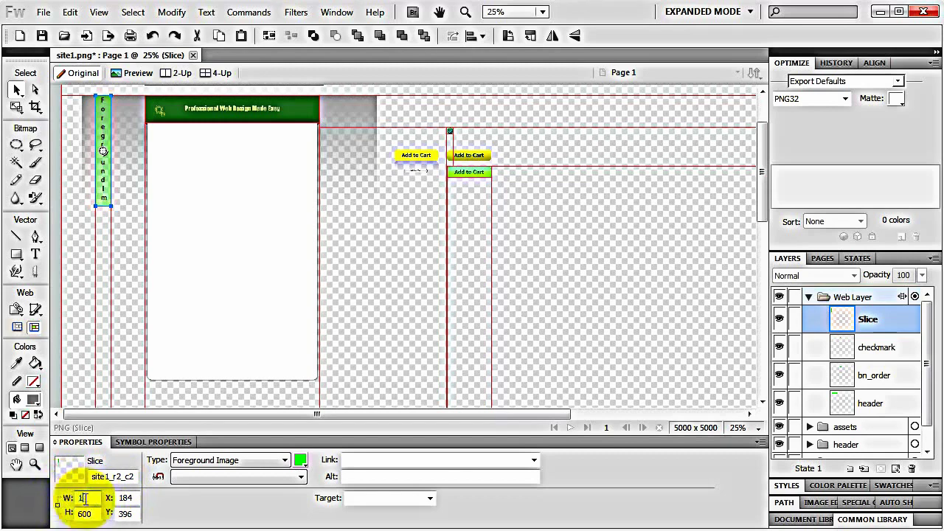
key(Return)
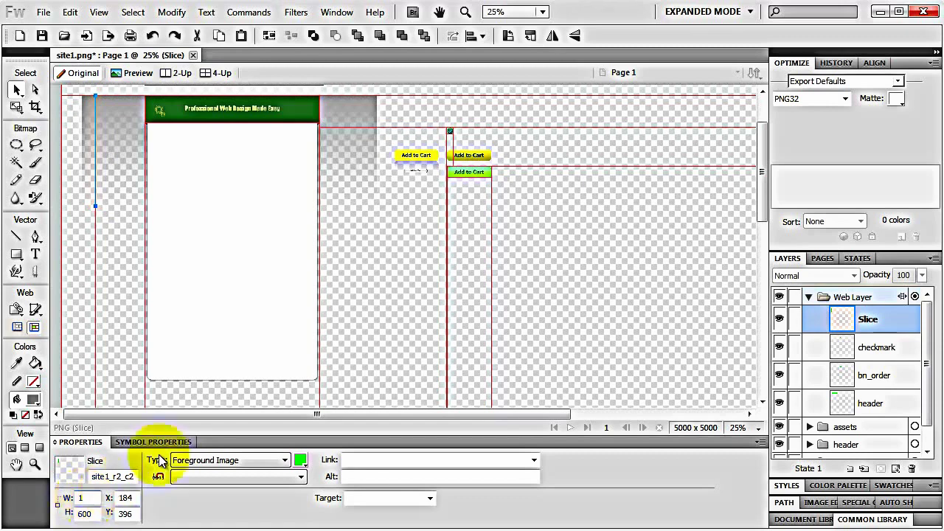
Rename the gradient slice as bg_body and set its export format to PNG 24
double_click(874, 322)
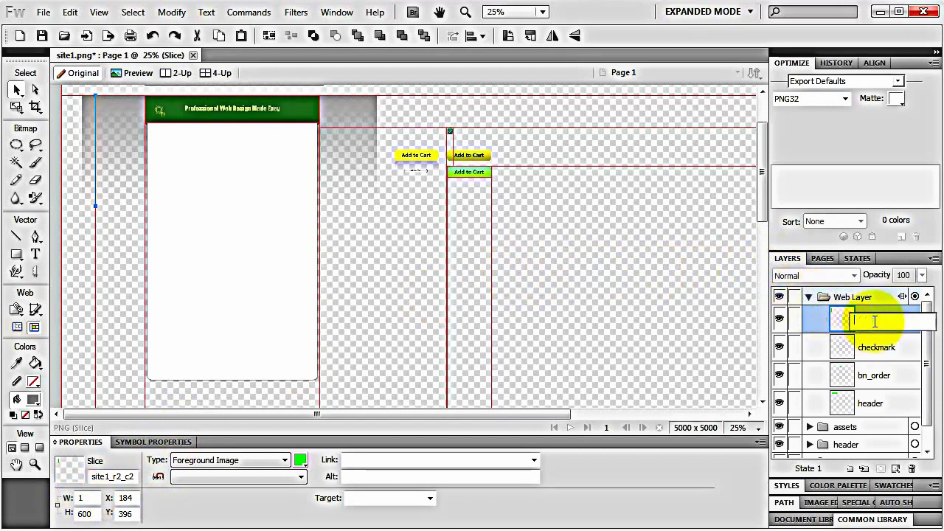
text(bg_body)
key(Return)
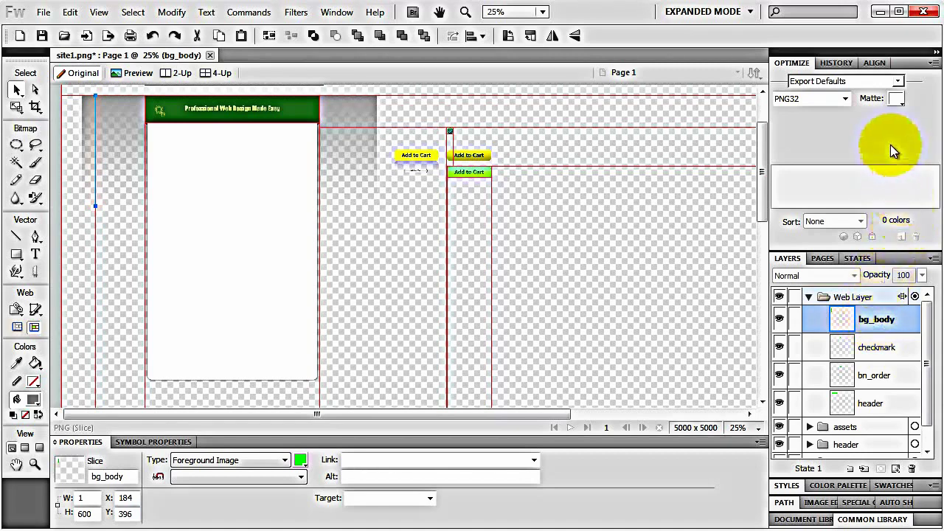
click(846, 100)
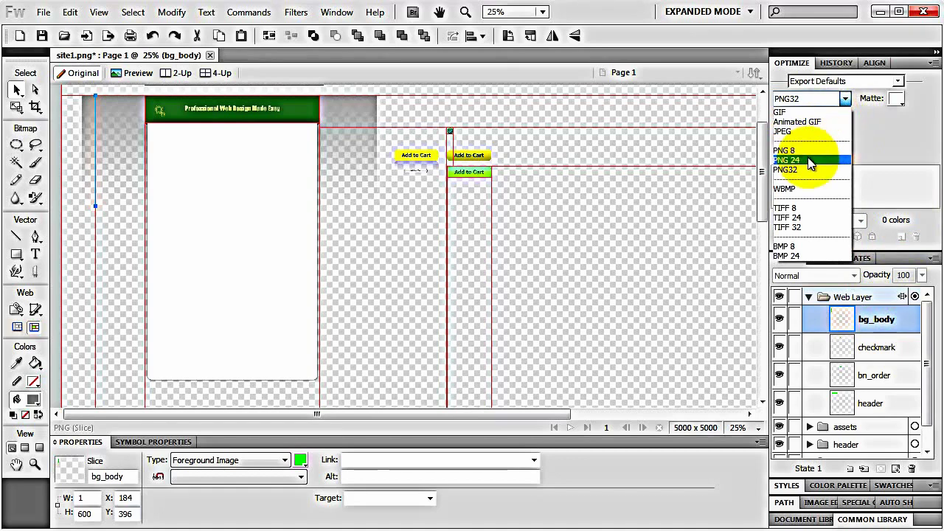
click(810, 160)
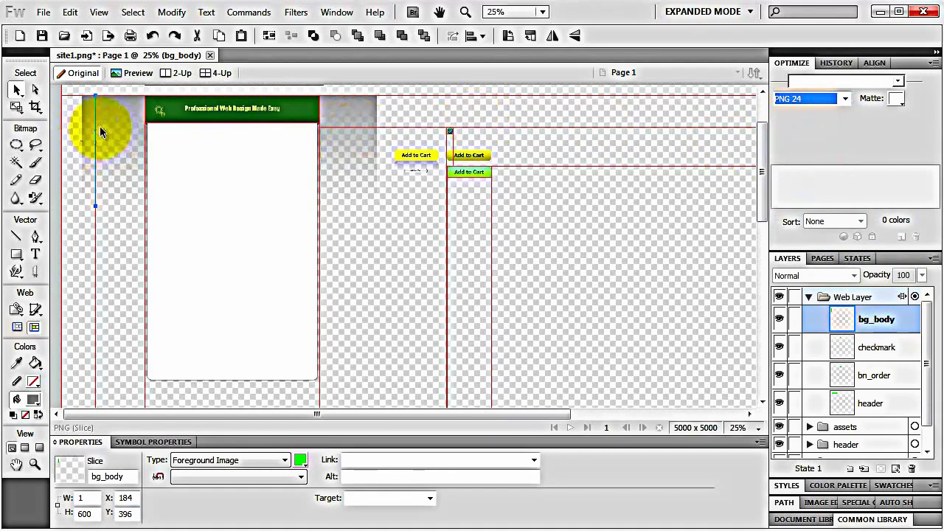
Zoom in on the 1 px wide bg_body slice and export only that slice
key(ctrl+equal)
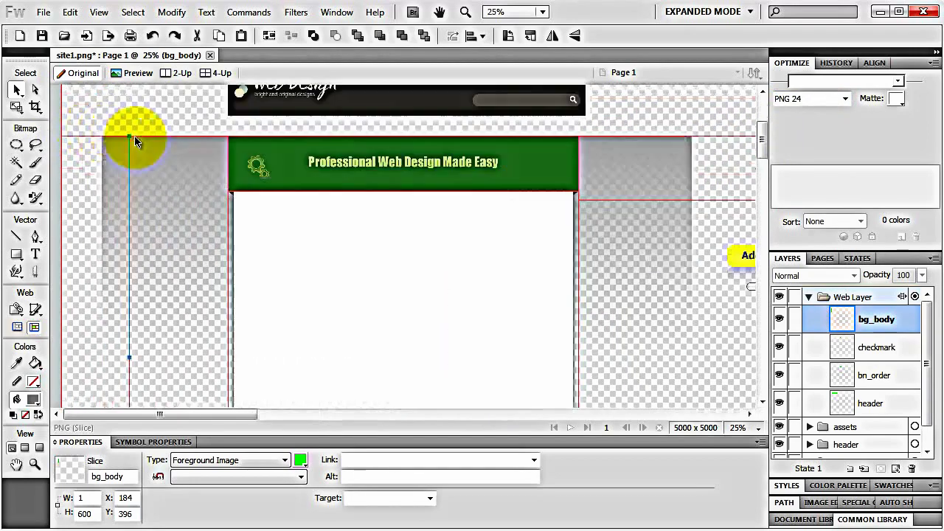
key(ctrl+alt+0)
right_click(406, 205)
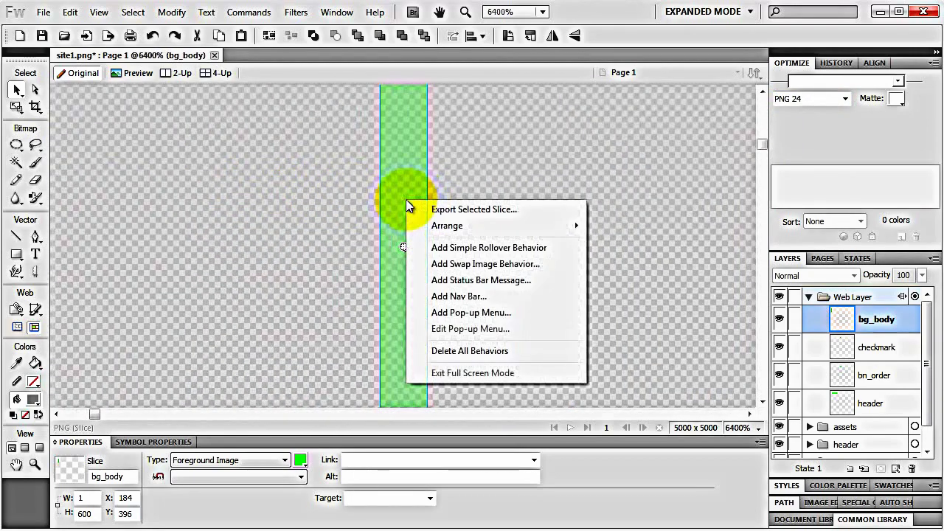
click(467, 213)
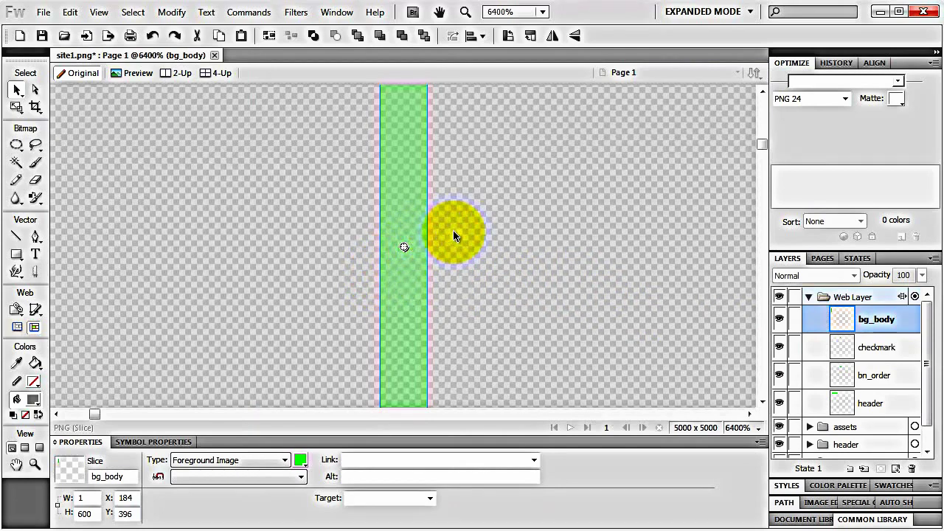
Draw a slice about 950 by 123 px across the full width of the white content area, including its side shadows
scroll(452, 230, down, 8)
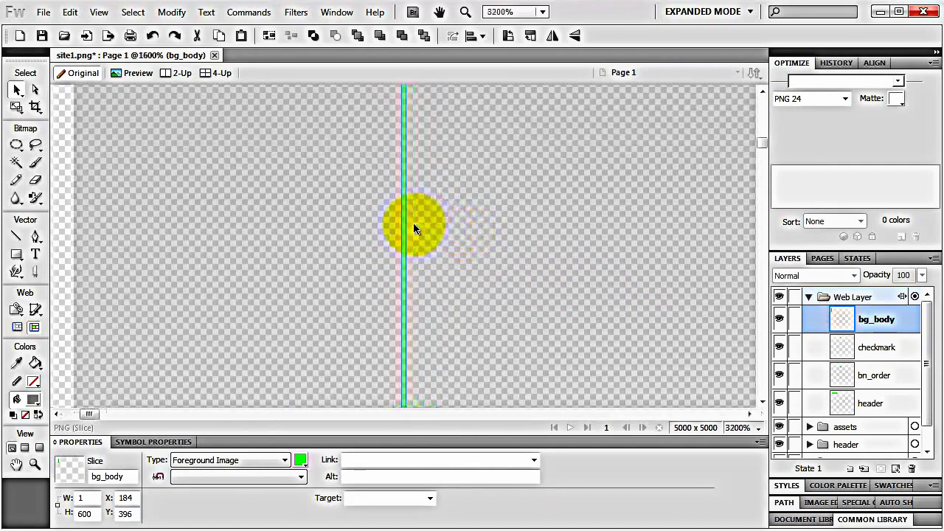
scroll(395, 221, down, 1)
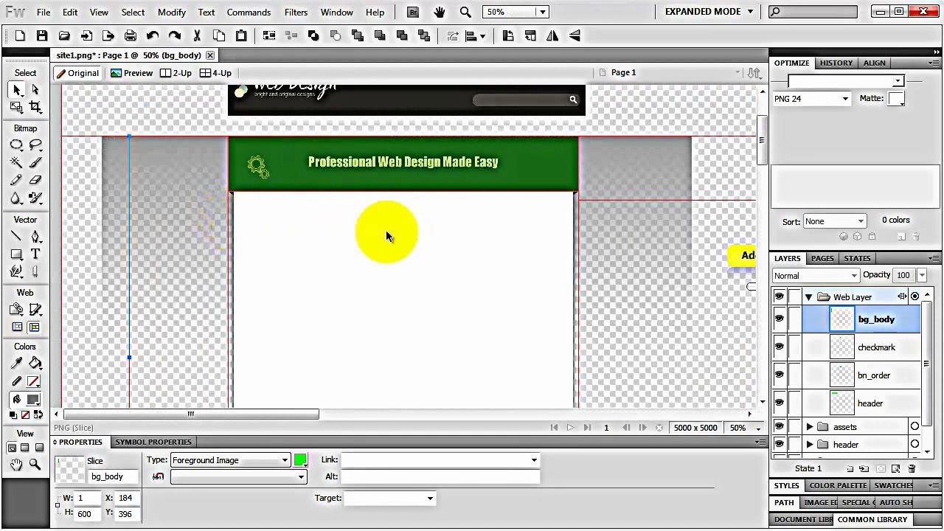
scroll(389, 253, down, 1)
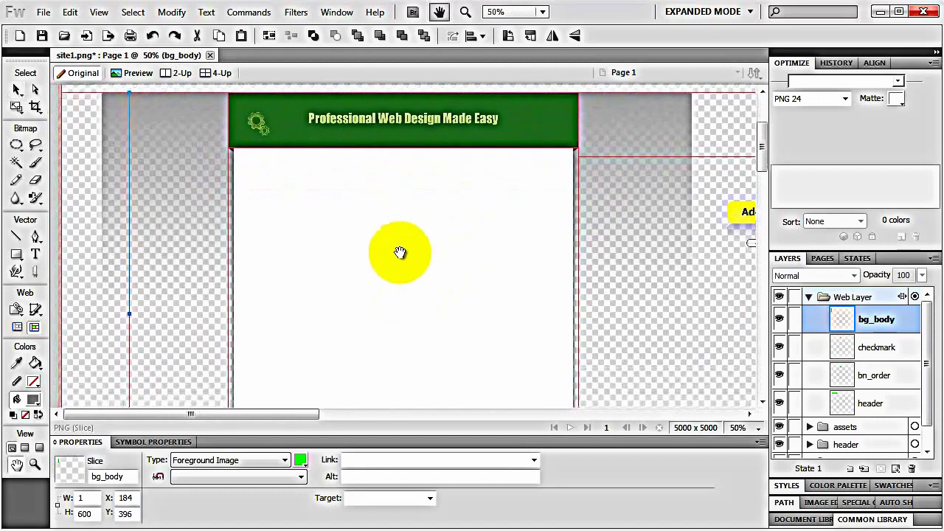
click(35, 310)
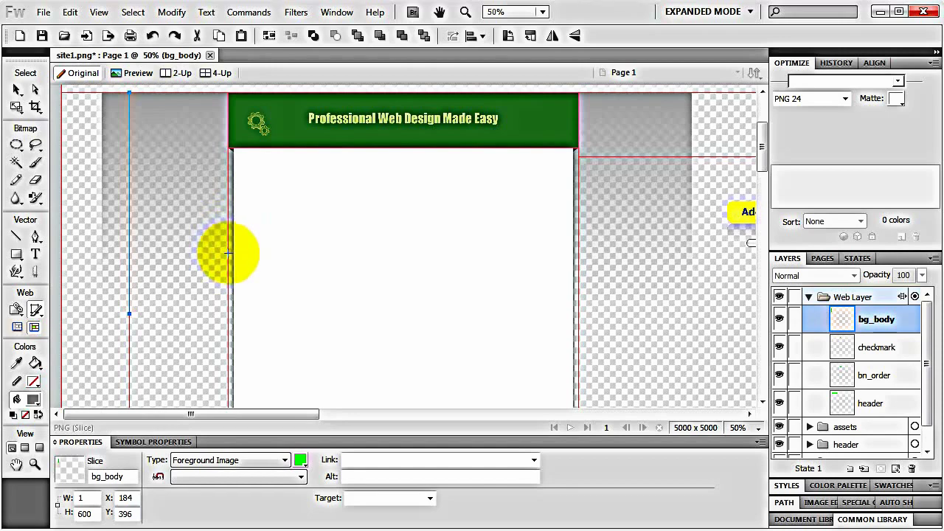
drag(229, 253, 580, 210)
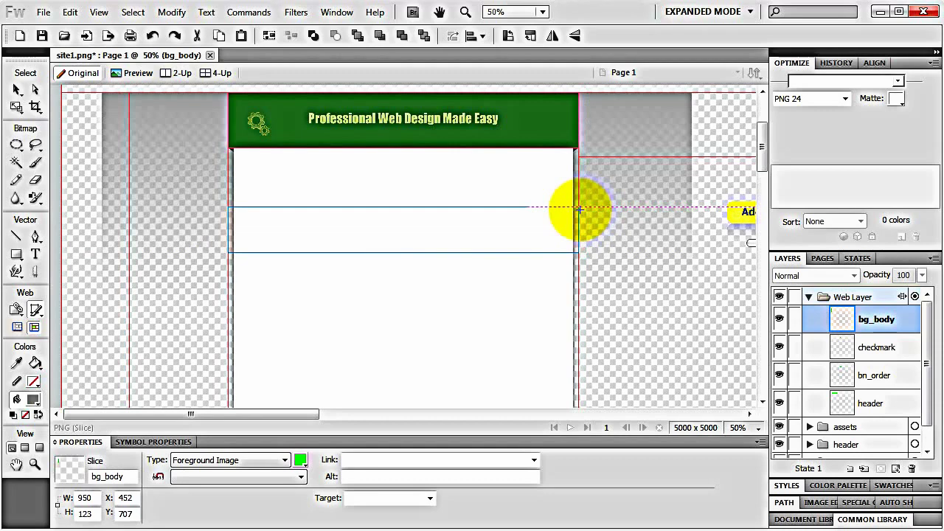
drag(580, 210, 580, 210)
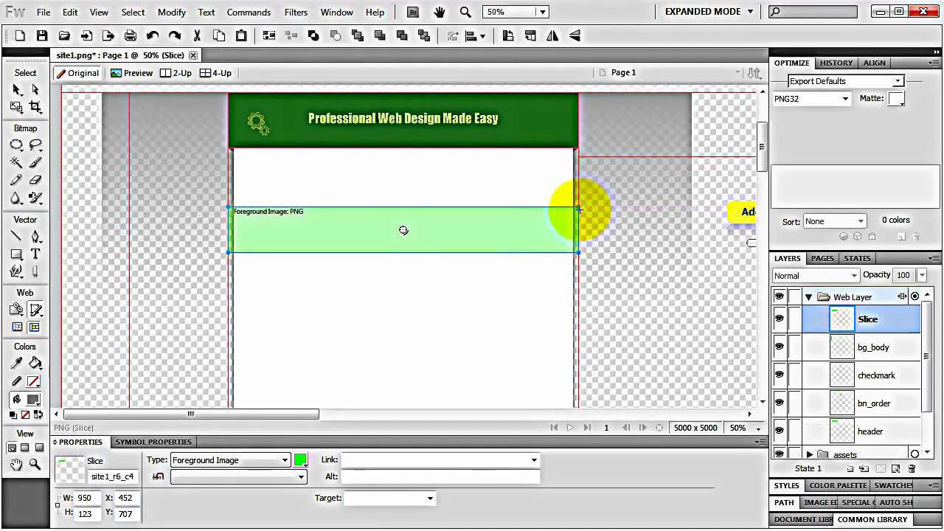
Move the content-area slice down to about Y 1629, above the box's rounded lower corners, and set its height to 1 px
click(18, 90)
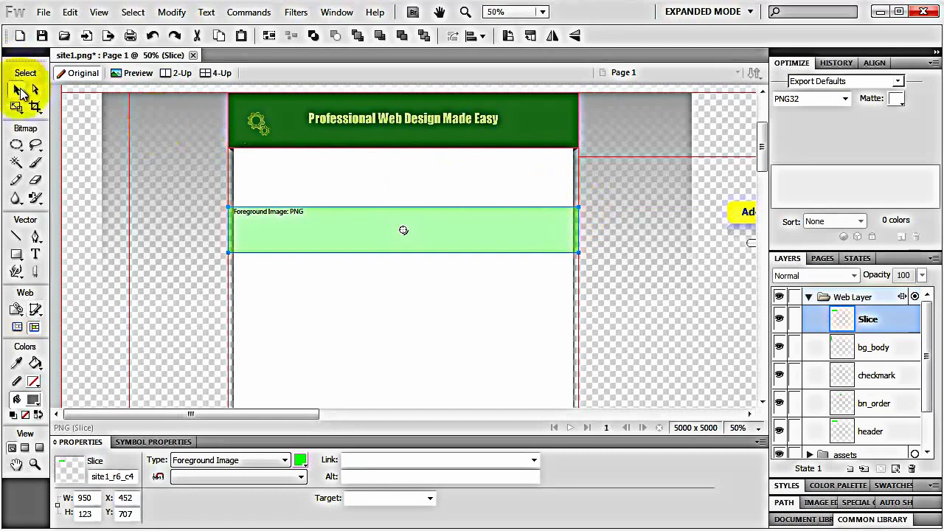
scroll(362, 253, down, 3)
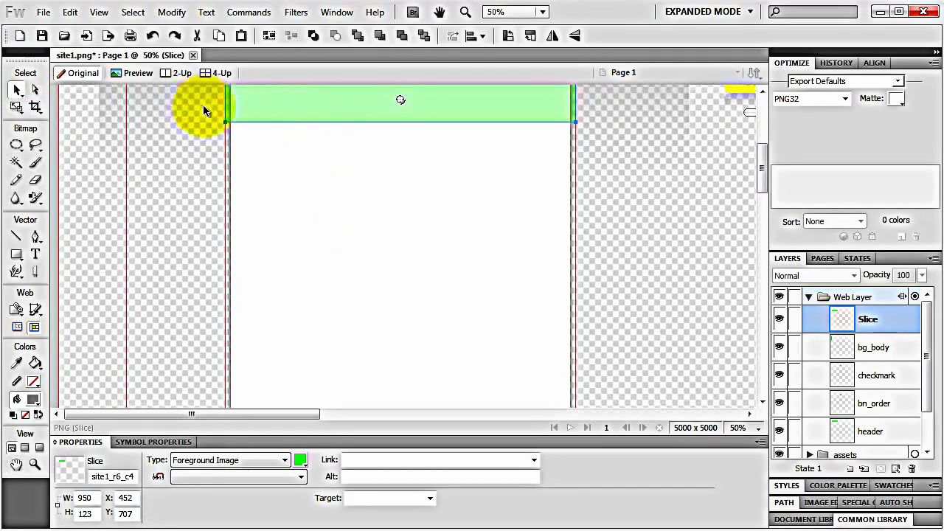
drag(270, 101, 276, 196)
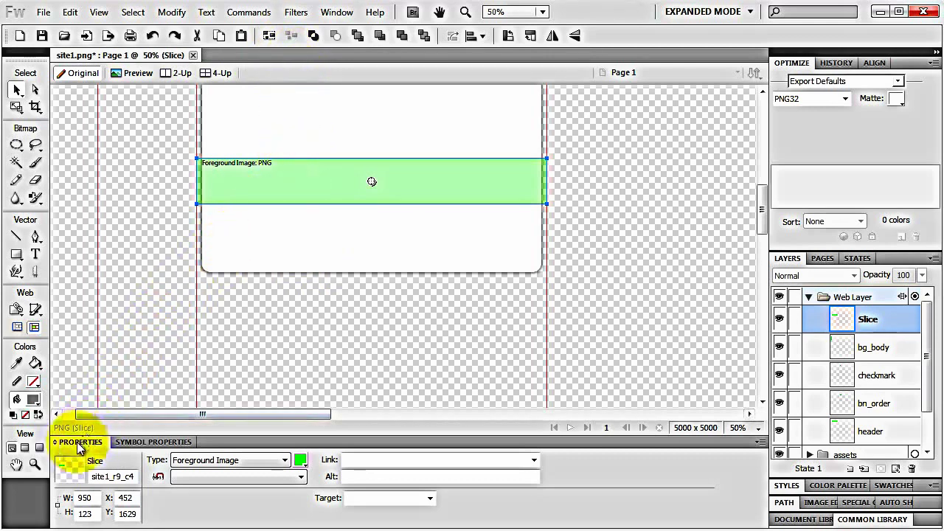
double_click(86, 514)
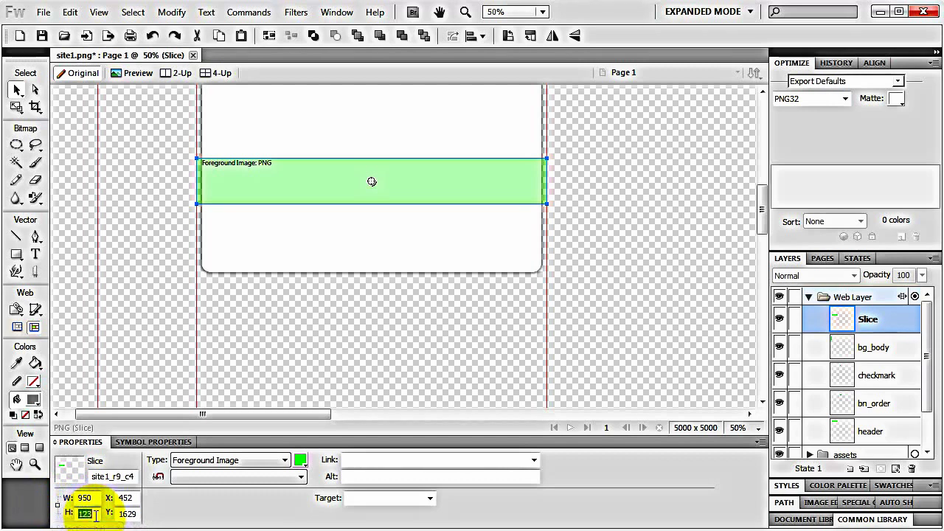
text(1)
key(Return)
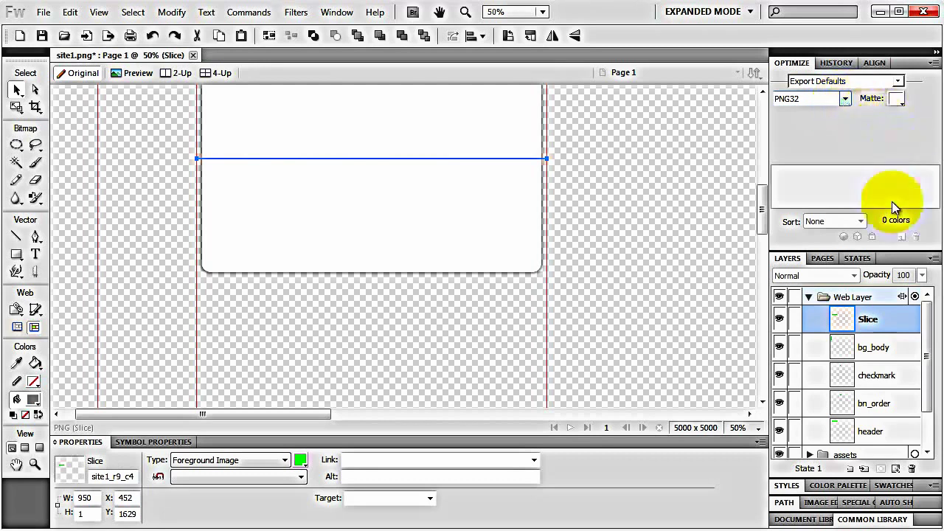
Rename the 1 px high content-area slice as bg_container
double_click(876, 318)
text(bg)
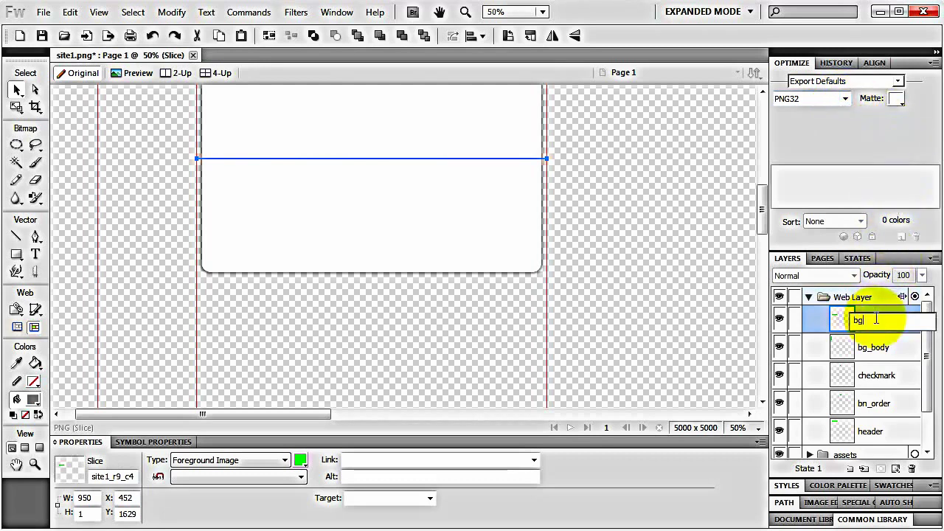
text(_contai...)
key(Return)
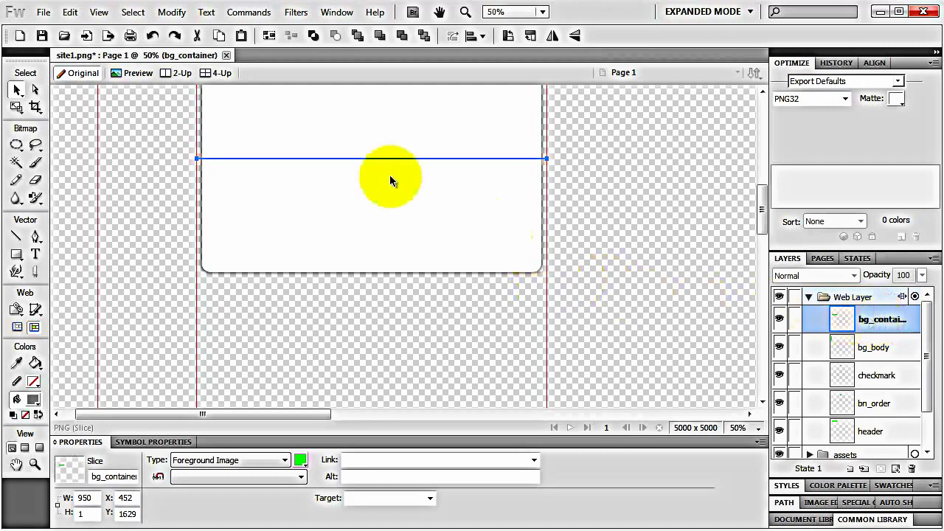
Export only the bg_container slice as an image to the images folder
scroll(380, 157, up, 10)
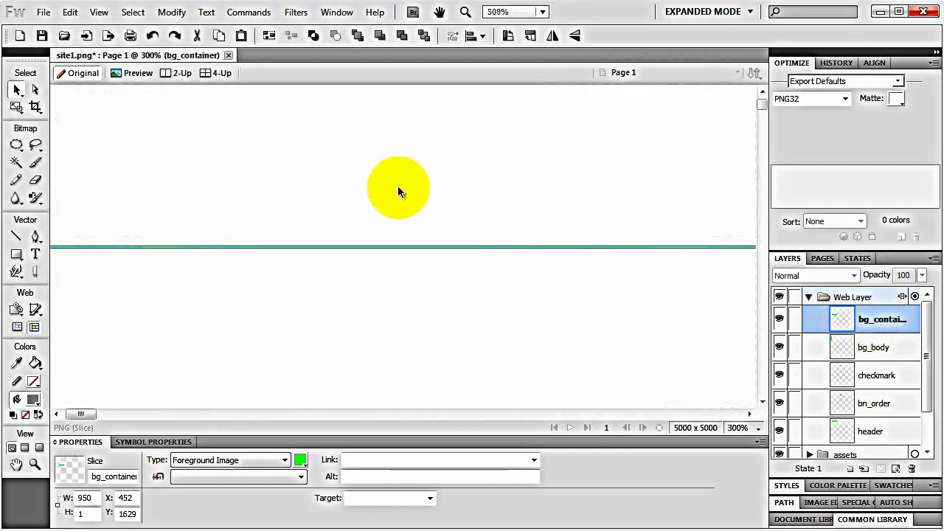
right_click(460, 256)
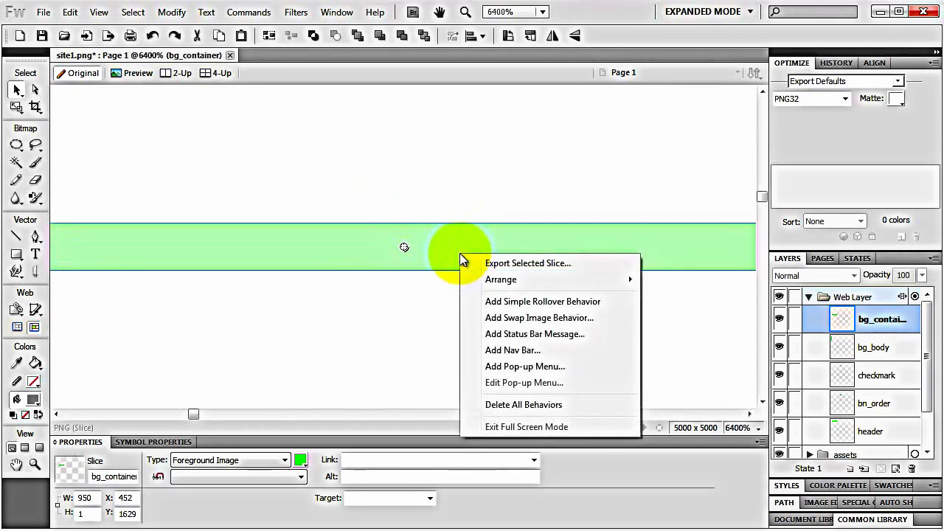
click(508, 263)
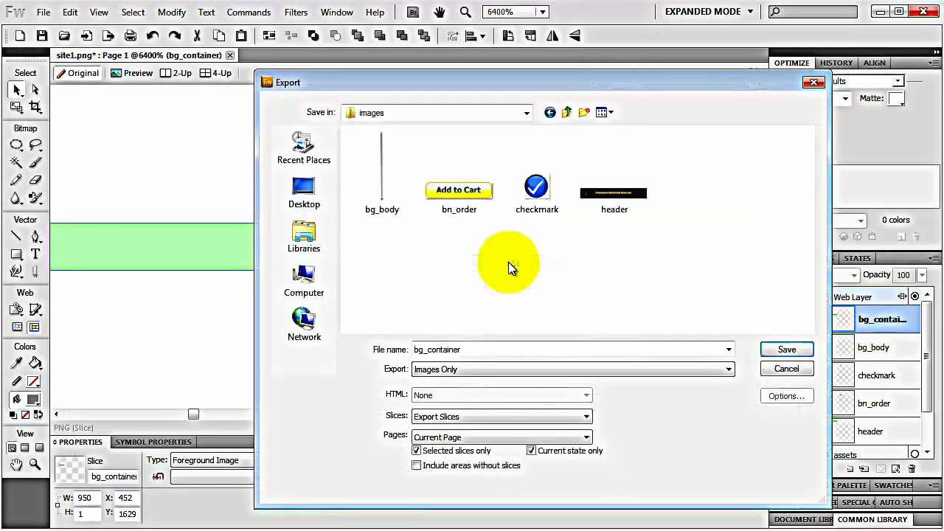
click(788, 349)
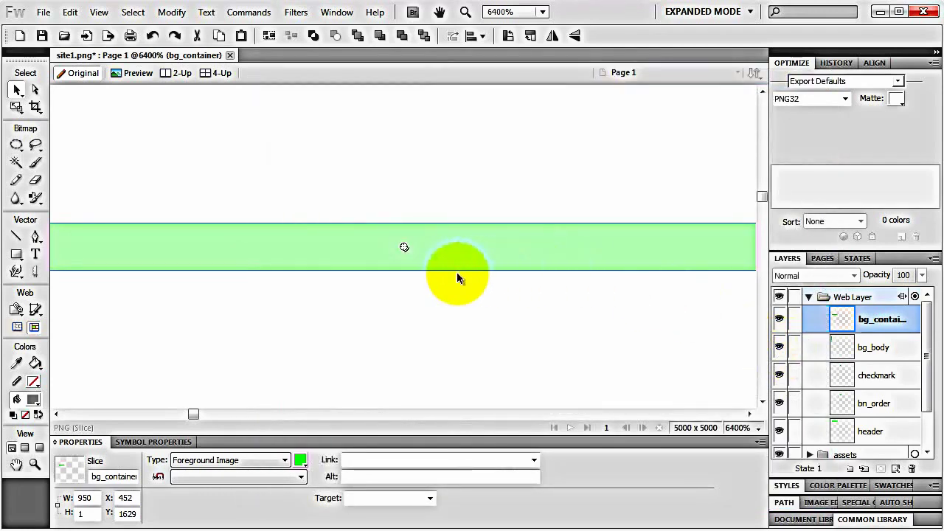
Draw a slice about 950 by 128 px across the content box's rounded lower corners, including its side shadows
key(ctrl+minus)
key(ctrl+minus)
key(ctrl+minus)
key(ctrl+minus)
key(ctrl+minus)
key(ctrl+minus)
key(ctrl+minus)
key(ctrl+minus)
key(ctrl+minus)
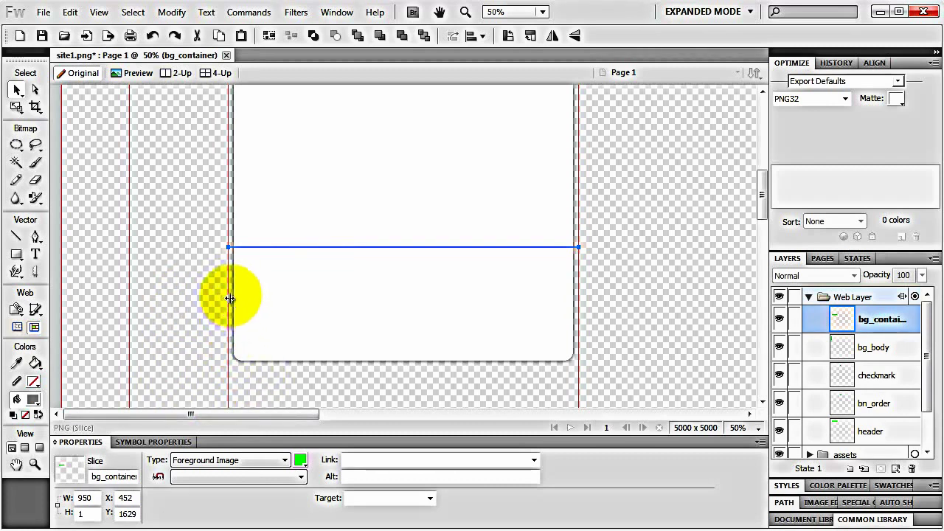
click(35, 310)
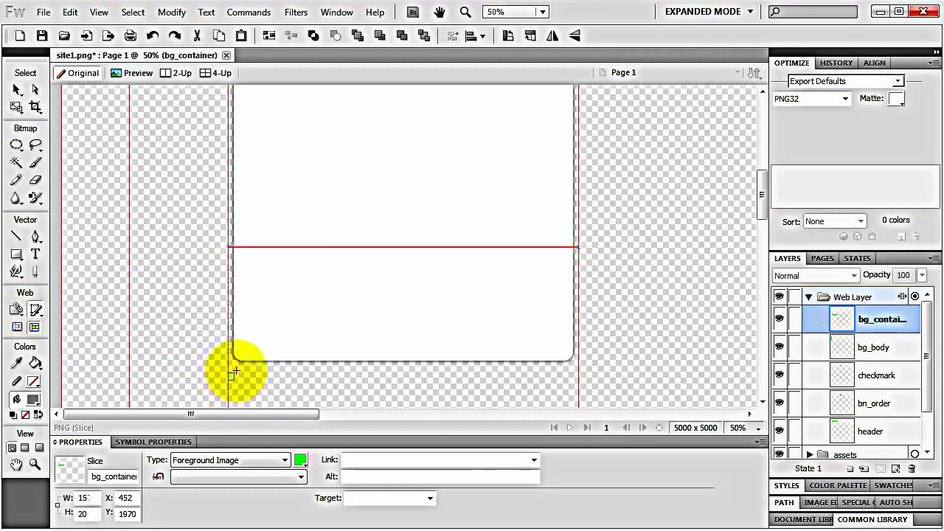
drag(230, 381, 579, 332)
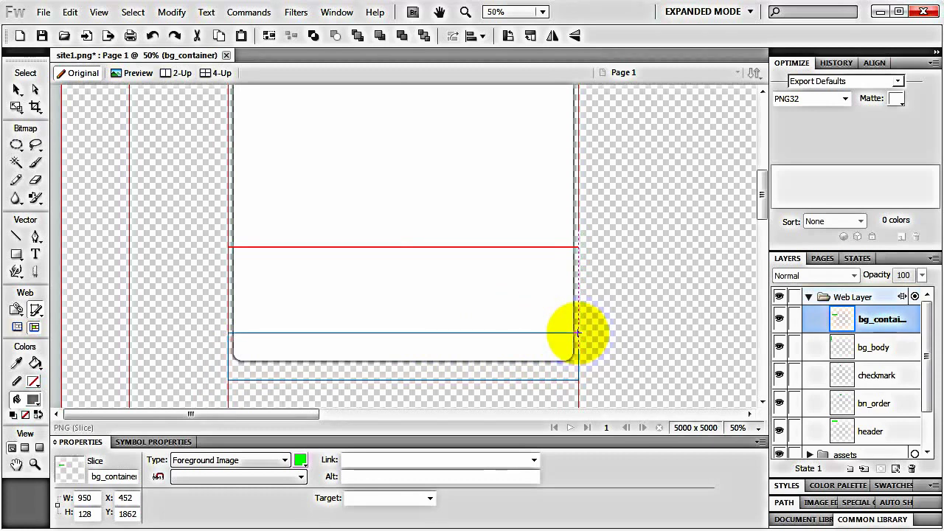
drag(578, 332, 578, 333)
click(18, 90)
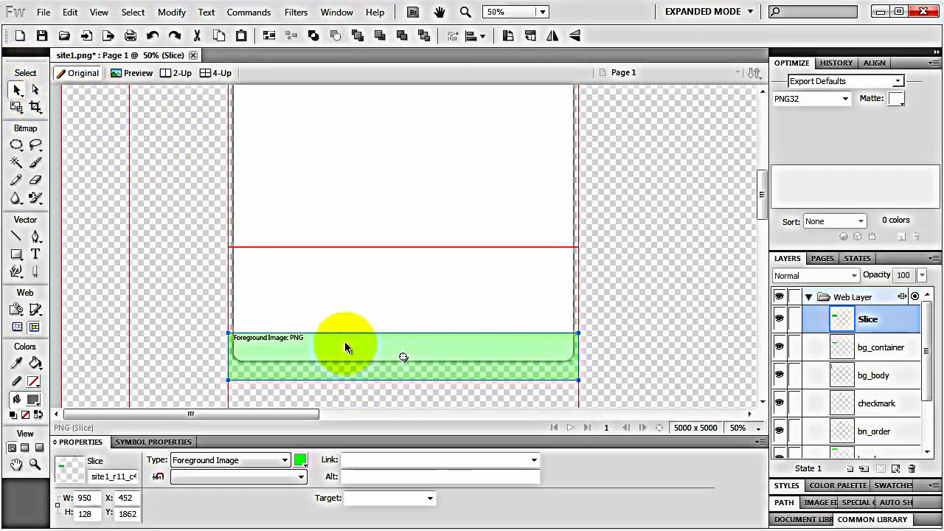
Set the lower-corner slice's height to 120 px and move it up to about Y 1838
click(84, 512)
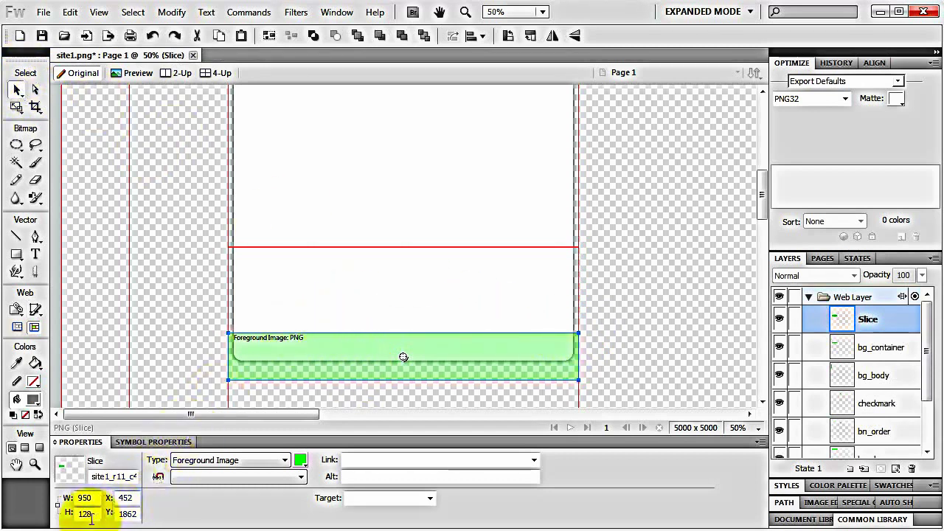
key(BackSpace)
text(0)
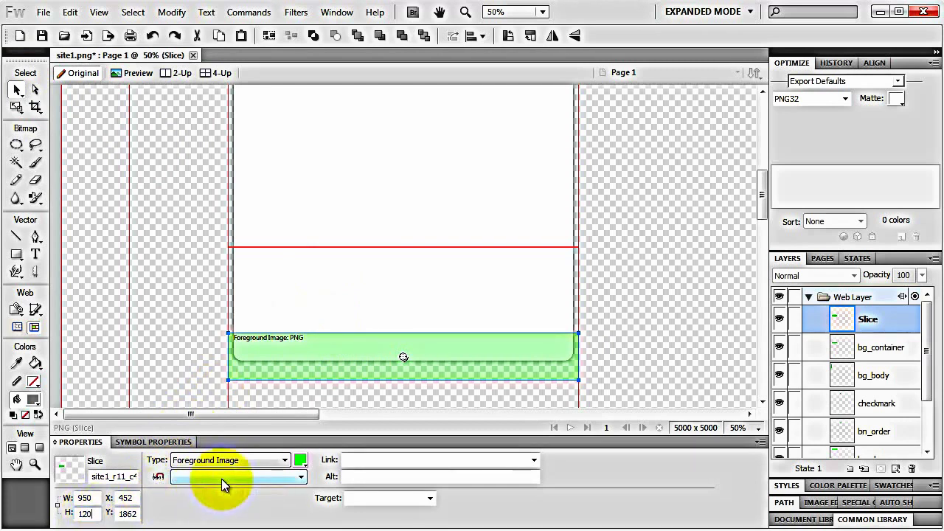
key(Return)
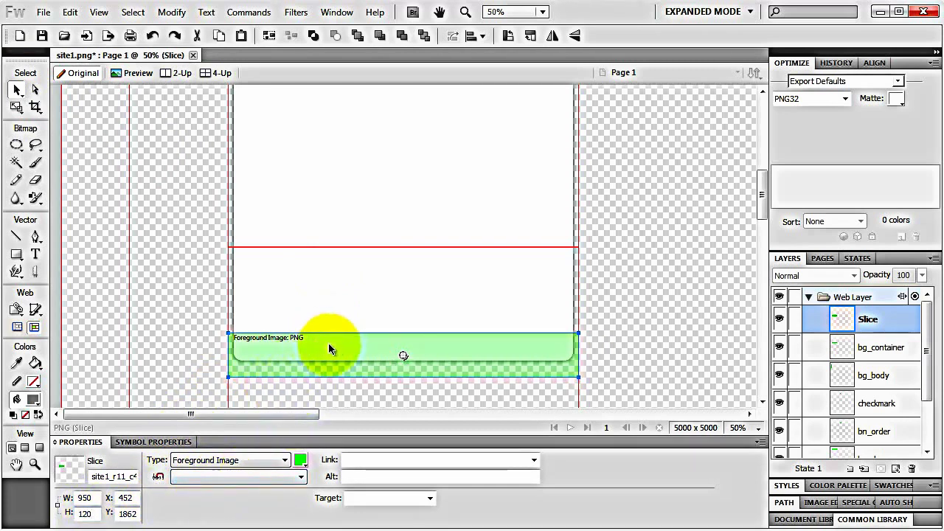
drag(329, 343, 329, 334)
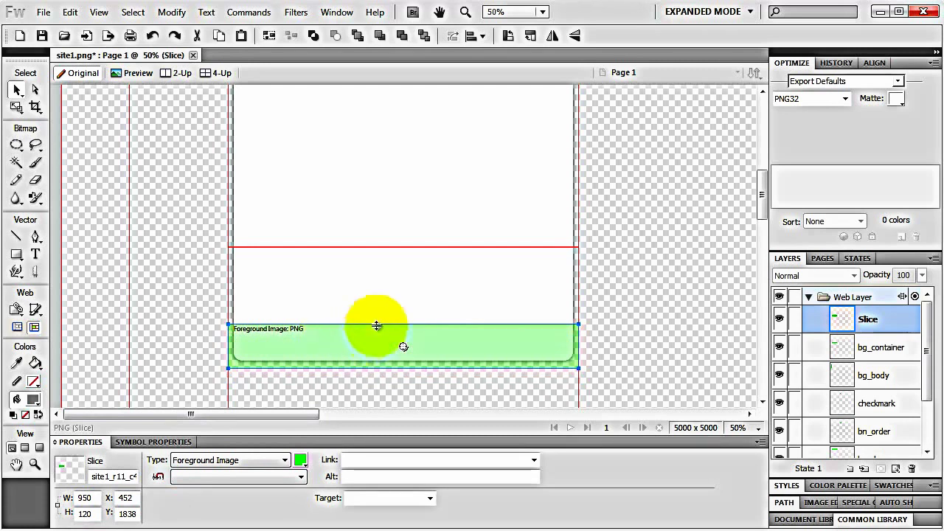
Rename the lower-corner slice as bg_footer and set its export format to PNG 24
double_click(867, 320)
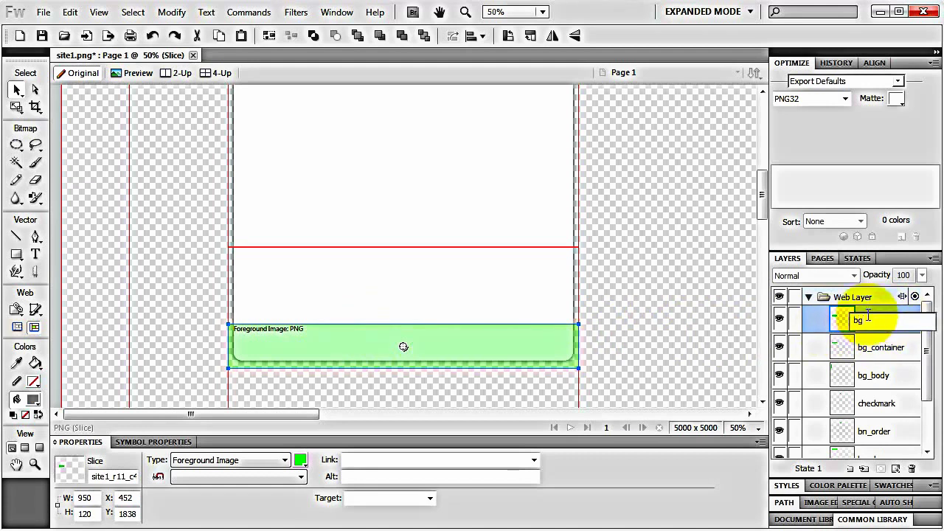
text(bg_footer)
key(Return)
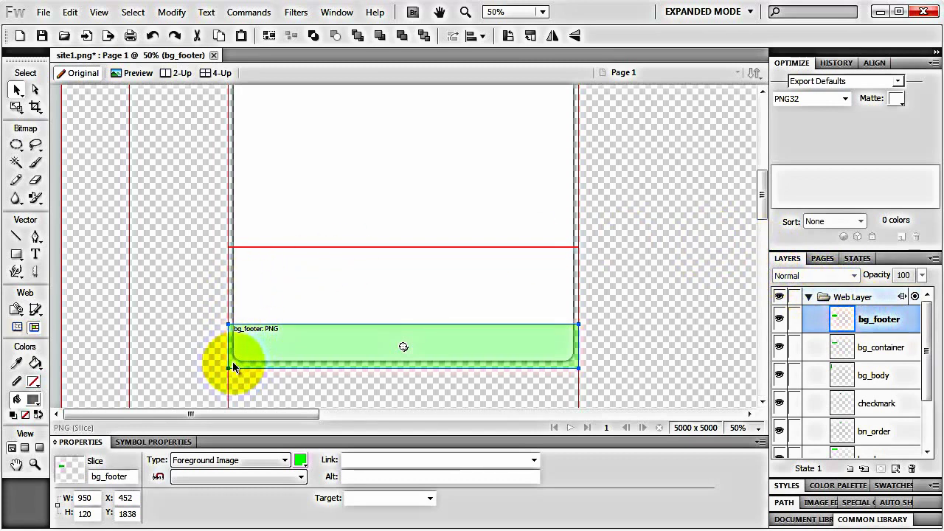
click(841, 99)
click(797, 160)
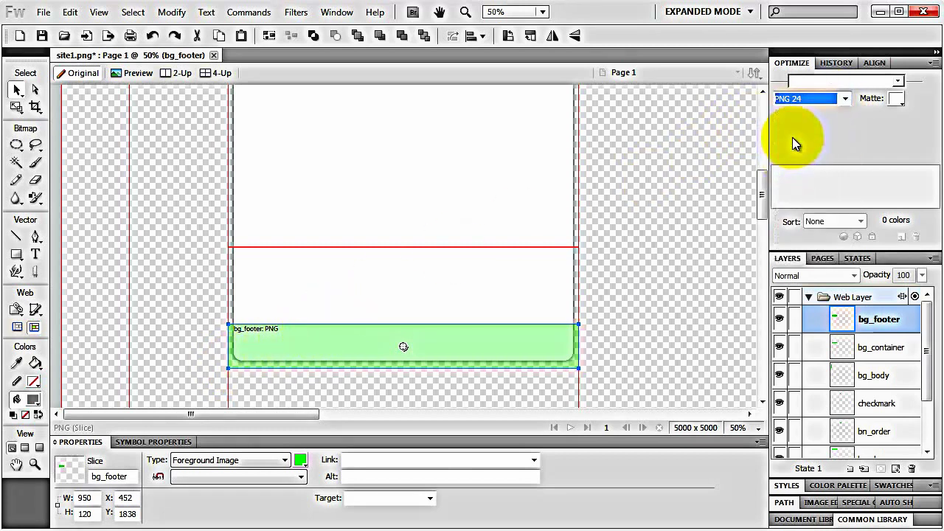
Export only the bg_footer slice as an image to the images folder
right_click(457, 345)
click(489, 350)
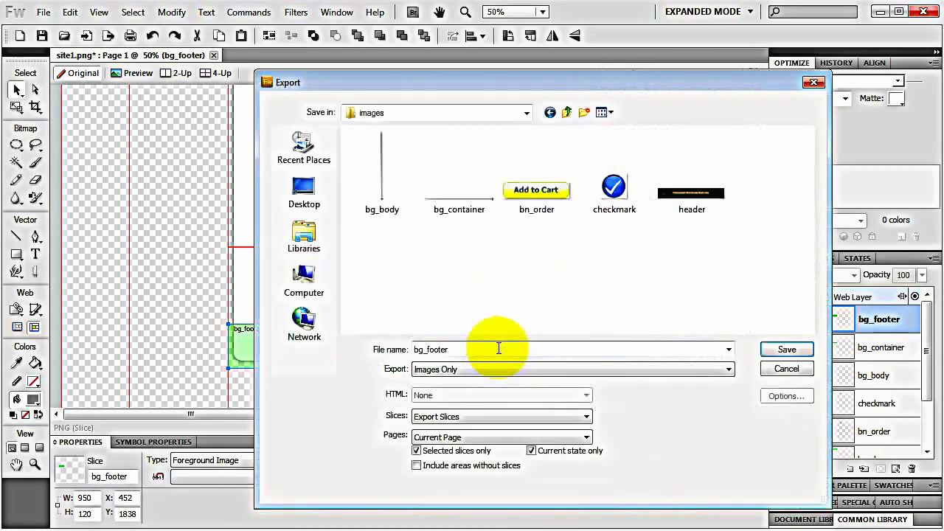
click(786, 349)
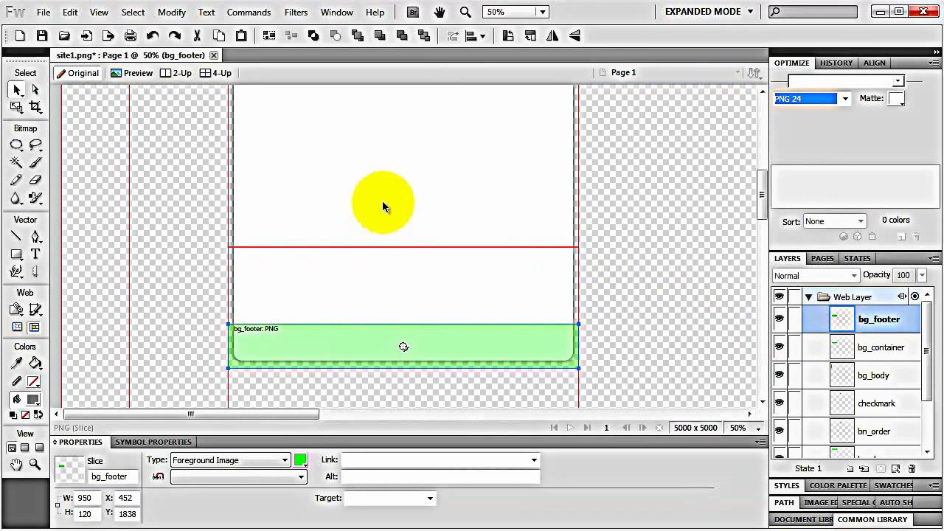
Draw a 950 px wide slice over the green banner, reaching just below its folded corners, and set its height to 165 px
drag(328, 169, 384, 273)
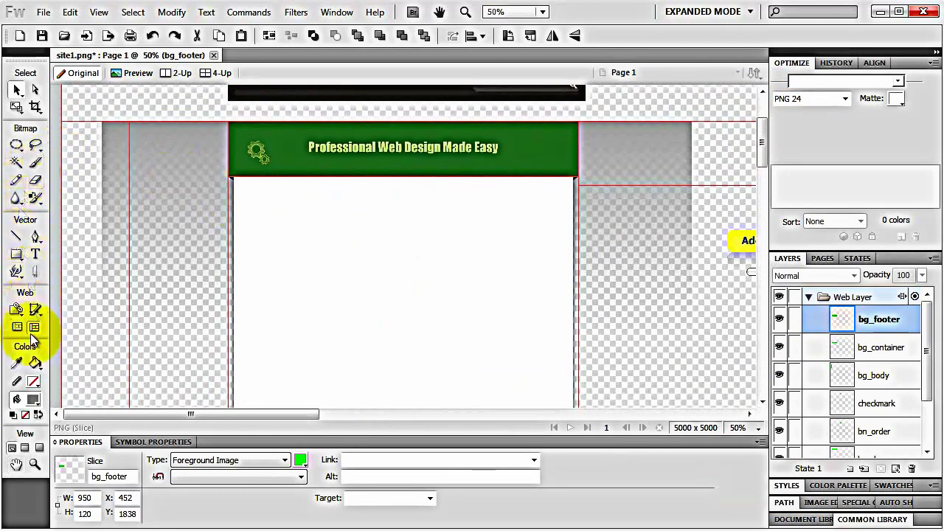
click(35, 311)
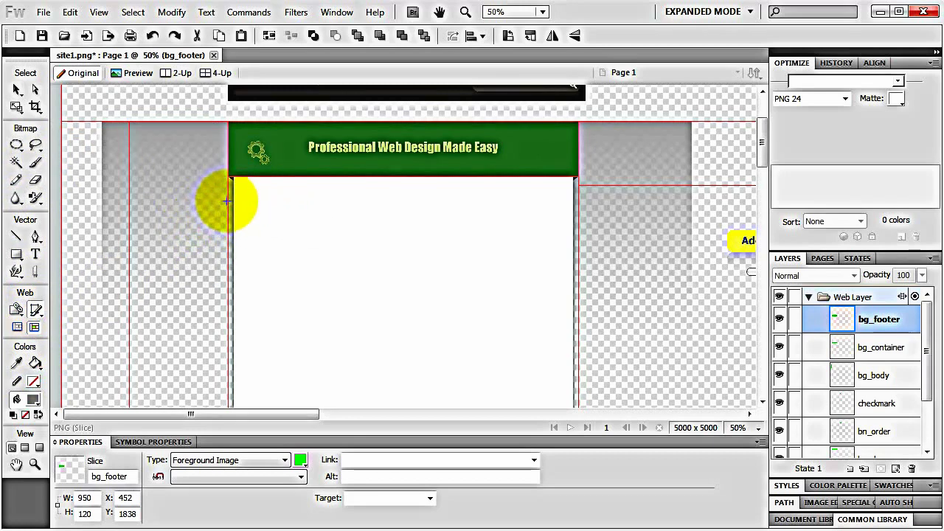
drag(230, 192, 577, 122)
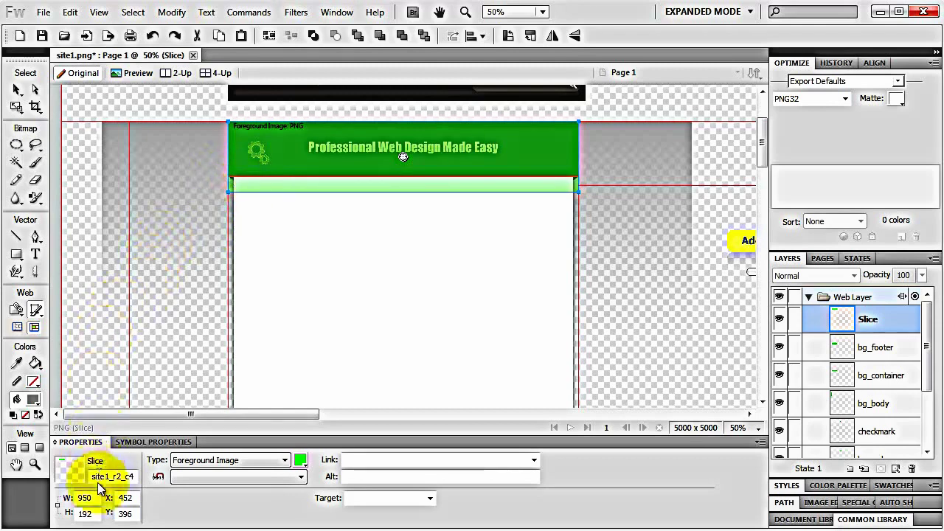
click(88, 514)
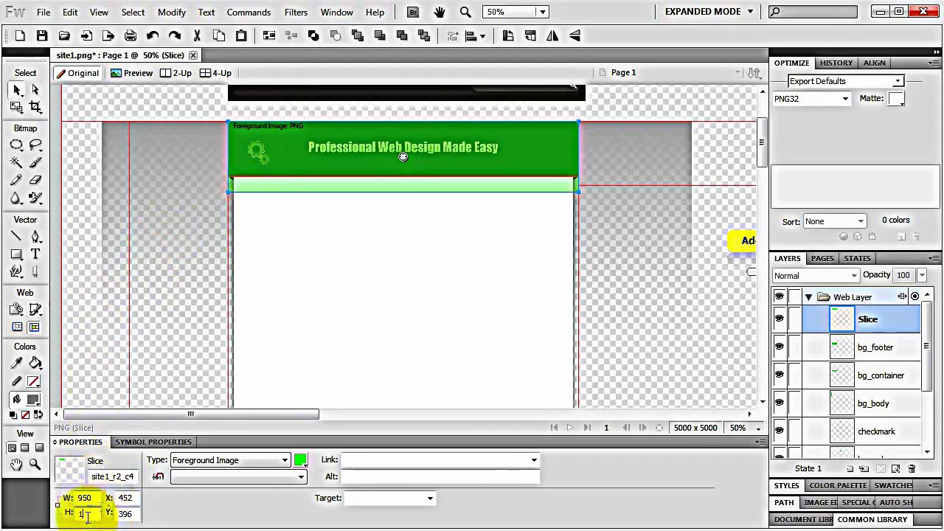
text(160)
key(Return)
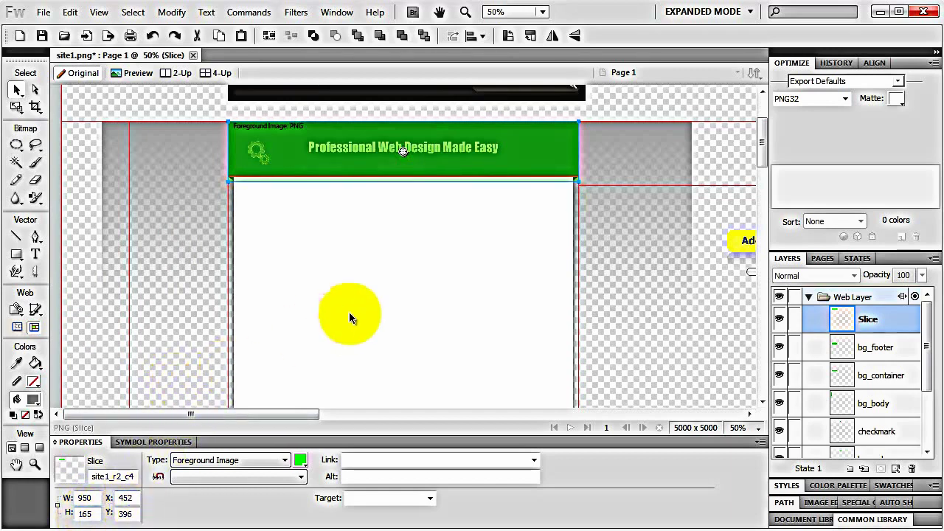
Rename the new banner-area slice as bg_header and set its export format to PNG 24
double_click(868, 319)
text(bg)
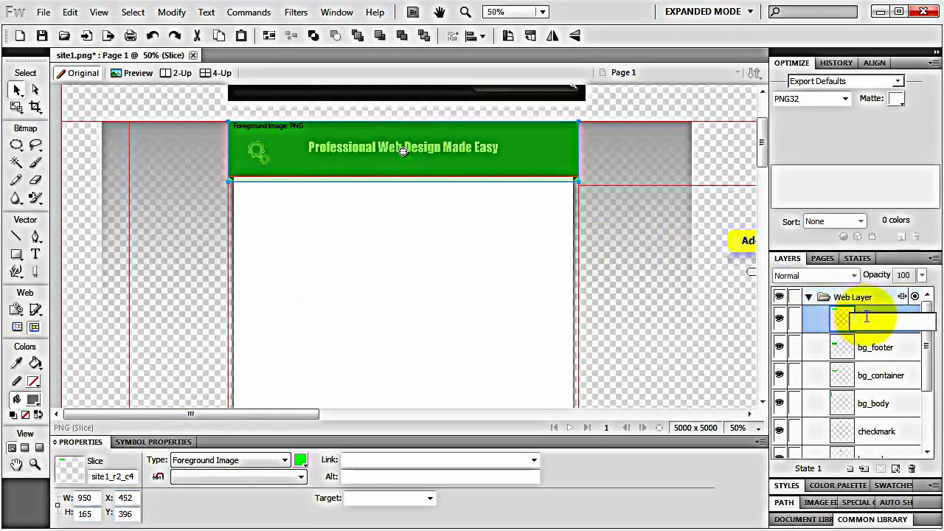
text(_header)
key(Return)
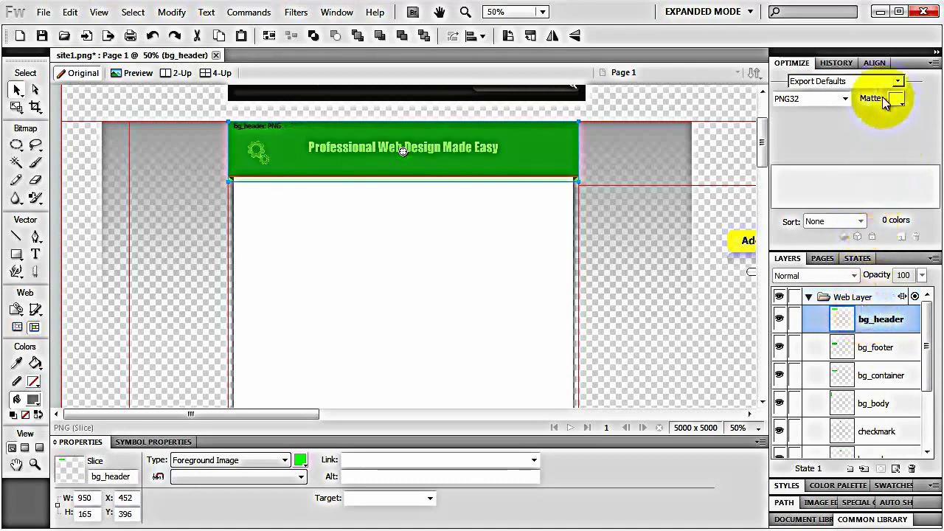
click(846, 99)
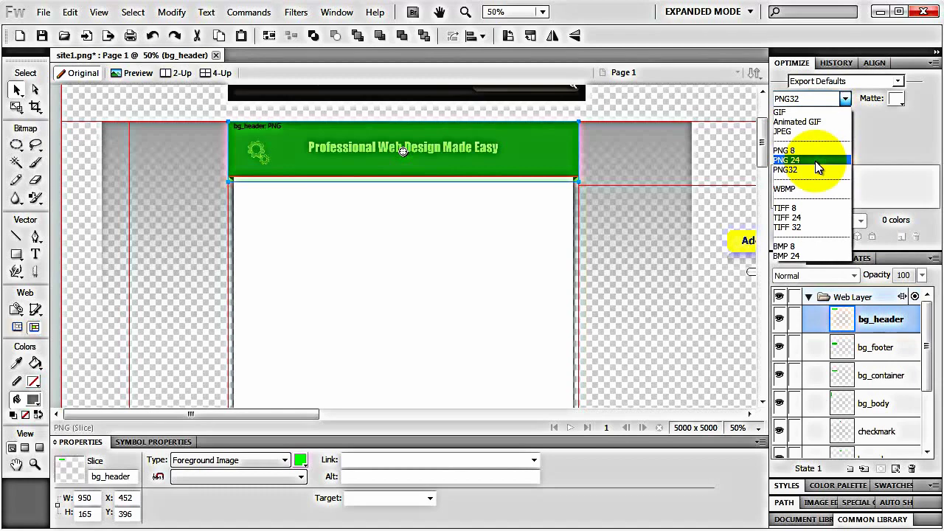
click(816, 161)
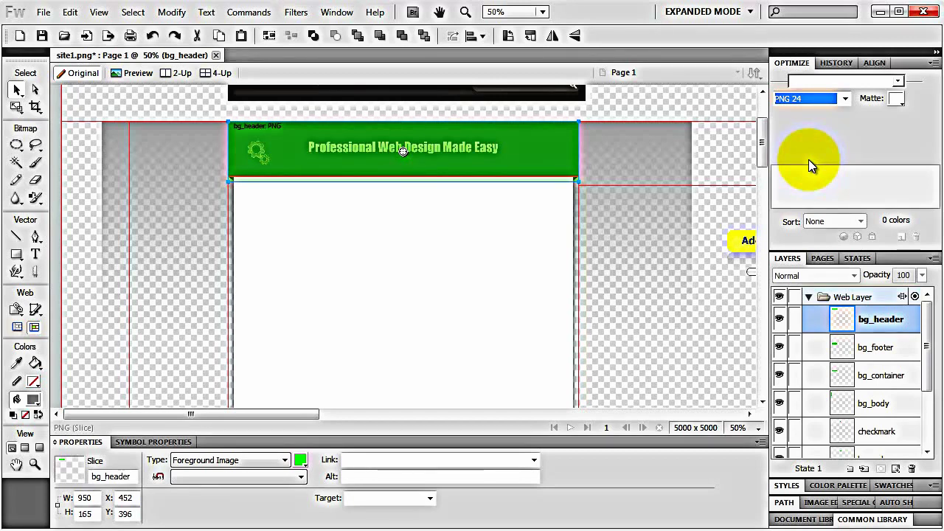
Hide the header layer and export only the bg_header slice as an image to the images folder
click(810, 298)
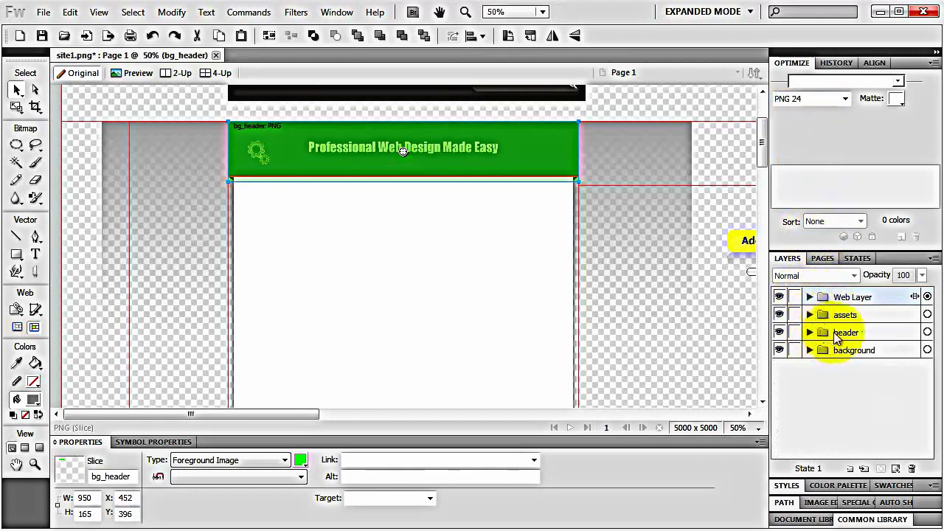
click(779, 332)
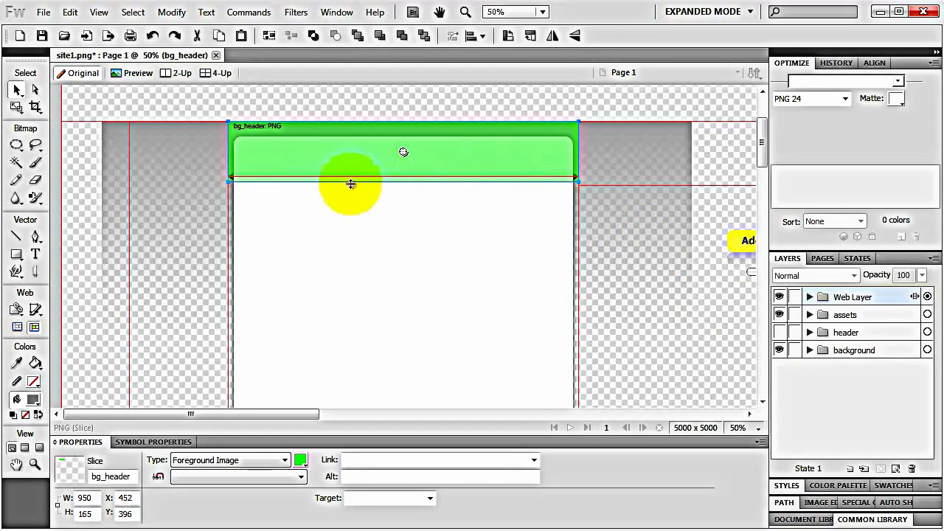
key(ctrl+equal)
right_click(393, 303)
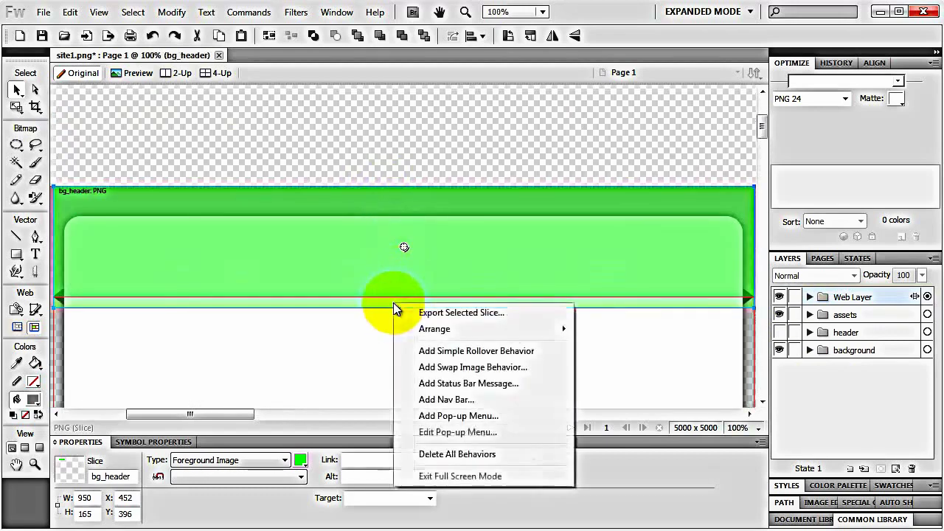
click(444, 313)
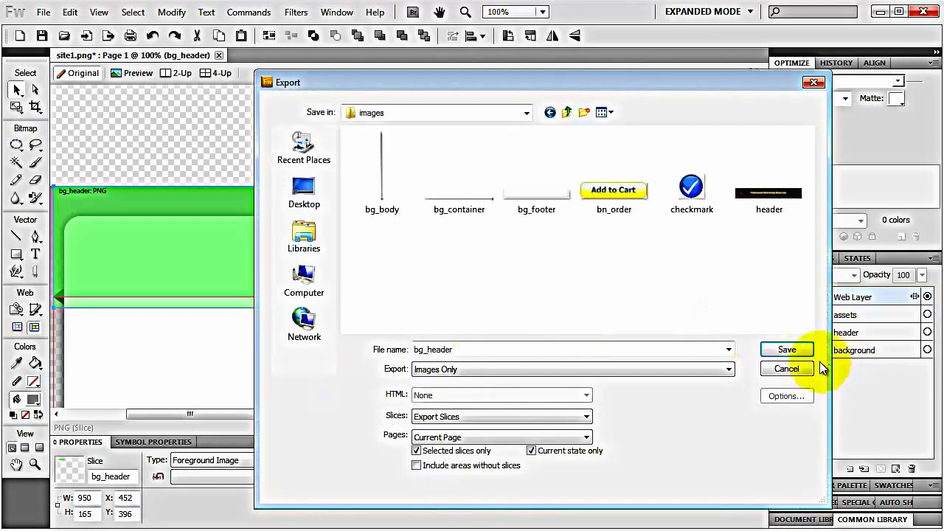
click(786, 349)
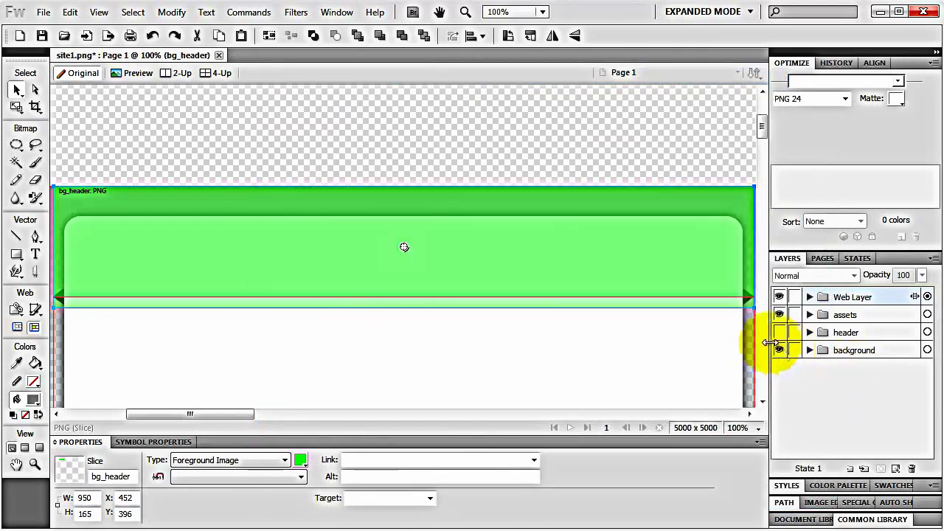
Show the header layer again and expand the Web Layer's list of slices
click(779, 332)
click(810, 297)
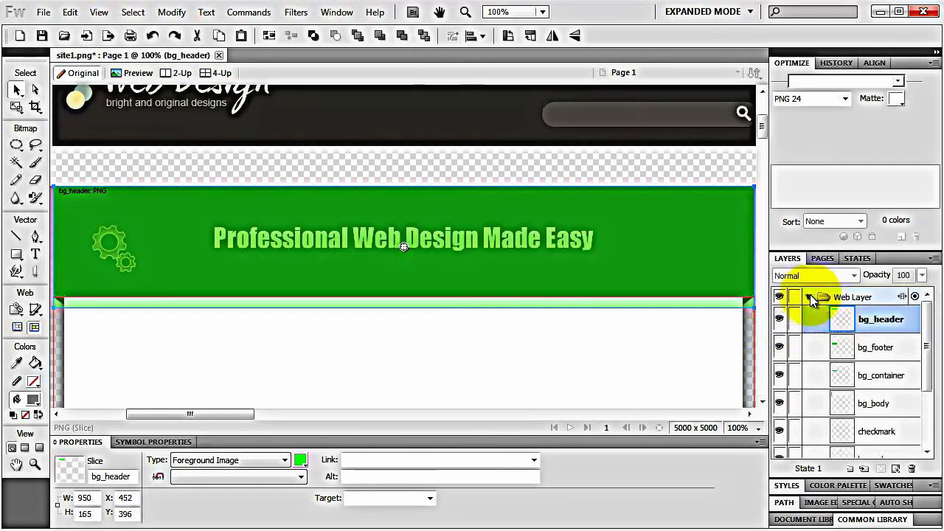
key(ctrl+minus)
key(ctrl+minus)
key(ctrl+minus)
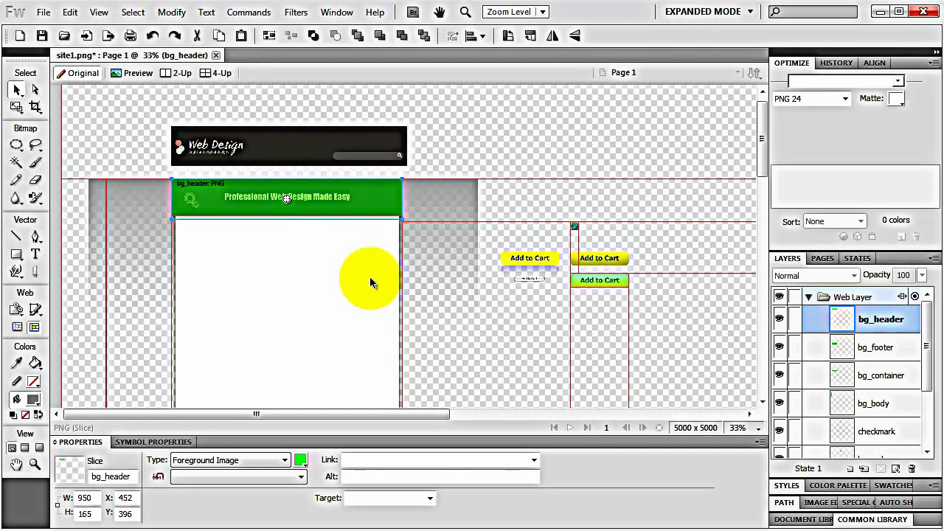
key(alt+Tab)
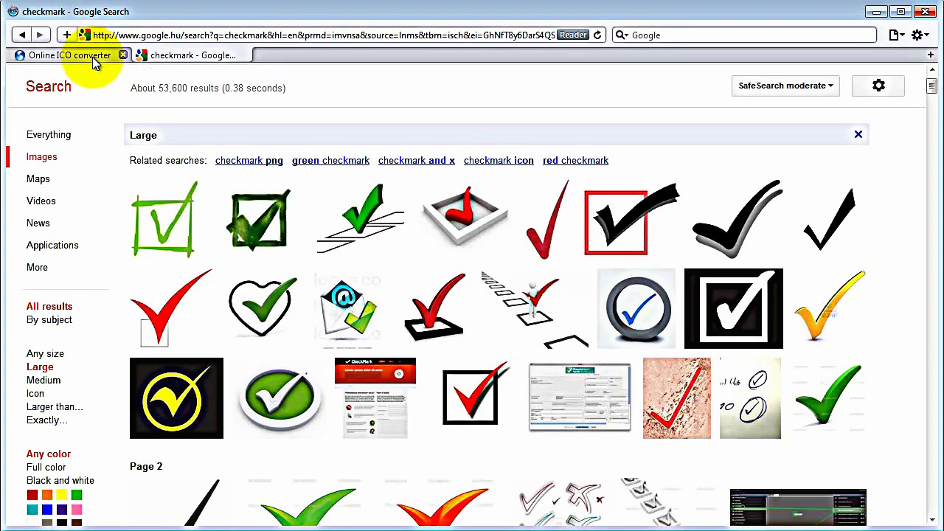
key(alt+Tab)
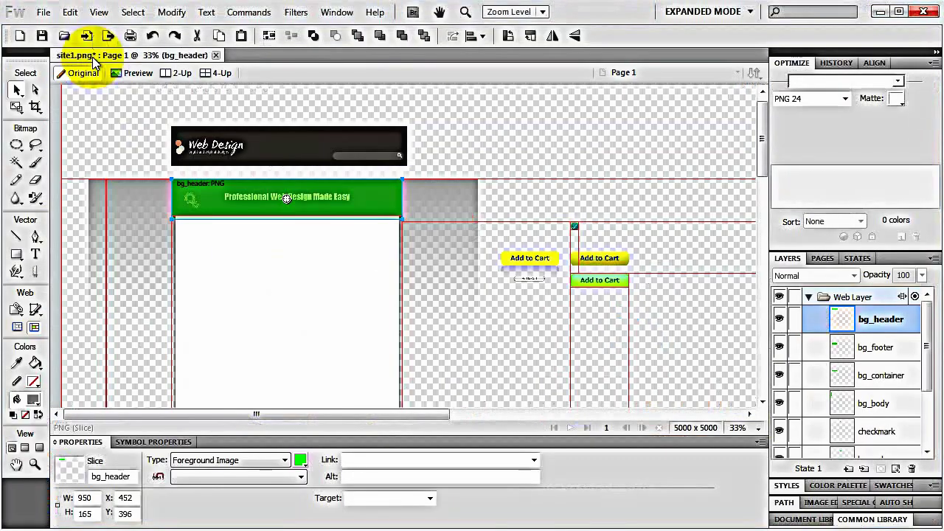
Collapse and hide the Web Layer, and place a copy of the banner's gears symbol on the empty canvas above the Add to Cart buttons
click(809, 297)
click(779, 296)
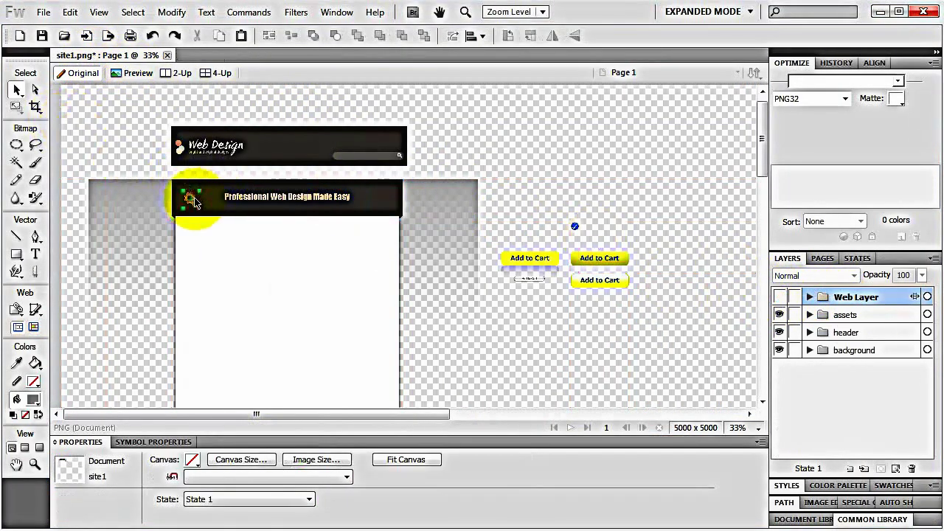
click(192, 199)
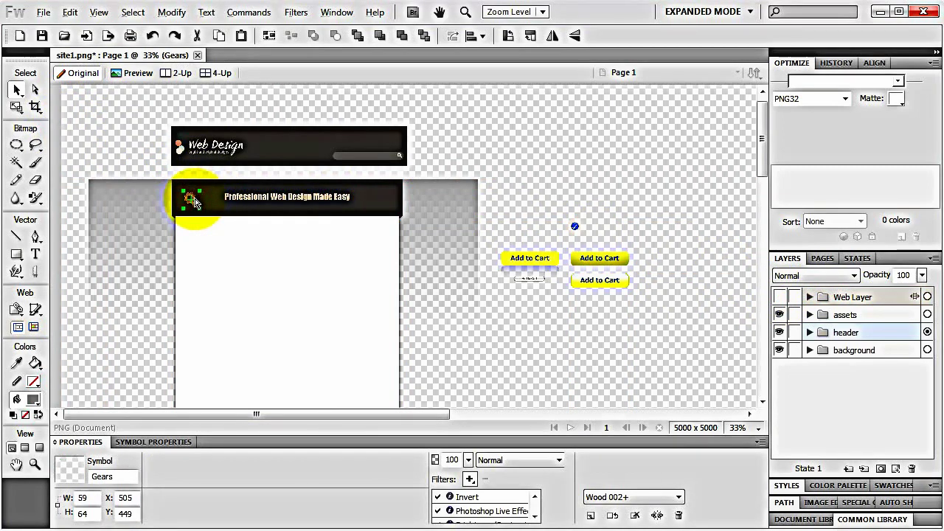
drag(194, 203, 519, 216)
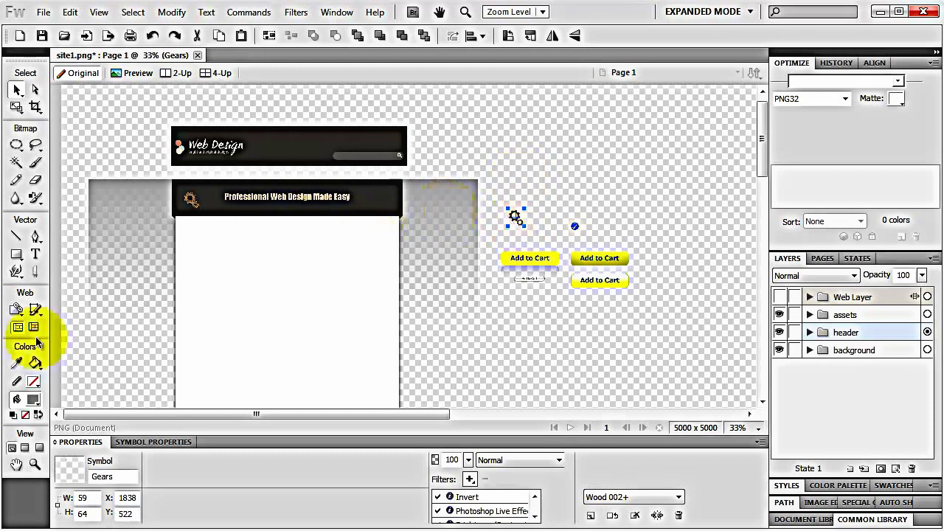
Draw a small slice on the empty canvas just above the copied gears and set its size to 32 by 32 px
click(35, 310)
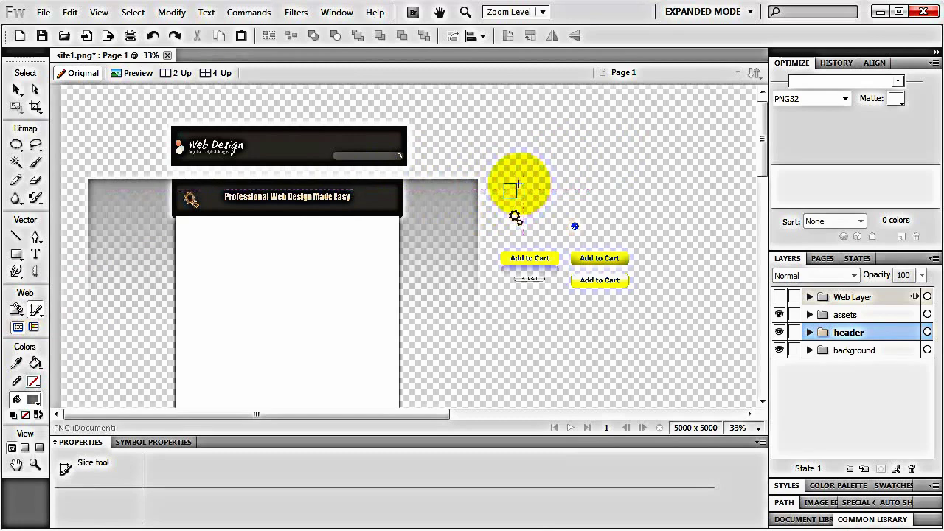
drag(518, 189, 504, 198)
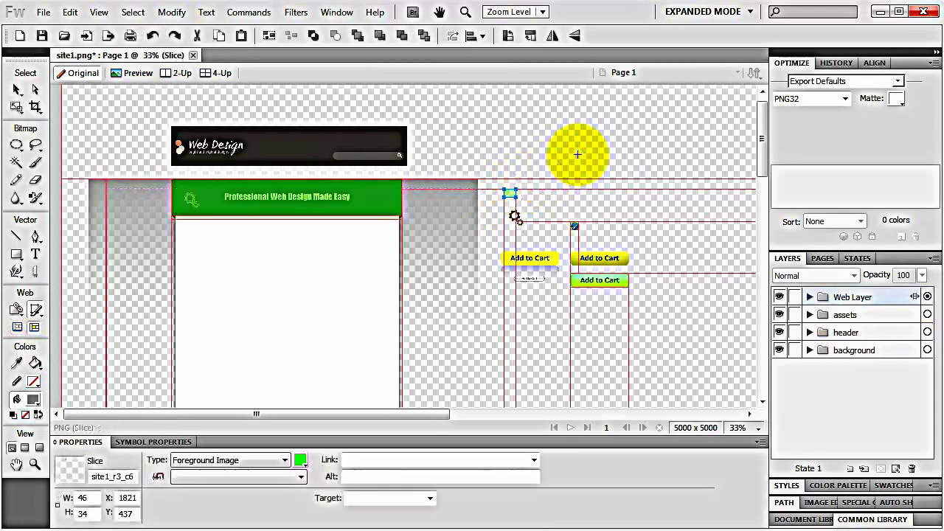
double_click(94, 499)
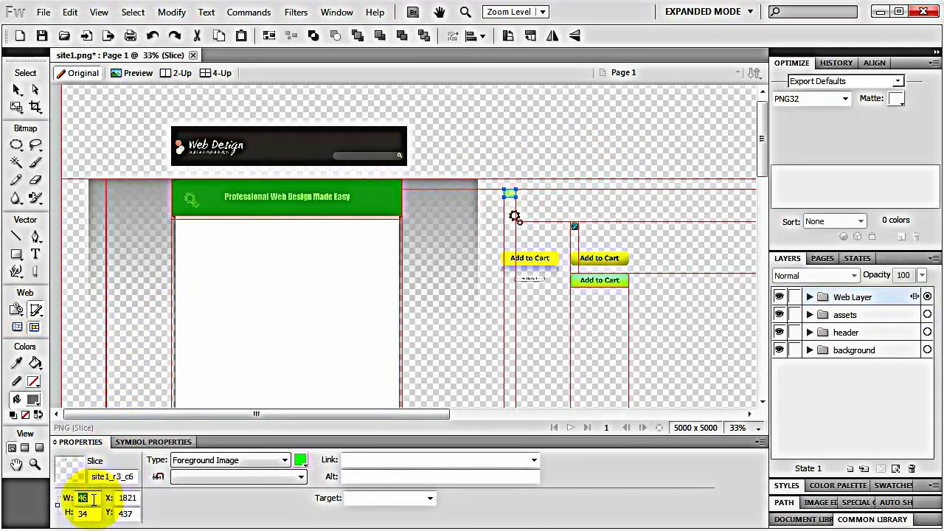
text(32)
key(Return)
double_click(82, 514)
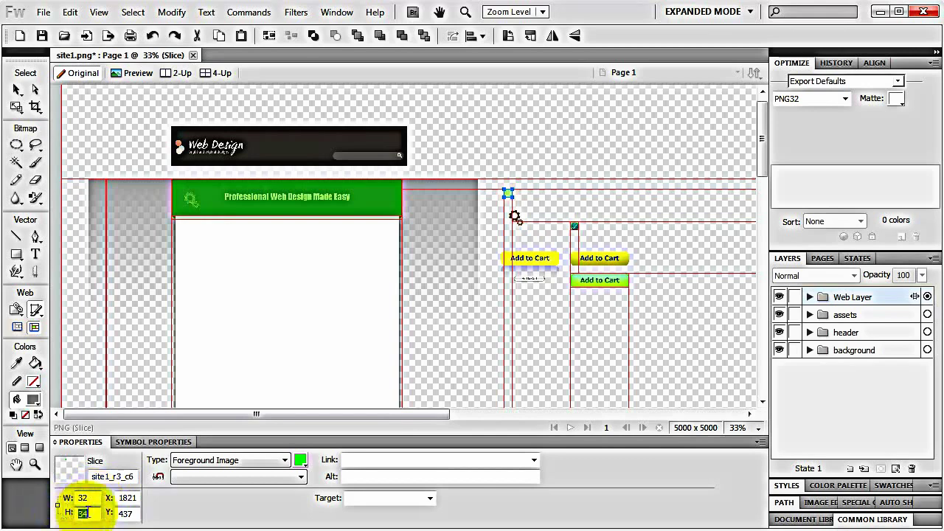
text(32)
key(Return)
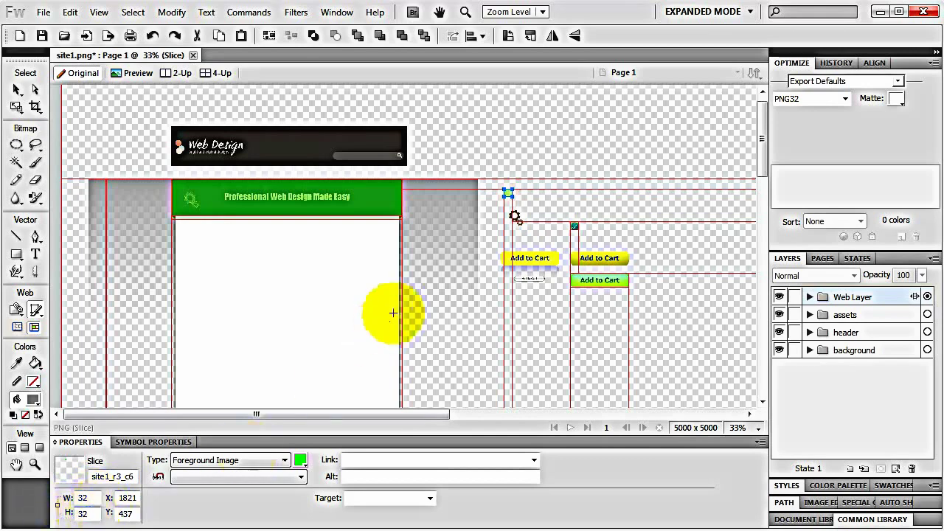
Hide the new 32 px slice in the Web Layer and move the gears copy up to just below its outline
scroll(546, 229, up, 5)
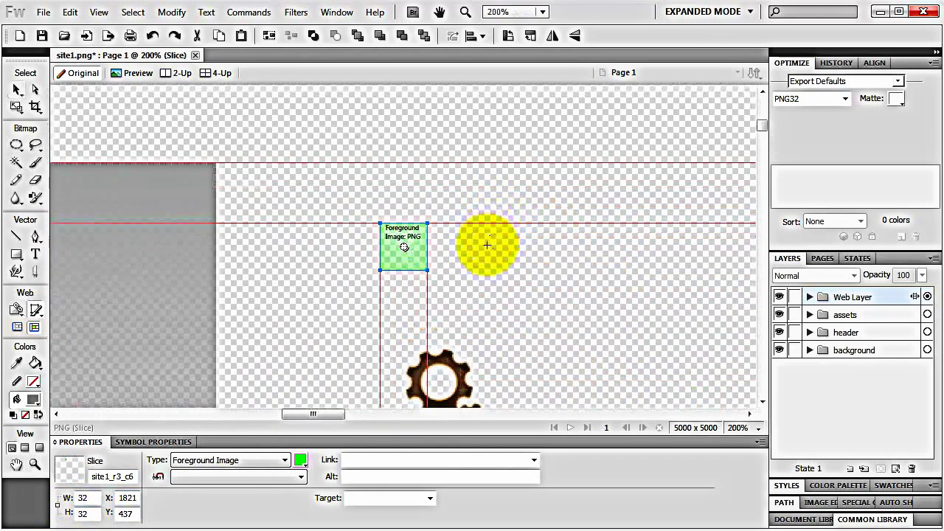
drag(484, 242, 436, 175)
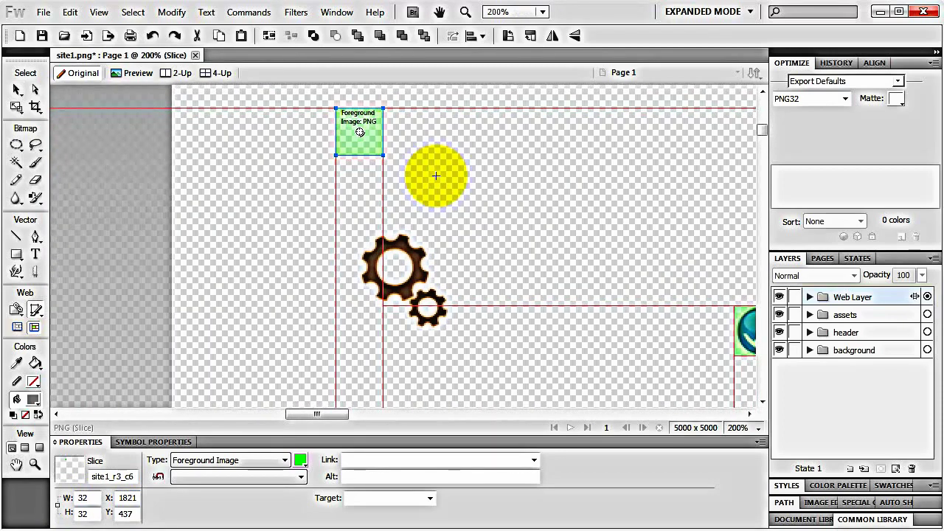
click(809, 297)
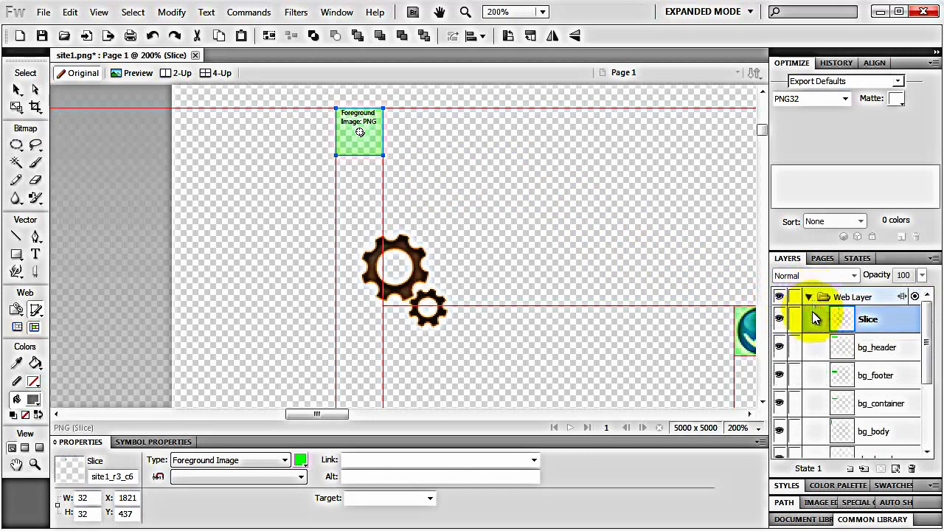
click(779, 319)
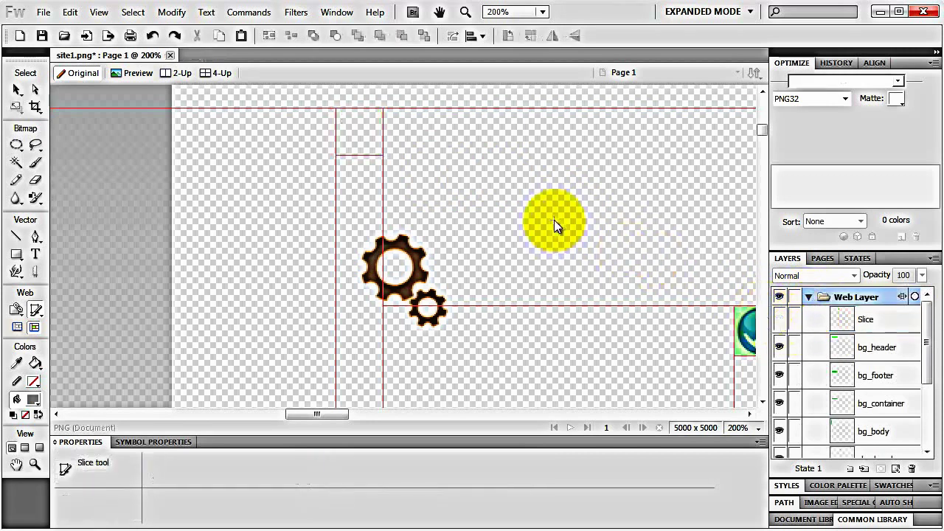
click(16, 88)
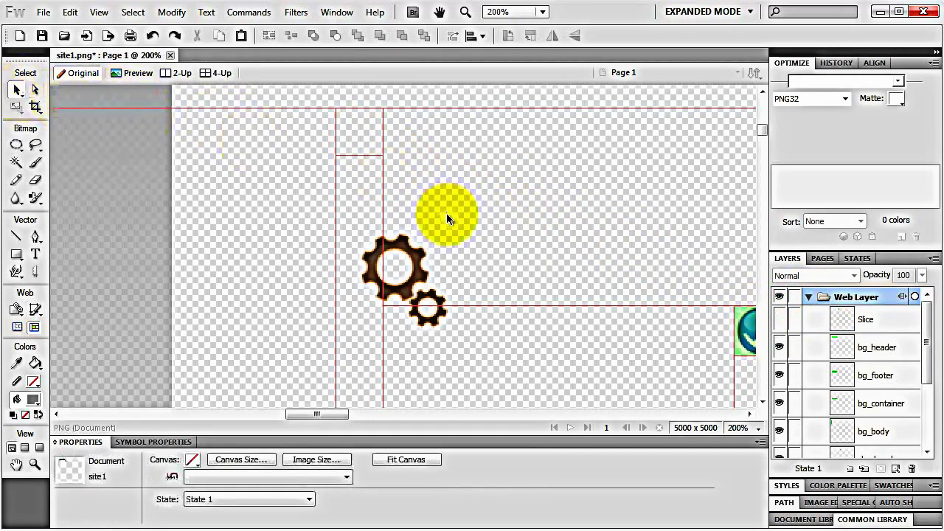
click(419, 293)
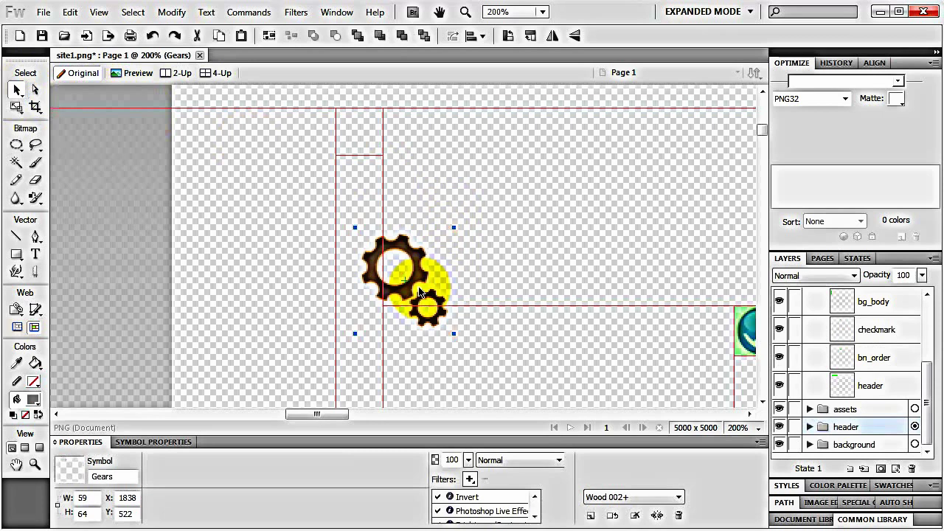
drag(419, 293, 390, 229)
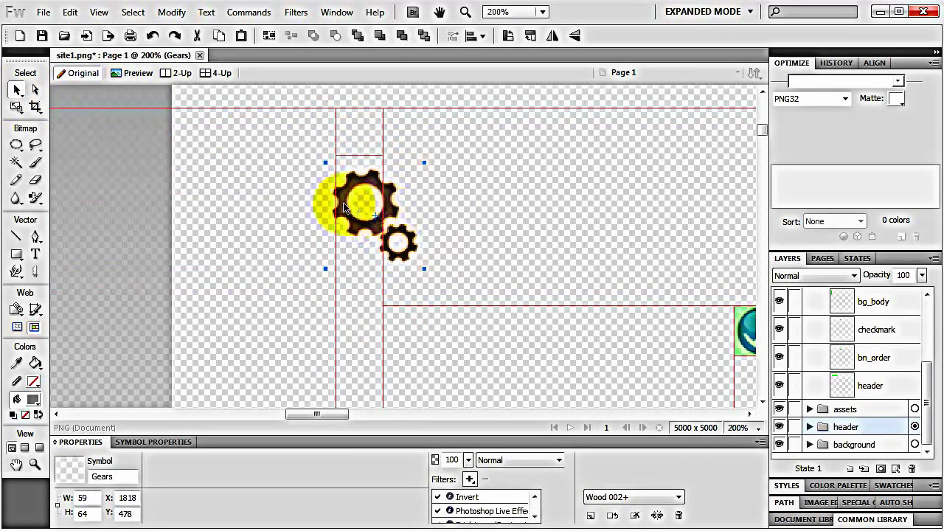
Scale the gears copy down proportionally, first to a width of 32 px and finally to a height of 32 px
double_click(94, 498)
text(32)
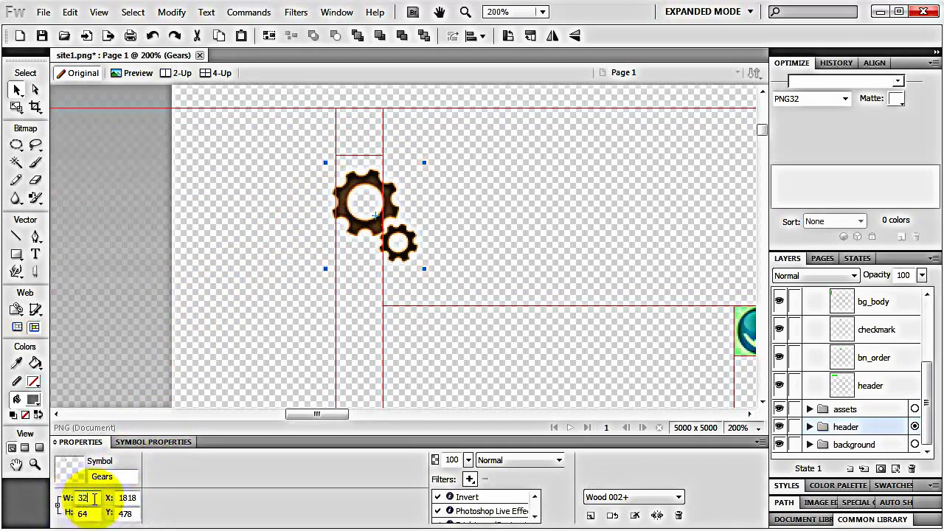
key(Return)
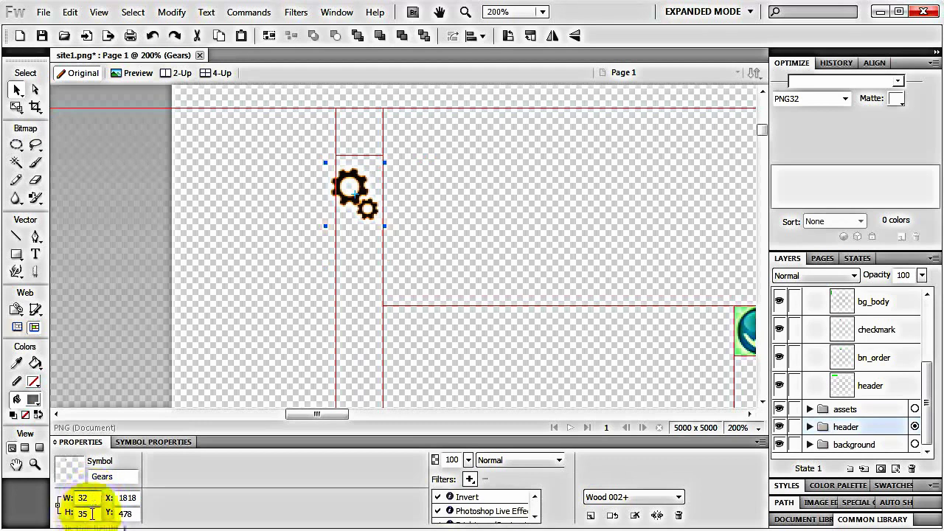
double_click(92, 514)
text(32)
key(Return)
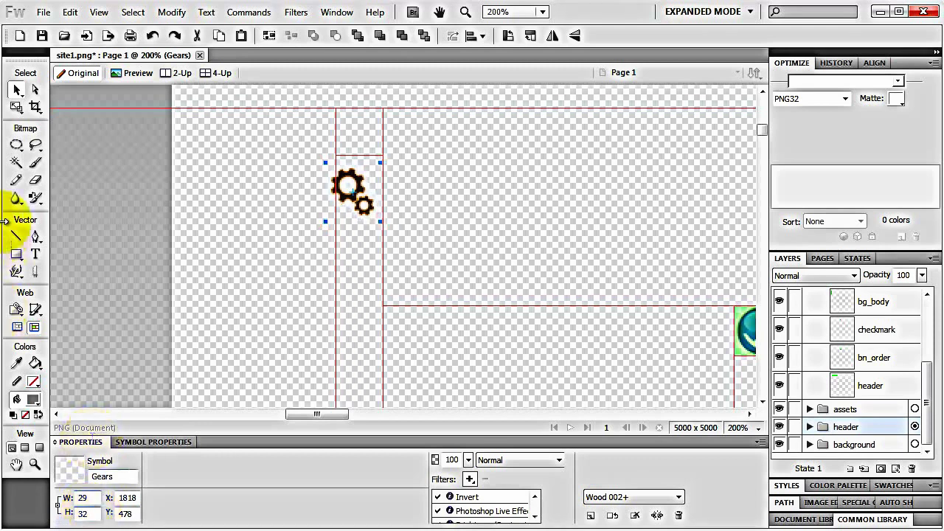
Move the gears copy inside the slice guides, aligning it with their upper-left corner at X 1821, Y 437
drag(352, 194, 357, 138)
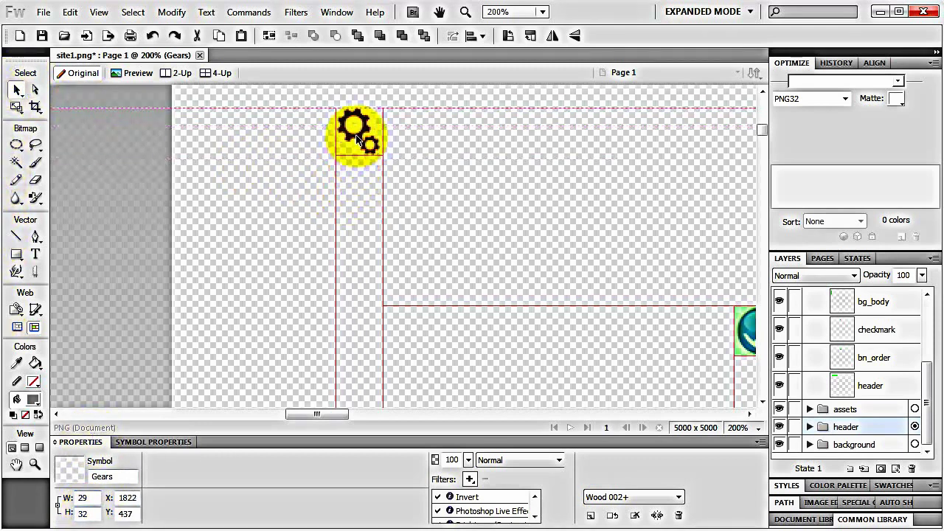
key(ctrl+equal)
key(ctrl+equal)
key(ctrl+equal)
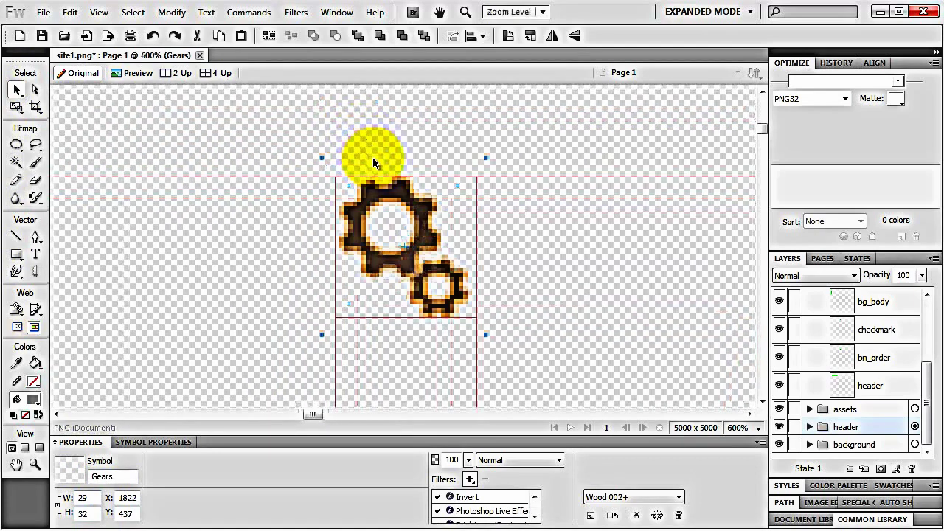
key(Left)
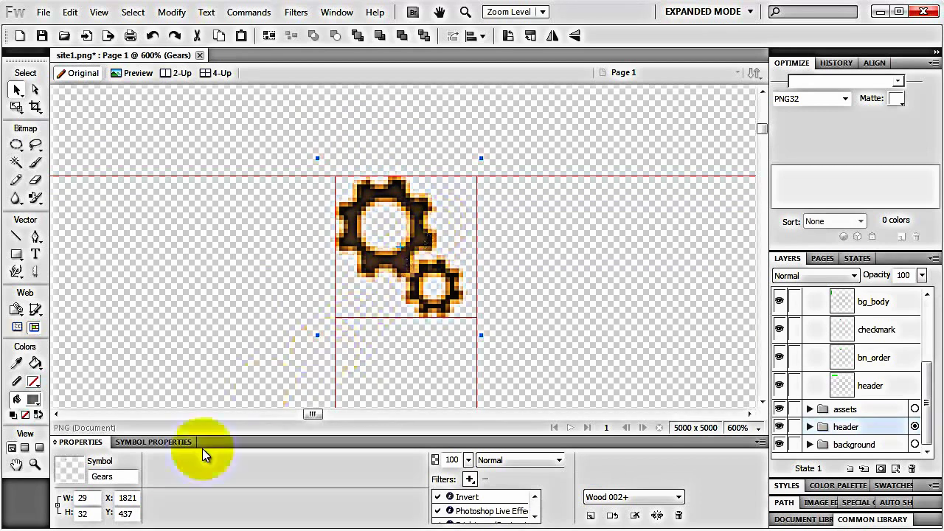
Set the gears copy's height to 30 px and reposition it within the slice guides at X 1823, Y 438
click(96, 513)
text(30)
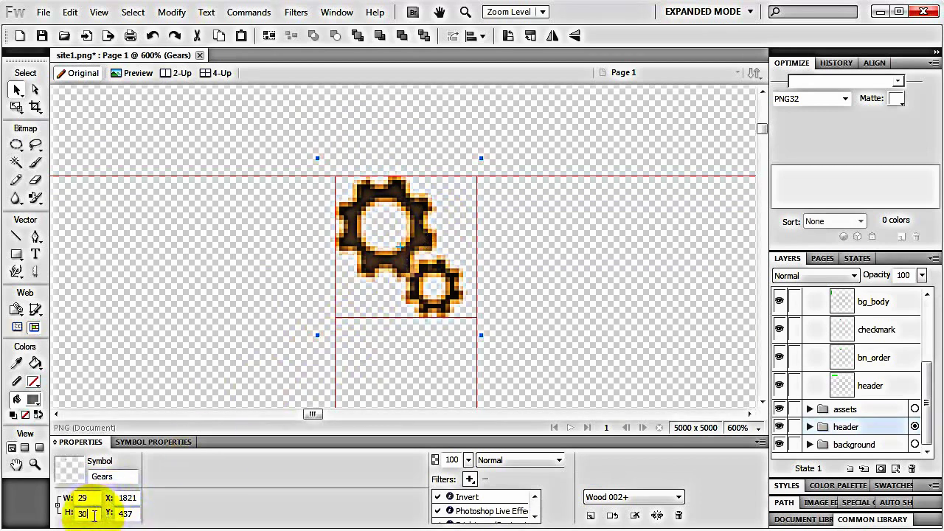
key(Return)
drag(410, 208, 390, 234)
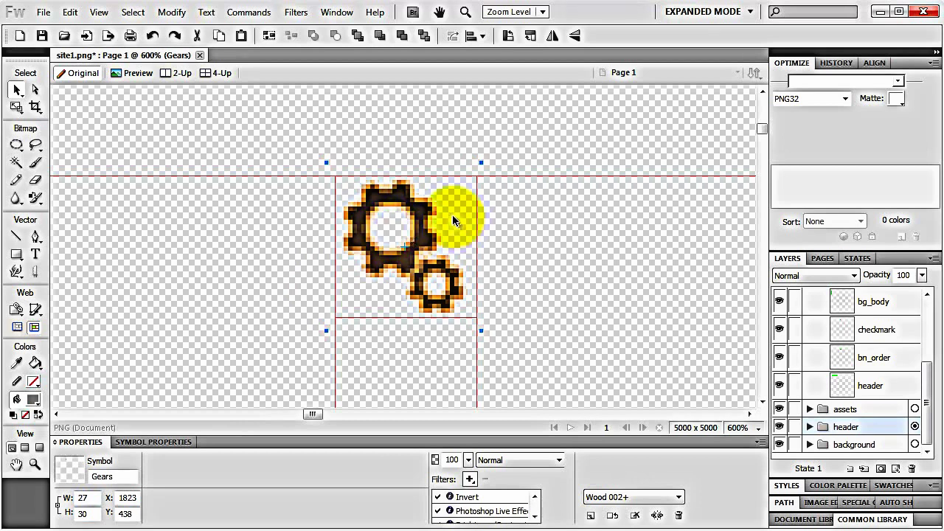
Show the hidden slice over the gears again and rename it favicon
scroll(849, 369, up, 3)
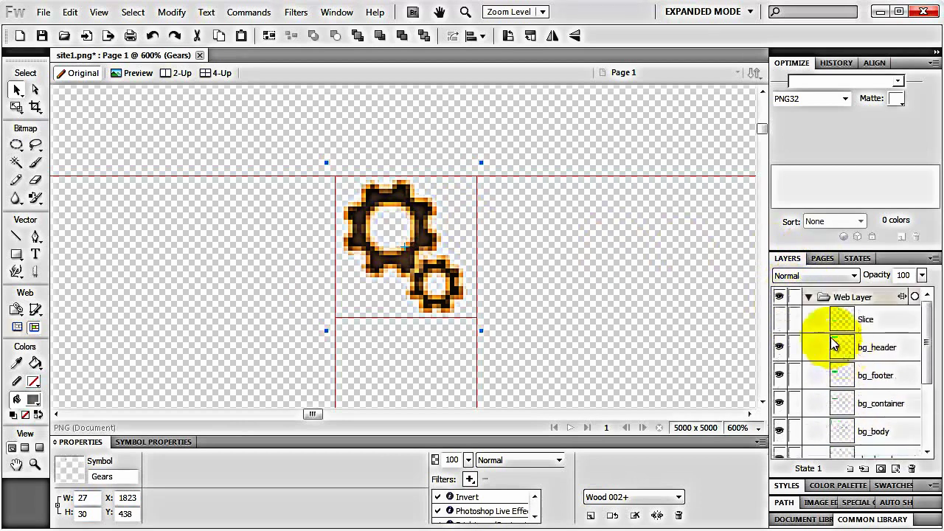
click(782, 321)
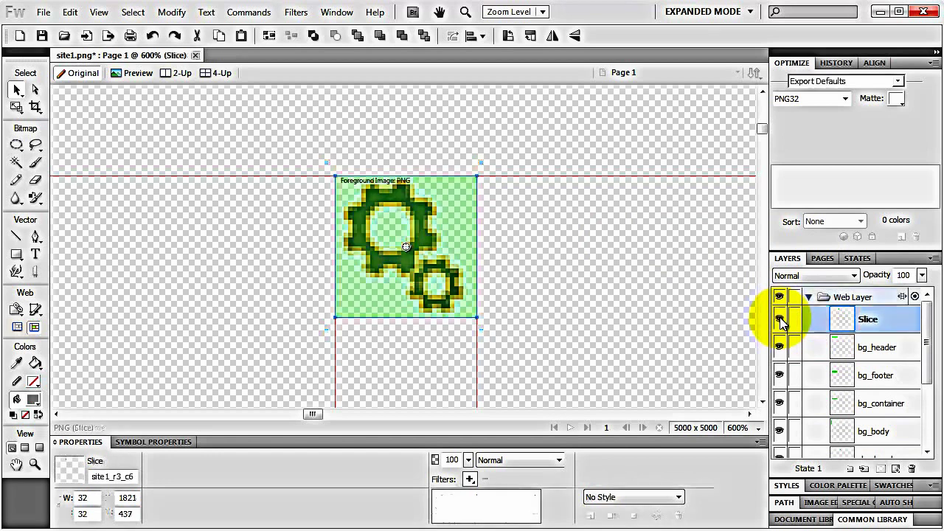
double_click(875, 320)
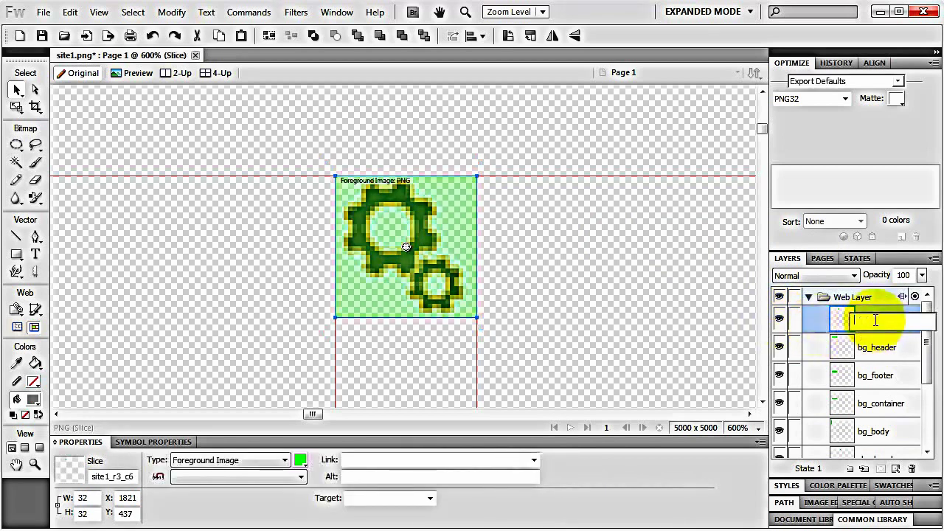
text(favicon)
key(Return)
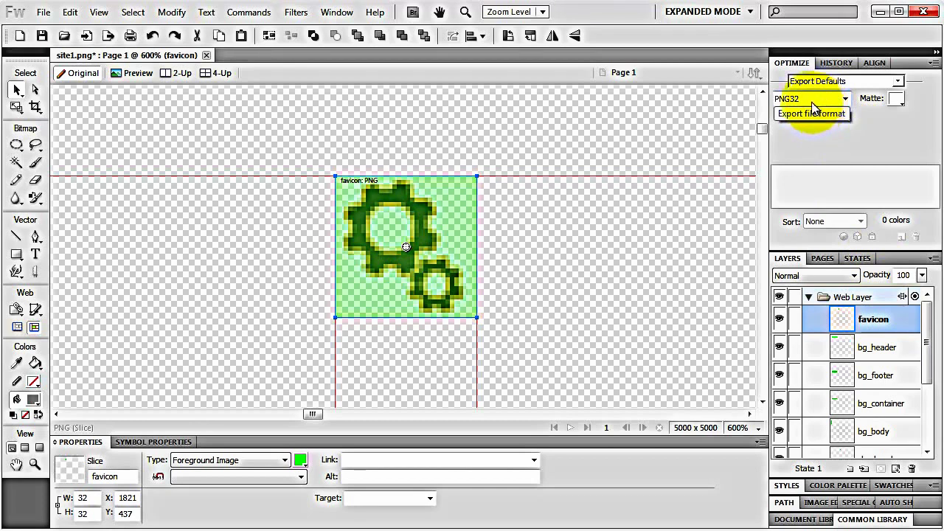
Export only the selected favicon slice as an image to the images folder
right_click(414, 218)
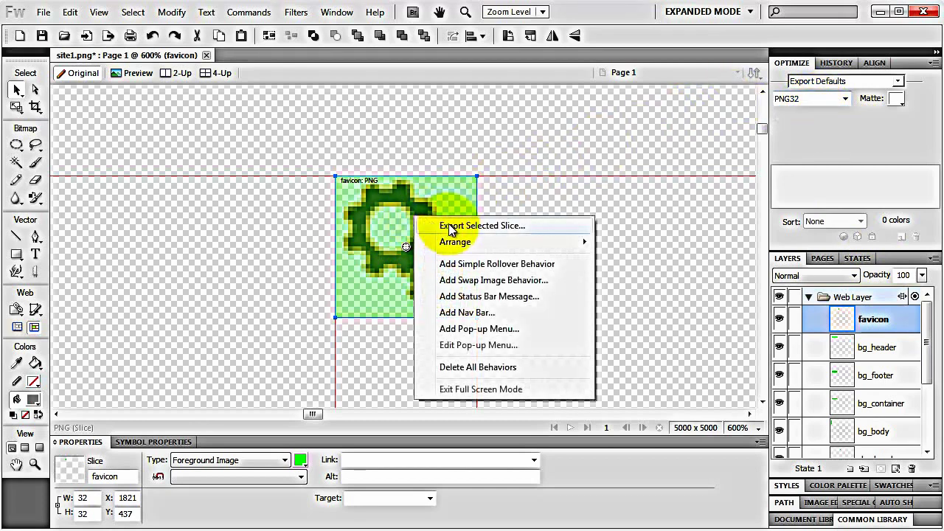
click(450, 227)
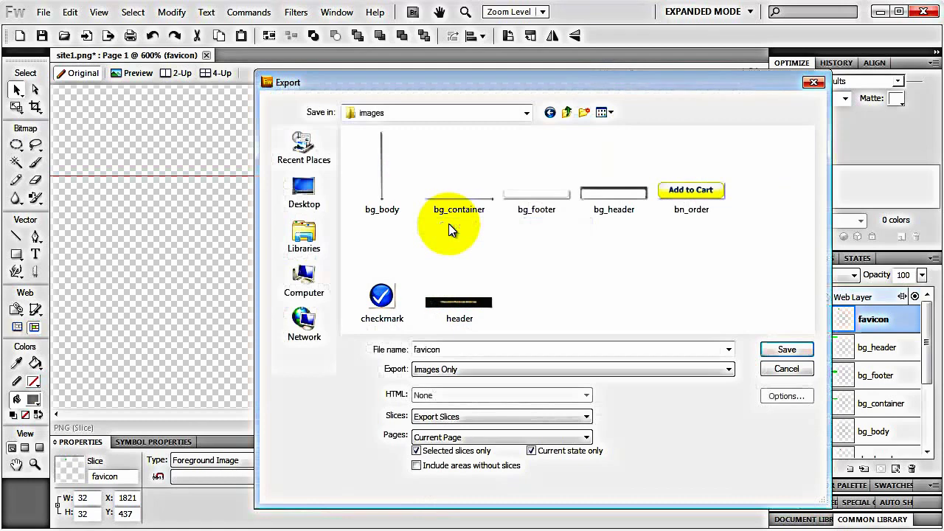
click(787, 349)
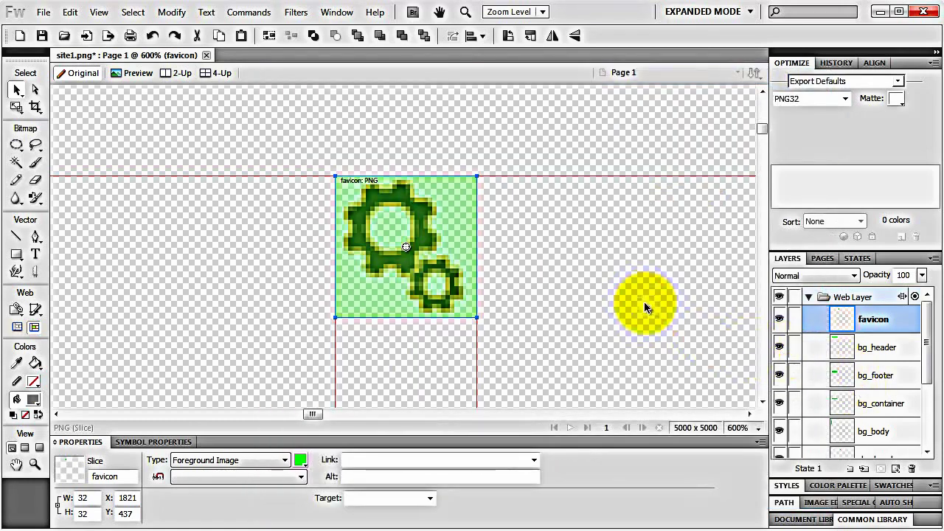
Switch to the ICO converter page in the web browser and set the icon size to 32x32 pixels
key(ctrl+minus)
key(ctrl+minus)
key(ctrl+minus)
key(ctrl+minus)
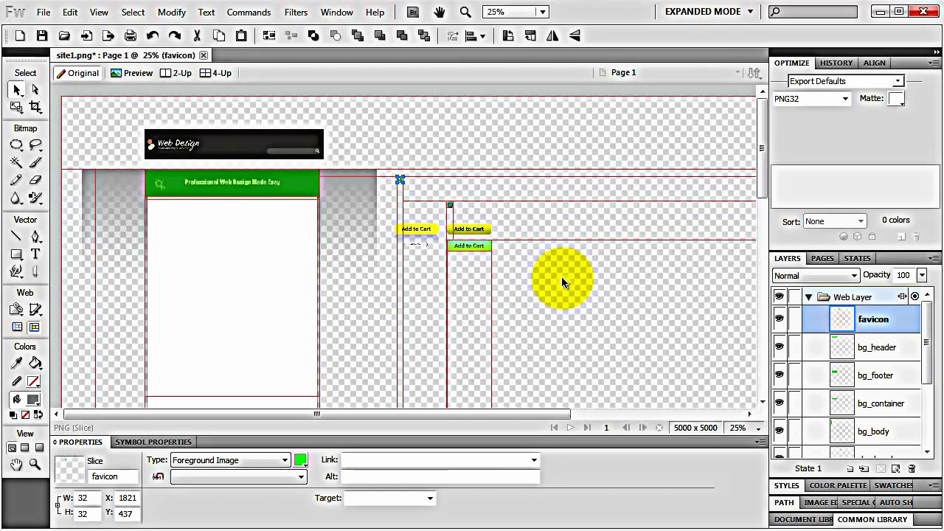
key(alt+Tab)
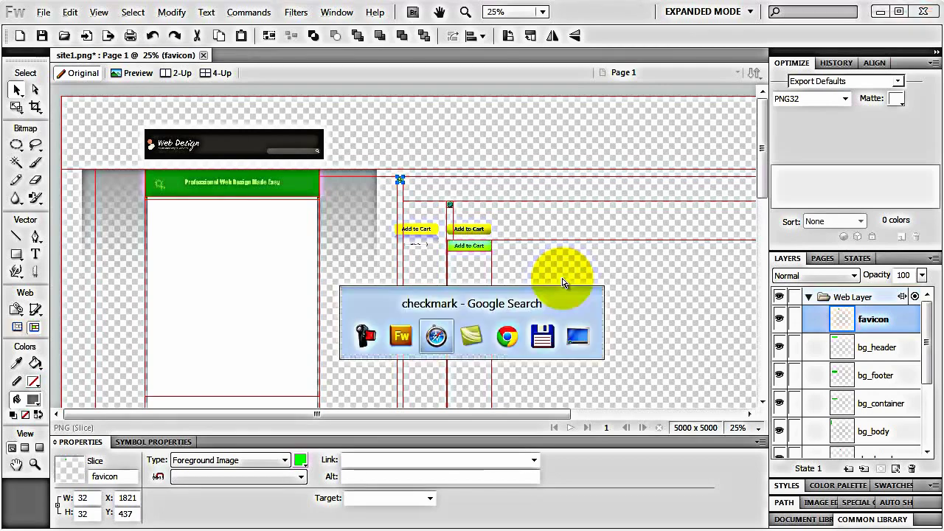
click(108, 56)
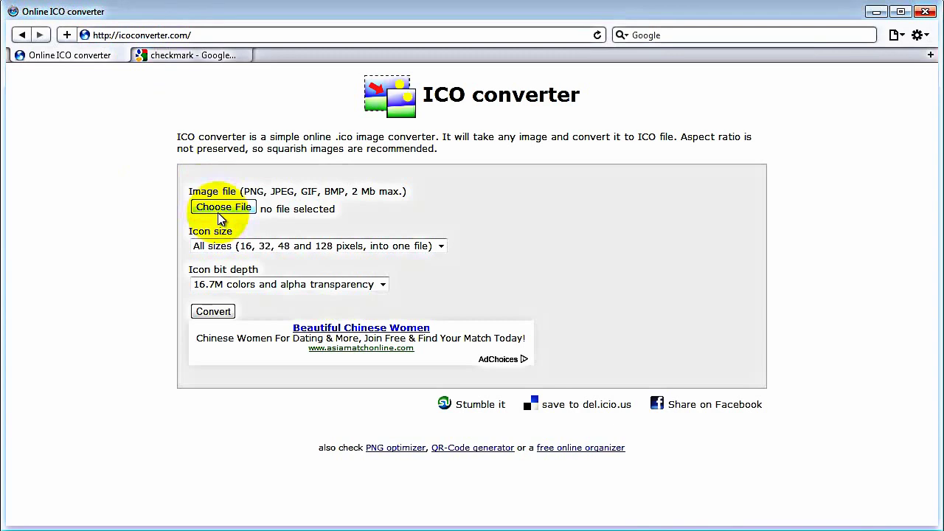
click(211, 246)
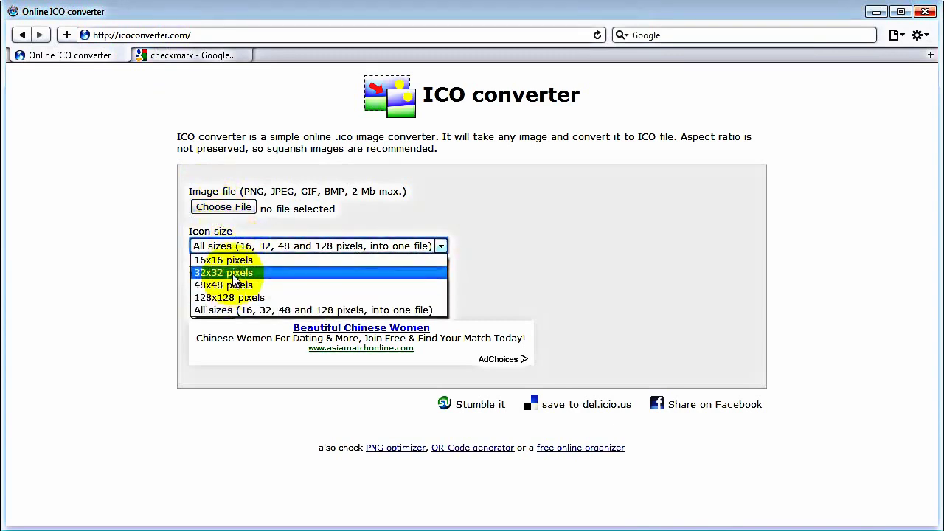
click(235, 275)
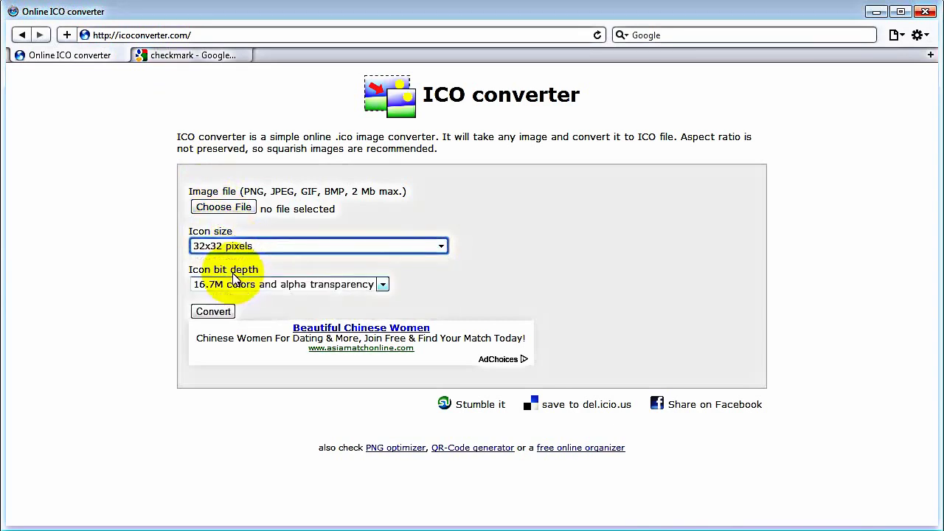